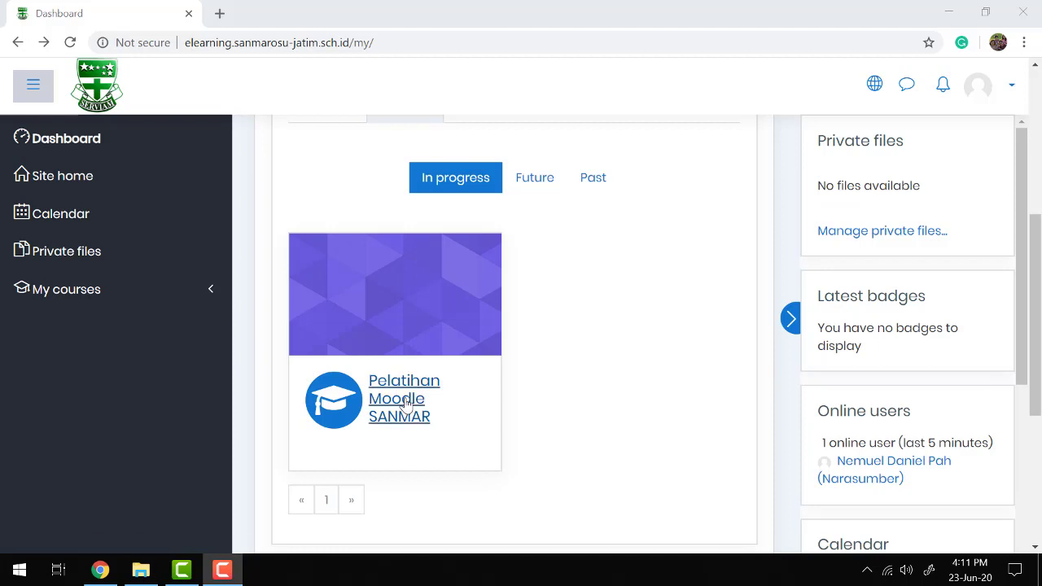
Open the Pelatihan Moodle SANMAR course and look over its topic sections.
click(413, 404)
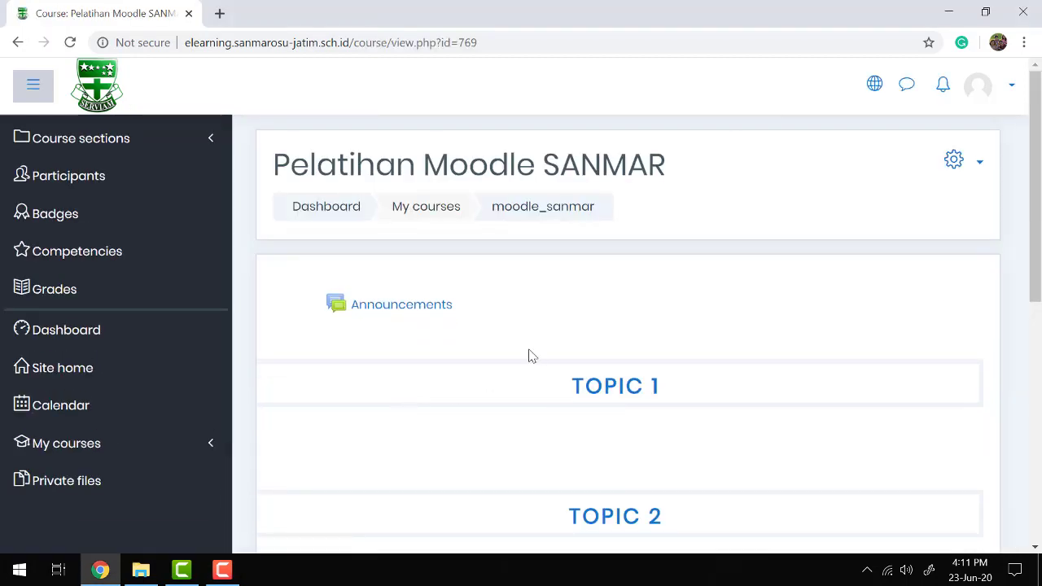
scroll(530, 354, down, 4)
scroll(530, 355, up, 3)
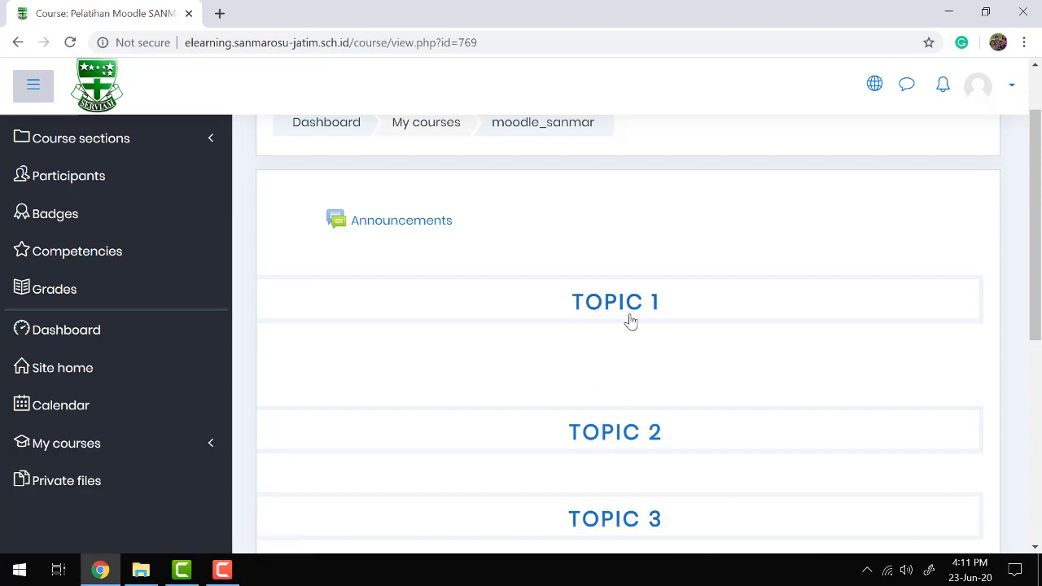
scroll(629, 282, up, 1)
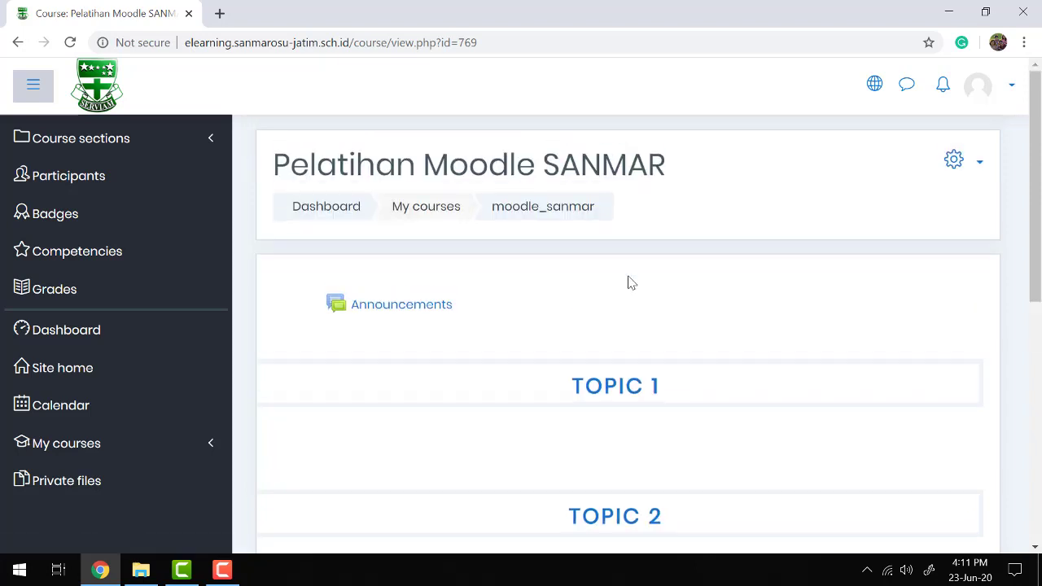
Open the course's edit settings and review the General and Description sections.
click(953, 160)
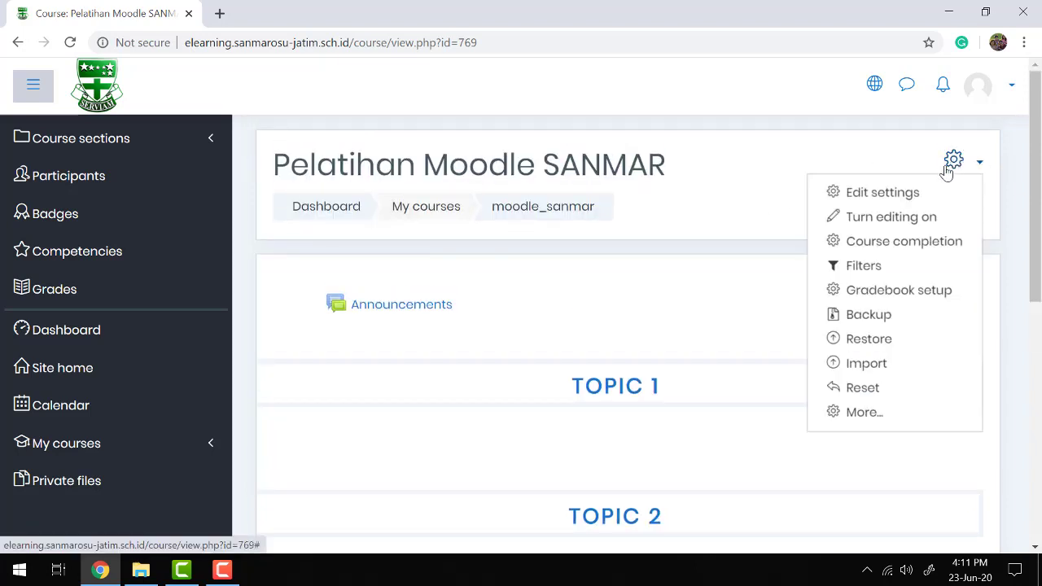
click(914, 194)
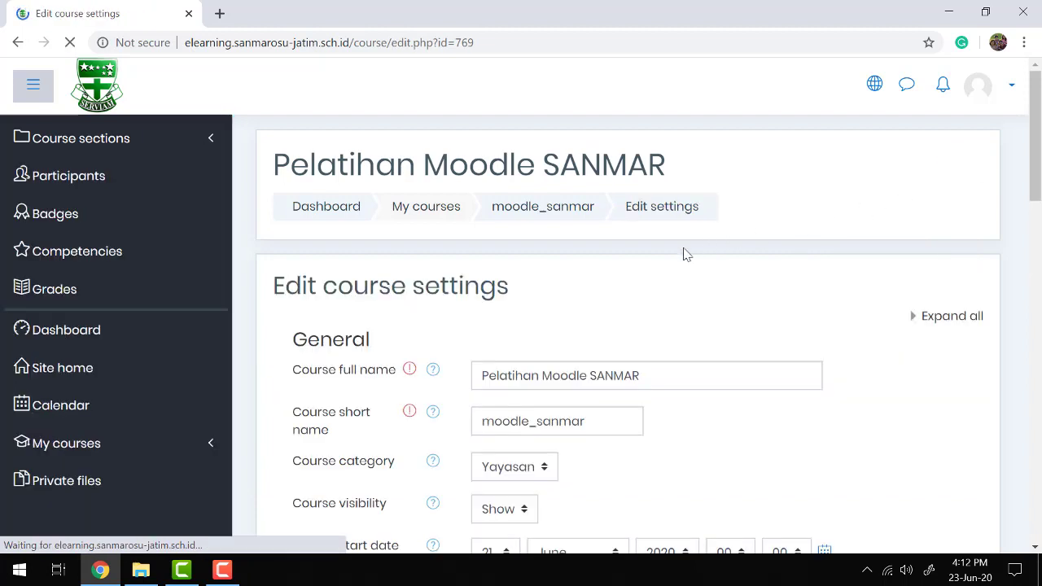
scroll(687, 255, down, 2)
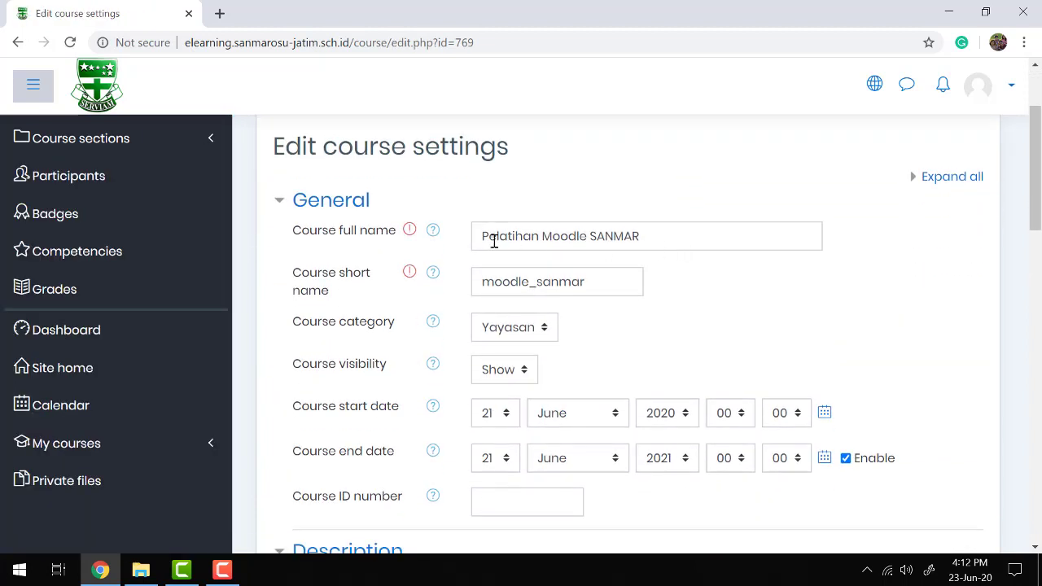
scroll(518, 316, down, 1)
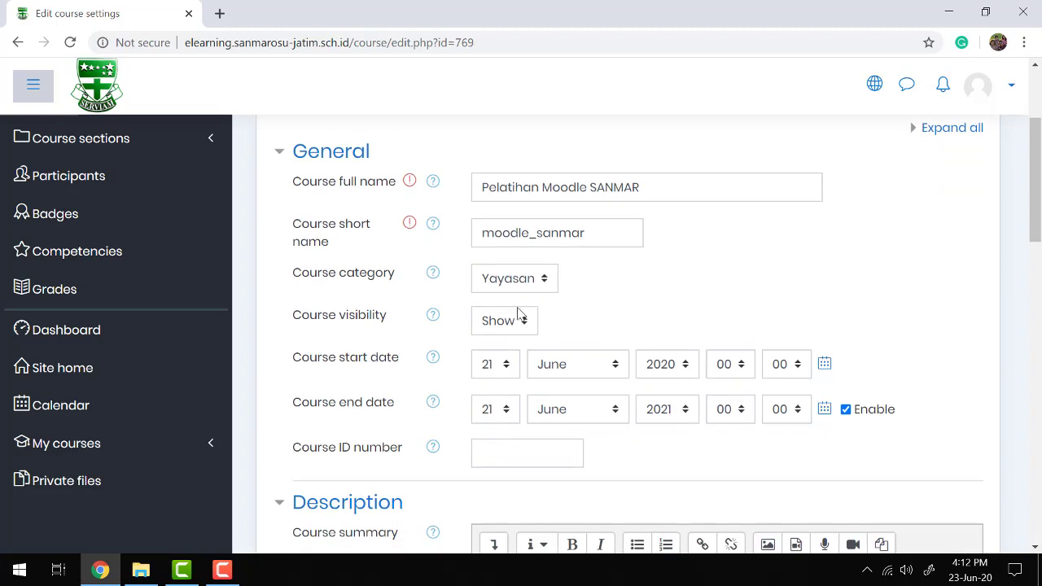
scroll(484, 316, down, 5)
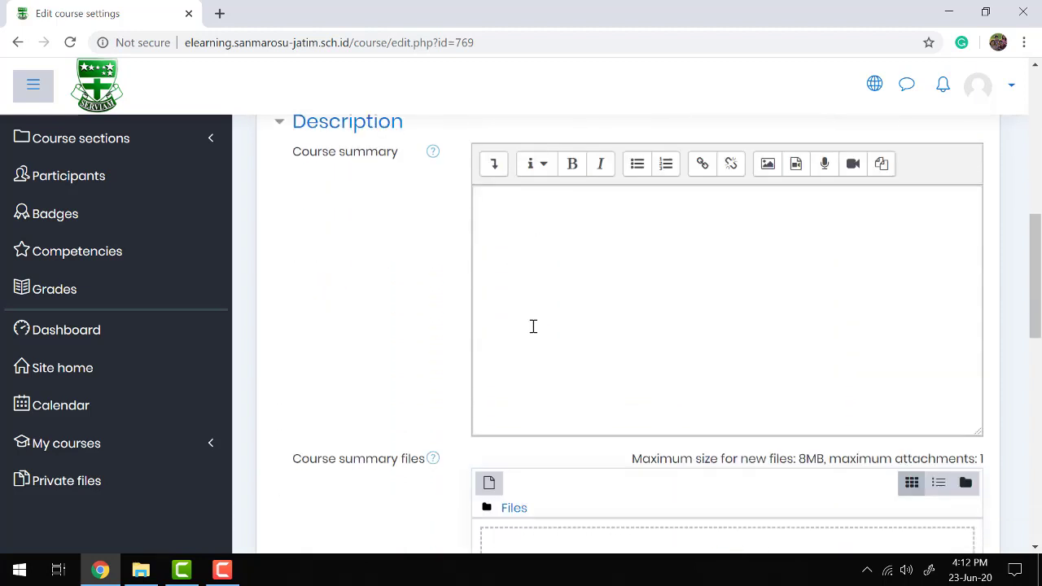
scroll(534, 326, down, 2)
scroll(533, 326, down, 3)
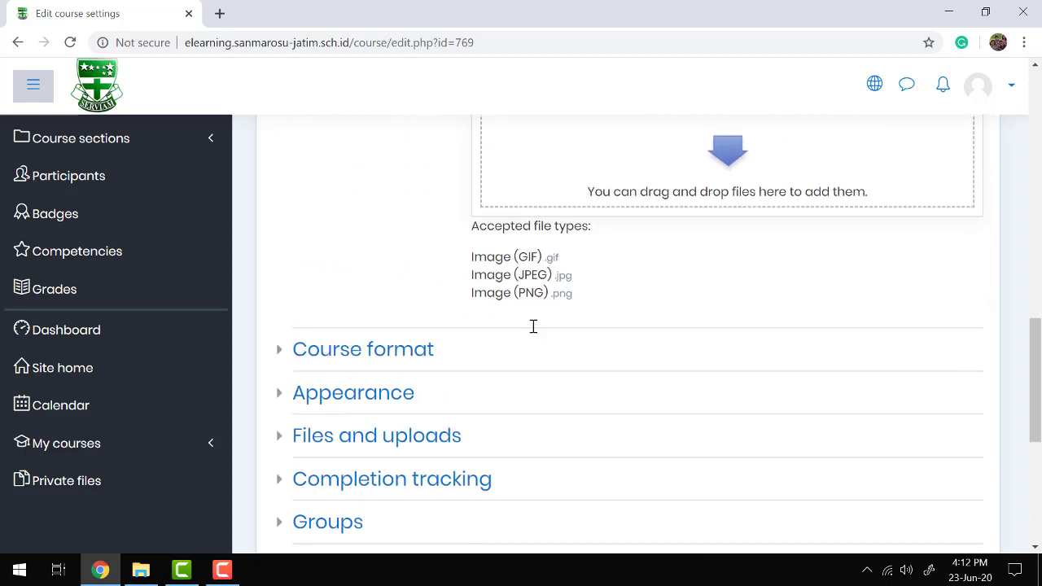
Set the course format to Weekly format, save the settings, and view the resulting course page.
click(280, 353)
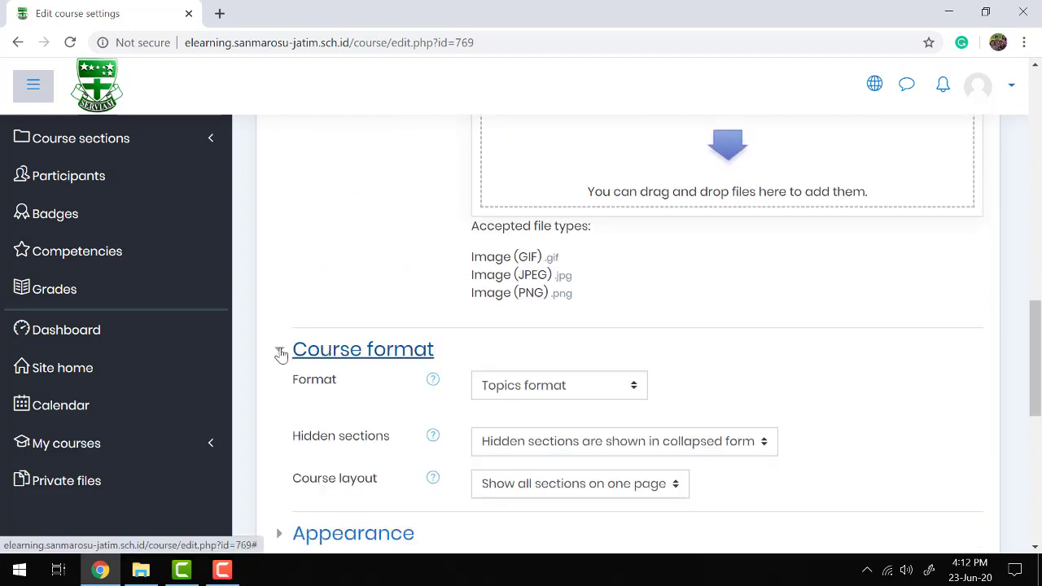
scroll(398, 319, down, 1)
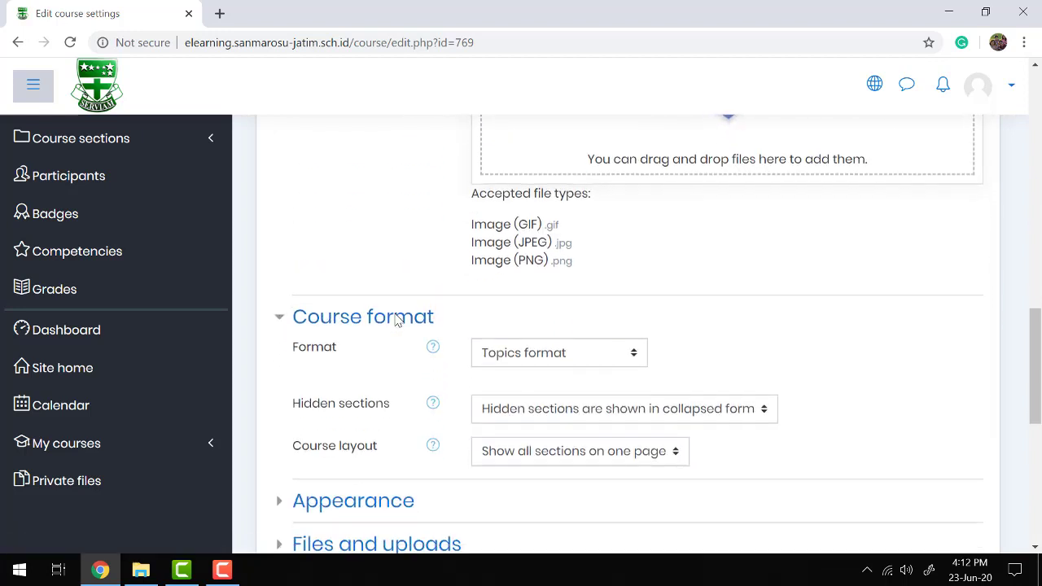
click(538, 355)
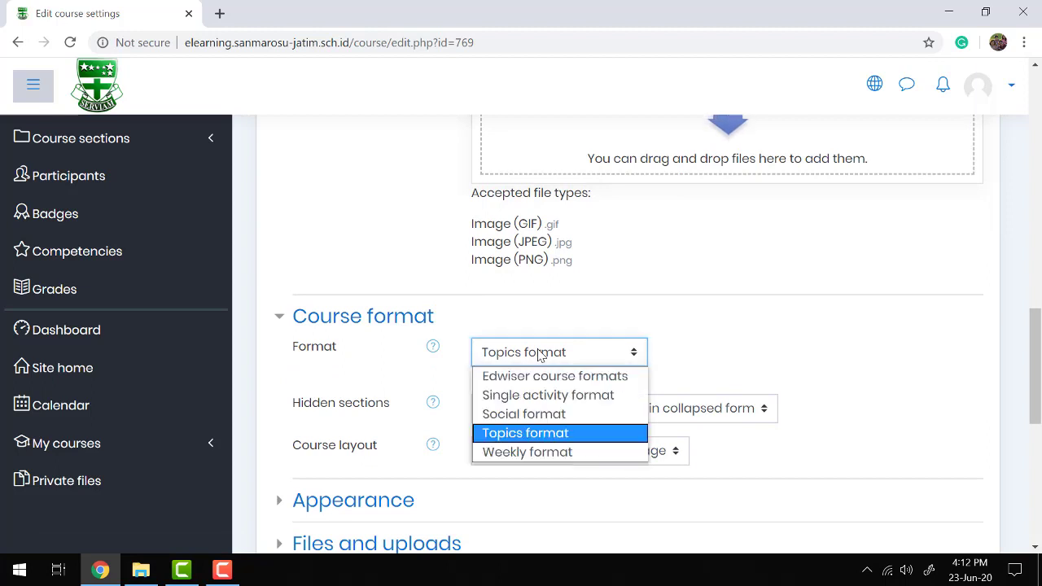
click(535, 452)
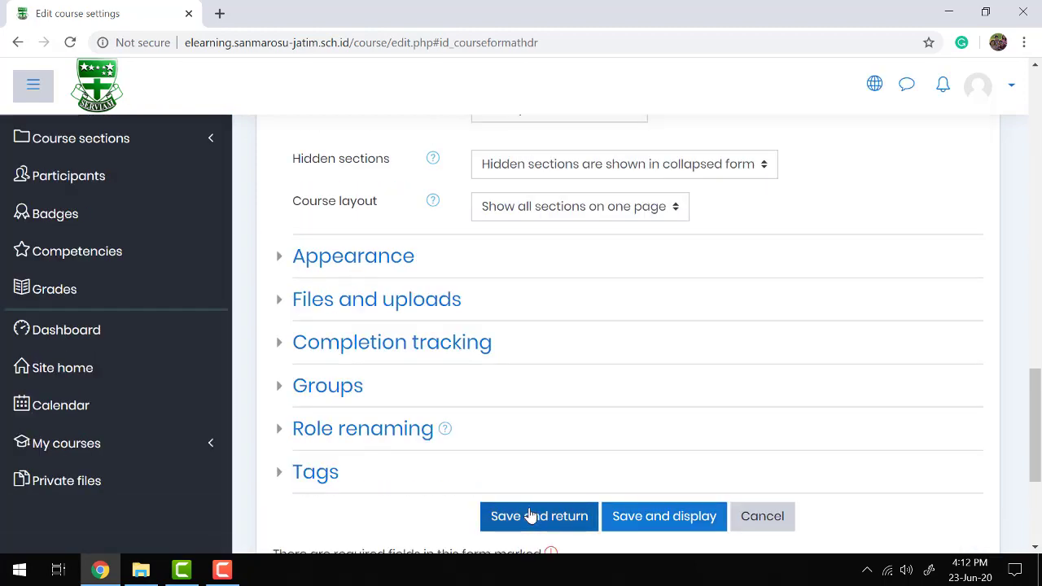
click(530, 516)
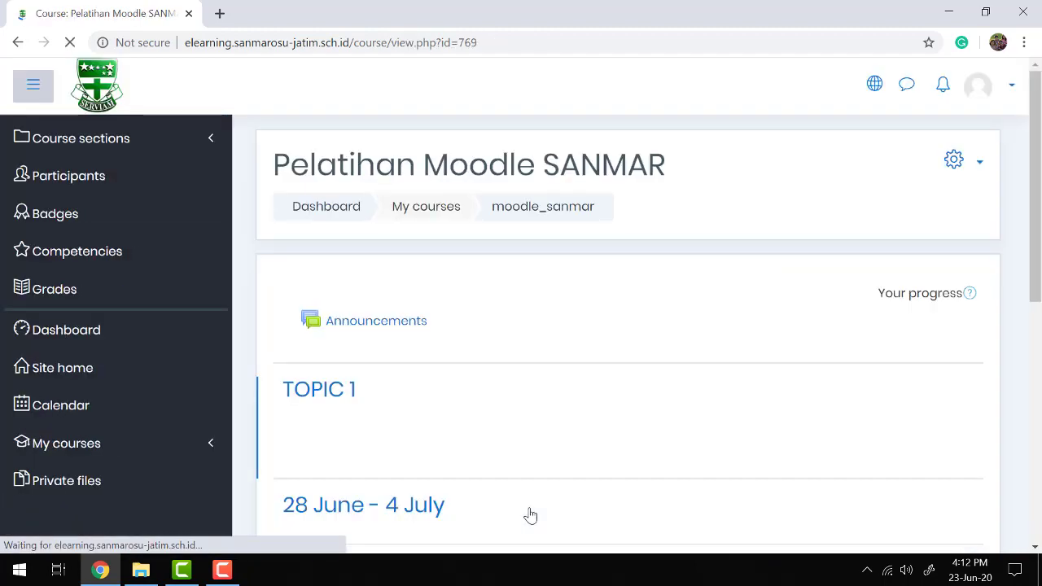
scroll(531, 374, down, 2)
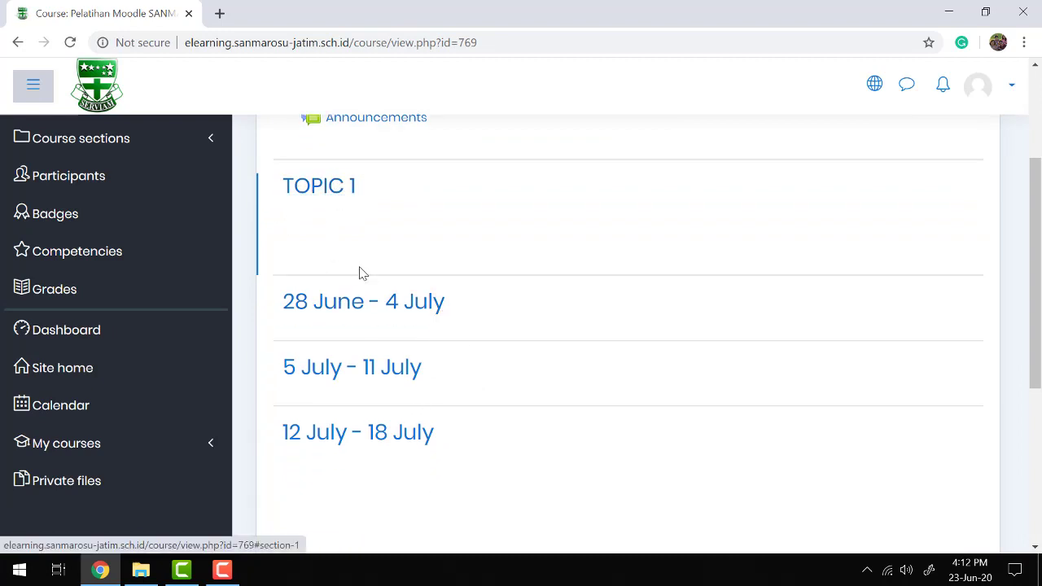
scroll(366, 359, up, 2)
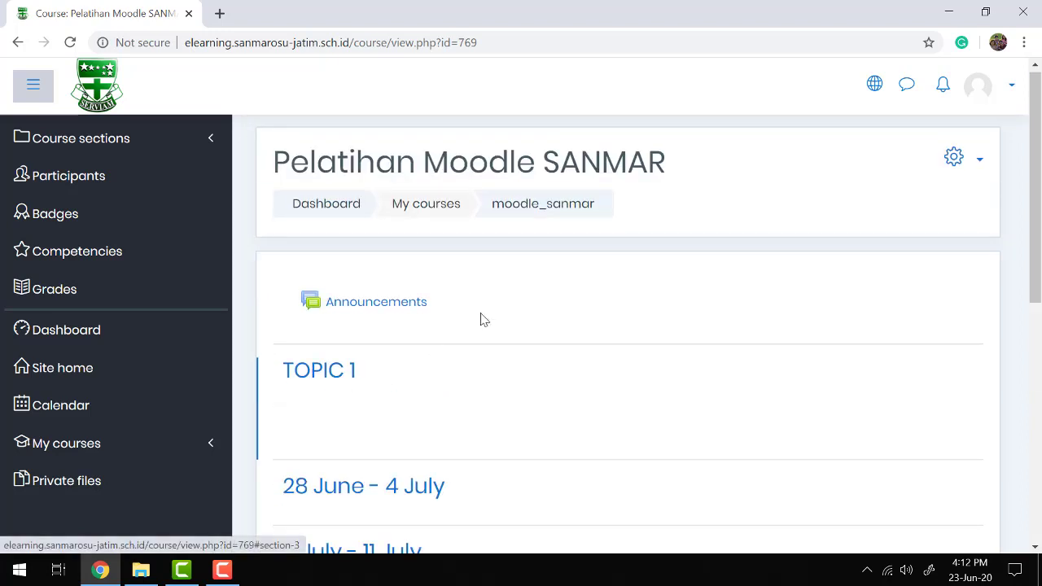
Set the course format back to Topics format in the course settings and save.
click(953, 158)
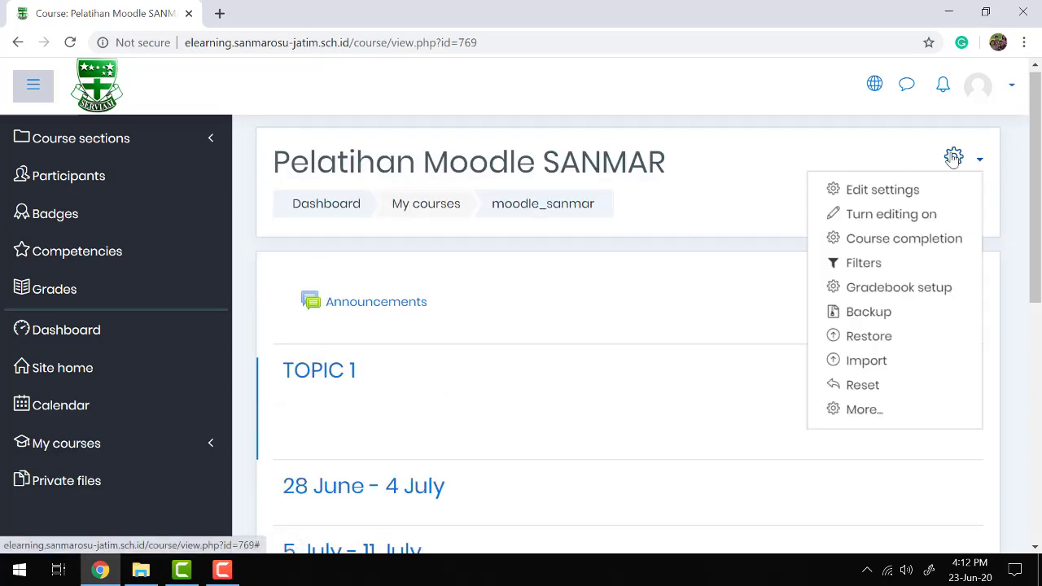
click(865, 190)
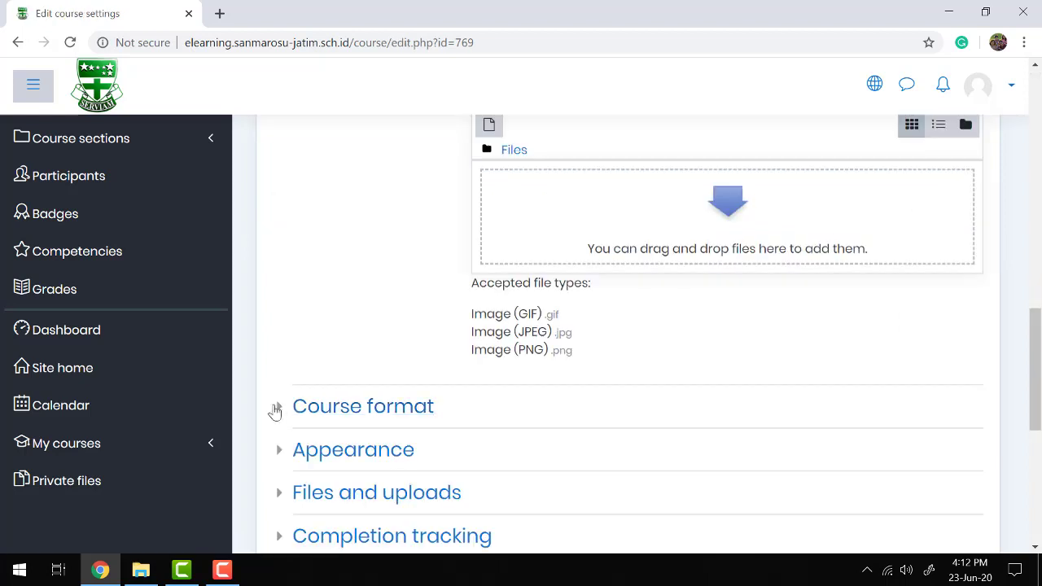
click(282, 412)
click(526, 449)
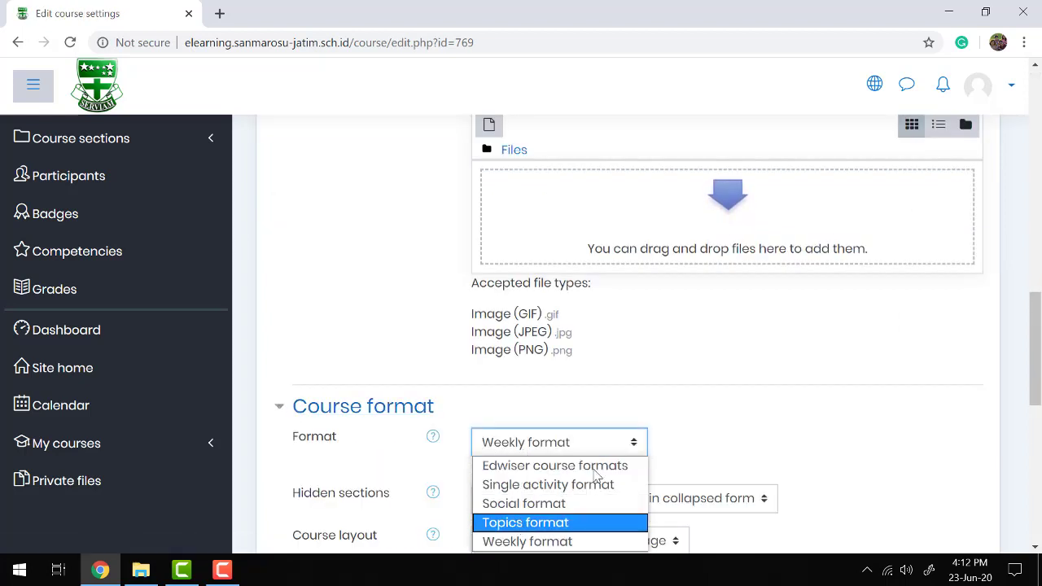
click(589, 523)
click(540, 515)
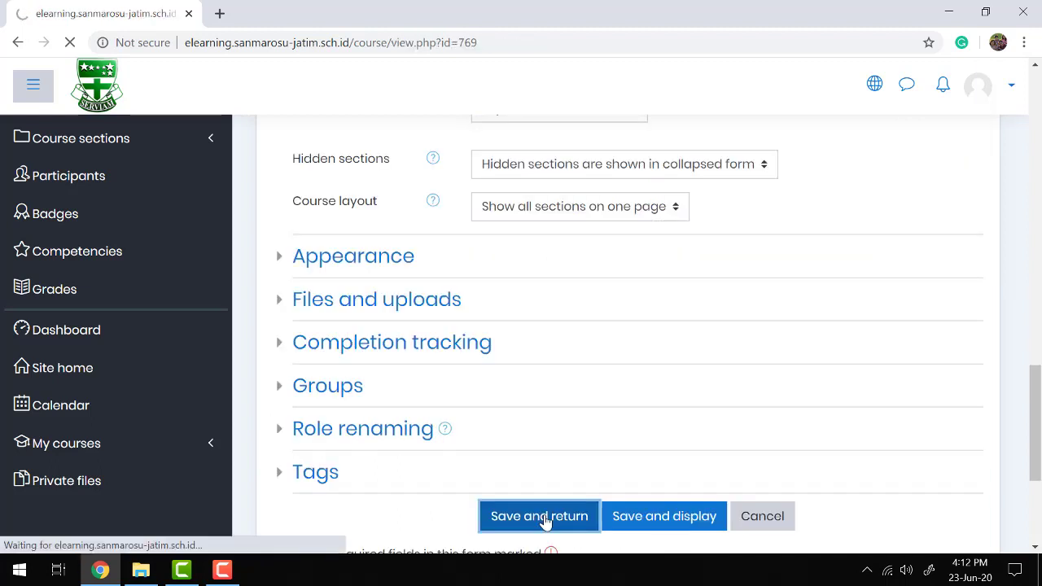
scroll(527, 398, down, 3)
scroll(528, 398, up, 2)
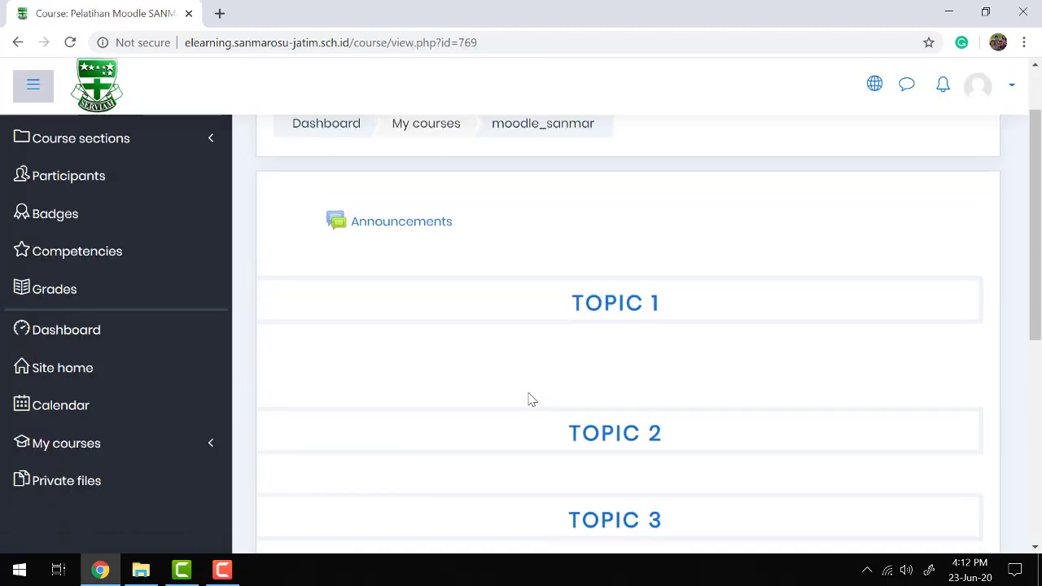
scroll(527, 398, up, 1)
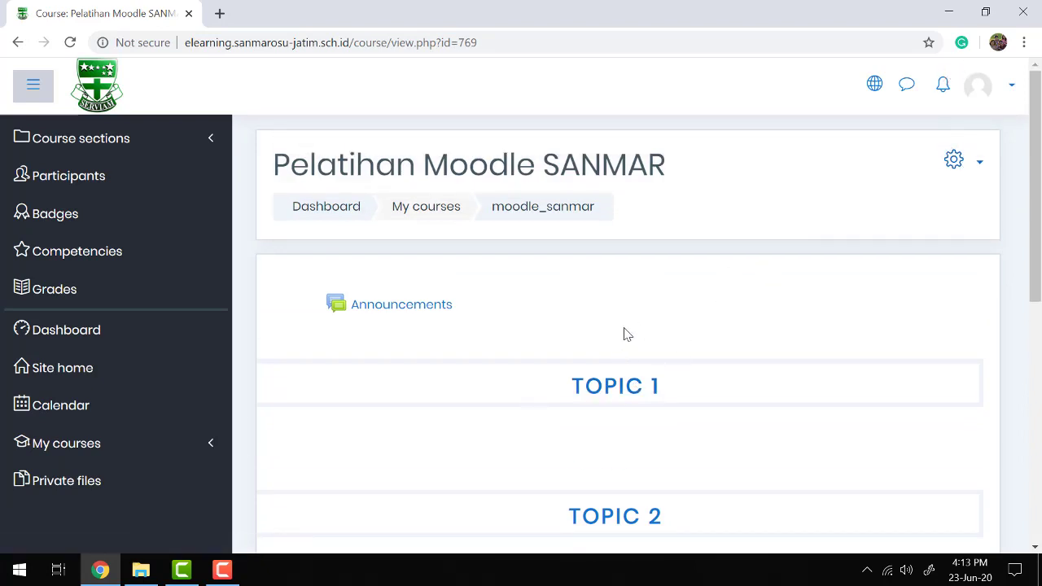
Turn editing on for the course and go to the Topic 1 section.
click(967, 162)
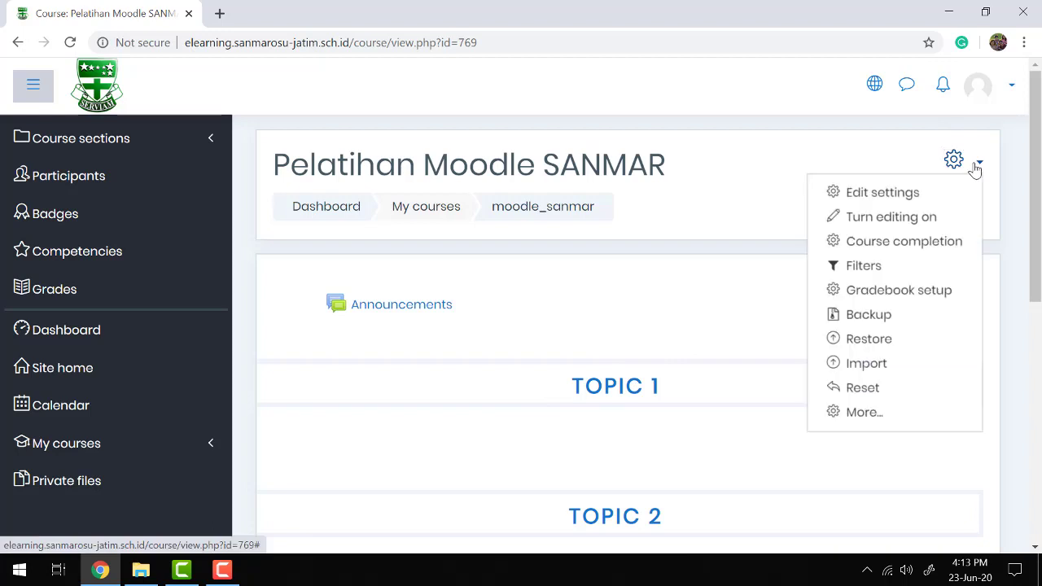
click(859, 218)
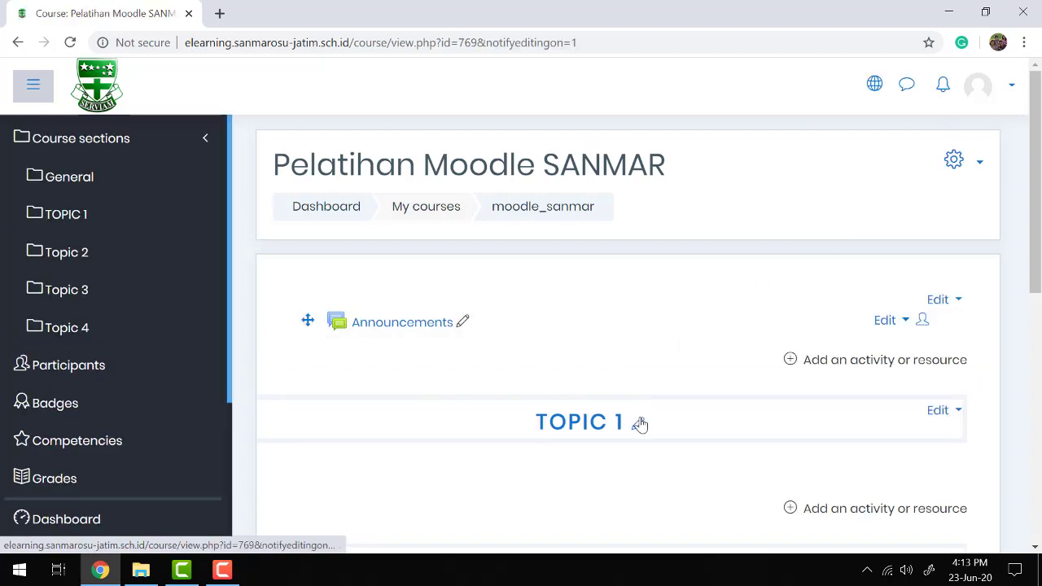
click(635, 422)
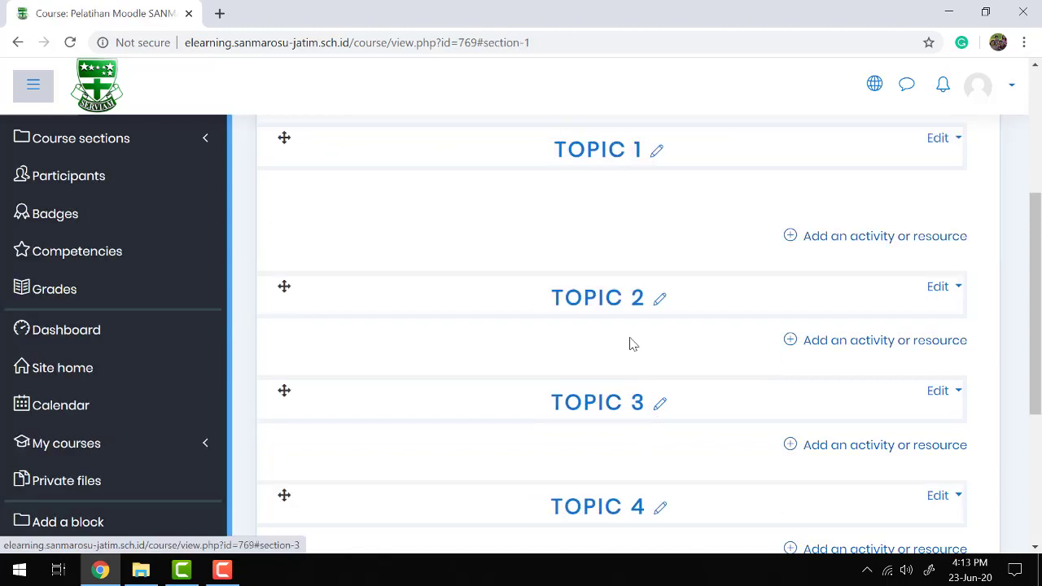
Rename the Topic 1 section as "TOPIK 1: SISTEM PENCERNAAN MANUSIA".
click(656, 154)
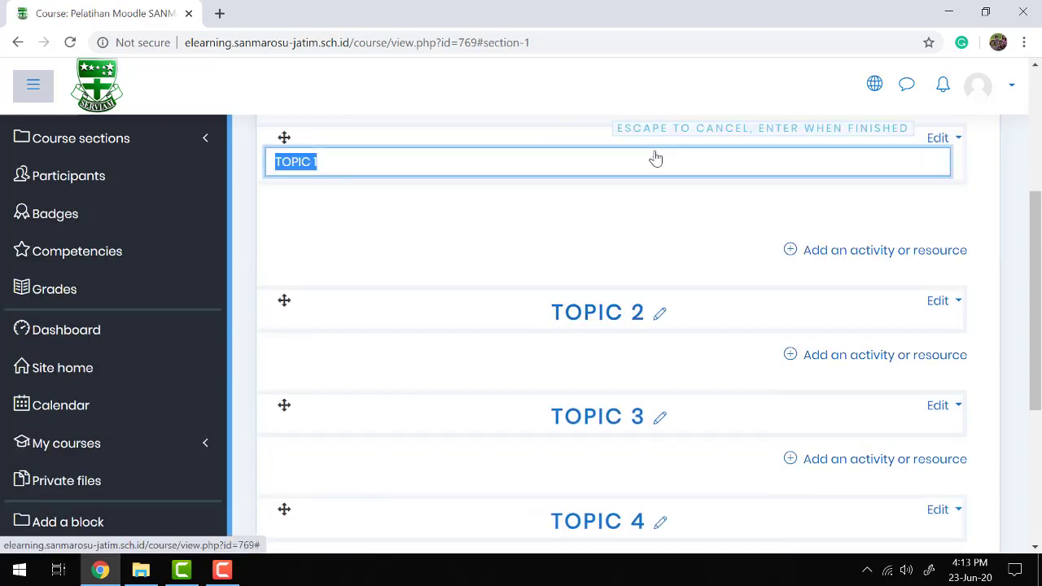
key(Right)
key(Left)
key(Left)
key(shift+Left)
text(K 1)
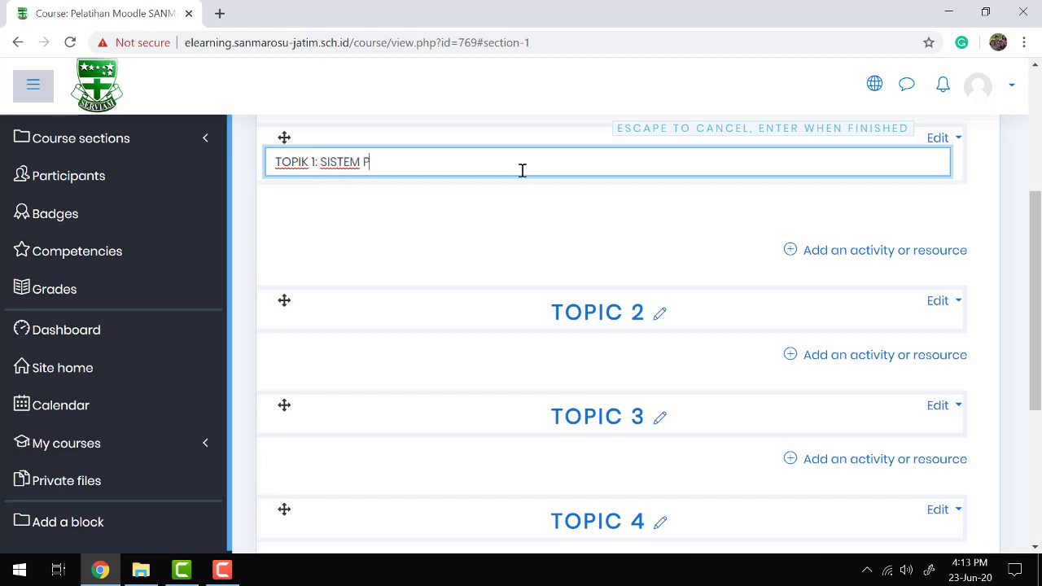
text(: SISTEM PENCERNAAN MANUSIA)
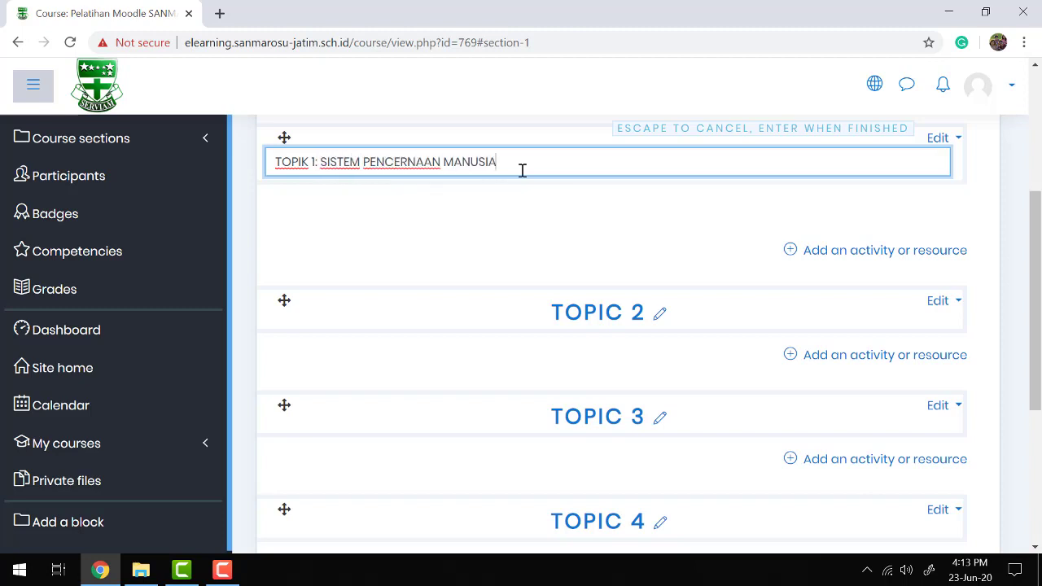
key(Return)
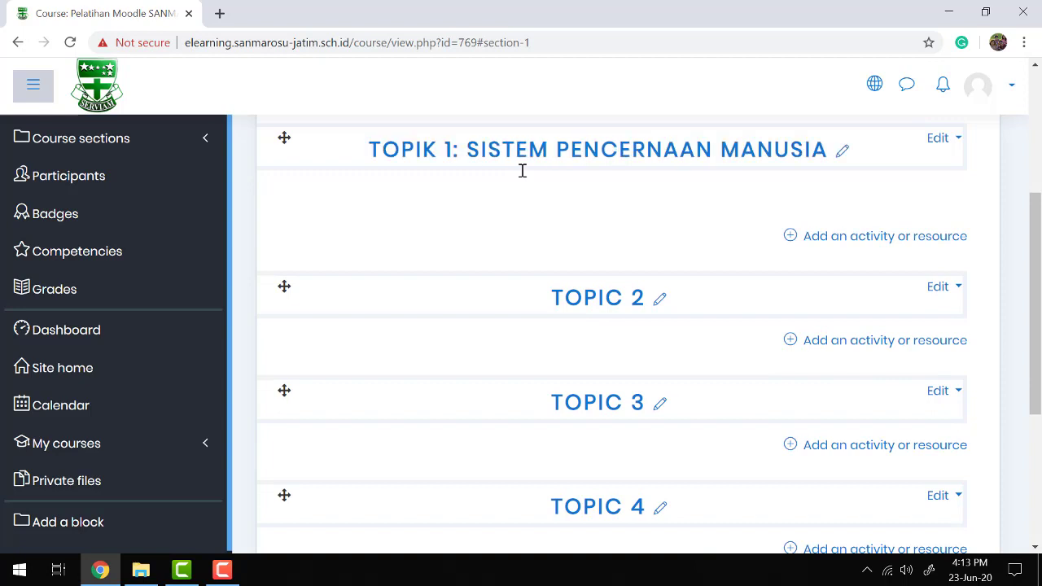
Edit the first topic and paste the "Kompetensi Dasar:" text with its three numbered student competencies into the summary.
scroll(592, 189, up, 1)
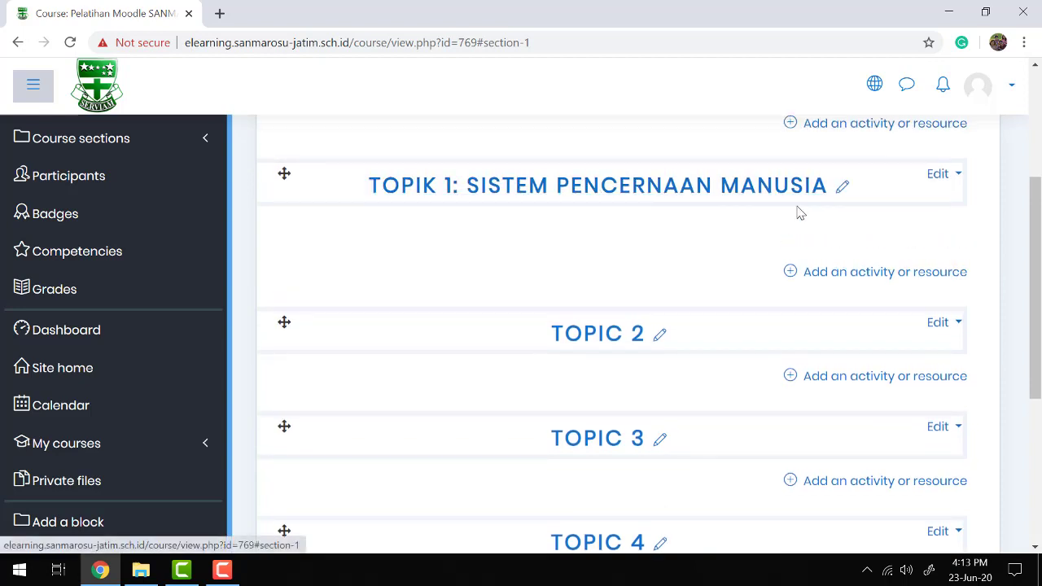
click(938, 174)
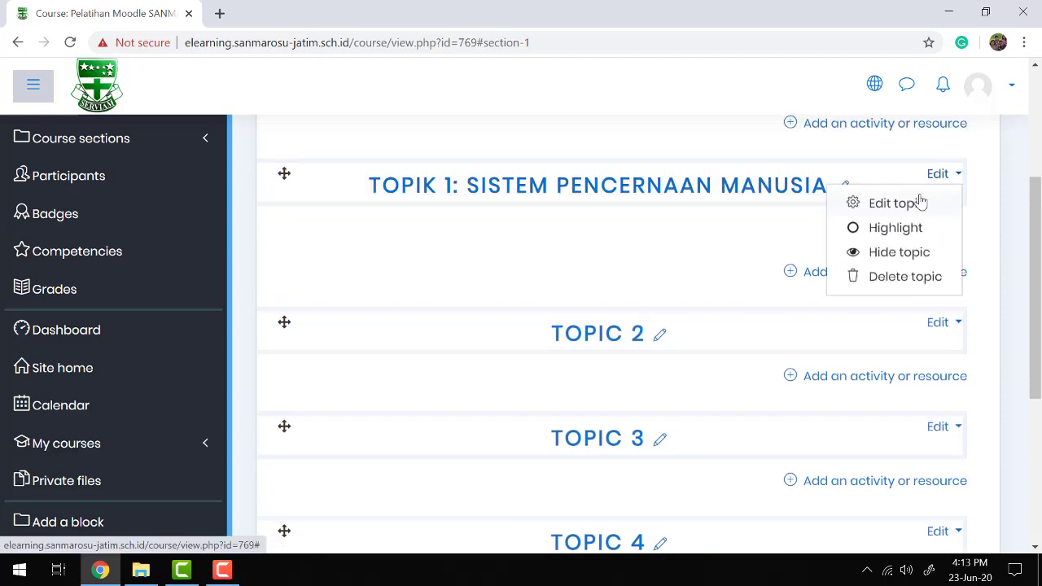
click(905, 207)
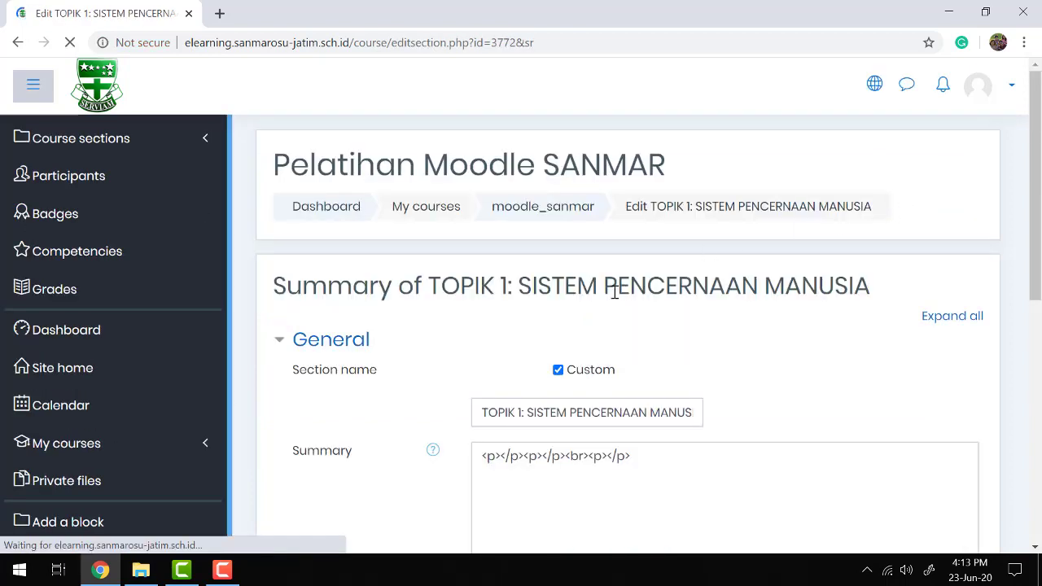
scroll(574, 368, down, 1)
scroll(545, 382, down, 1)
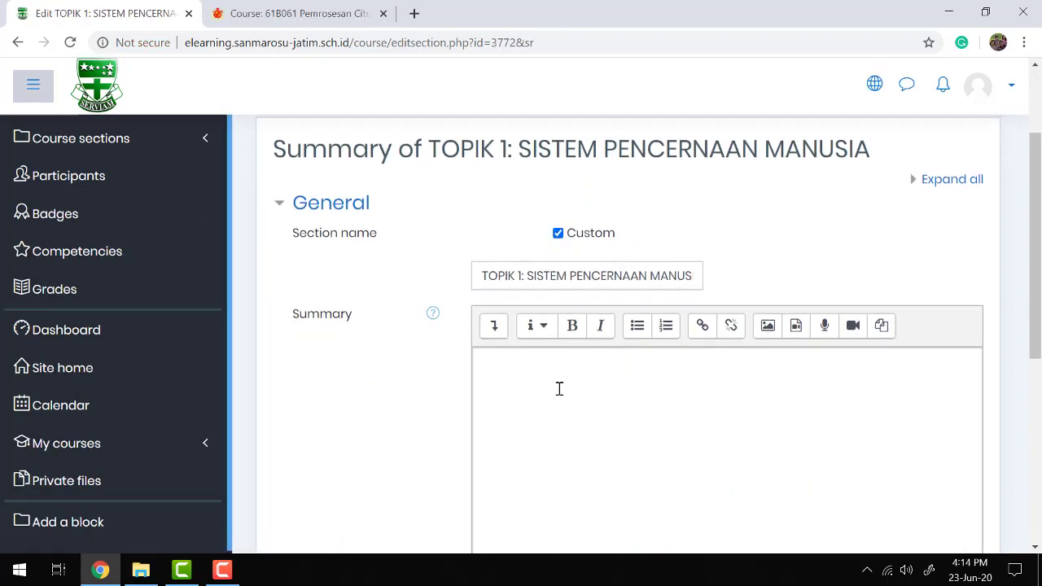
key(ctrl+v)
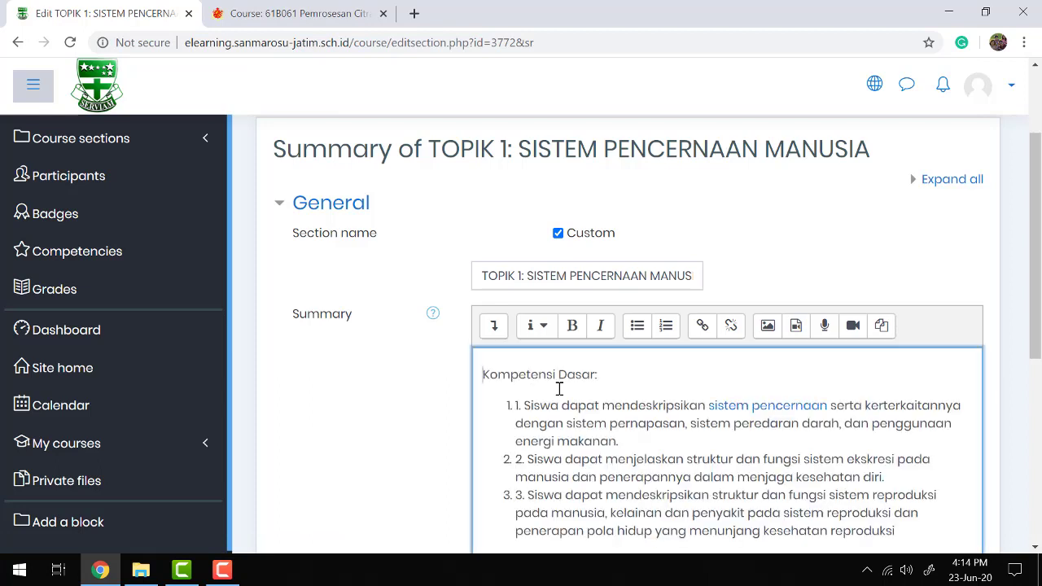
scroll(559, 389, down, 1)
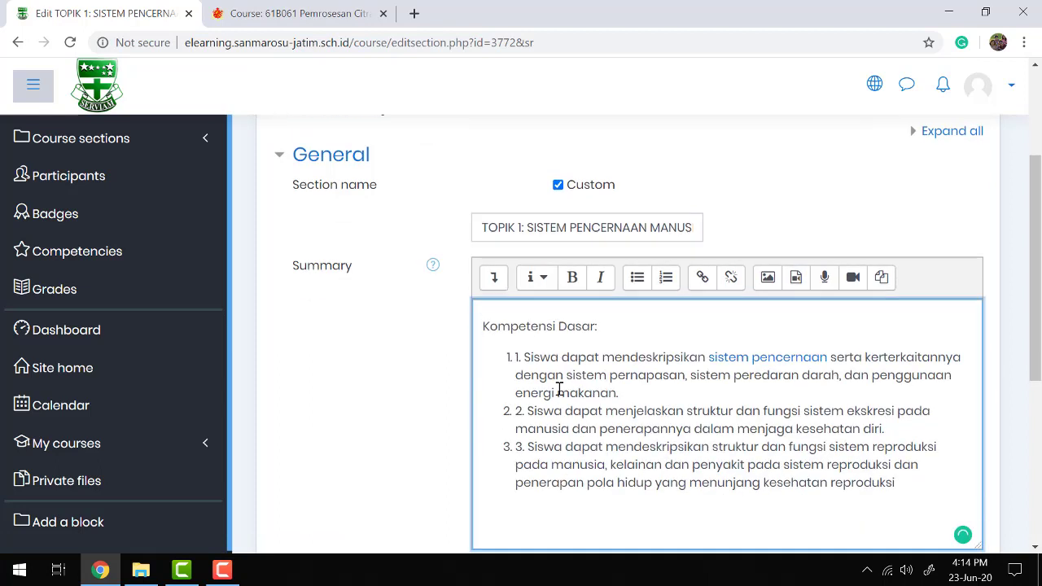
Delete the duplicate typed numbers 1., 2. and 3. from the three competencies in the summary and save the section.
click(527, 359)
key(BackSpace)
key(BackSpace)
key(BackSpace)
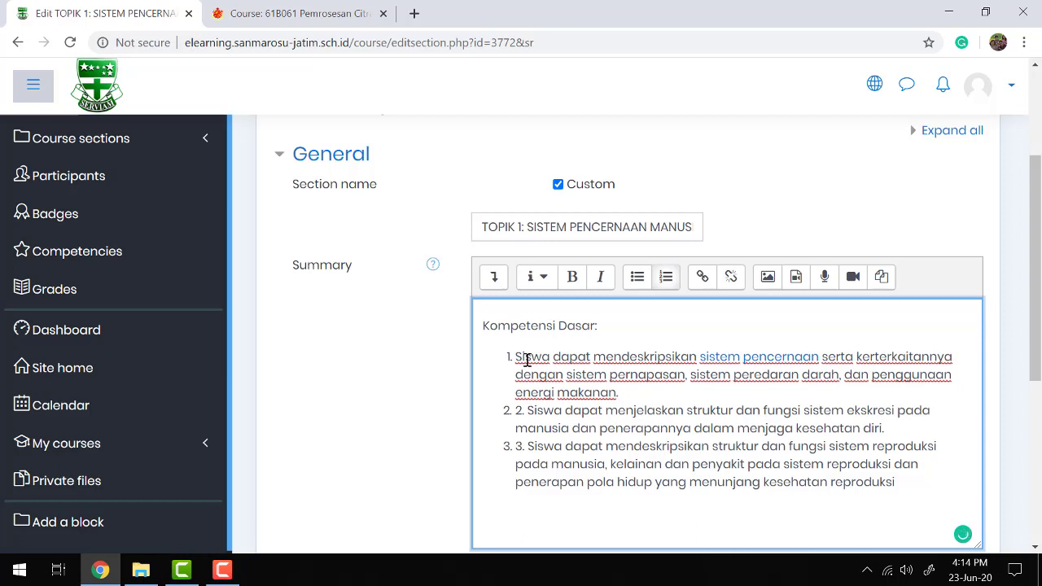
key(Down)
key(Right)
key(BackSpace)
key(BackSpace)
key(BackSpace)
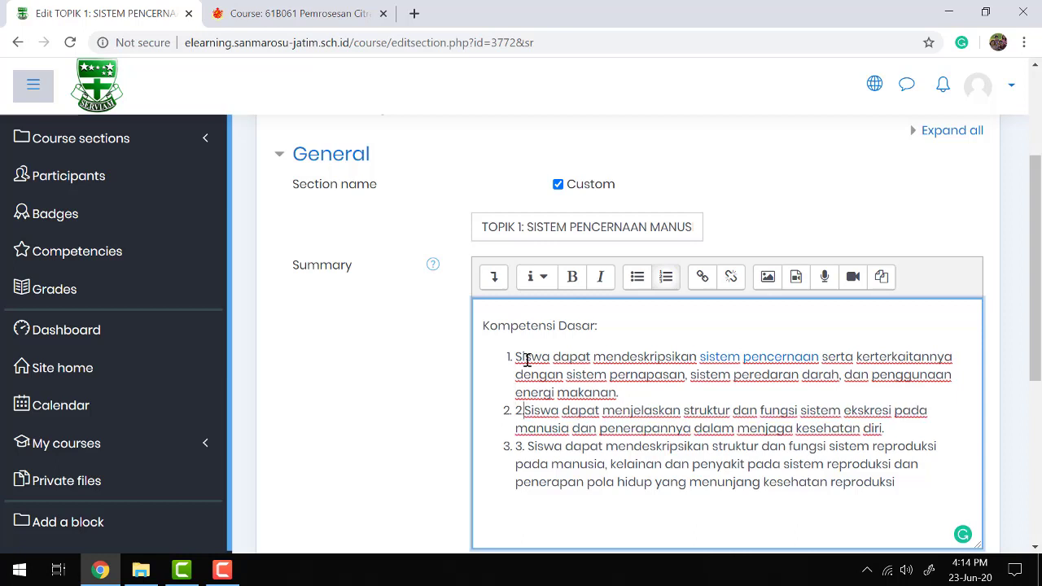
key(Down)
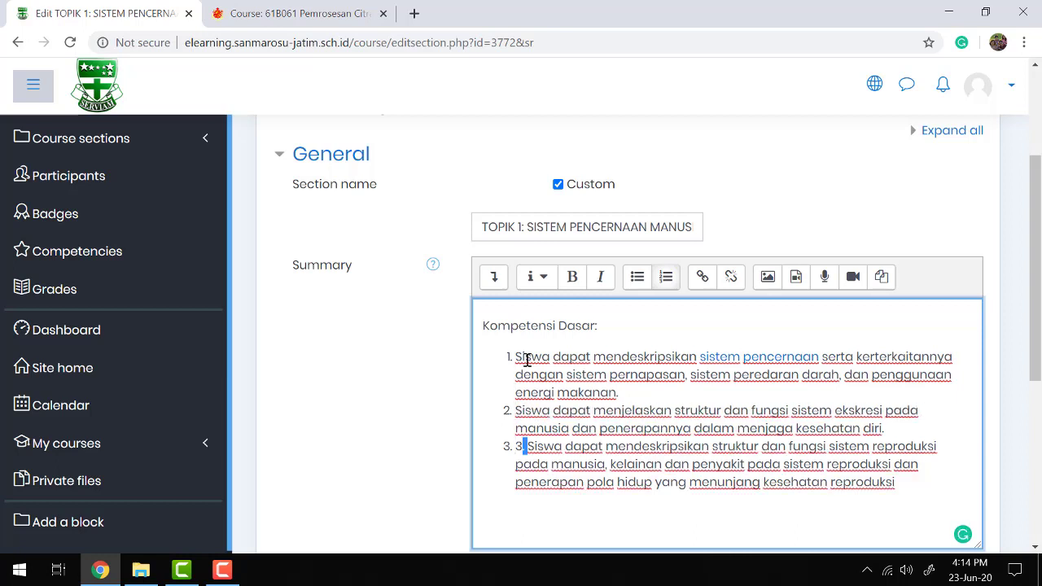
key(BackSpace)
key(BackSpace)
key(BackSpace)
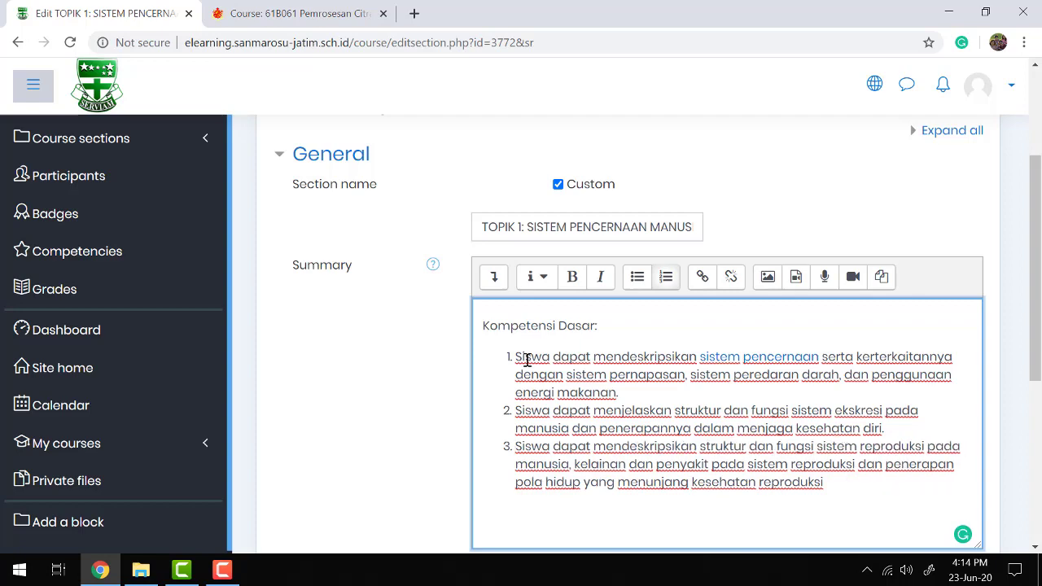
scroll(527, 359, down, 3)
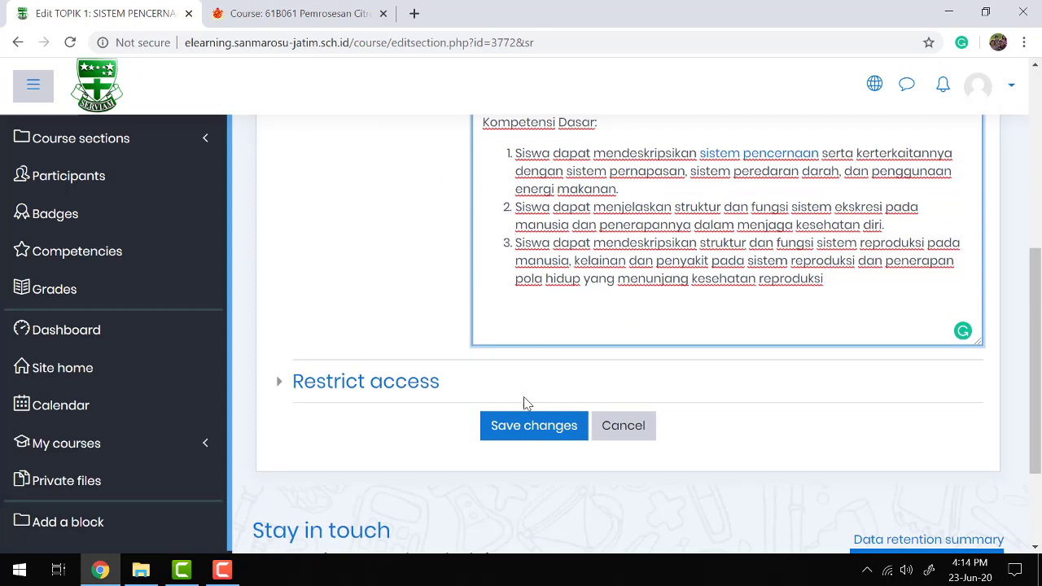
click(515, 430)
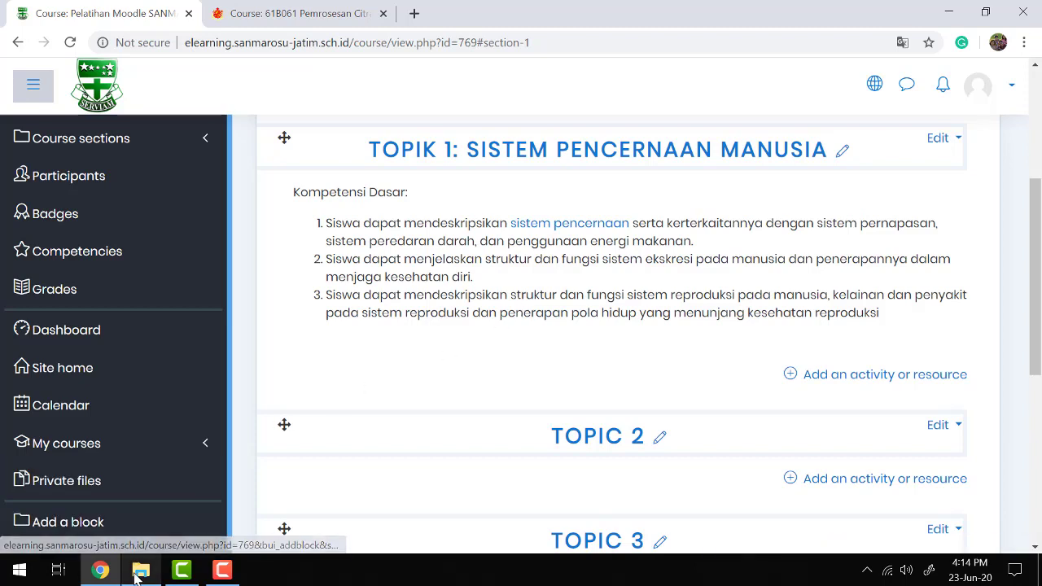
Add a File resource to TOPIK 1 and name it "Materi SISTEM PENCERNAAN".
click(790, 379)
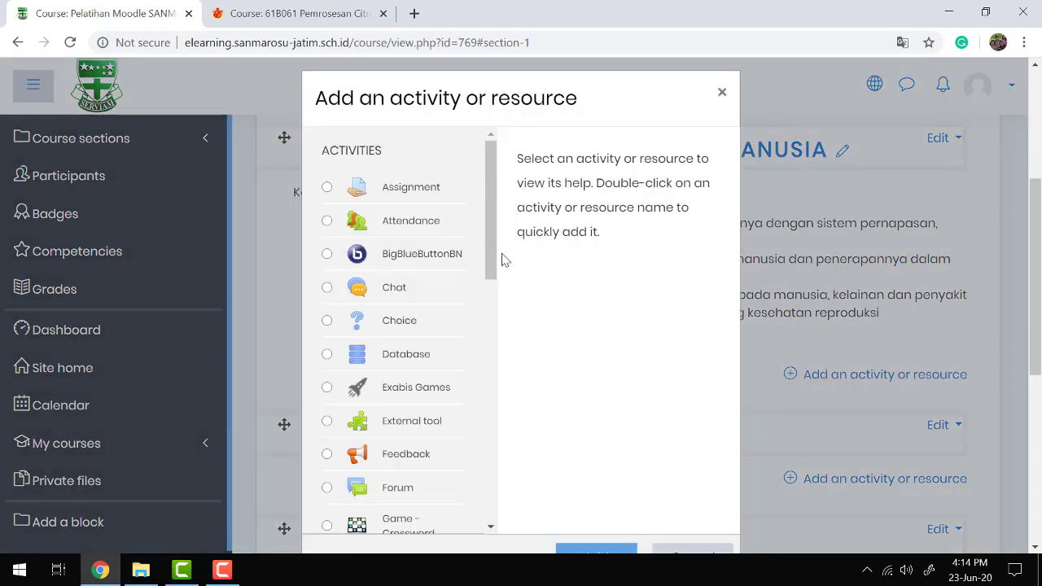
scroll(431, 244, down, 10)
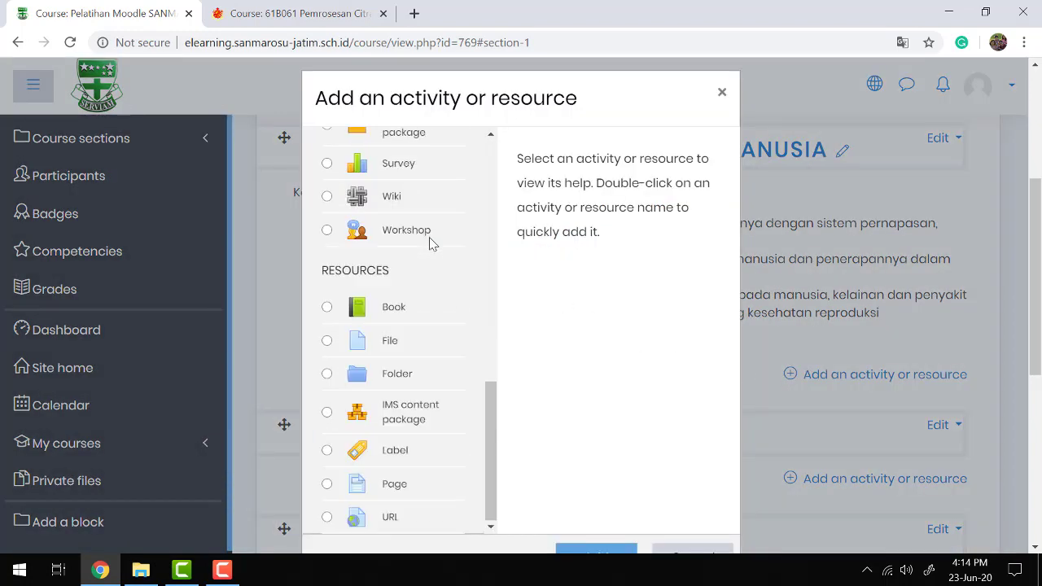
scroll(432, 244, down, 1)
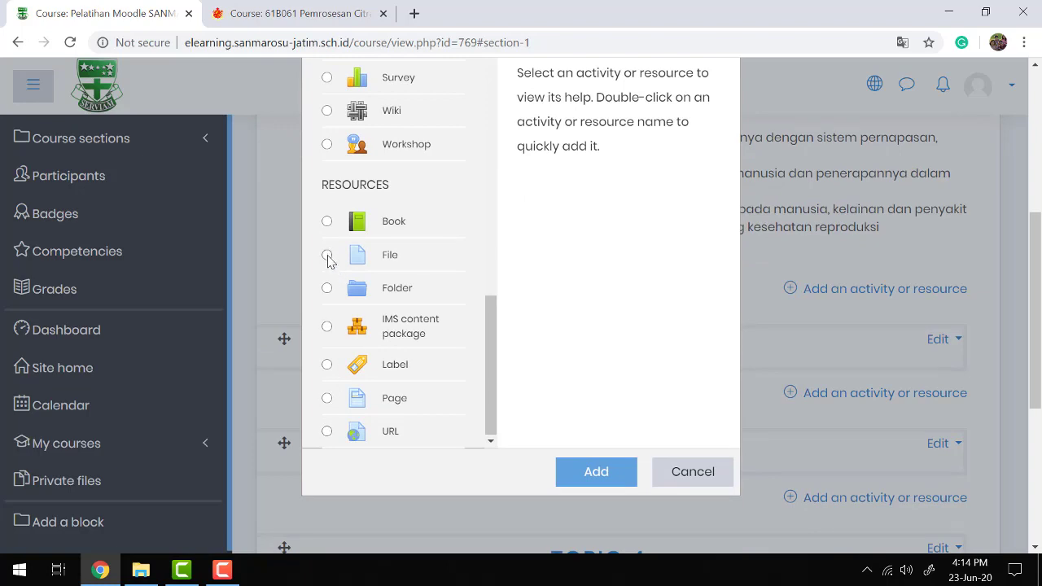
click(326, 255)
click(580, 483)
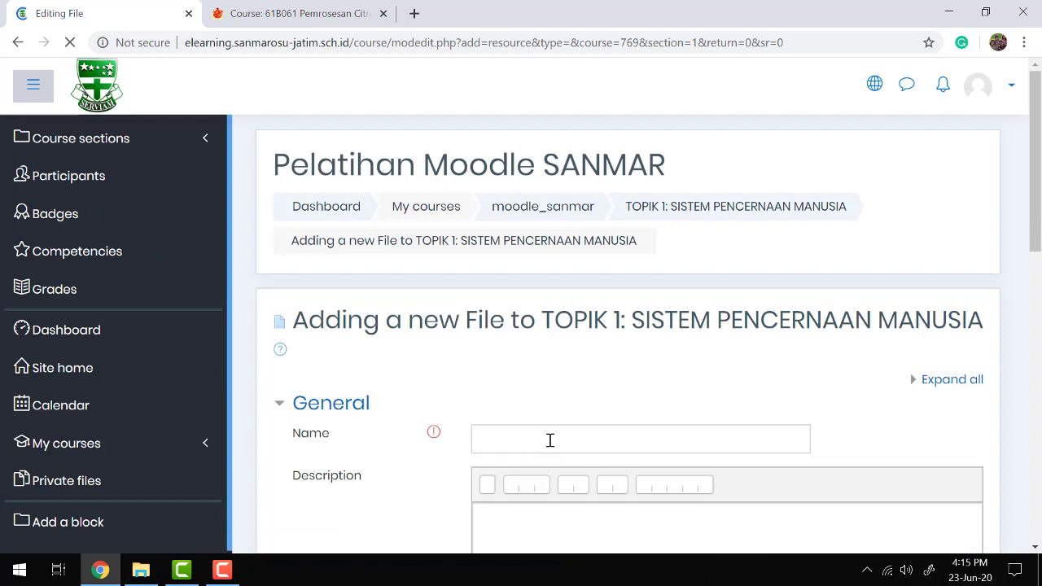
click(550, 440)
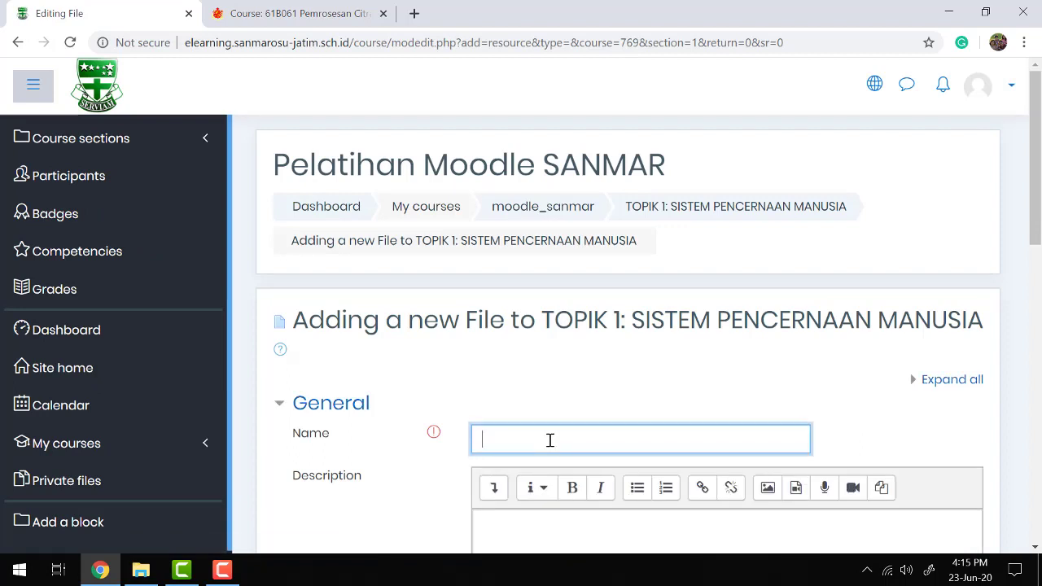
text(Materi SISTEM)
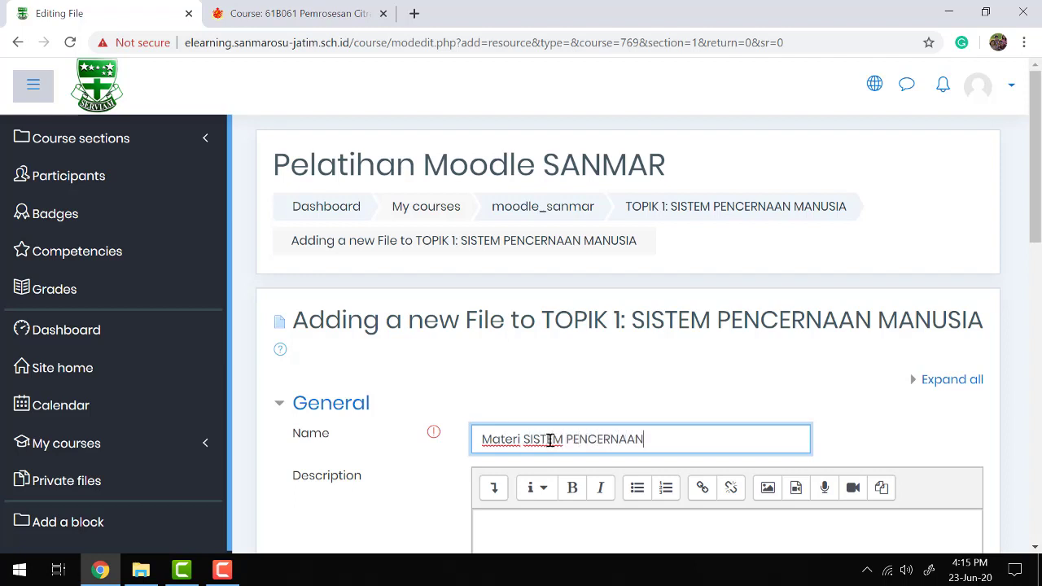
text( PENCERNAAN)
Enter "Ini adalah bahan bacaan SISTEM PENCERNAAN" as the file resource's description.
scroll(550, 441, down, 1)
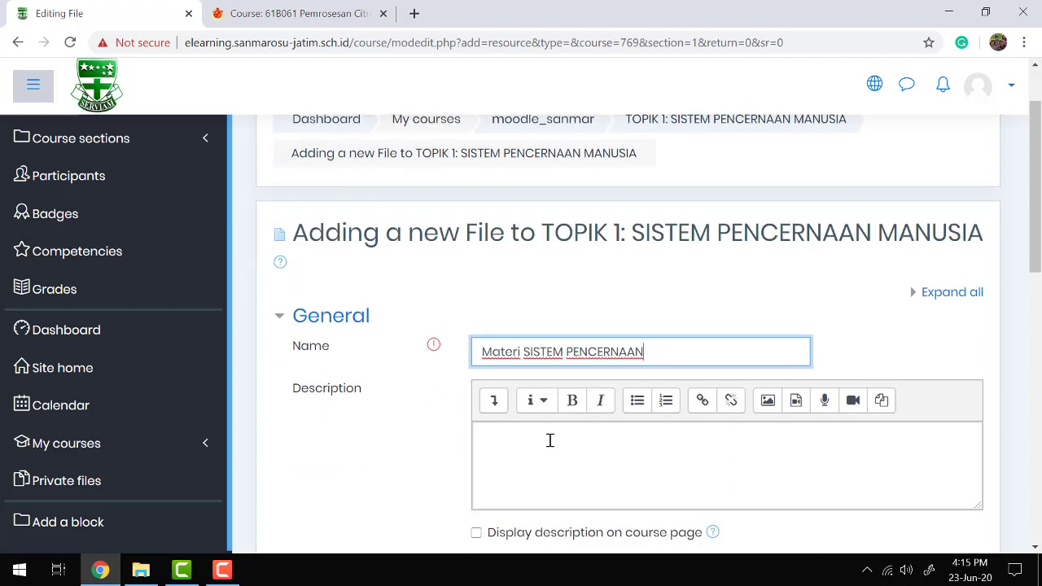
click(550, 440)
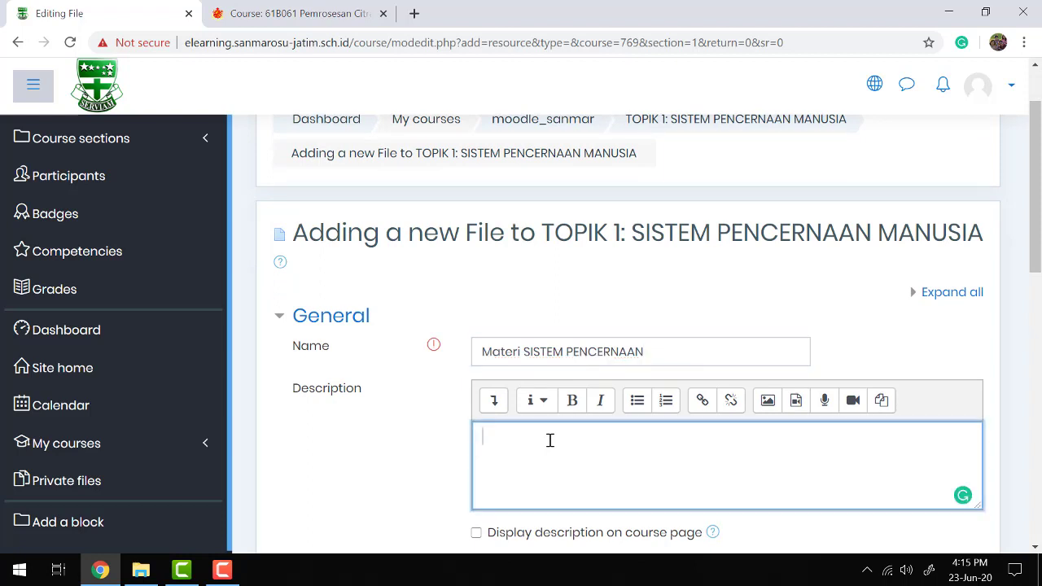
text(Ini adala)
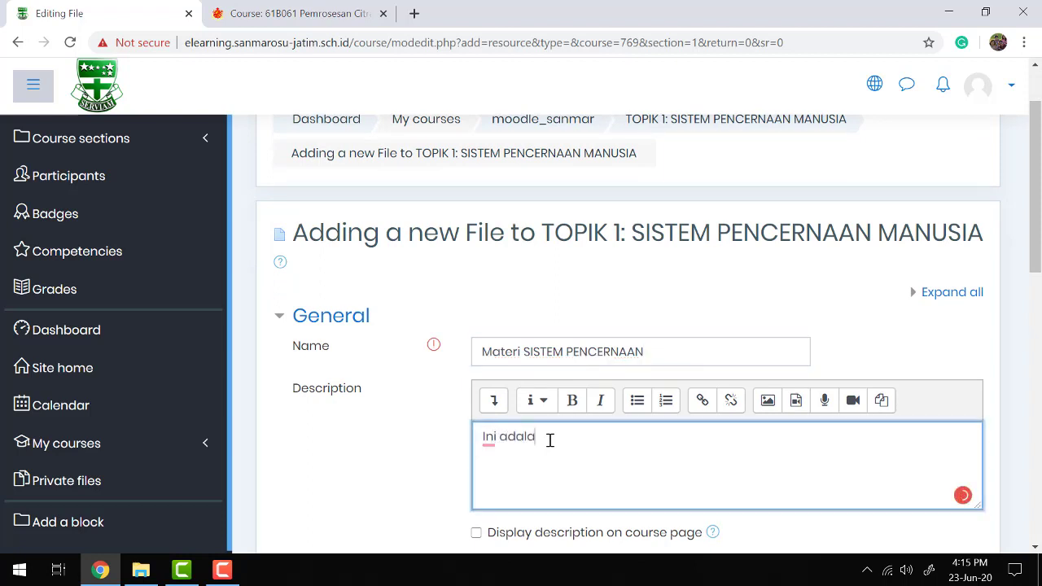
text(h tran)
key(BackSpace)
text(bacaan)
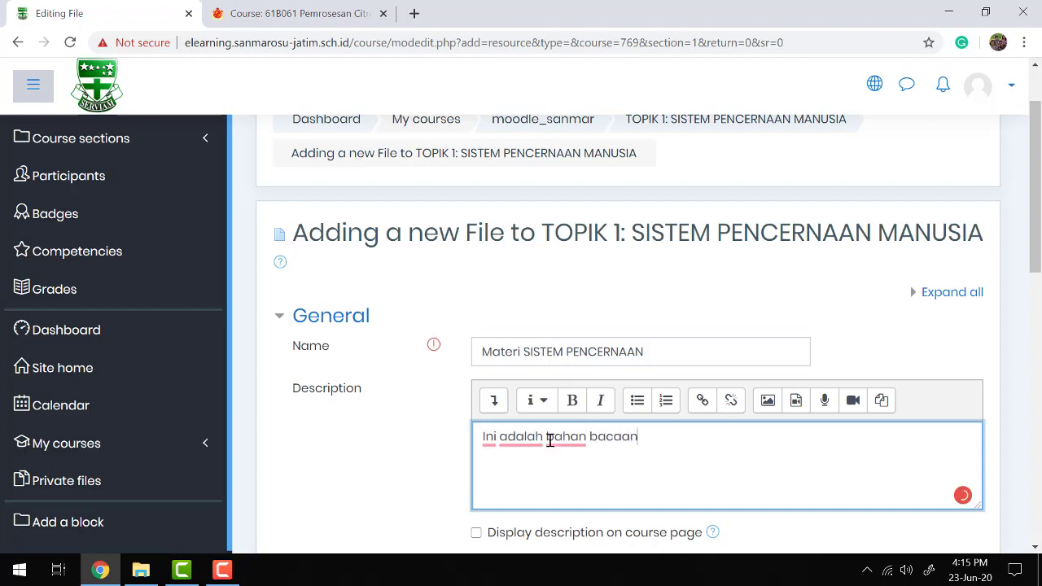
text( SISTEM)
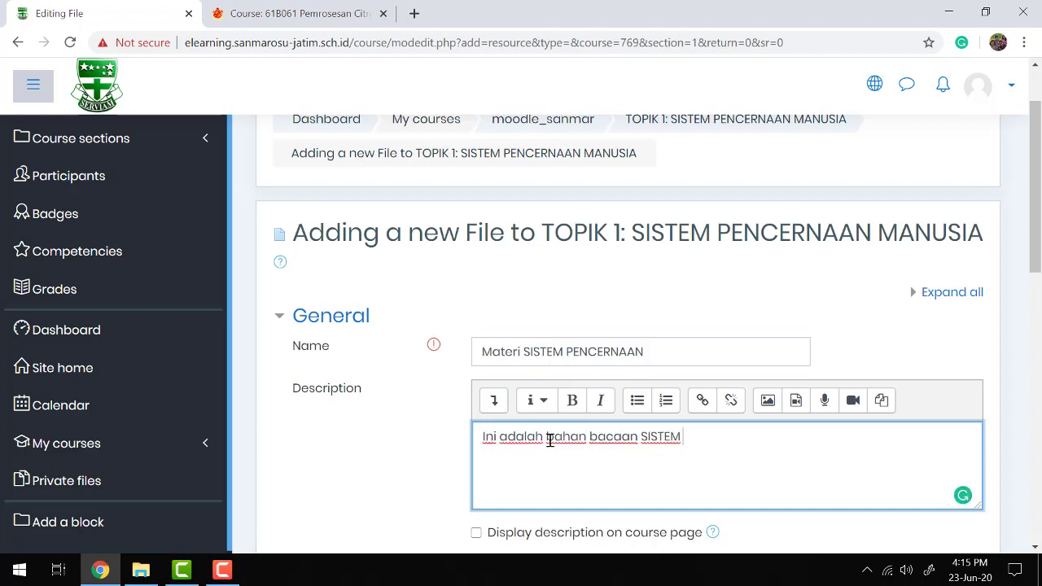
text( PENCERNAAN)
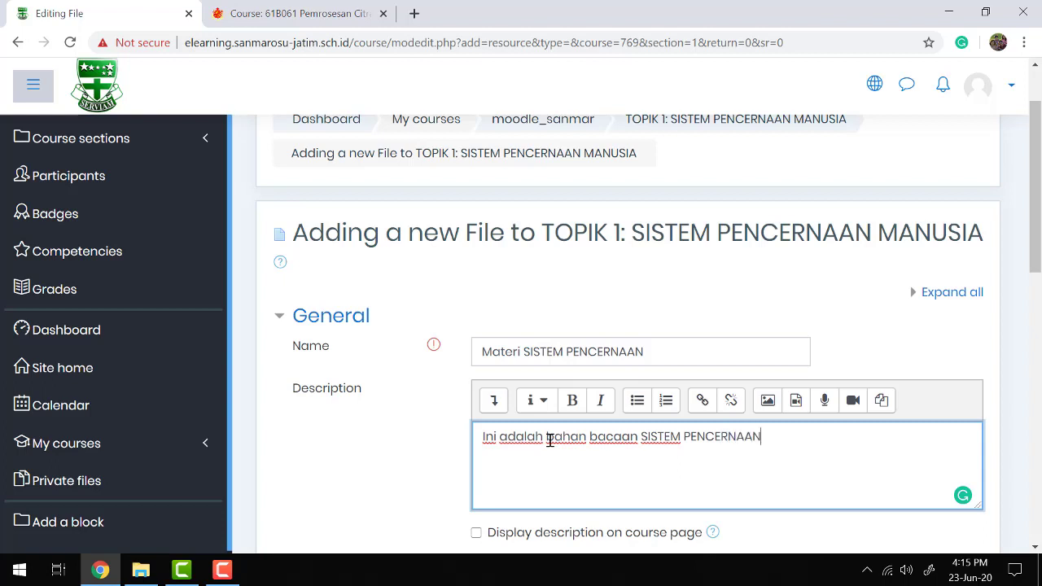
Upload the PDF BAB-VIII_-SISTEM-ORGAN-PADA-MANUSIA from the MPR folder in File Explorer to the resource's files in the browser.
scroll(550, 440, down, 3)
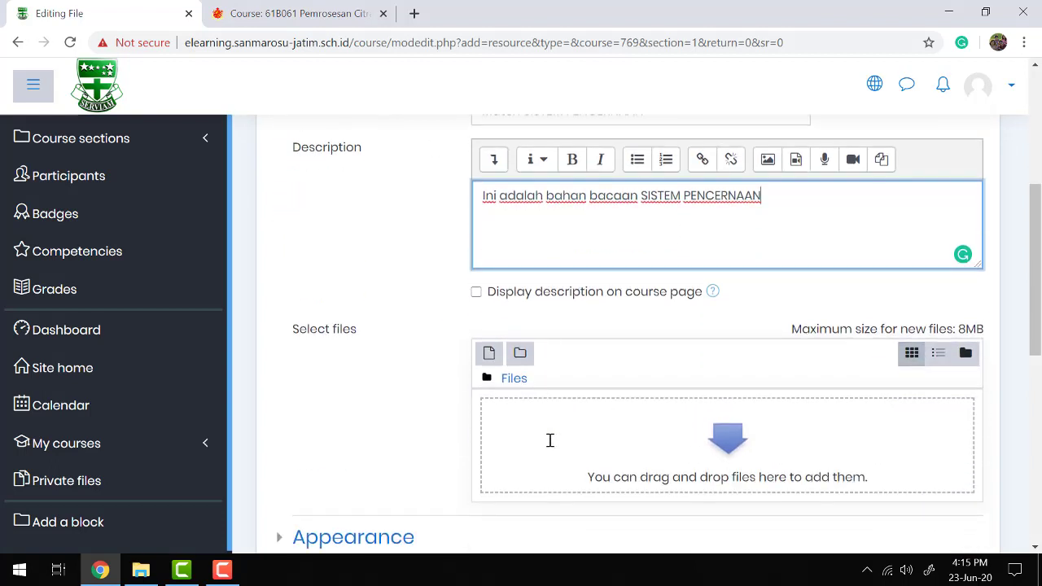
scroll(582, 368, down, 2)
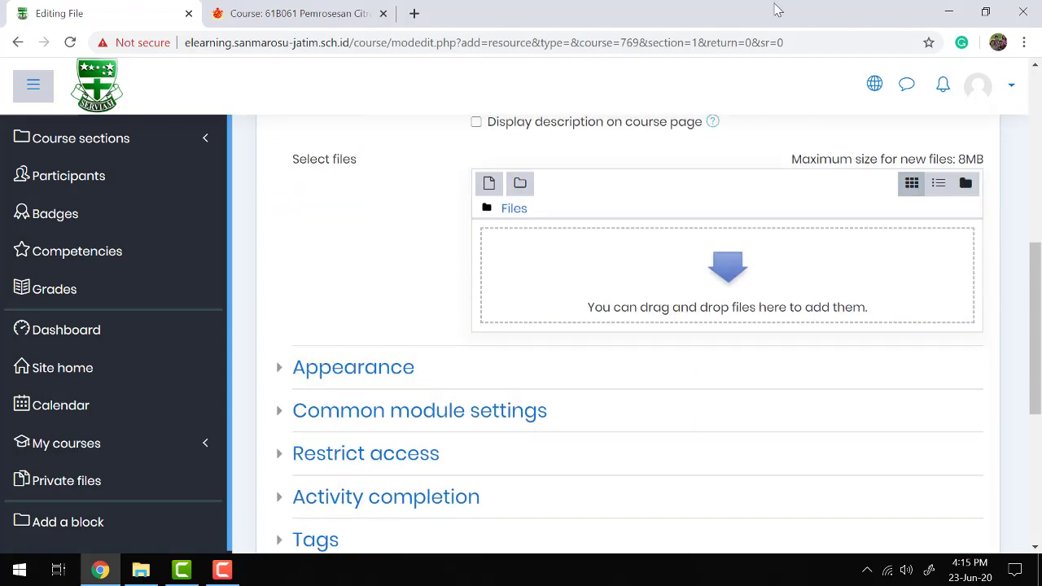
double_click(775, 12)
scroll(677, 274, down, 1)
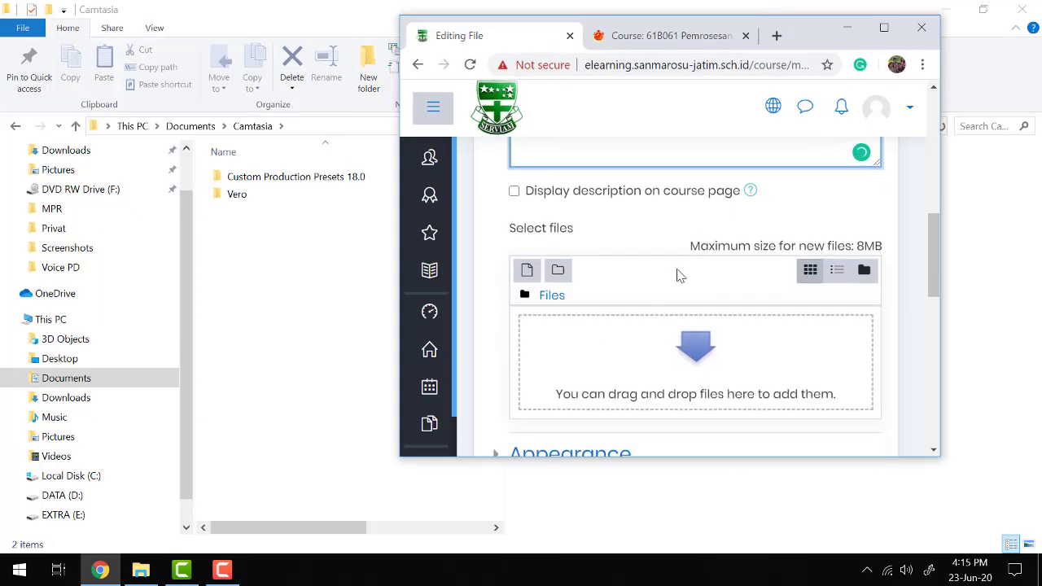
click(70, 210)
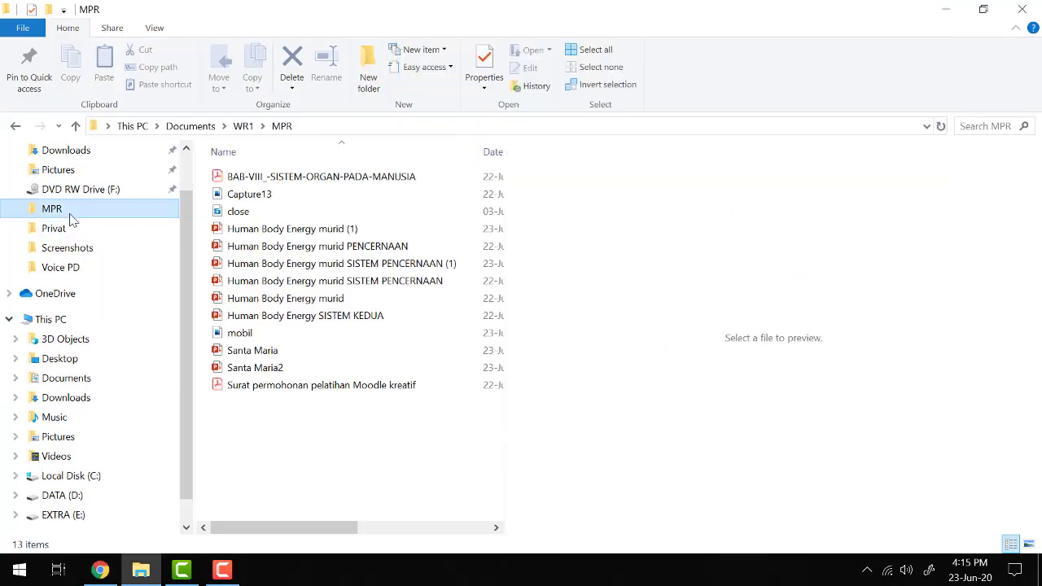
click(254, 181)
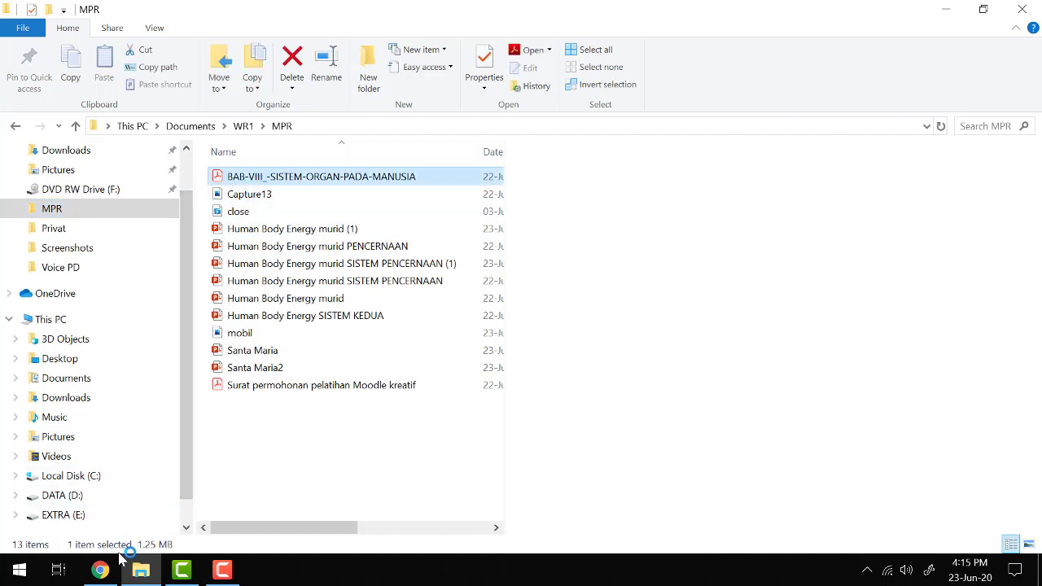
click(100, 569)
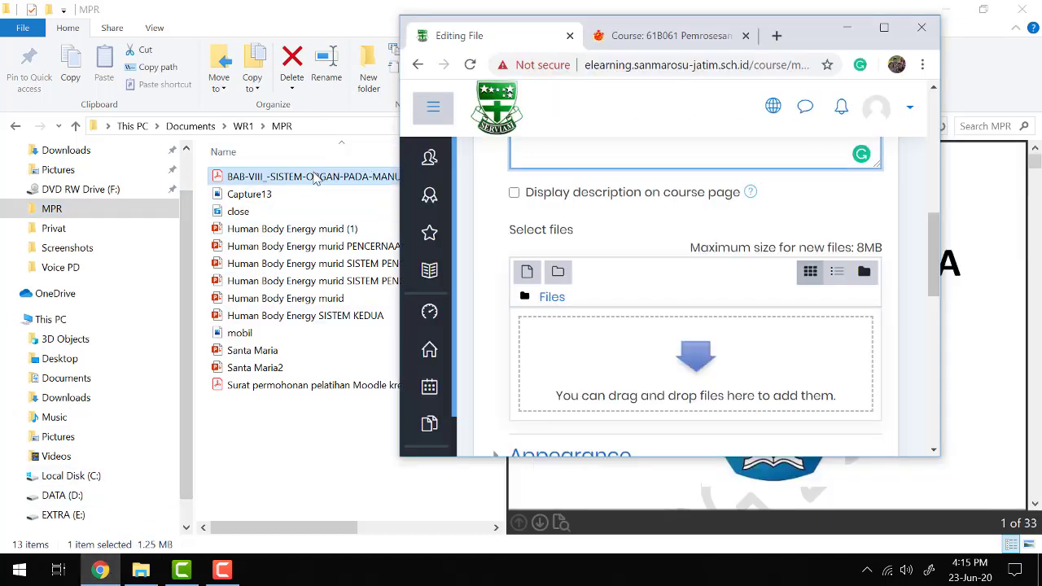
drag(314, 179, 630, 360)
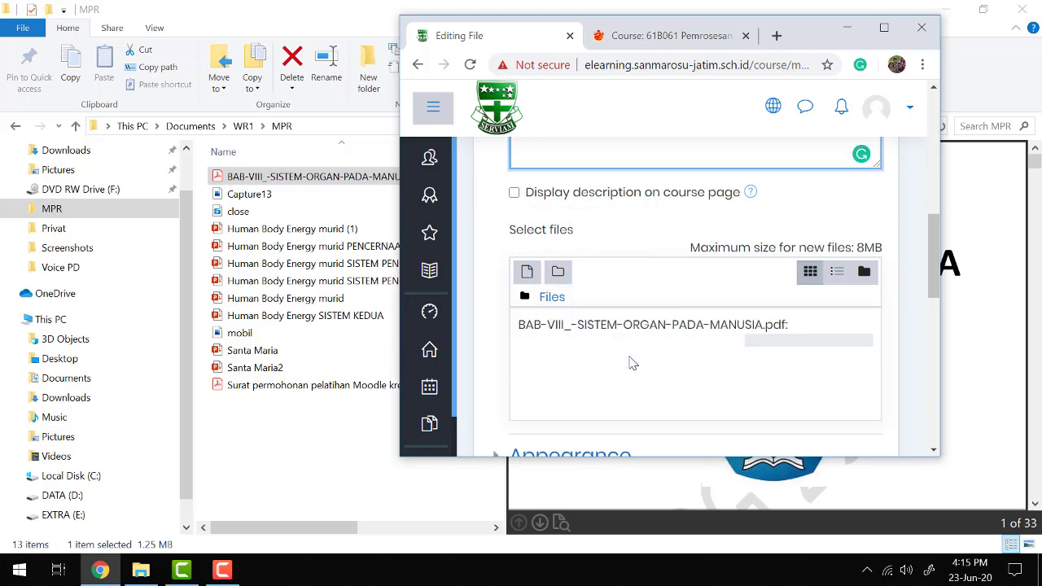
Maximize the browser window again, save the file resource and return to the course.
click(883, 28)
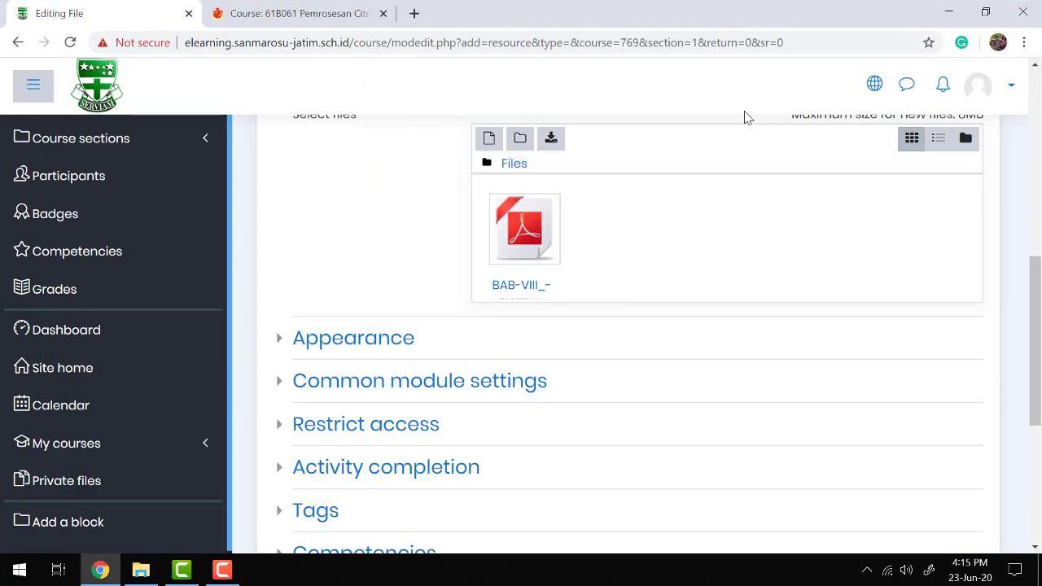
scroll(557, 271, down, 2)
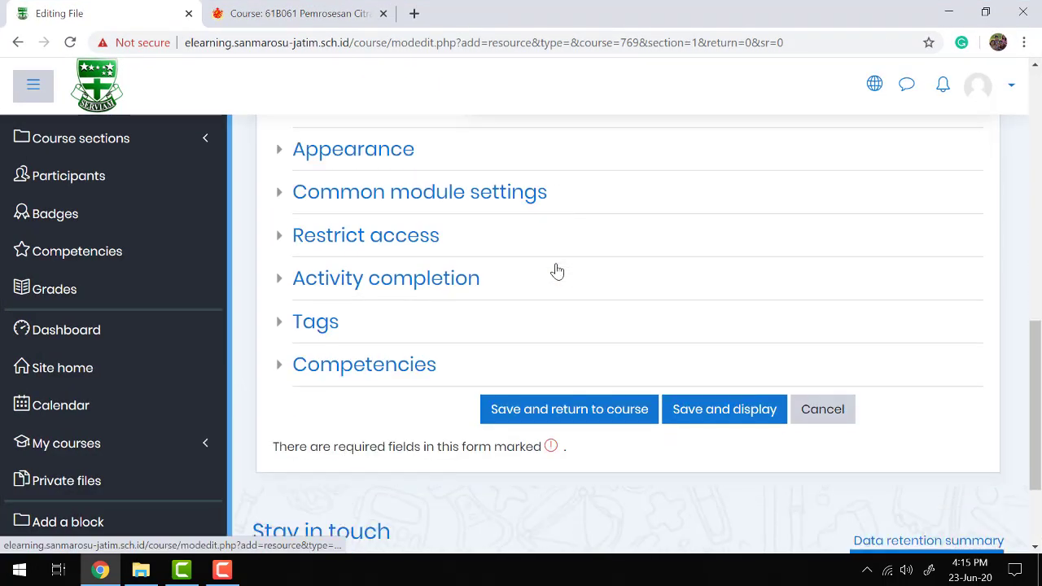
click(543, 422)
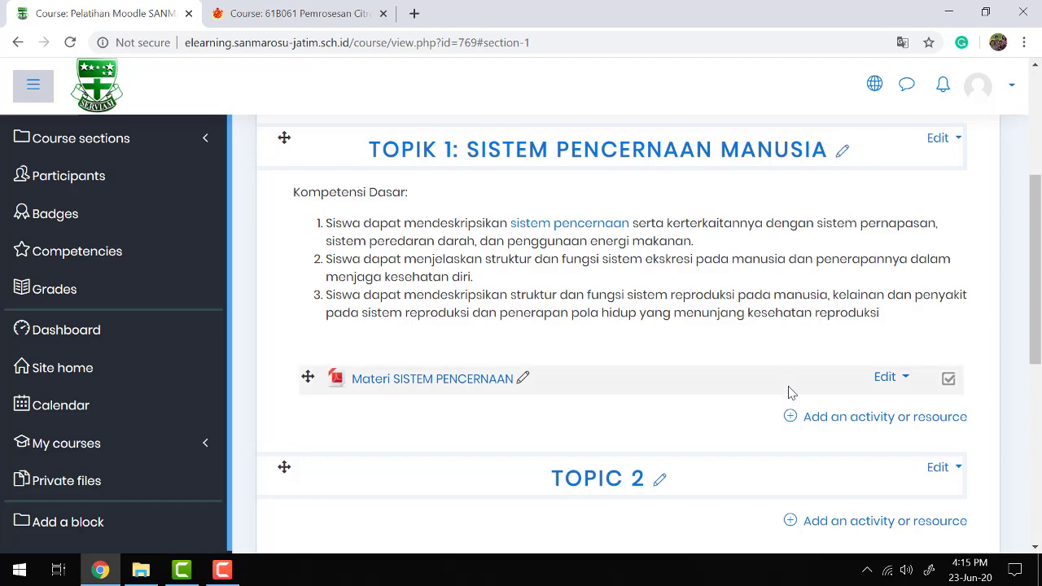
Add another File resource to TOPIK 1 and name it "Slide SISTEM PENCERNAAN".
click(789, 420)
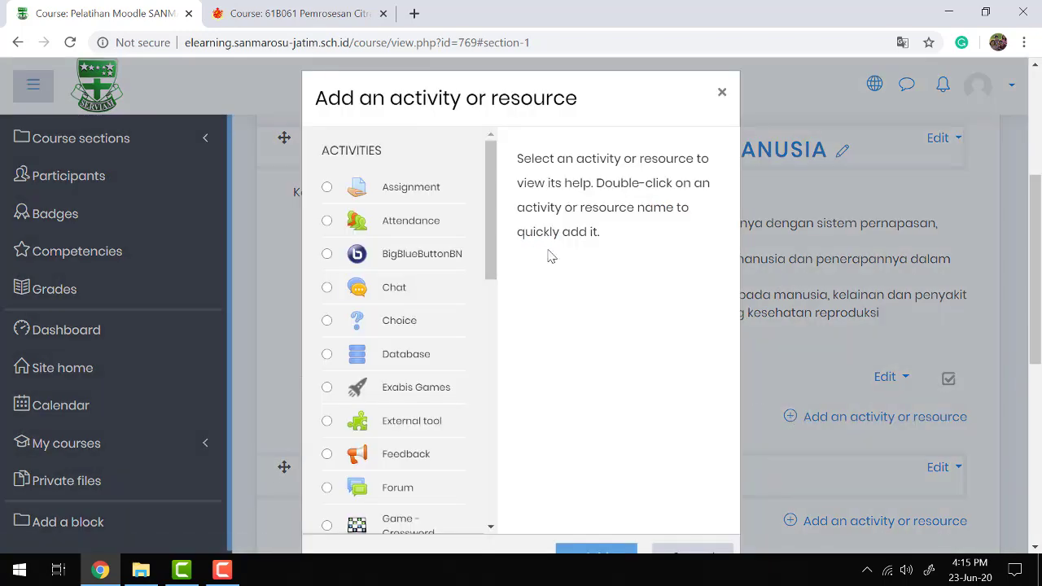
scroll(407, 318, down, 10)
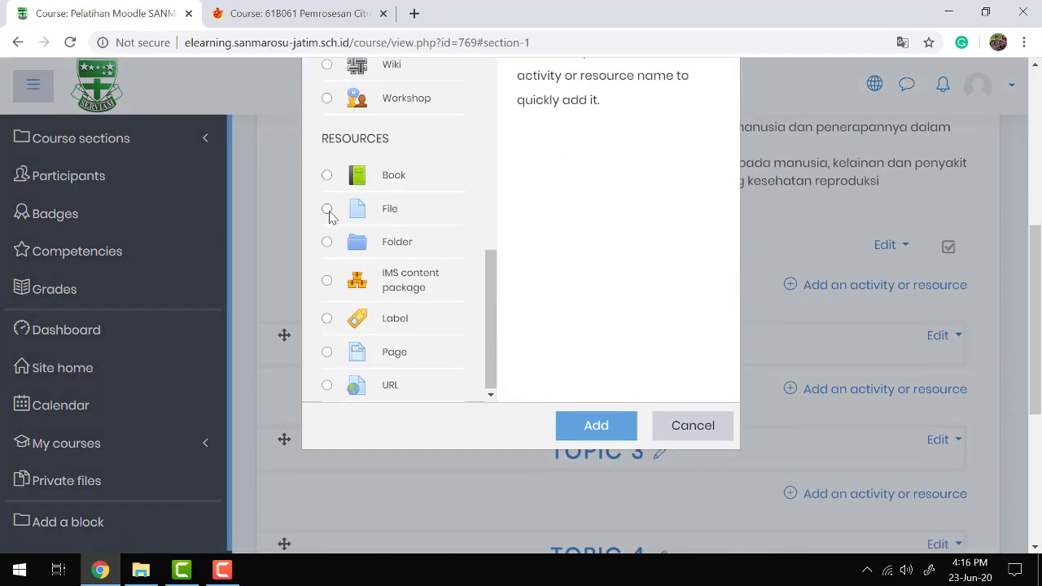
click(327, 210)
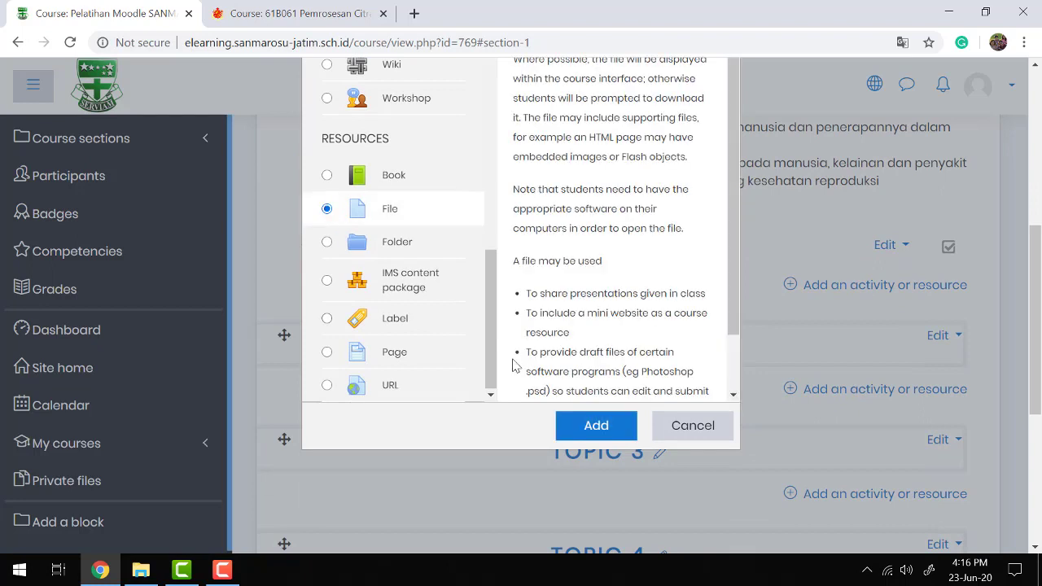
click(583, 434)
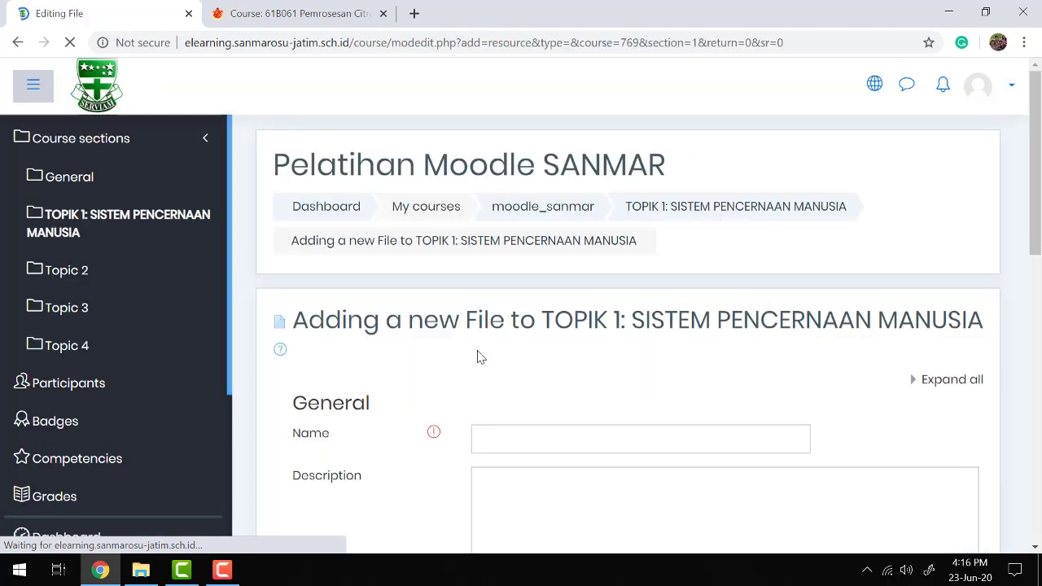
click(490, 435)
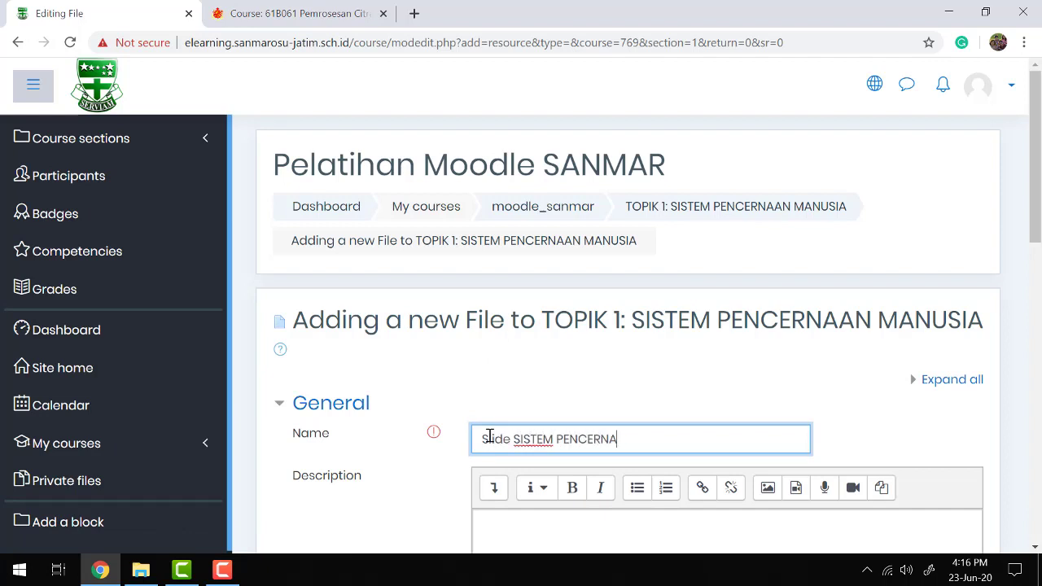
Enter "Slide presentasi untuk dipelajari tentang SISTEM PENCERNAAN" as the slide resource's description.
scroll(489, 437, down, 2)
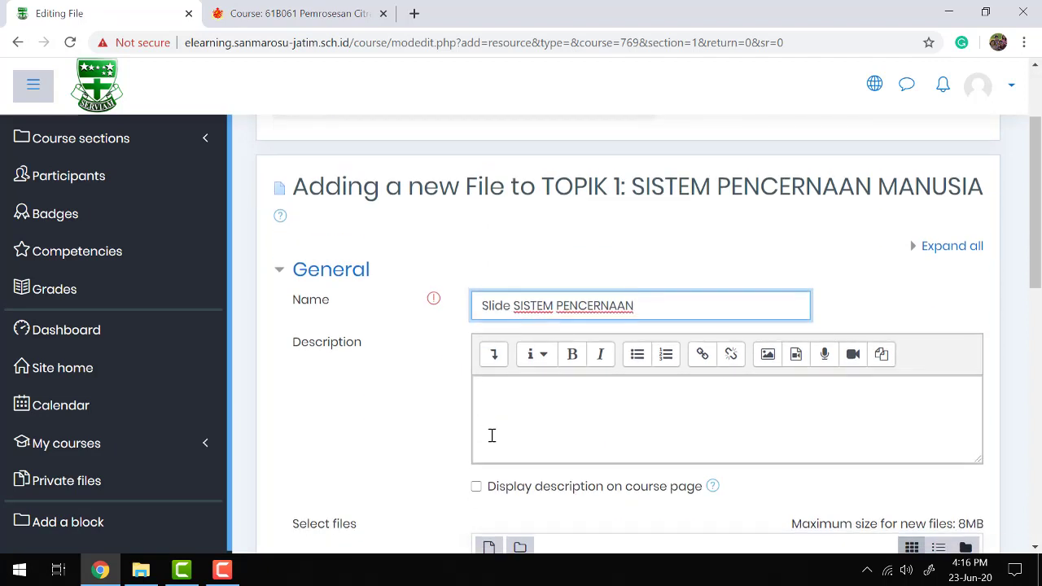
click(492, 436)
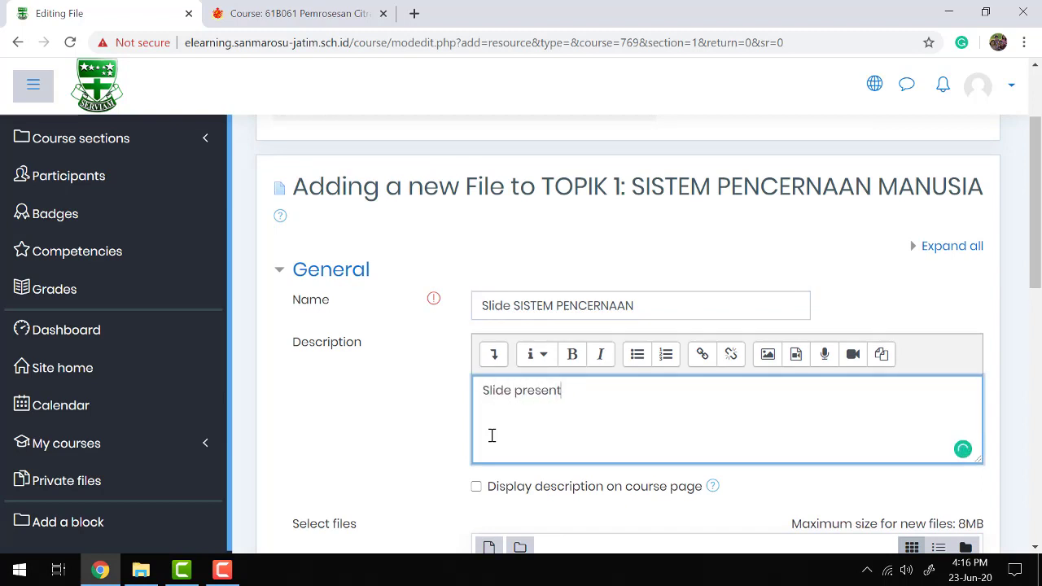
text(Slide presentasi untuk dipela)
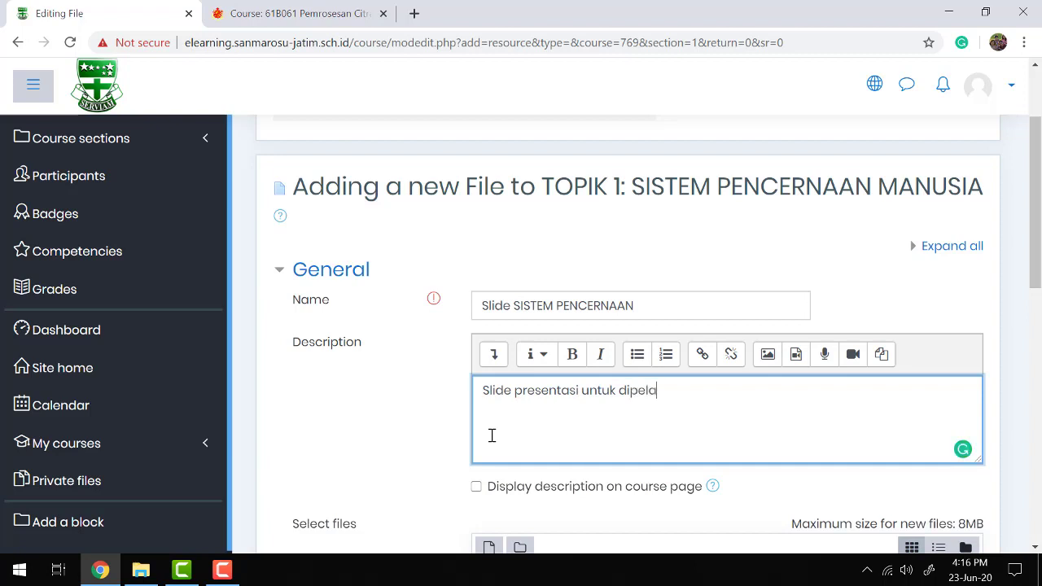
text(jari tentang SISTEM)
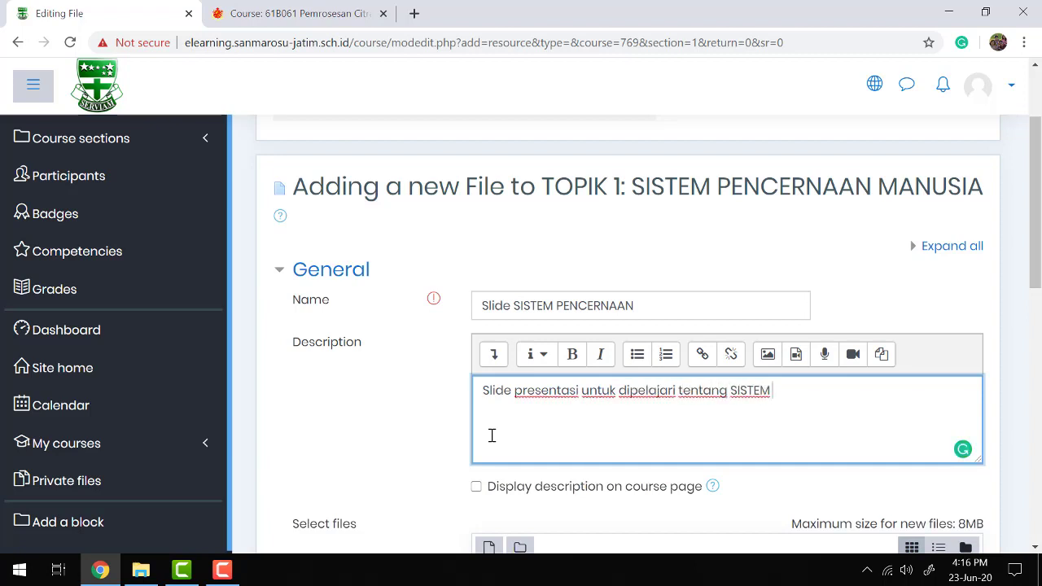
text( PENCERNAAN)
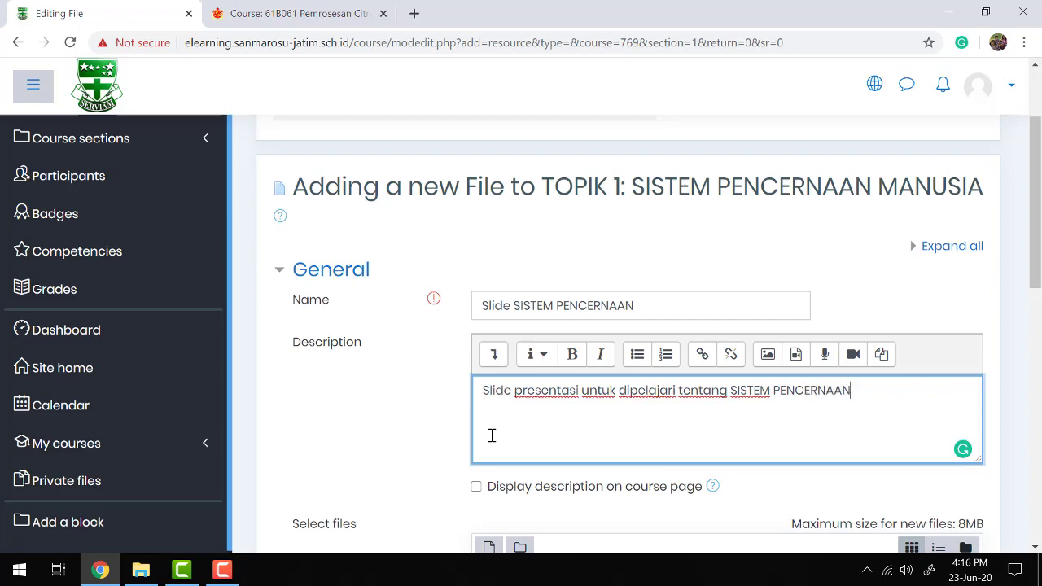
Upload the presentation Human Body Energy murid SISTEM PENCERNAAN from the MPR folder in File Explorer to the resource's files in the browser.
scroll(492, 436, down, 3)
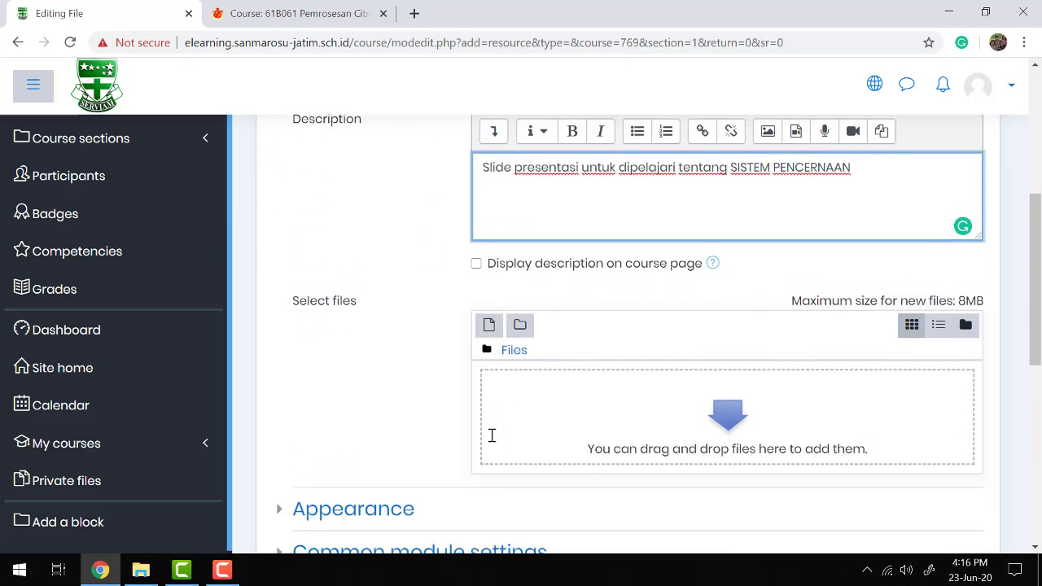
double_click(687, 21)
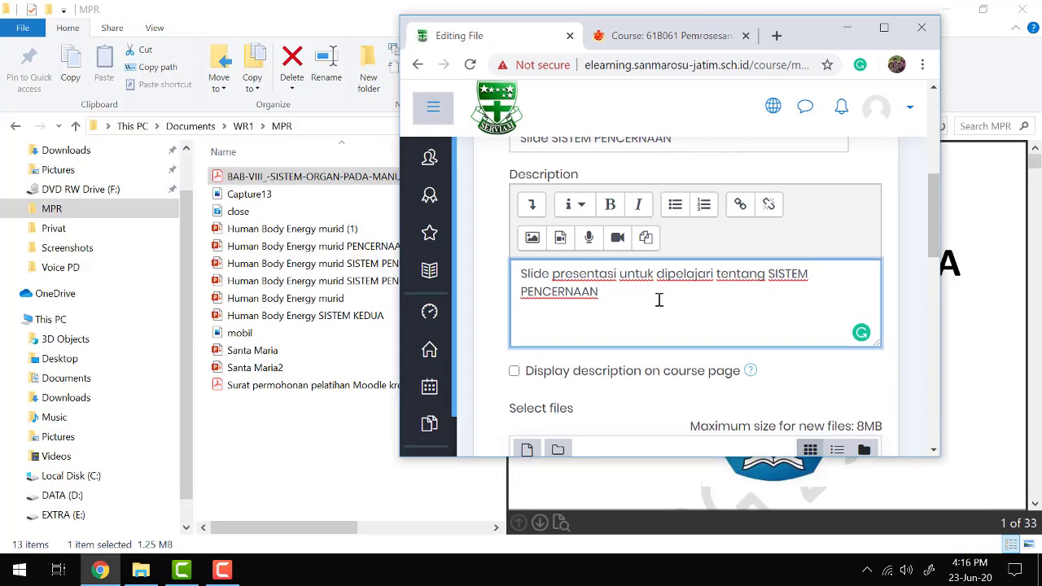
scroll(658, 298, down, 2)
scroll(660, 299, down, 1)
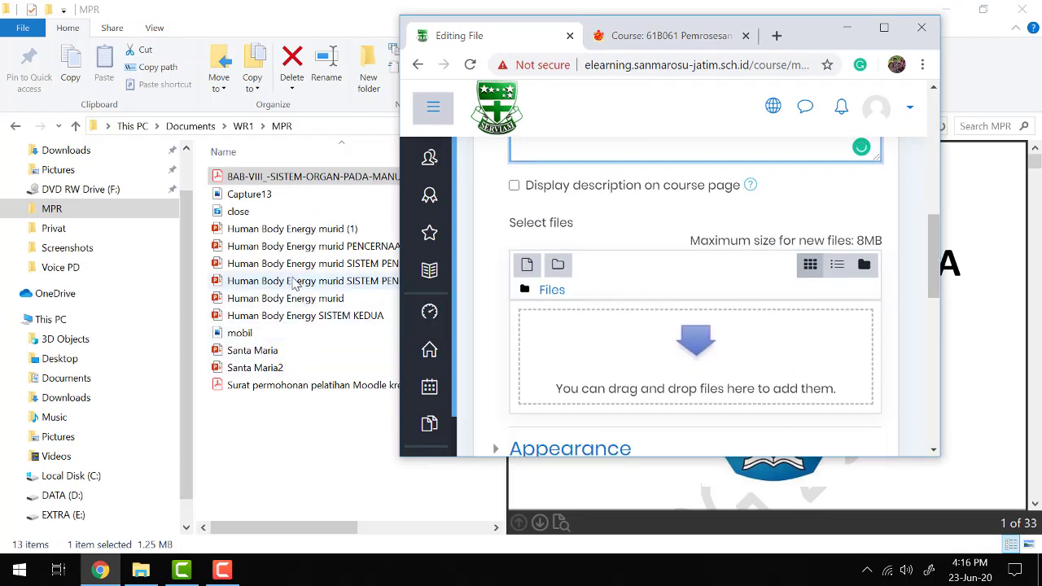
drag(295, 281, 633, 395)
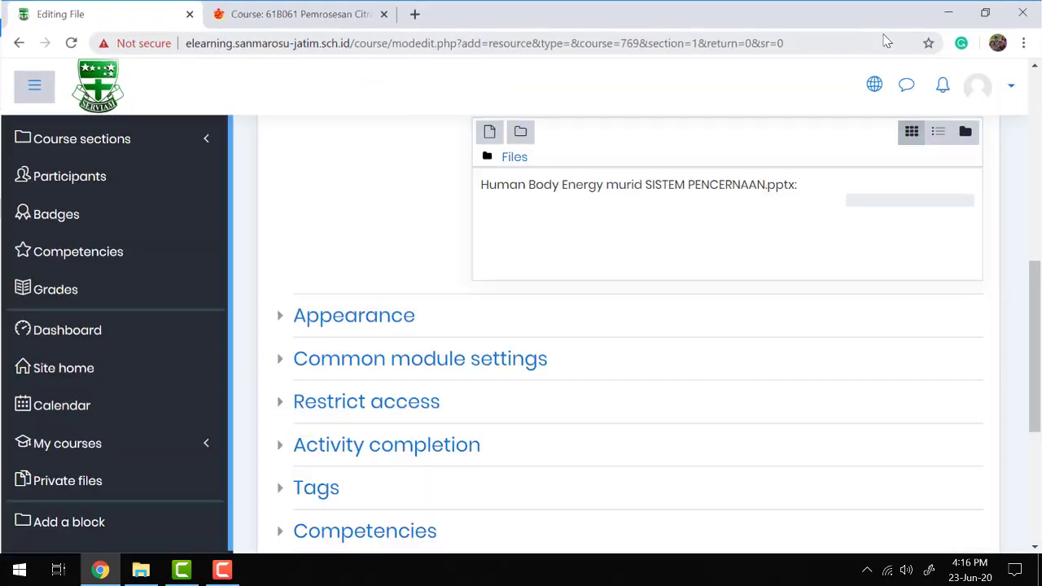
Maximize the browser window, save the slide resource and return to the course.
click(884, 28)
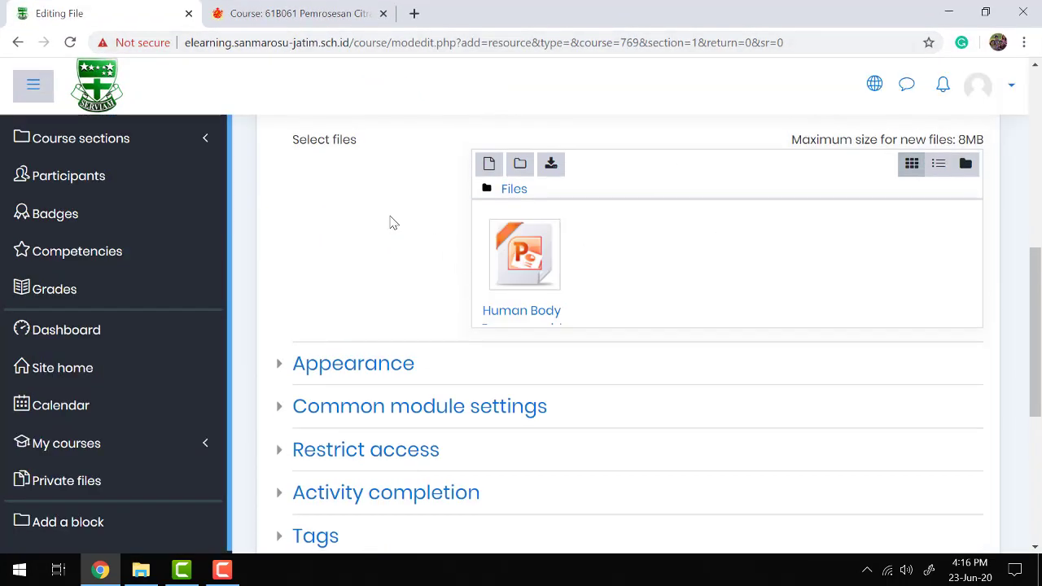
scroll(391, 221, down, 4)
click(502, 352)
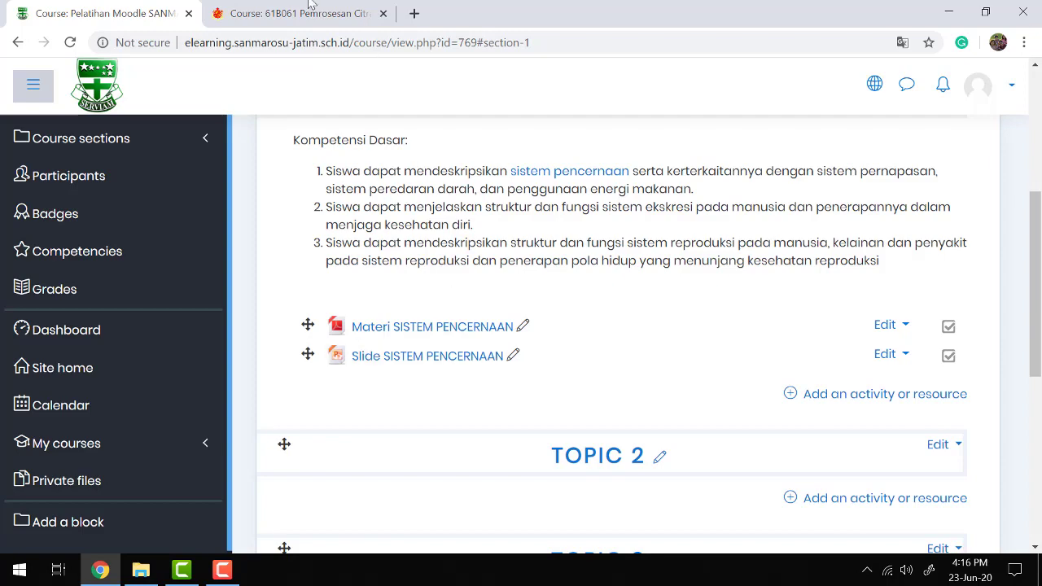
Open YouTube in a new browser tab and search it for "sistem pencernaan".
click(413, 13)
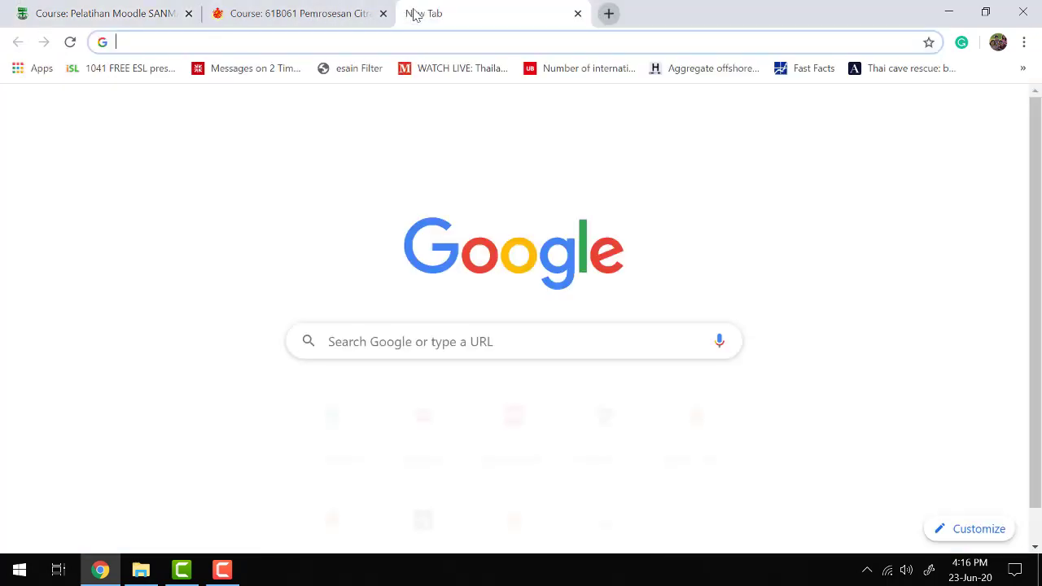
text(youtu)
key(Return)
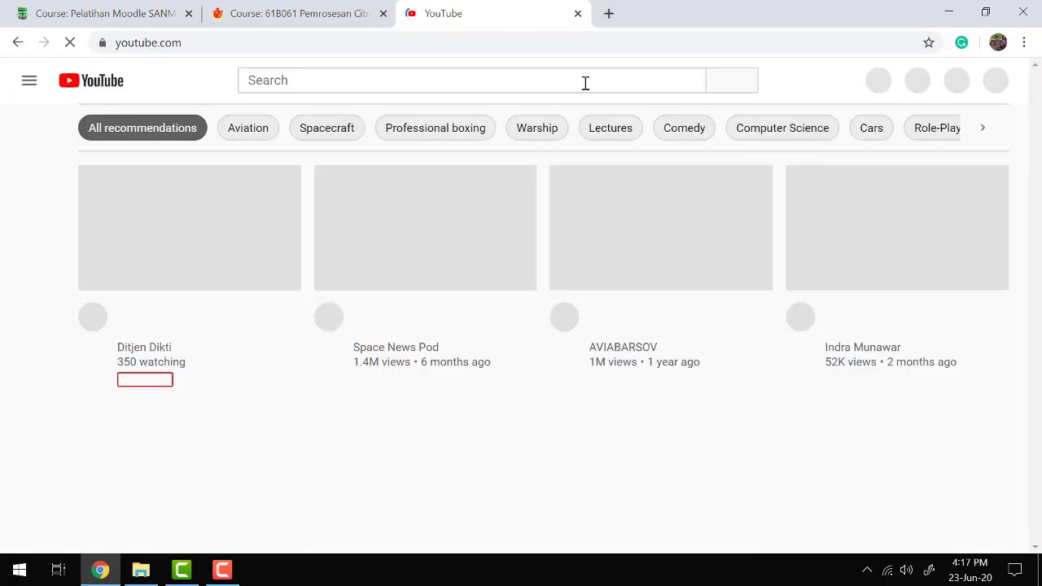
click(584, 82)
text(sistem pe)
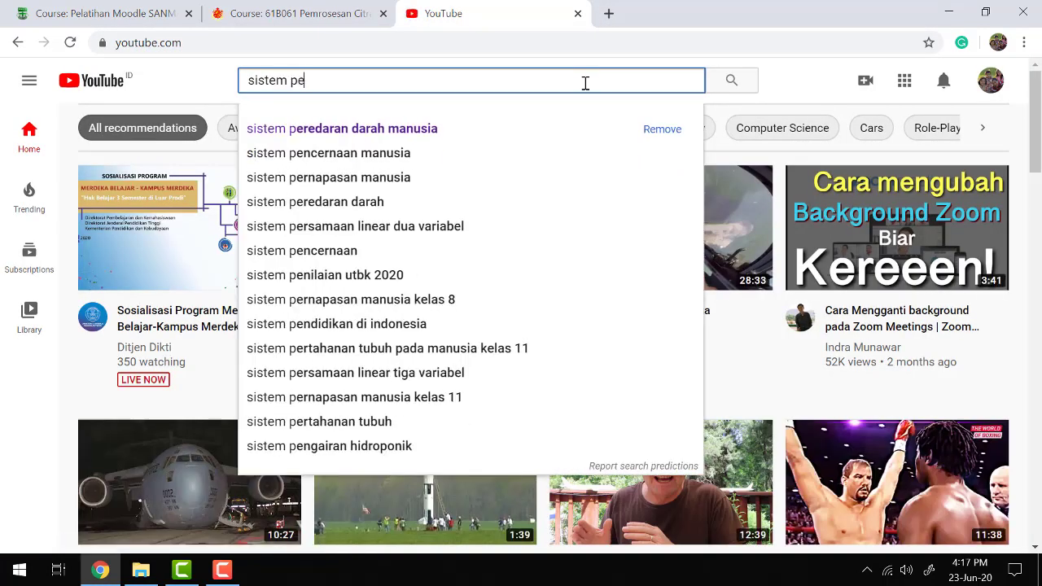
text(ncernaan)
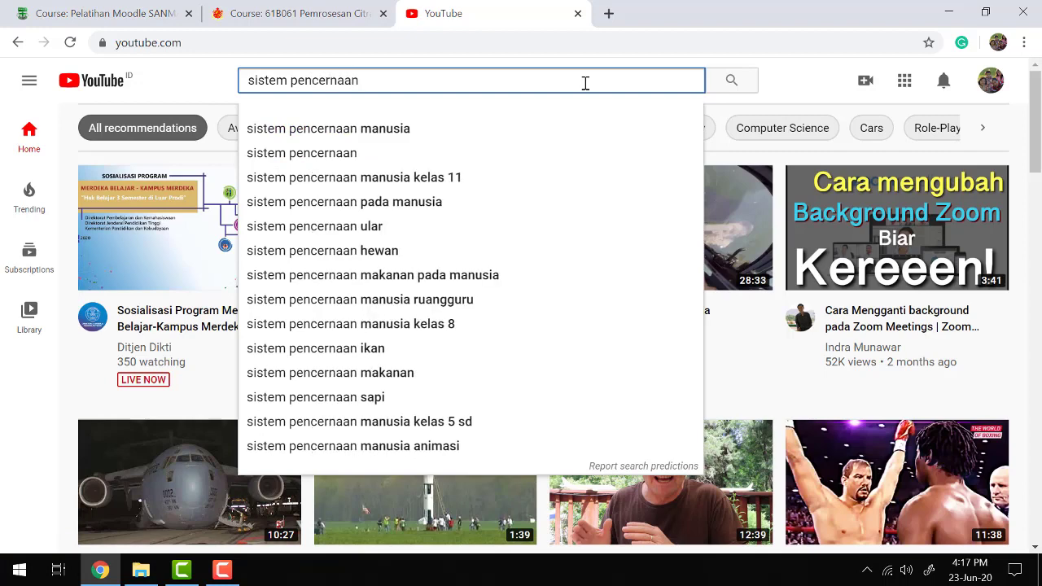
key(Return)
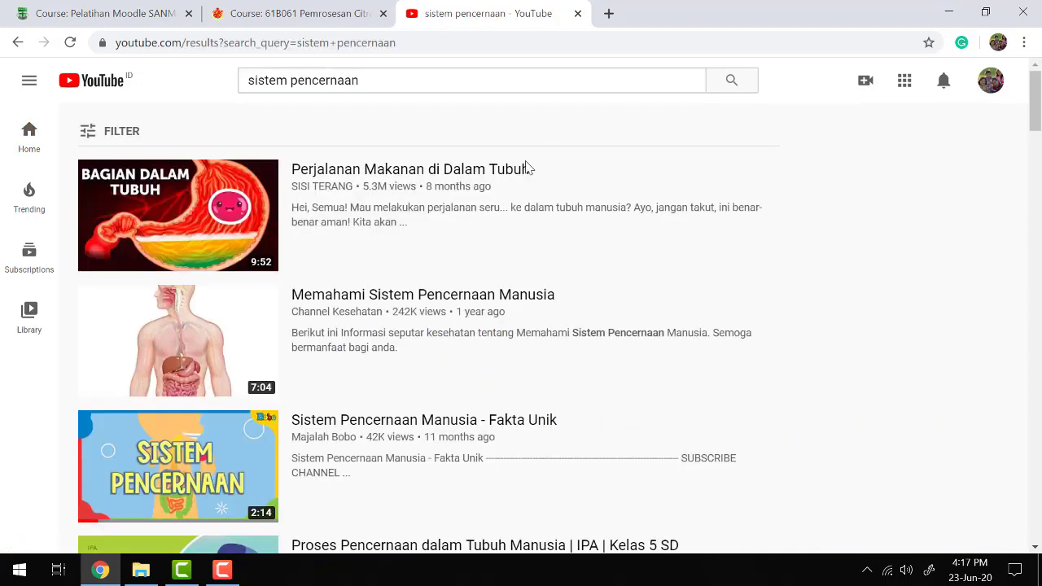
Open the video "Sistem Pencernaan Manusia - Fakta Unik", pause and rewind it to the start, and copy its web address.
mouse_move(233, 455)
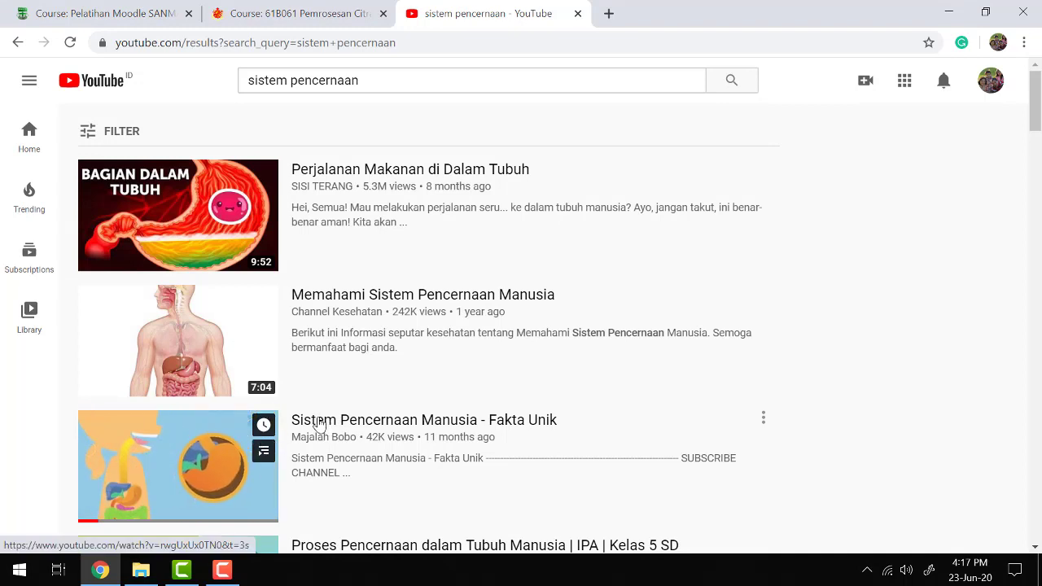
click(318, 422)
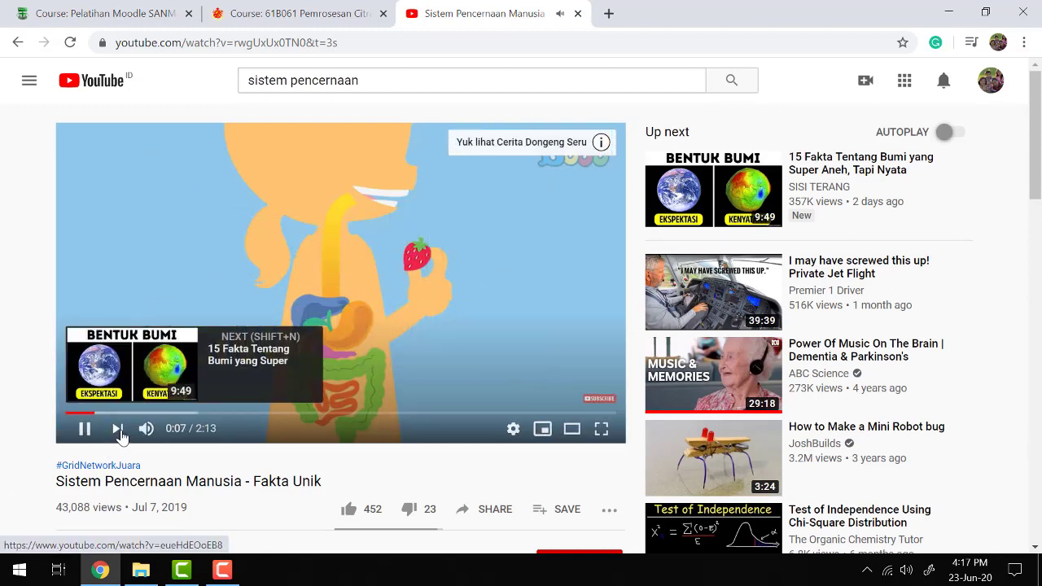
click(85, 431)
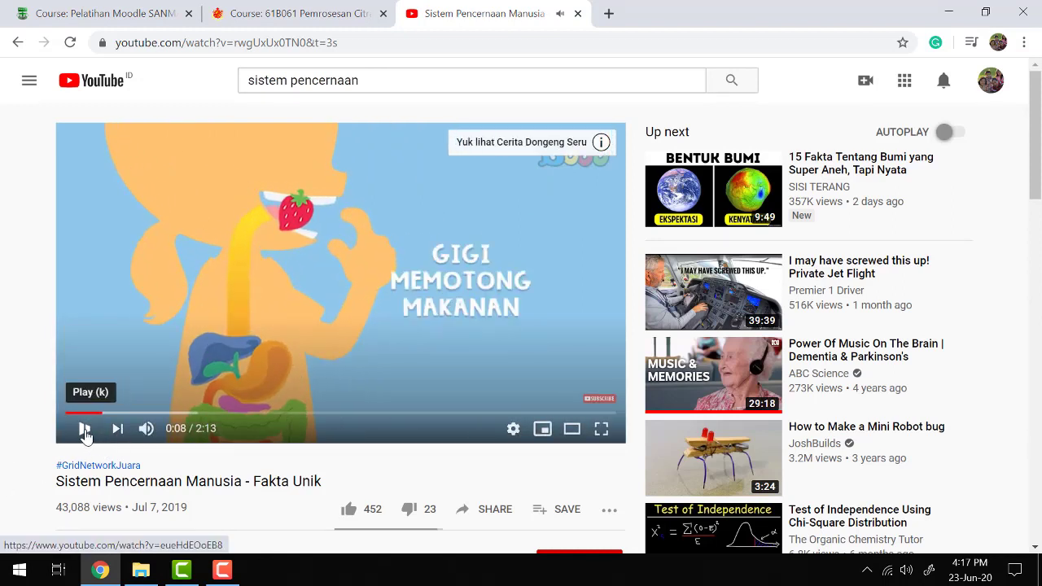
click(69, 414)
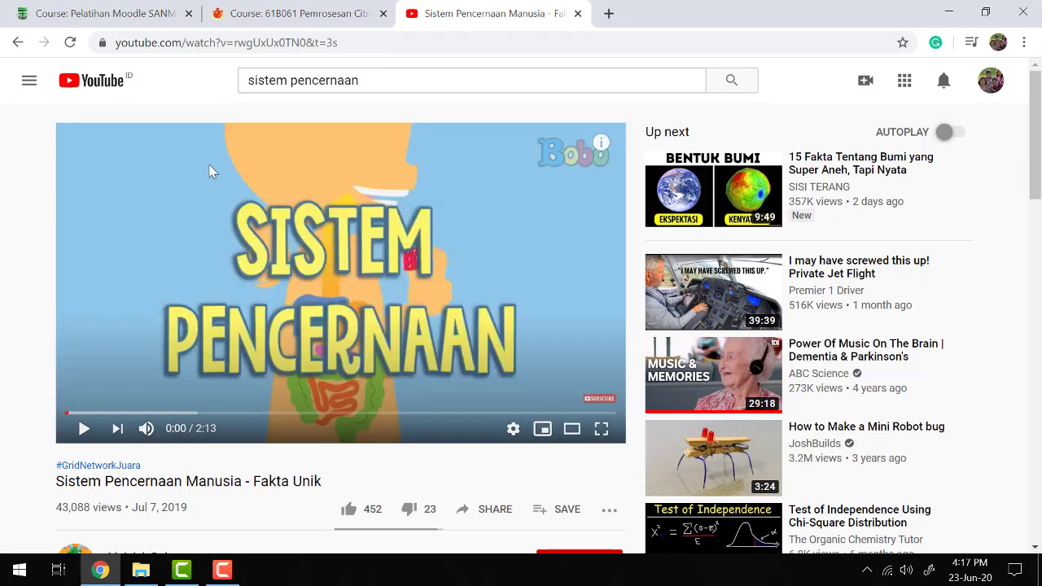
click(344, 42)
key(ctrl+c)
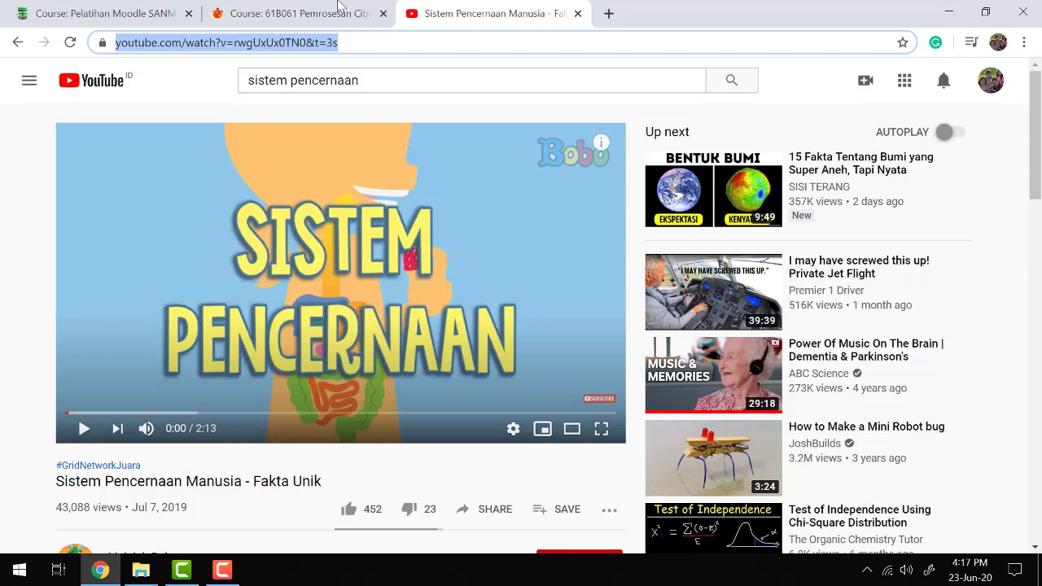
Return to the Moodle course and add a URL resource to TOPIK 1.
key(ctrl+1)
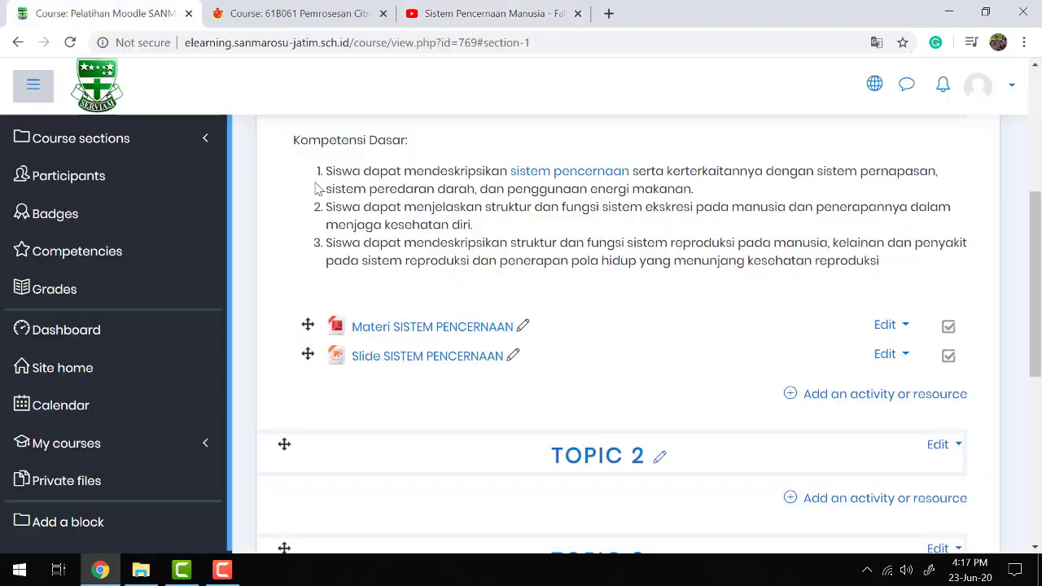
click(792, 396)
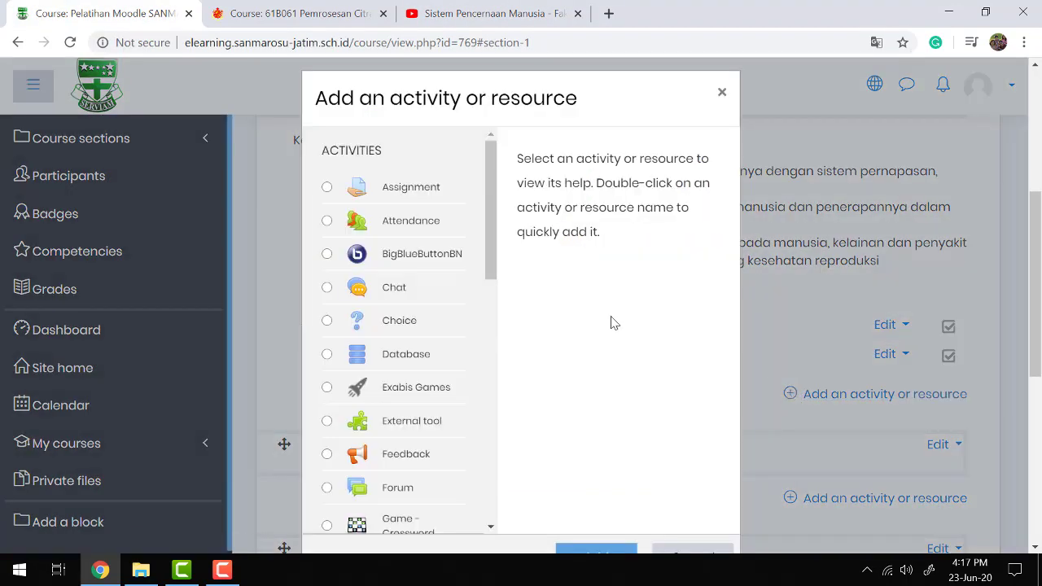
scroll(429, 291, down, 10)
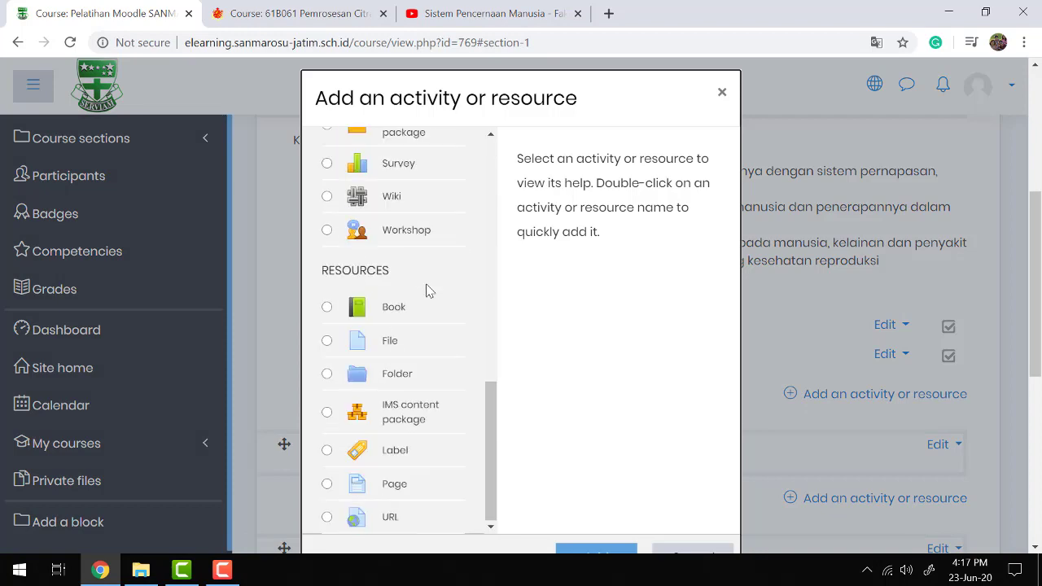
click(326, 437)
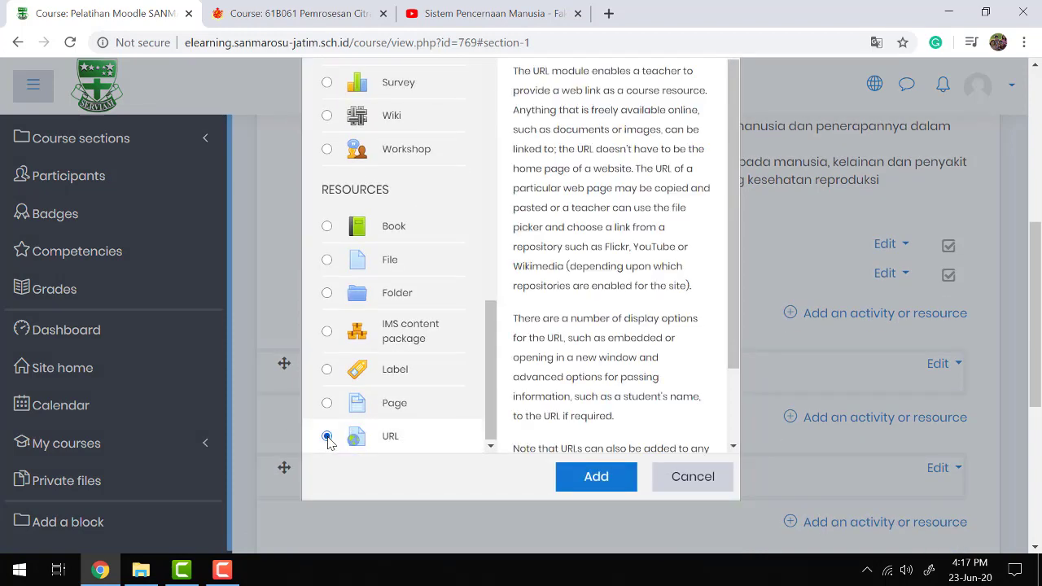
click(581, 477)
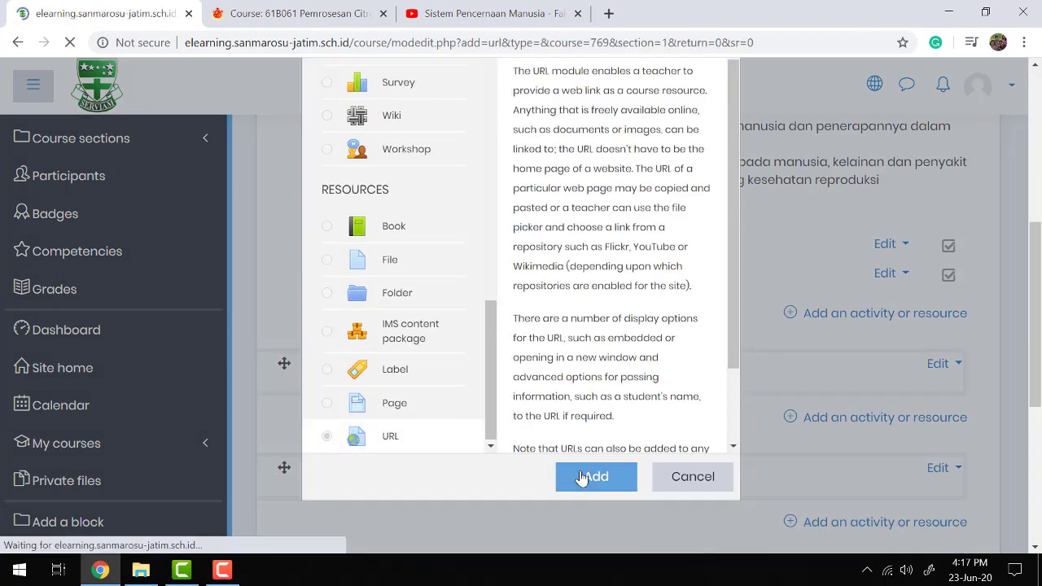
Name the URL resource "Video SISTEM PENCERNAAN" and paste the copied YouTube link as its external URL.
scroll(484, 366, down, 1)
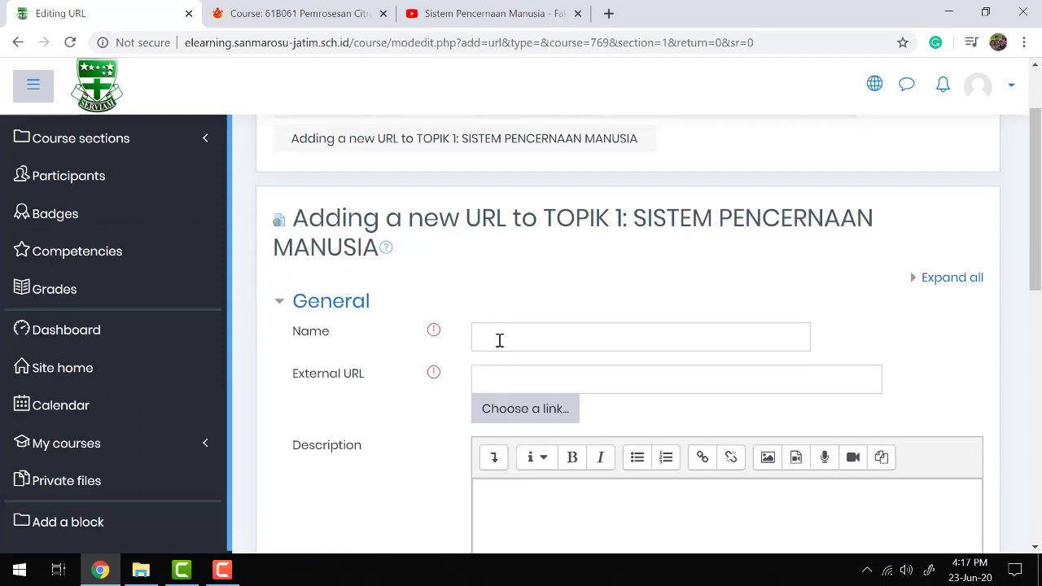
click(500, 338)
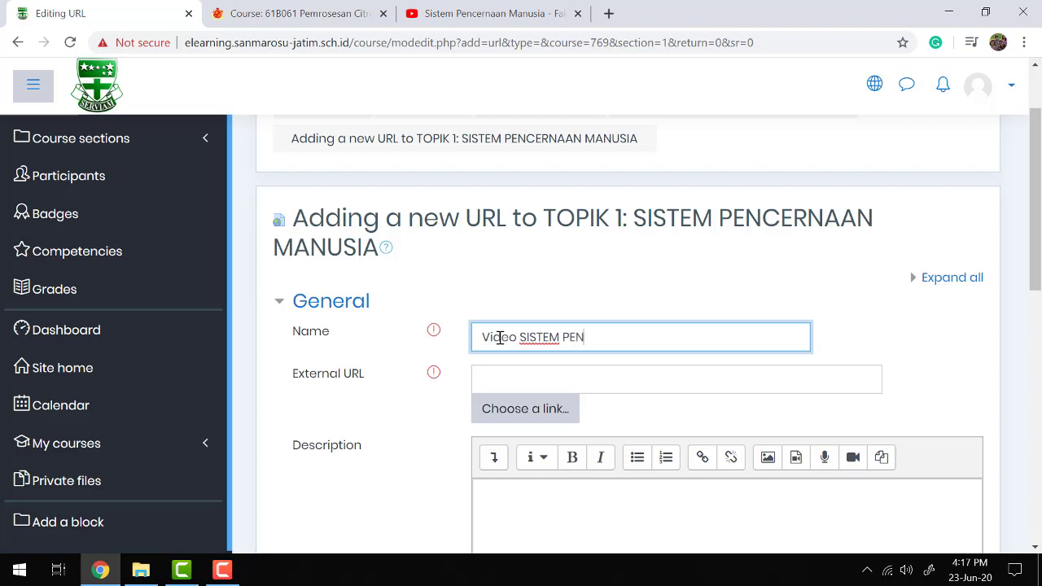
text(Video SISTEM PENCERNAAN)
click(491, 376)
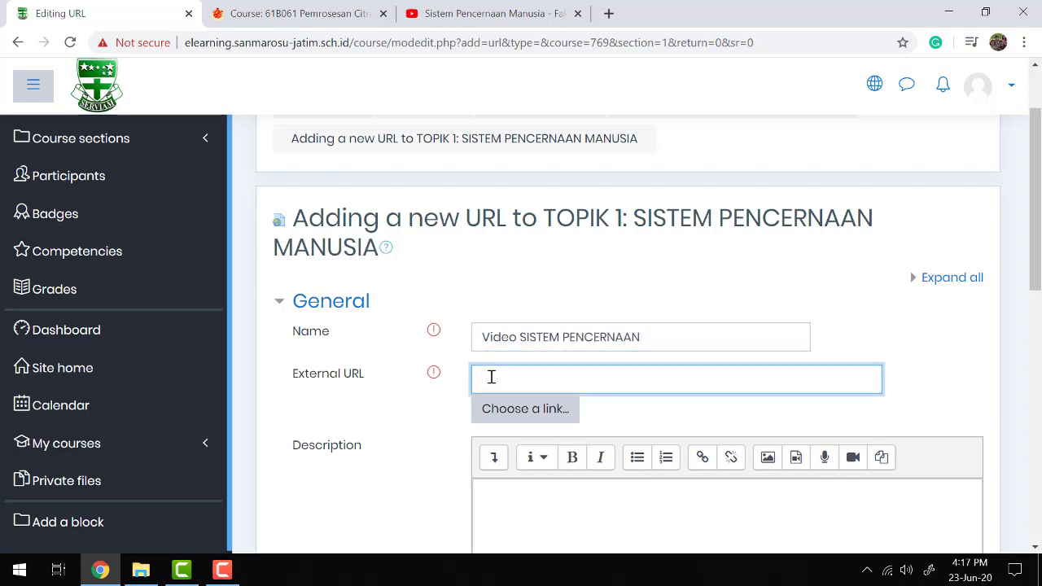
key(ctrl+v)
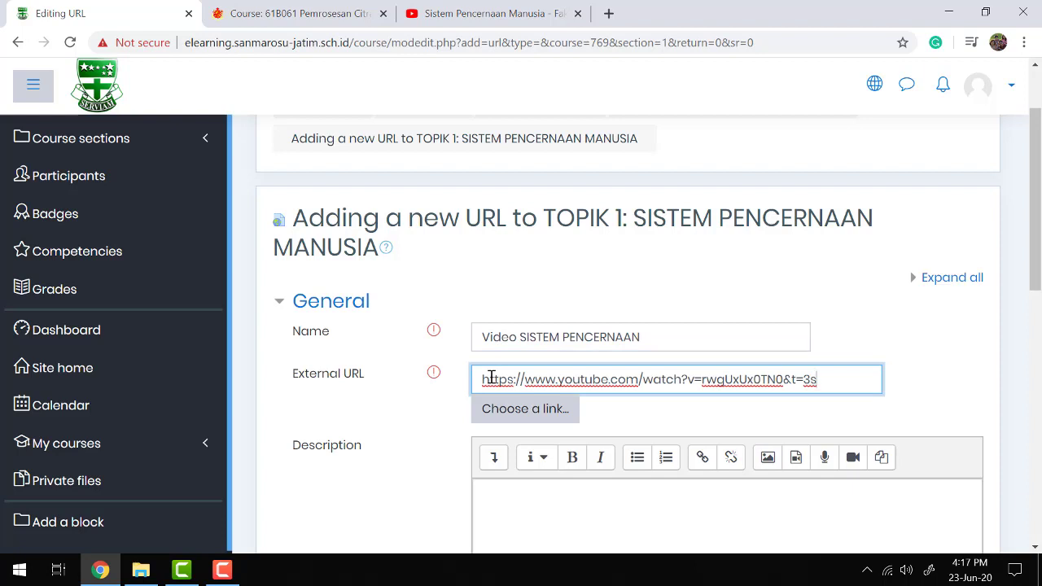
Enter "Ini adalah video untuk dipelajari" as the URL resource's description.
scroll(492, 377, down, 2)
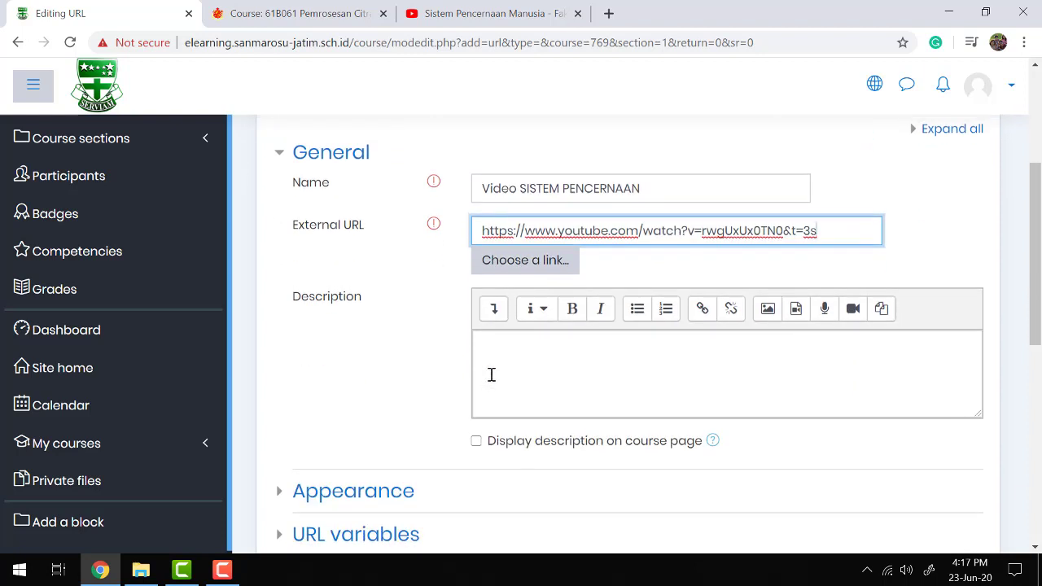
click(492, 366)
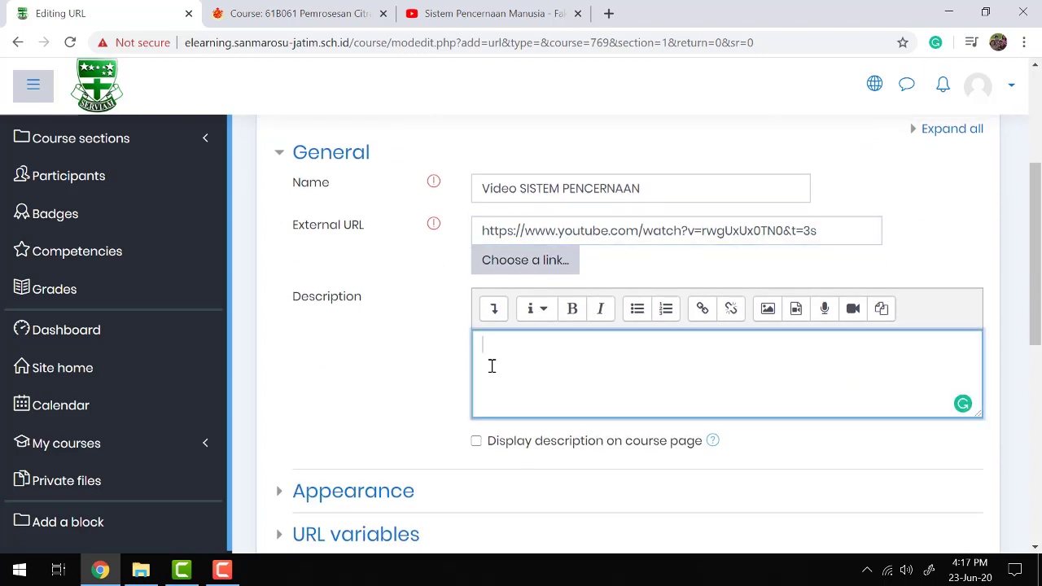
text(Ini adalah)
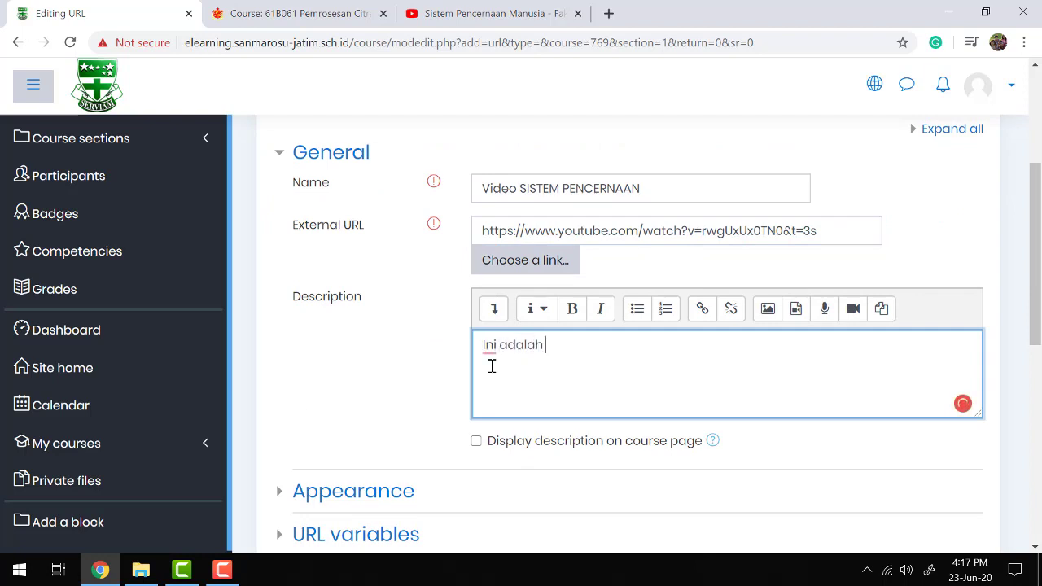
text( video untuk dipelajari)
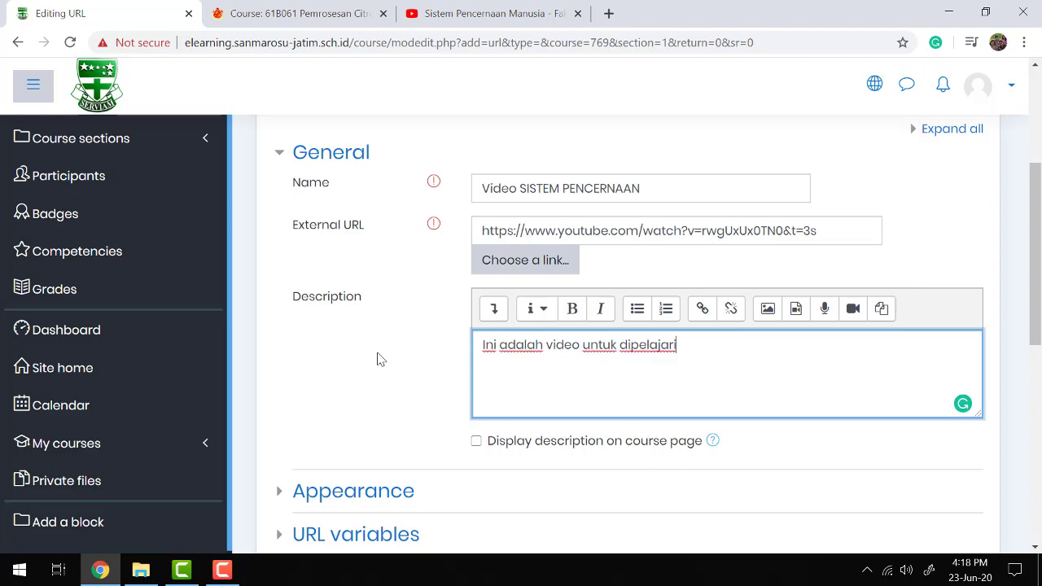
Set the URL resource's display option to Embed, and save it, returning to the course.
scroll(376, 359, down, 1)
click(277, 437)
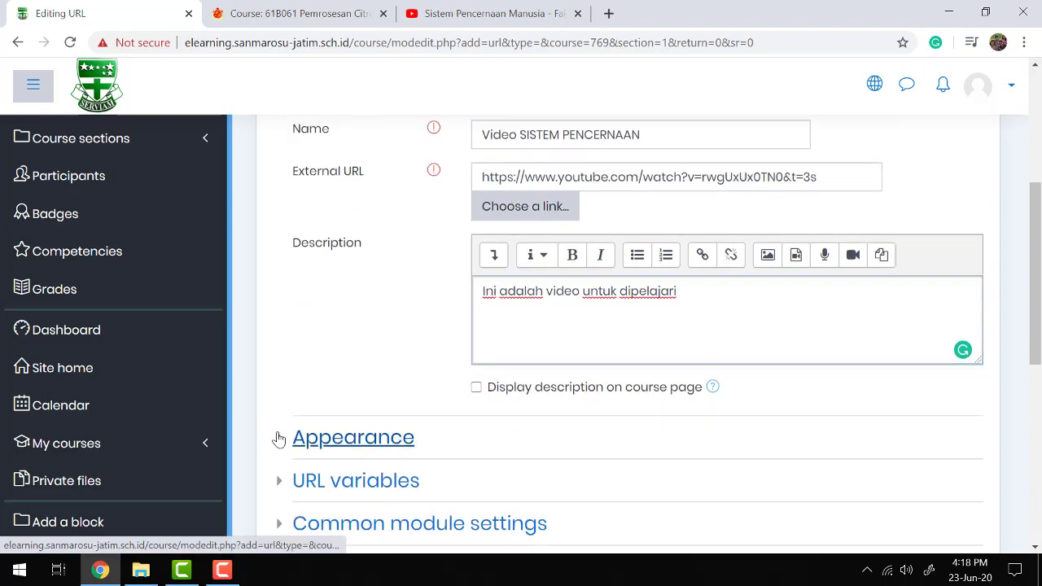
scroll(372, 337, down, 2)
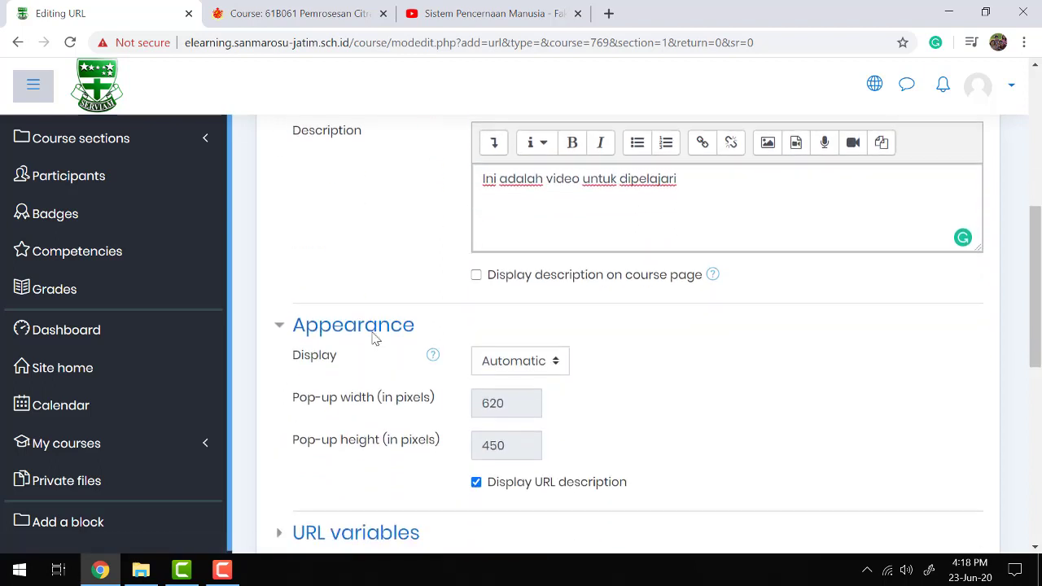
click(549, 356)
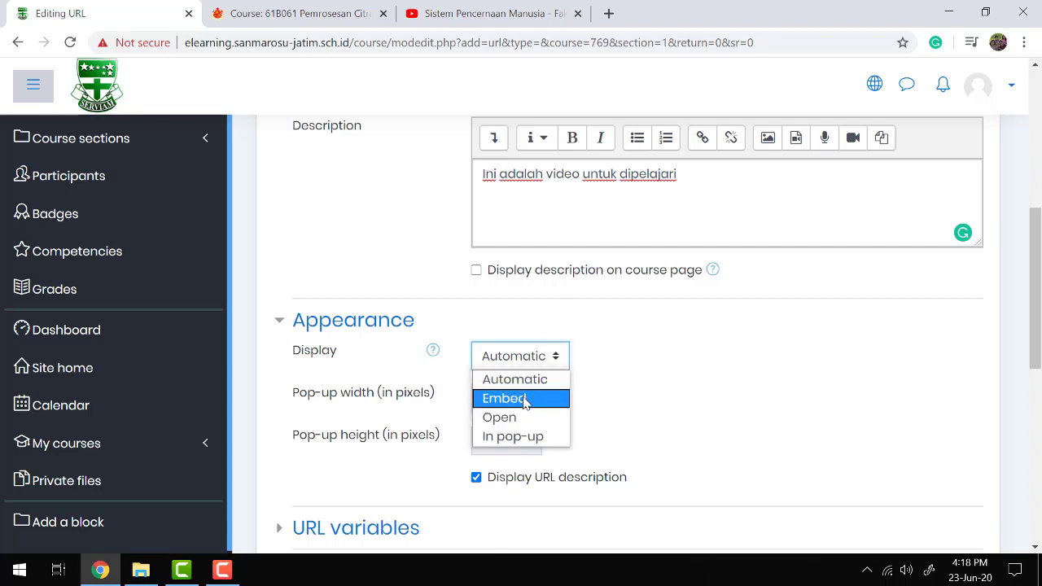
click(525, 402)
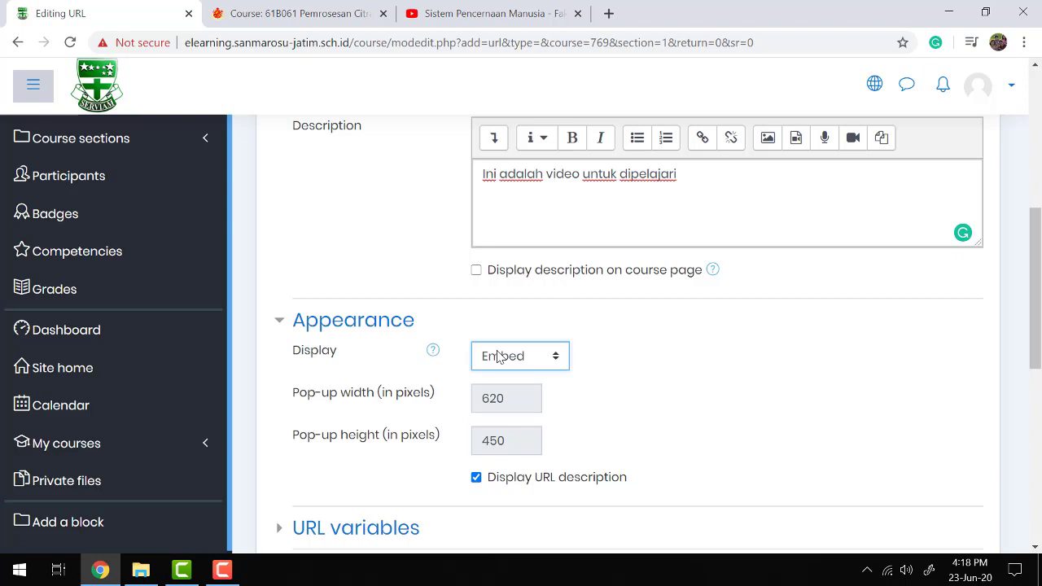
scroll(499, 356, down, 3)
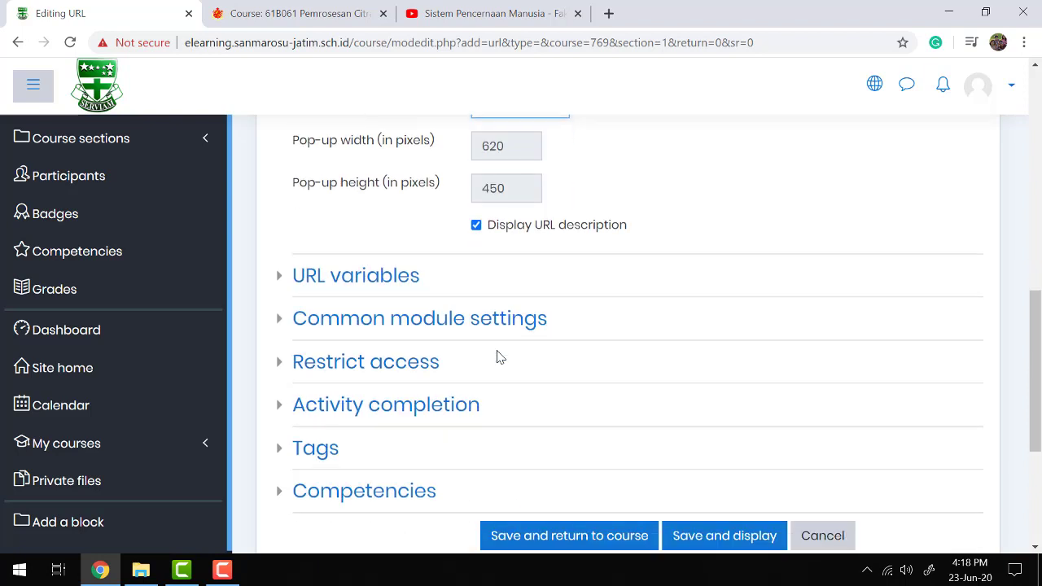
scroll(544, 274, down, 2)
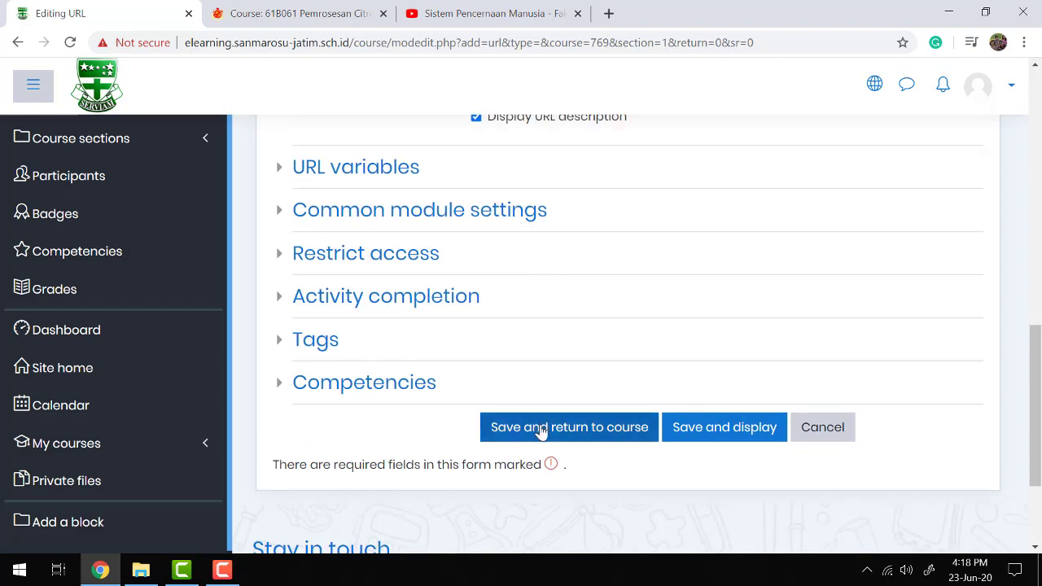
click(540, 431)
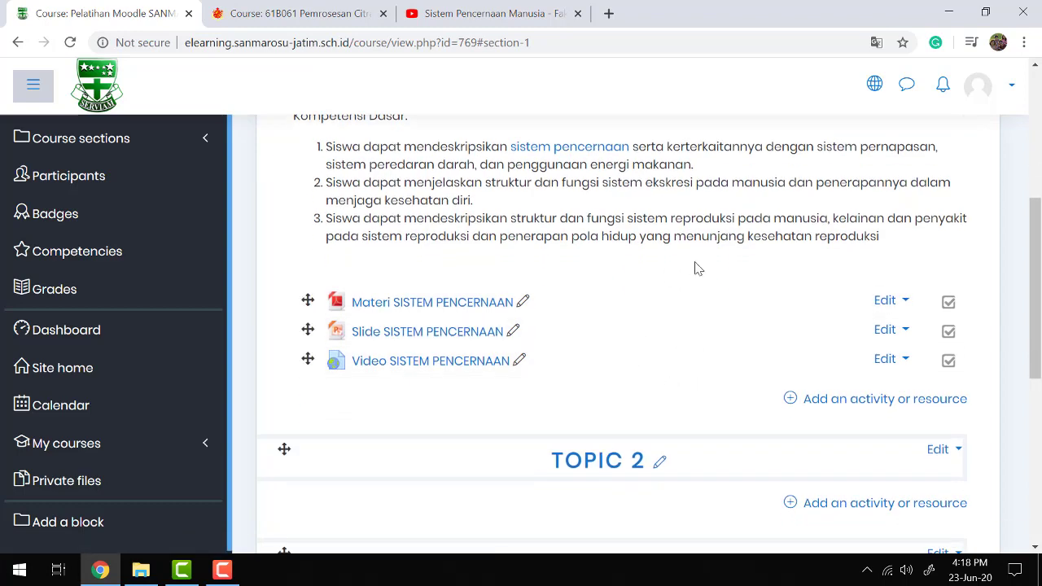
Turn editing off for the Pelatihan Moodle SANMAR course.
scroll(696, 264, down, 1)
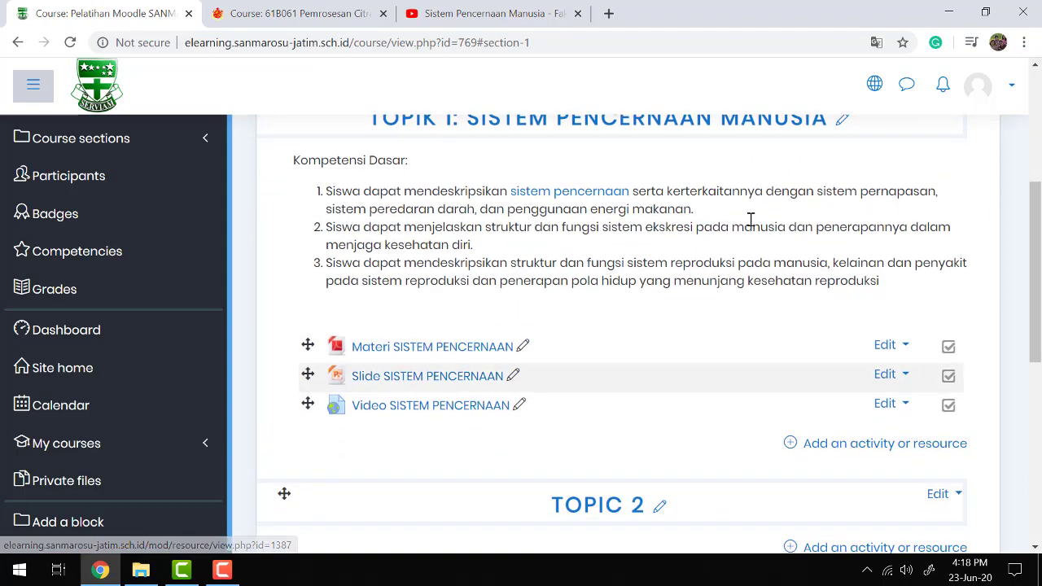
scroll(823, 215, up, 3)
scroll(824, 220, up, 1)
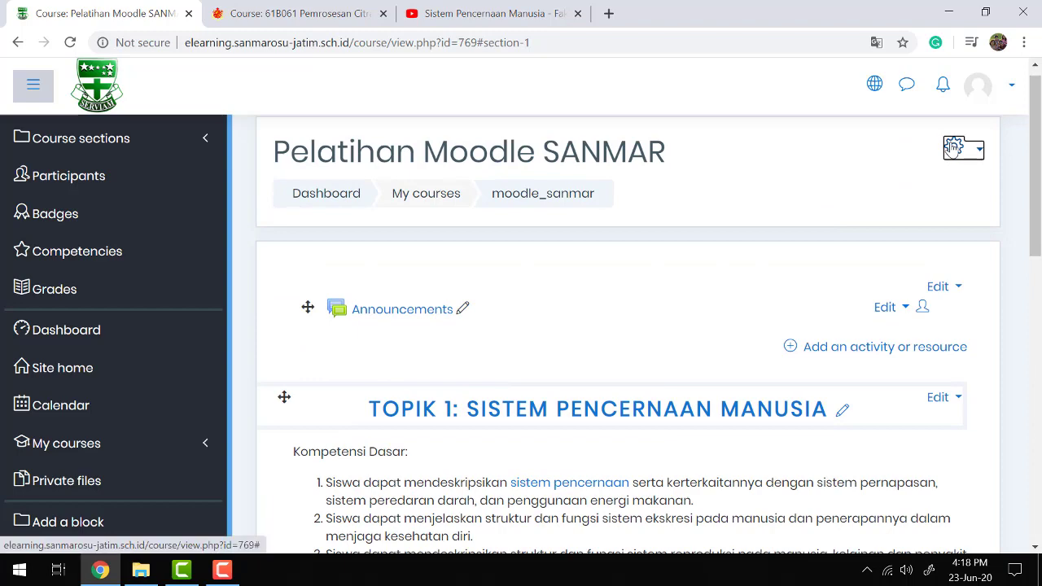
click(953, 146)
click(899, 205)
scroll(708, 283, down, 5)
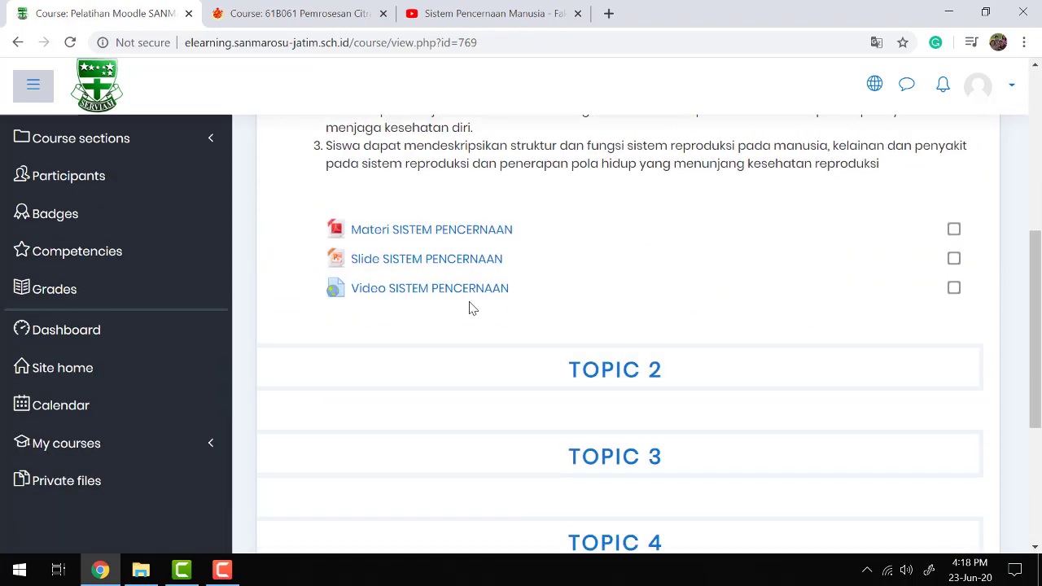
Open Video SISTEM PENCERNAAN from TOPIK 1, play and pause the embedded video, and return to the course page.
click(426, 292)
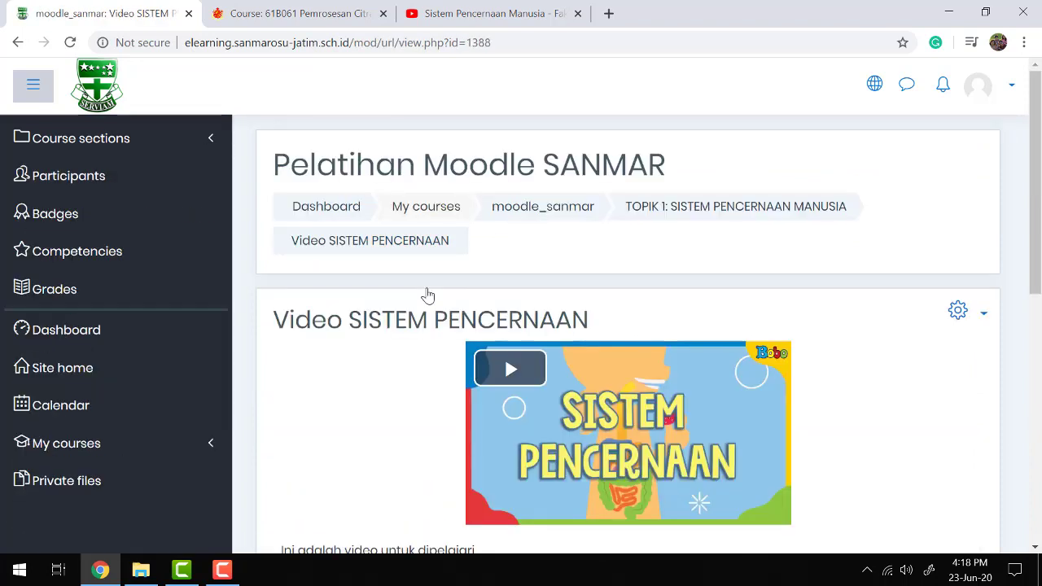
scroll(428, 295, down, 1)
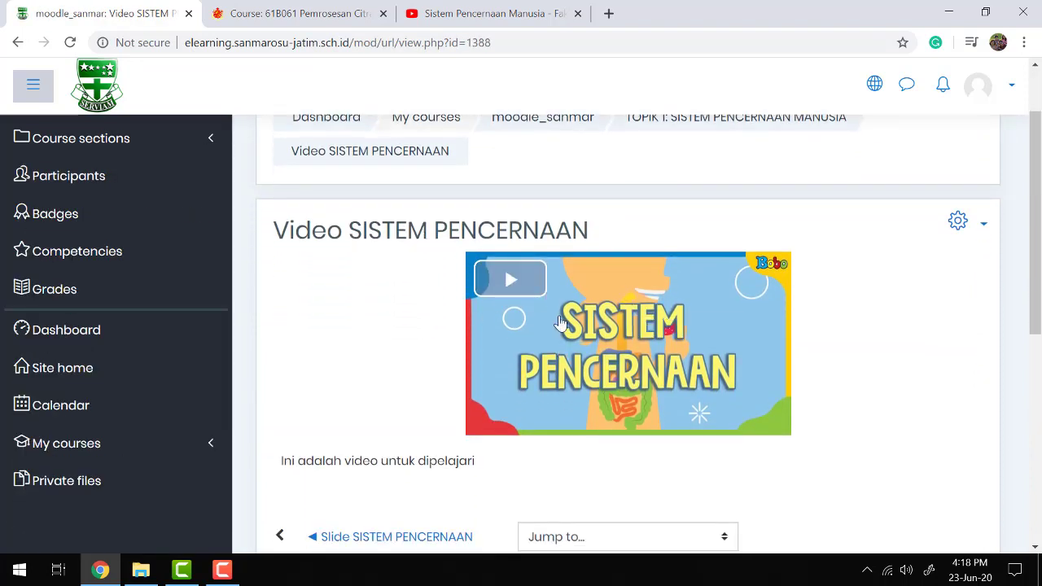
click(516, 287)
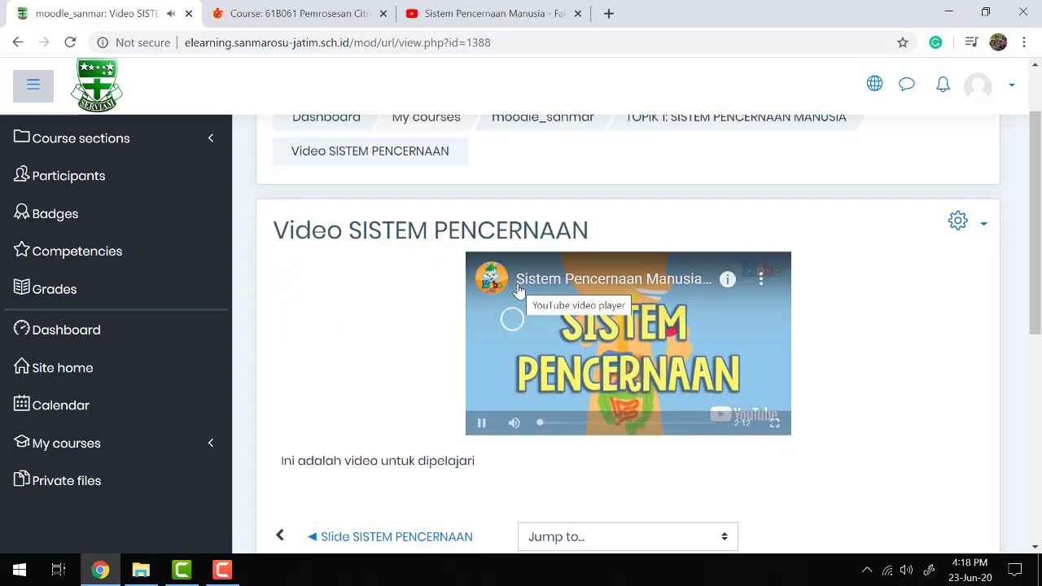
click(482, 425)
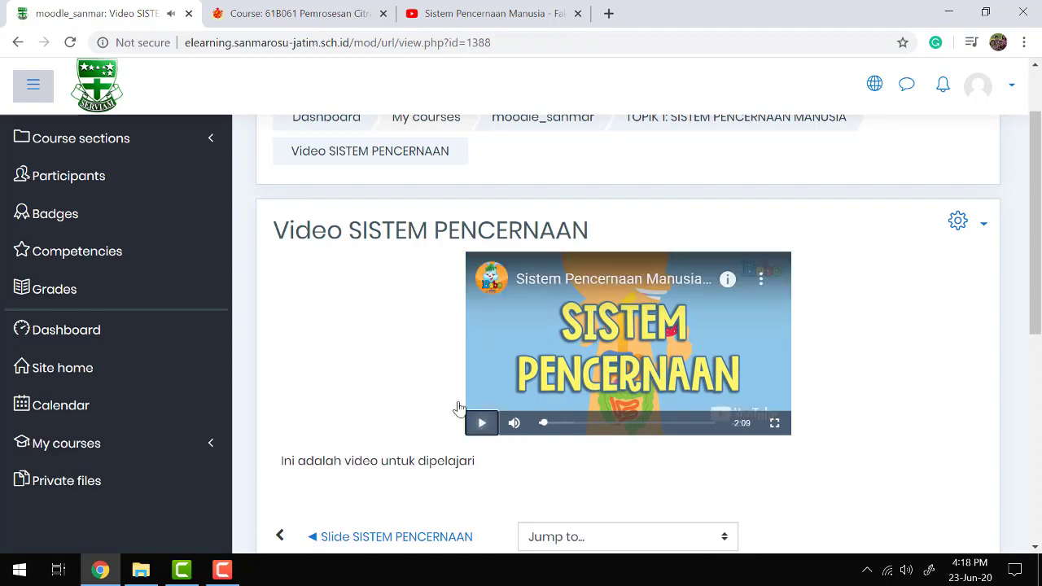
click(18, 42)
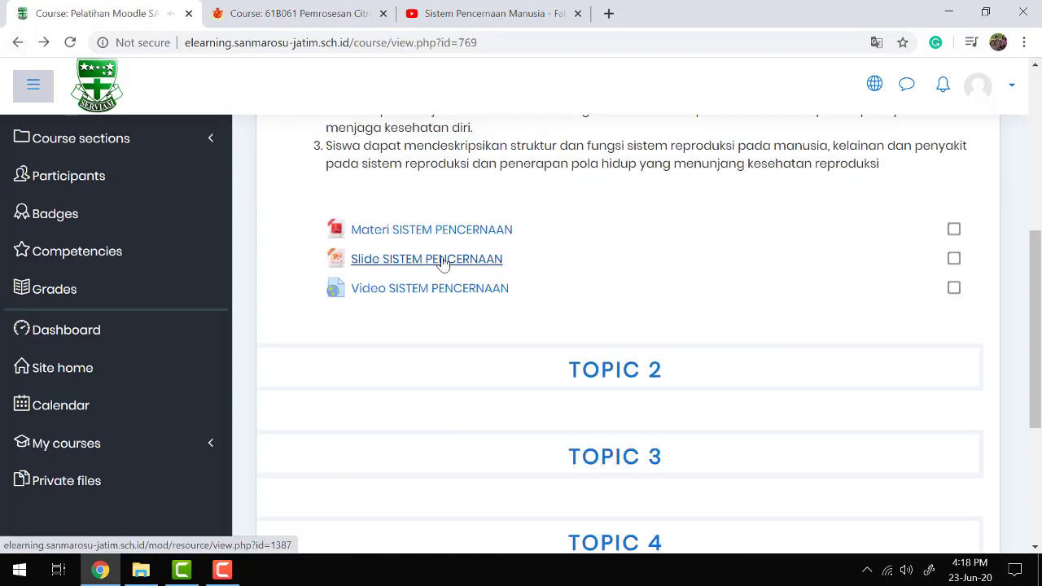
Turn editing on for the Pelatihan Moodle SANMAR course.
scroll(442, 265, up, 3)
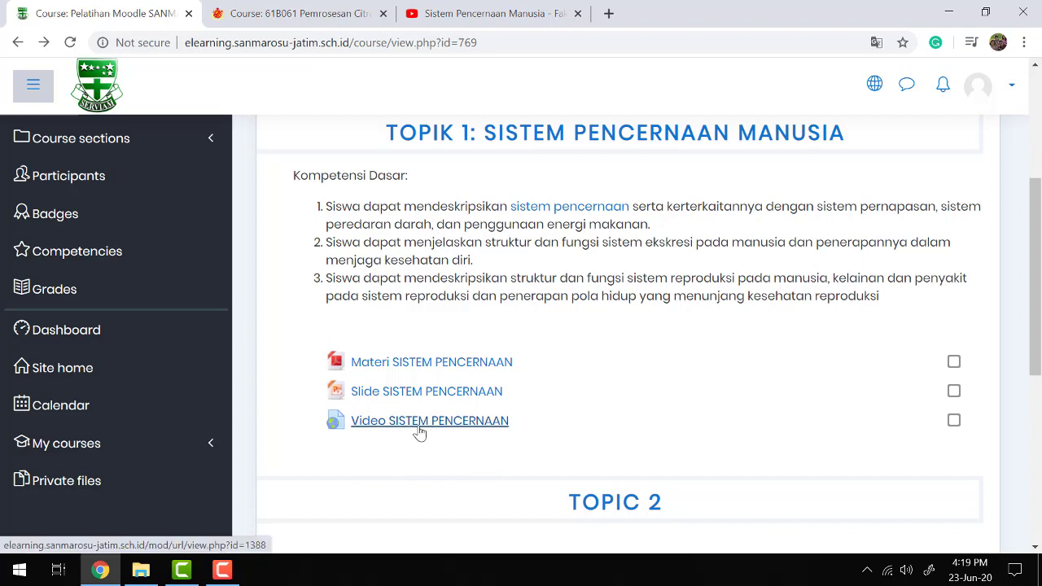
scroll(572, 406, up, 3)
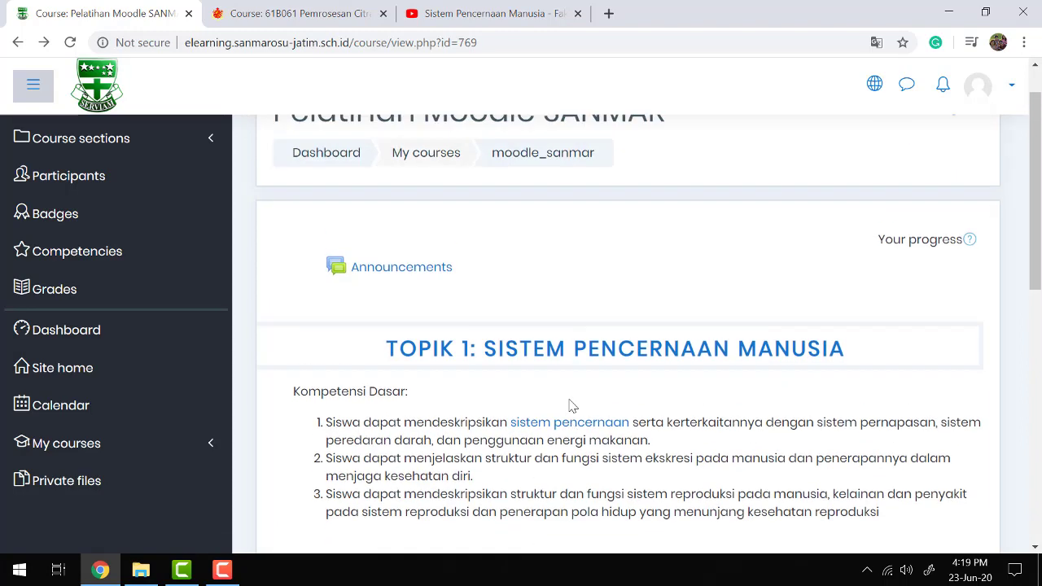
scroll(874, 262, up, 1)
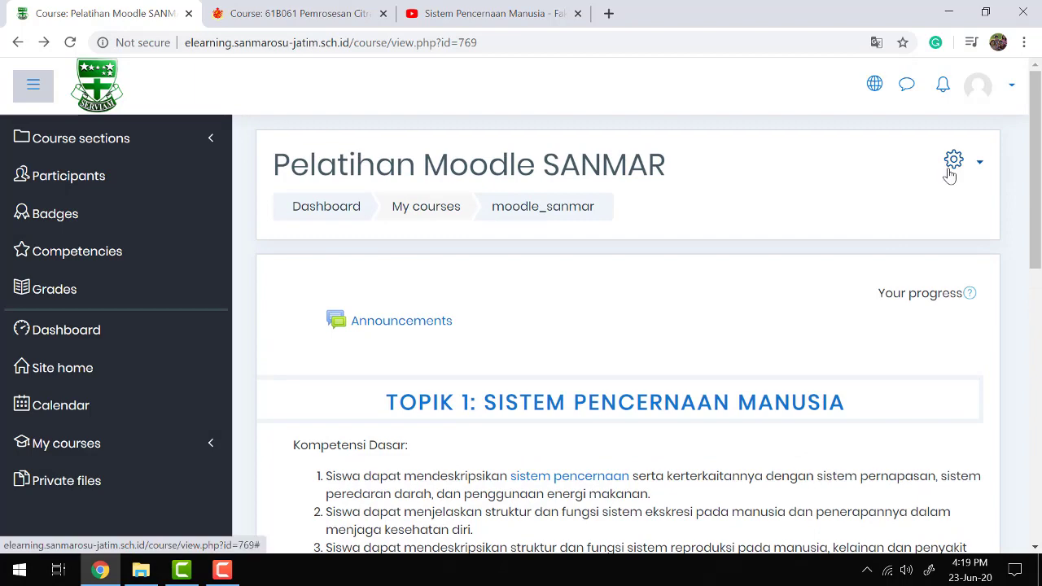
click(952, 161)
click(916, 217)
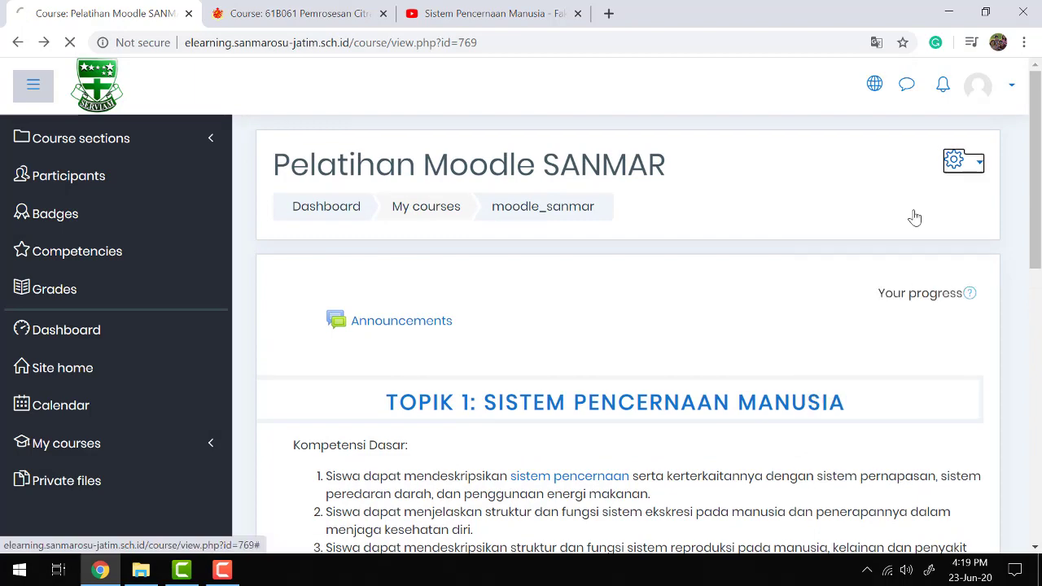
Open the settings of the Video SISTEM PENCERNAAN resource in TOPIK 1 for editing.
scroll(753, 285, down, 7)
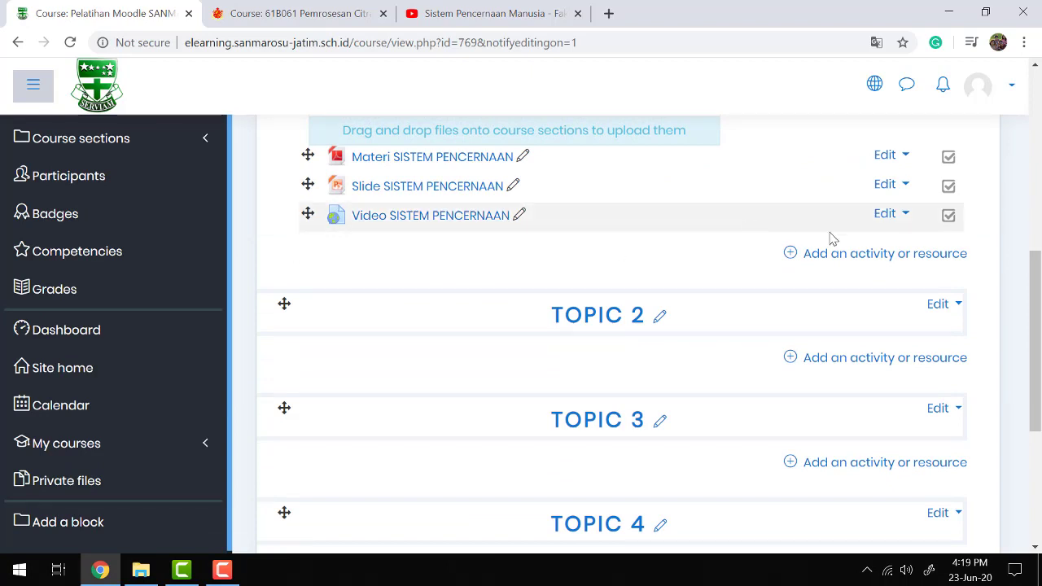
click(896, 213)
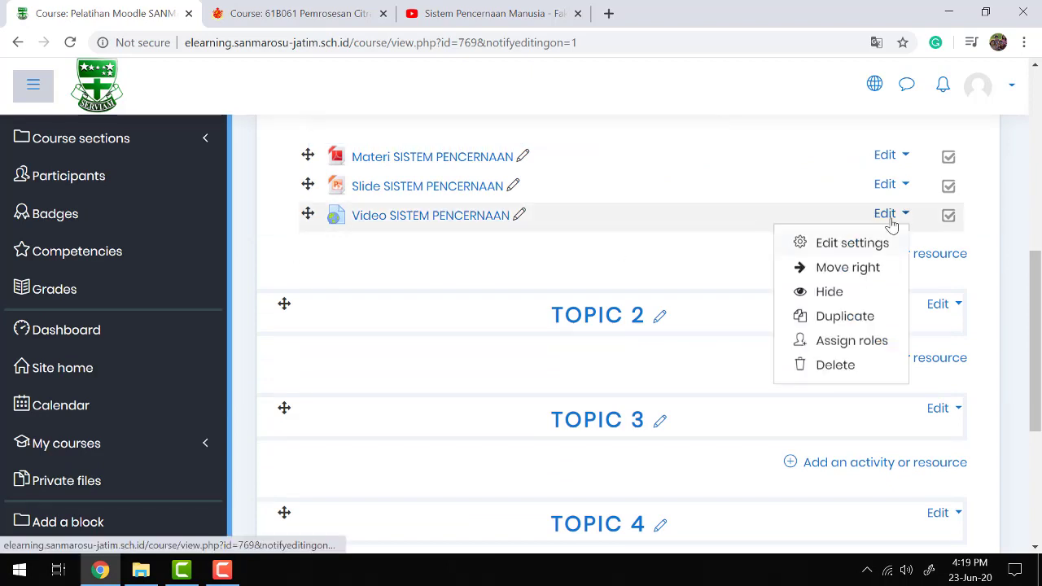
click(861, 244)
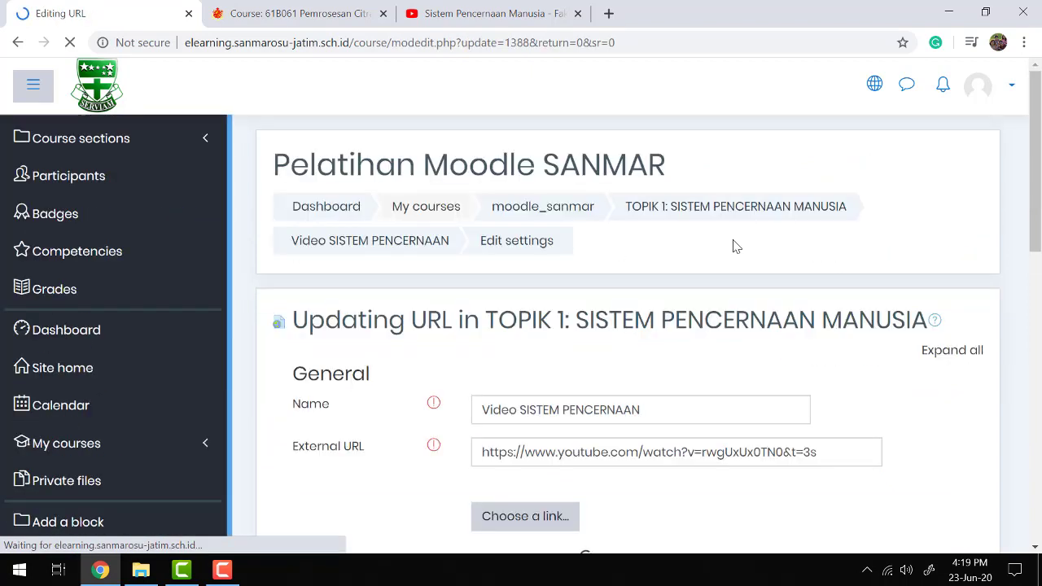
scroll(568, 305, down, 1)
scroll(568, 305, down, 2)
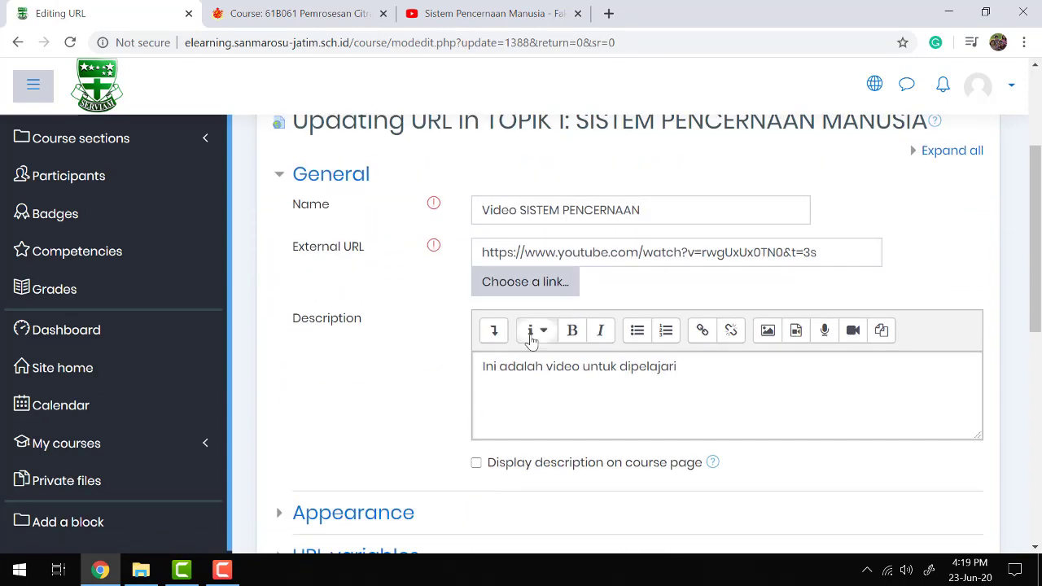
Switch to the YouTube video, display its embed code through the sharing options, and copy the full iframe code.
click(470, 11)
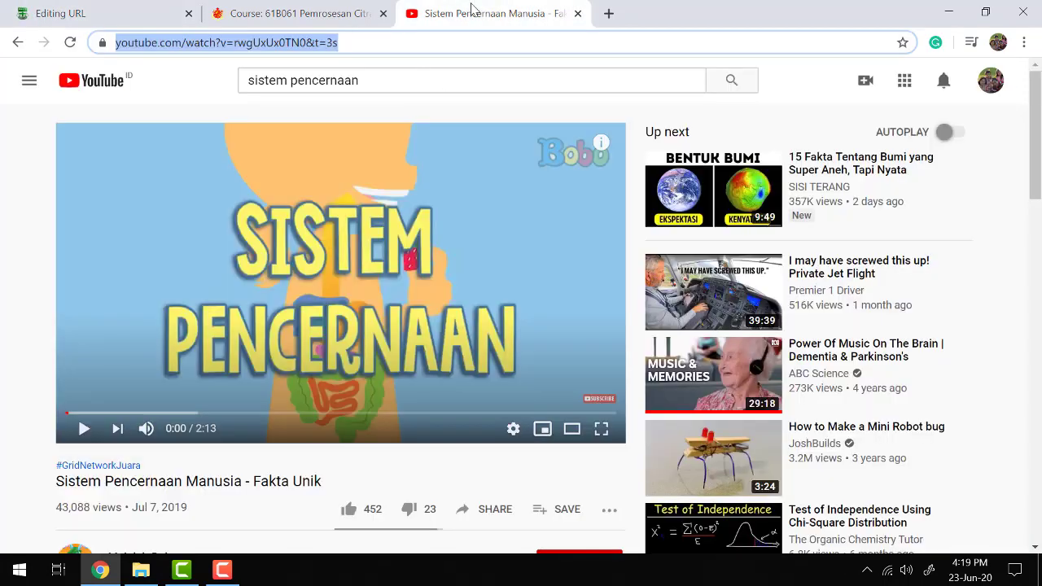
click(493, 511)
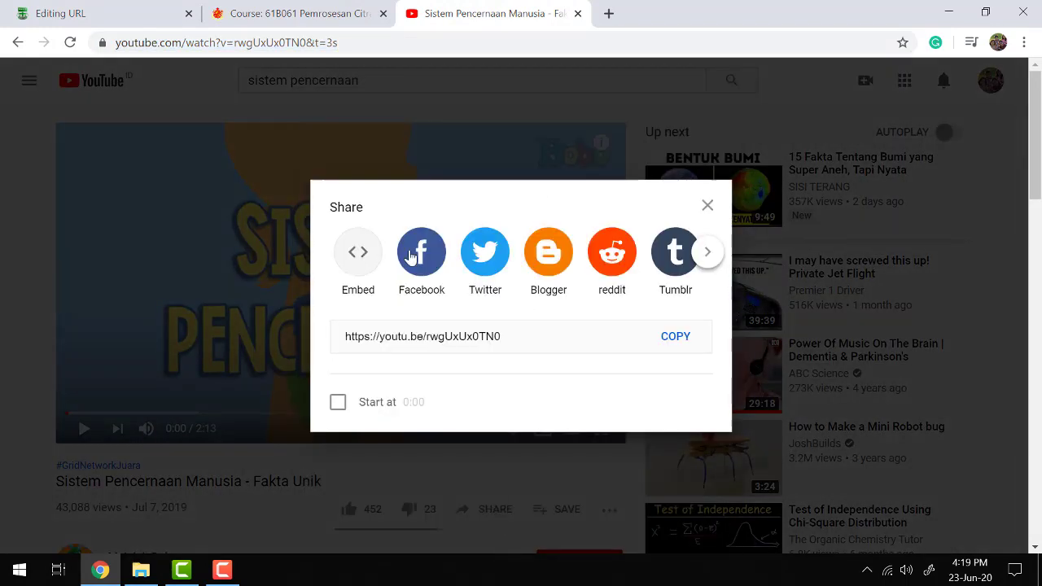
click(358, 253)
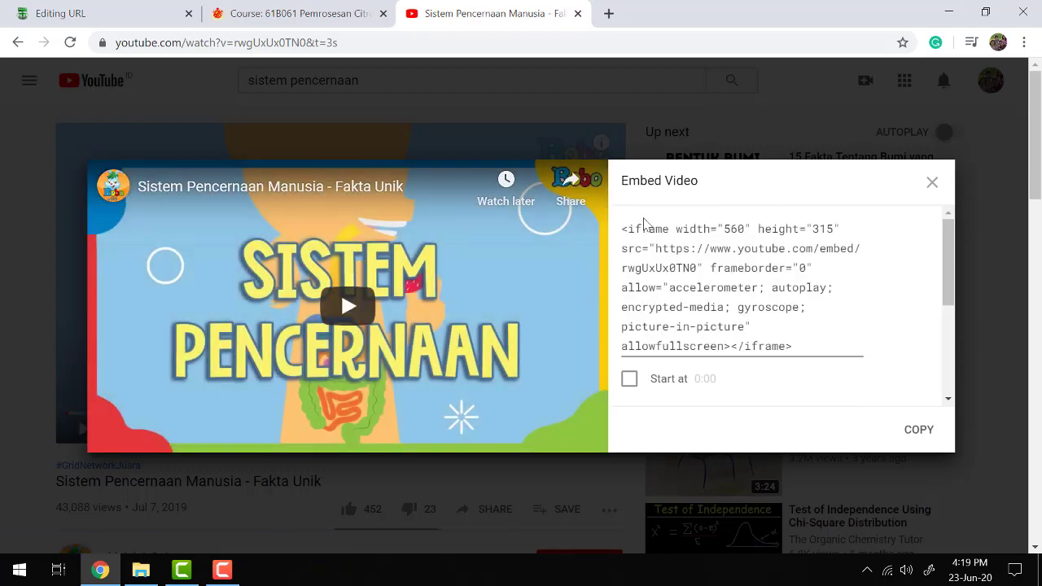
drag(624, 229, 804, 347)
key(ctrl+c)
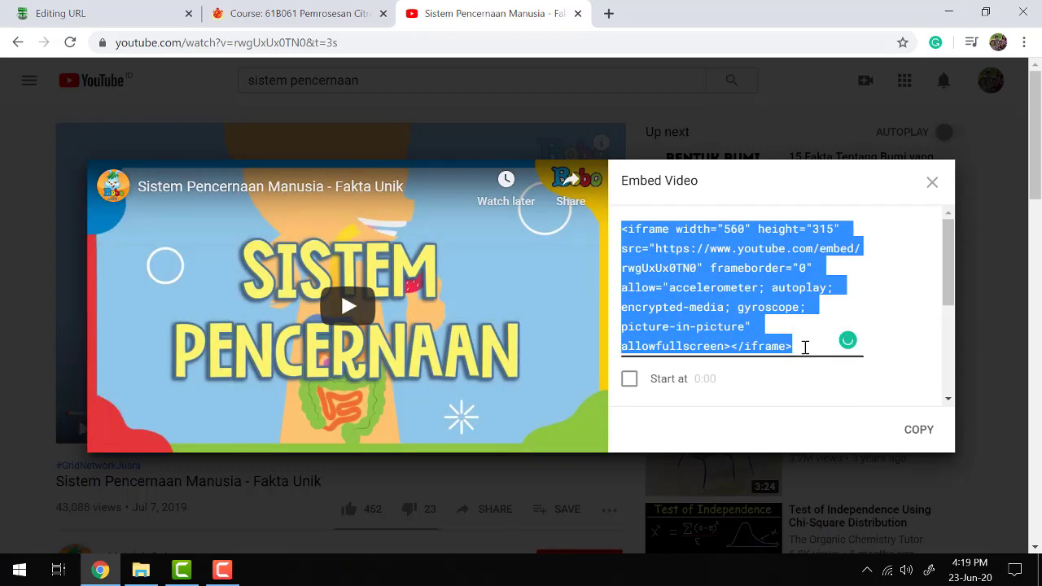
Return to the Moodle URL settings and replace the description's HTML source with the copied YouTube iframe code.
click(141, 14)
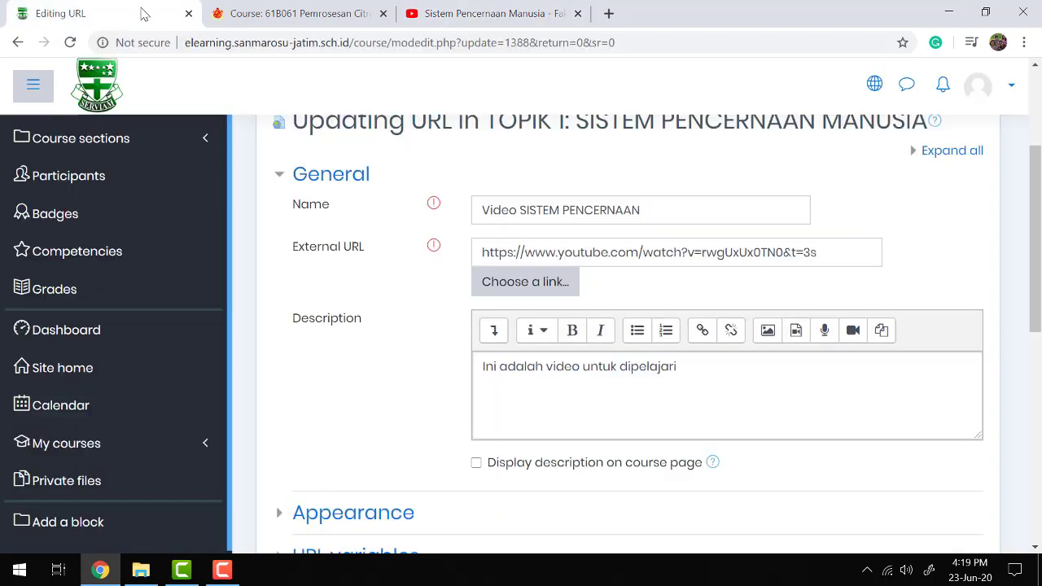
click(495, 334)
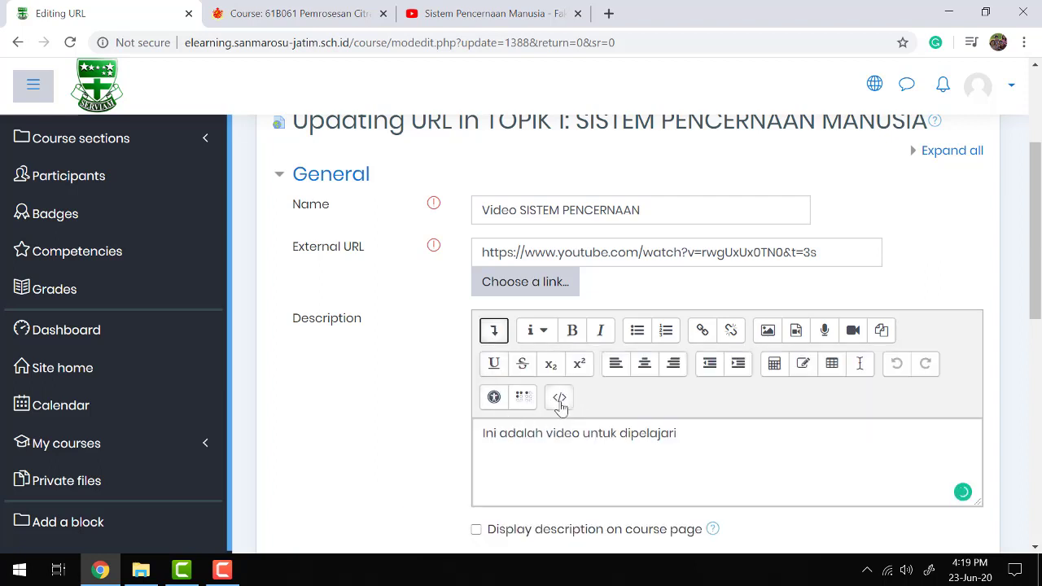
click(558, 401)
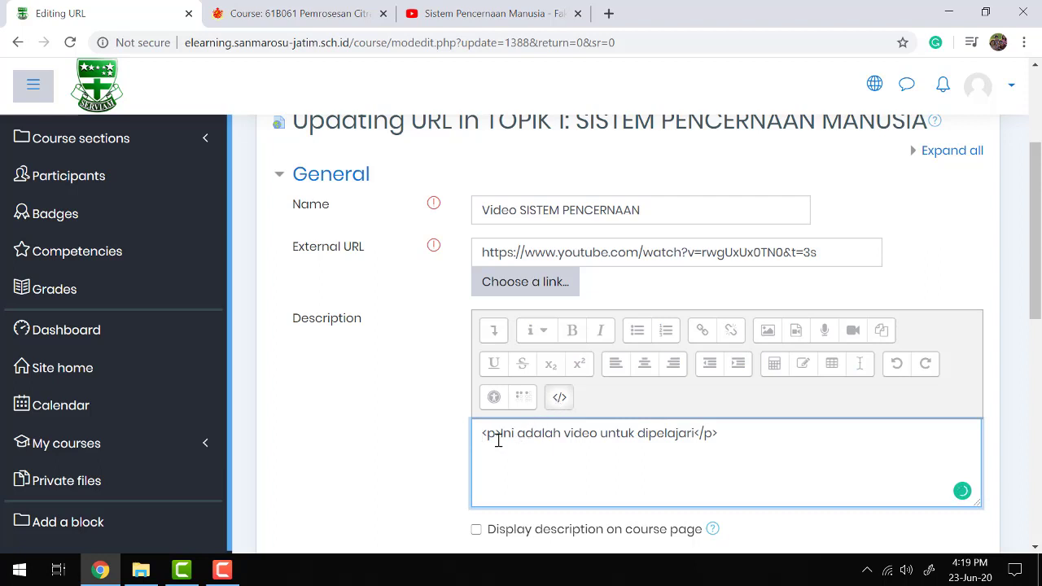
drag(578, 433, 731, 433)
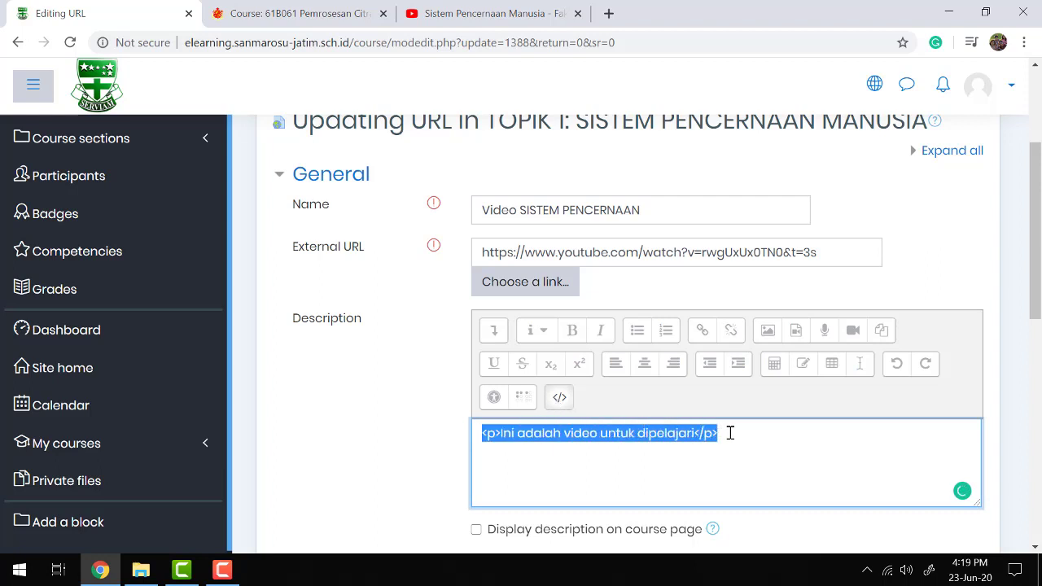
key(ctrl+v)
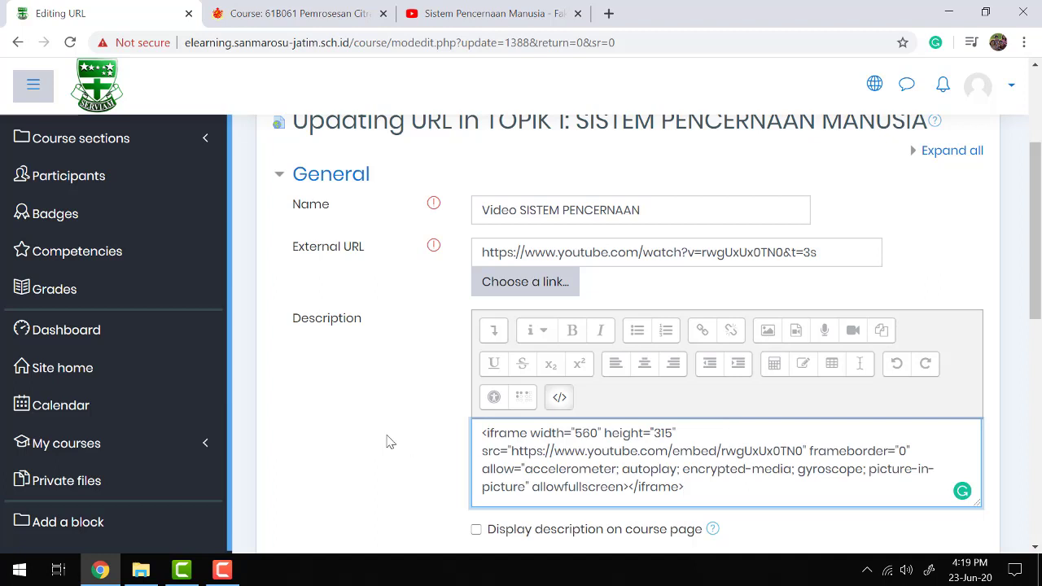
Set the Video SISTEM PENCERNAAN description to display on the course page, and save the resource, returning to the course.
scroll(390, 441, down, 1)
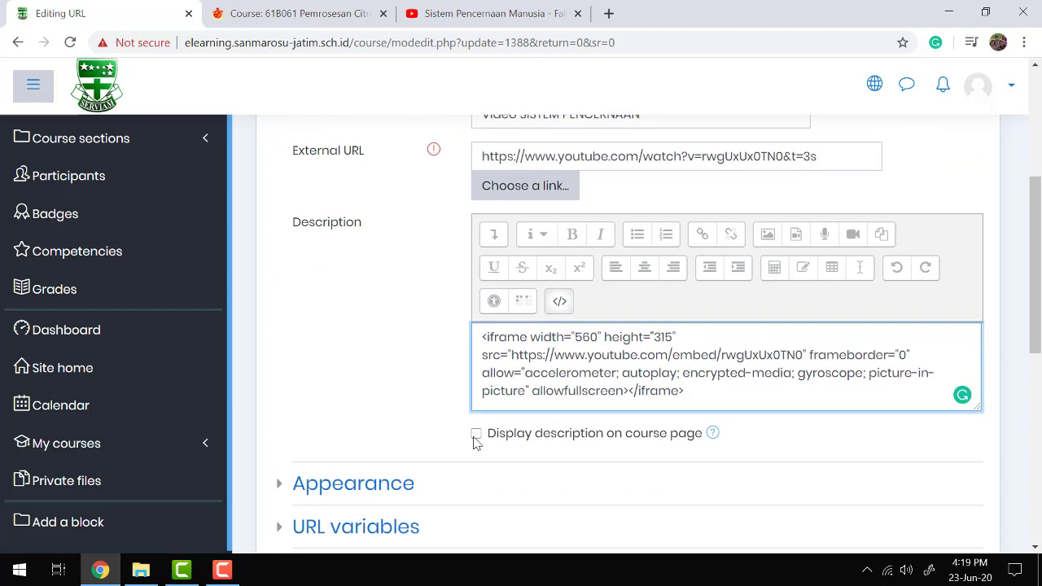
click(476, 436)
scroll(421, 392, down, 1)
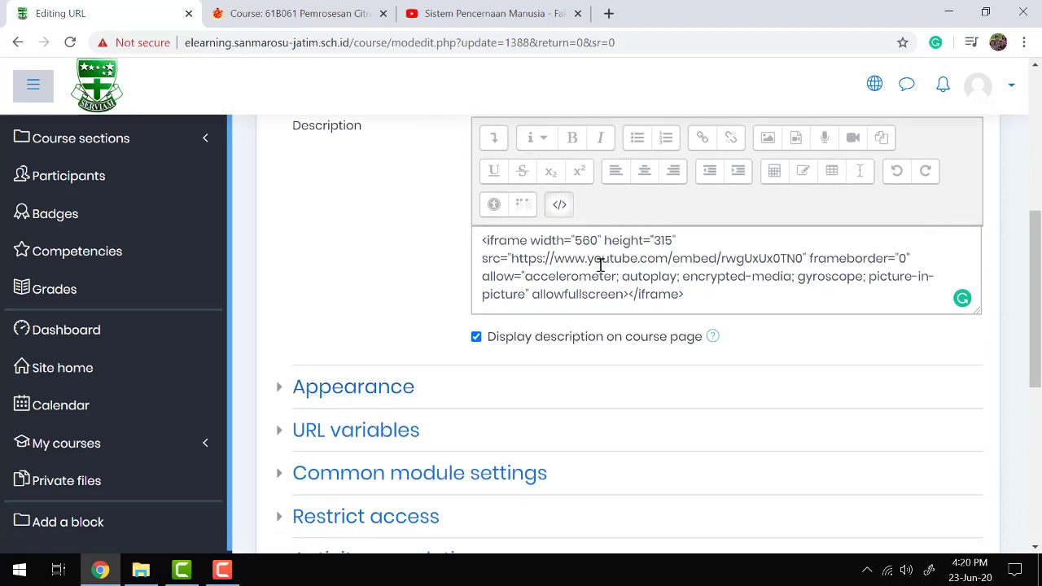
scroll(433, 303, down, 3)
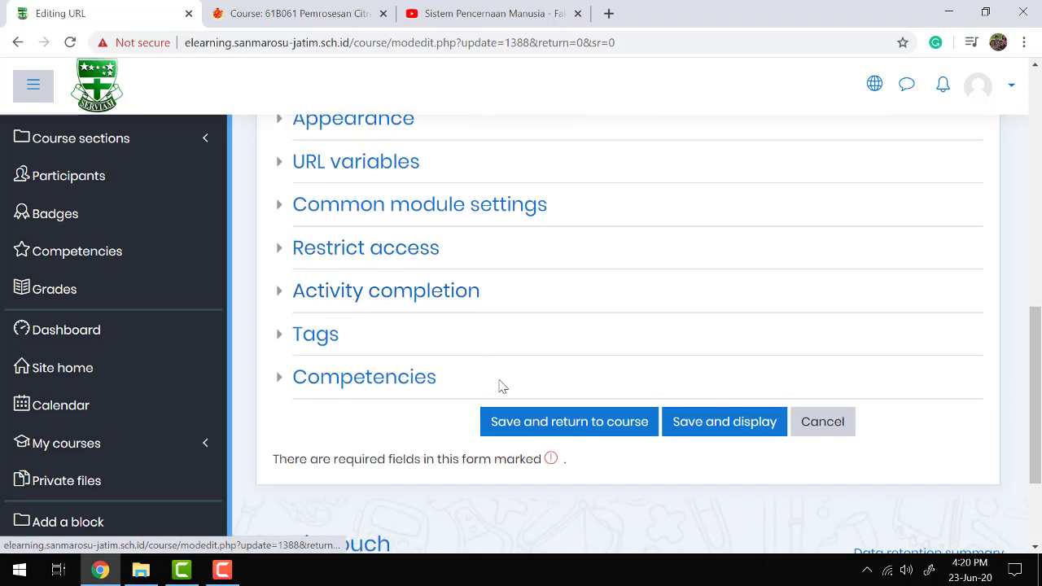
click(511, 421)
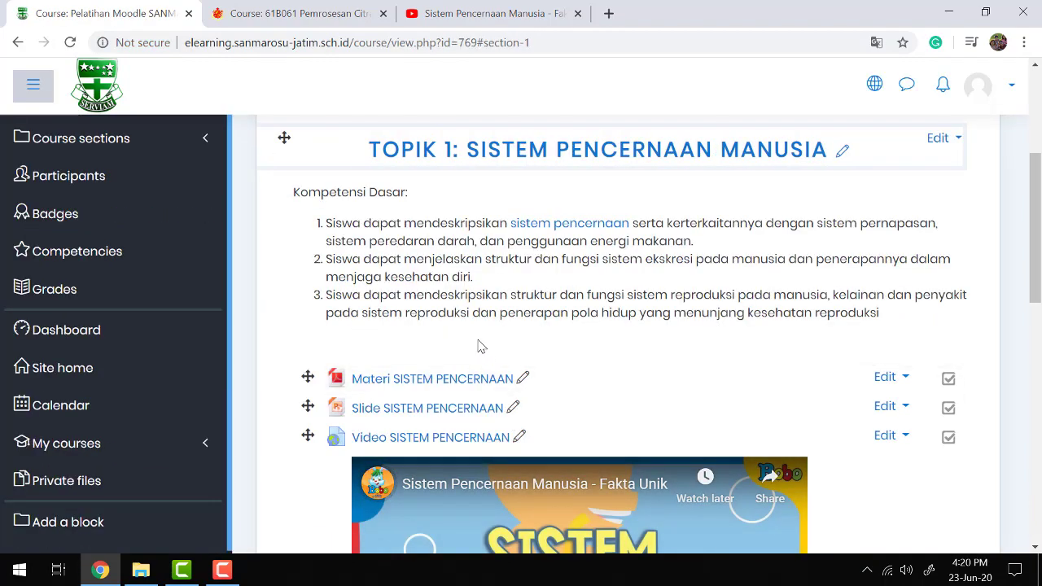
Play the embedded video under Video SISTEM PENCERNAAN briefly, pause it and rewind it to the start.
scroll(481, 347, down, 2)
scroll(478, 346, up, 3)
scroll(512, 262, down, 3)
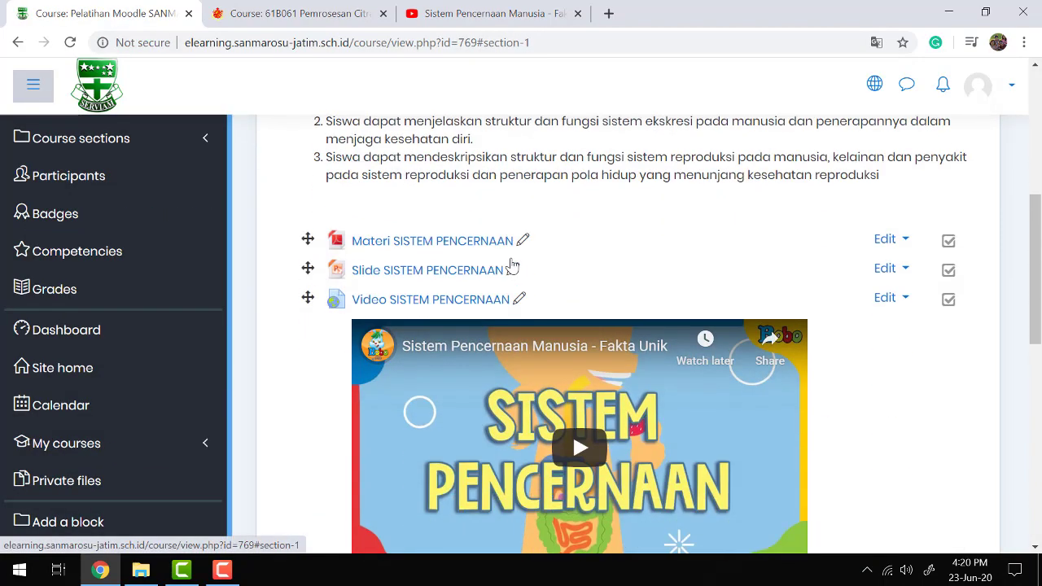
scroll(617, 239, down, 2)
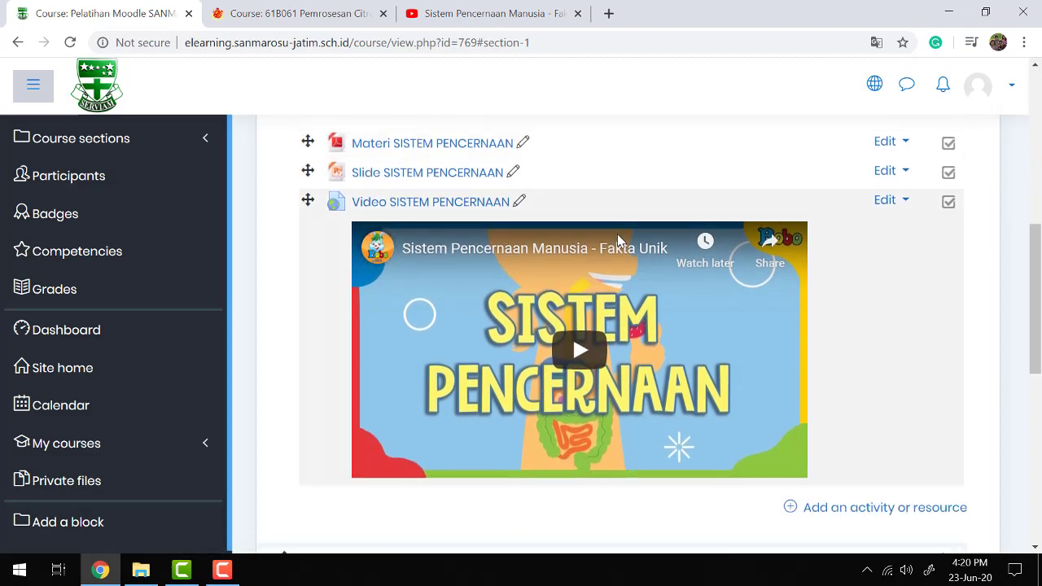
click(577, 350)
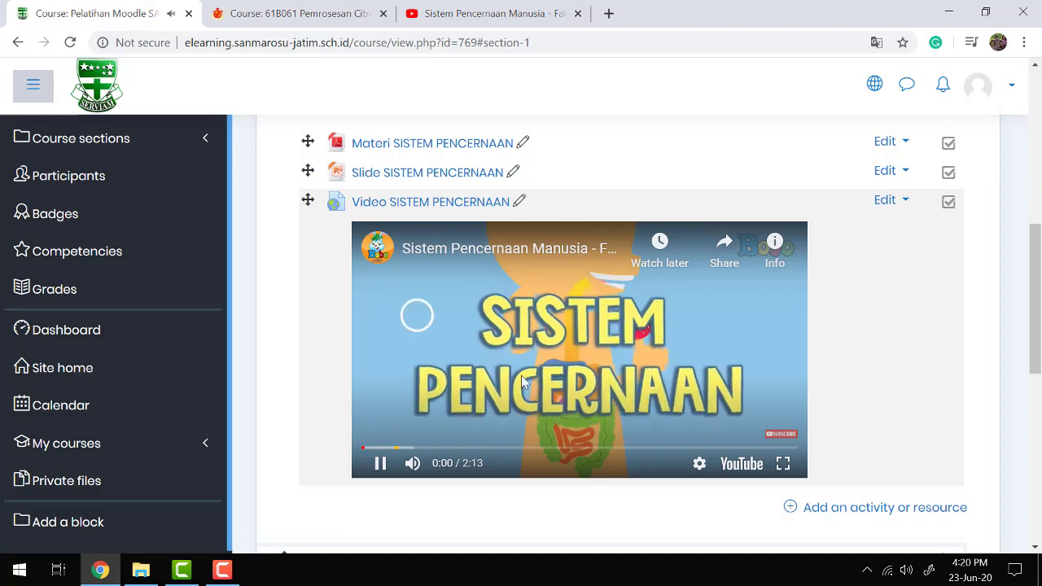
click(381, 463)
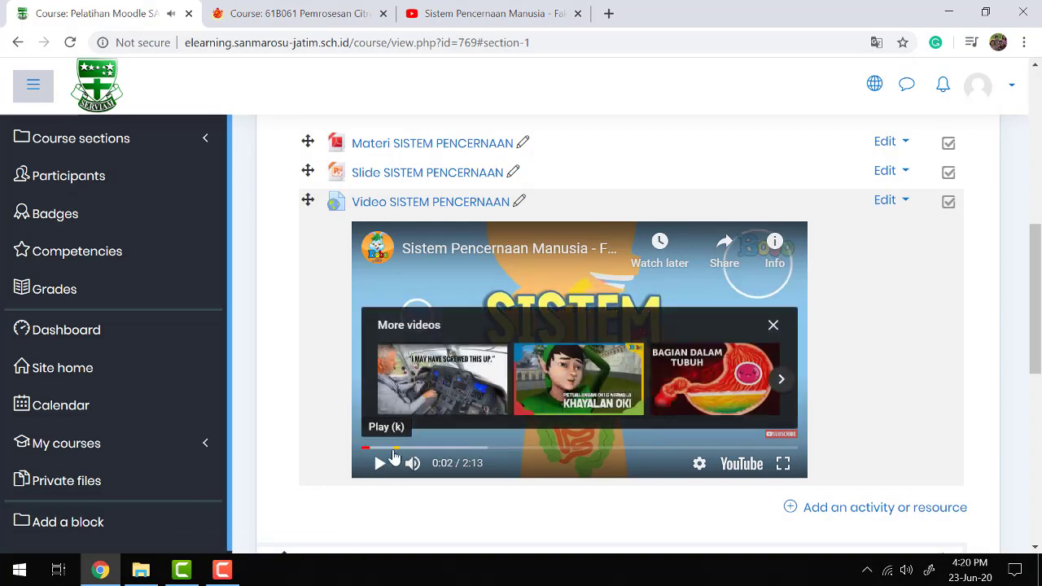
drag(375, 451, 350, 460)
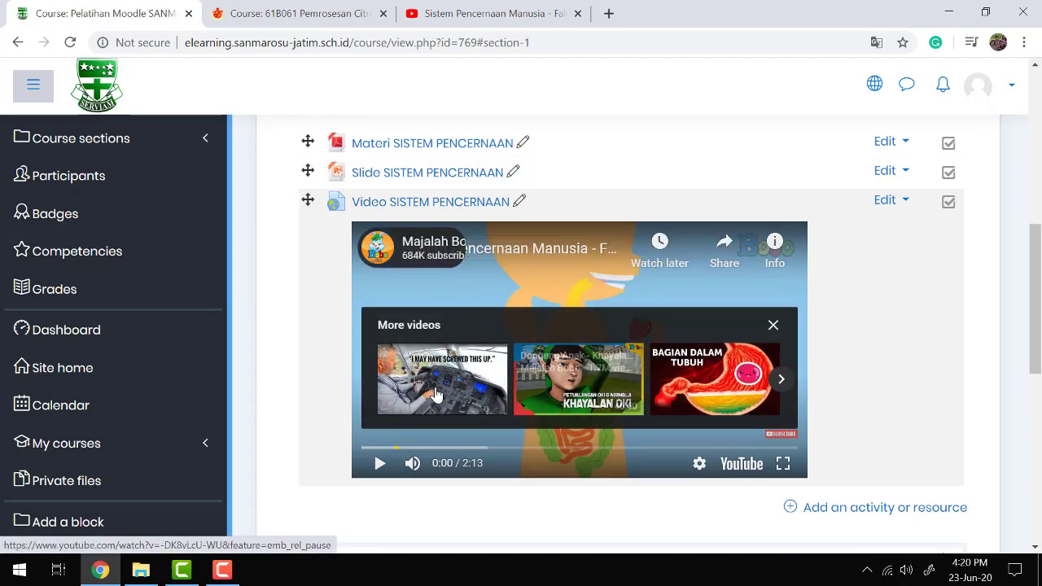
Review the competencies, material, slide and video resources of TOPIK 1 on the course page.
scroll(299, 394, down, 2)
scroll(297, 384, up, 1)
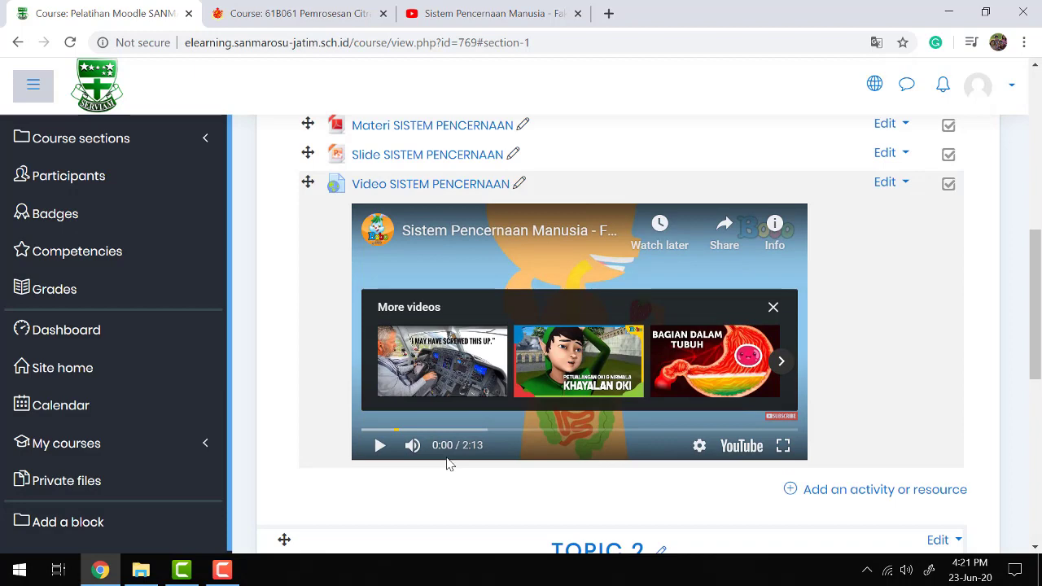
scroll(480, 358, up, 2)
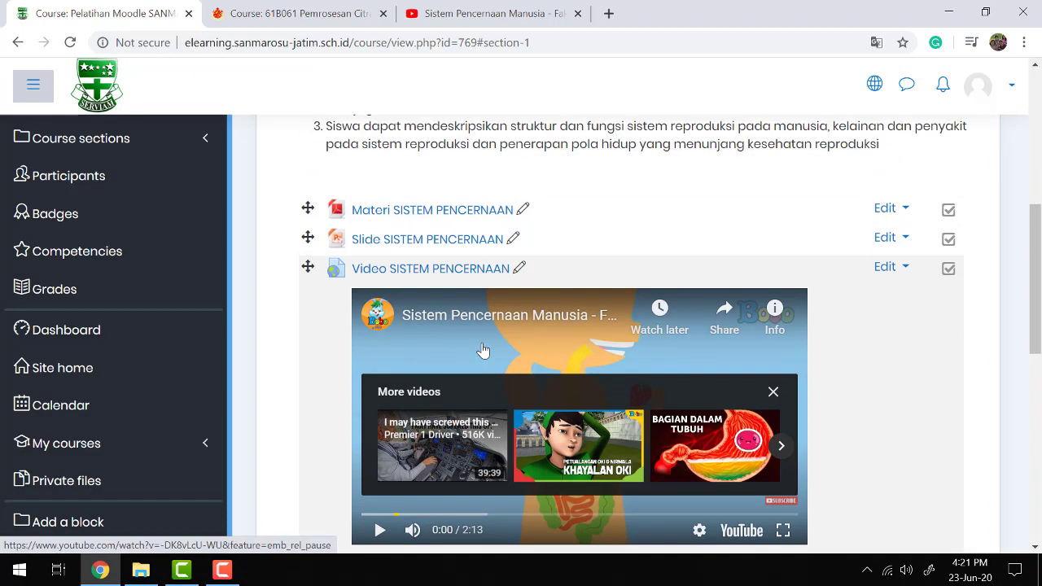
scroll(472, 204, up, 3)
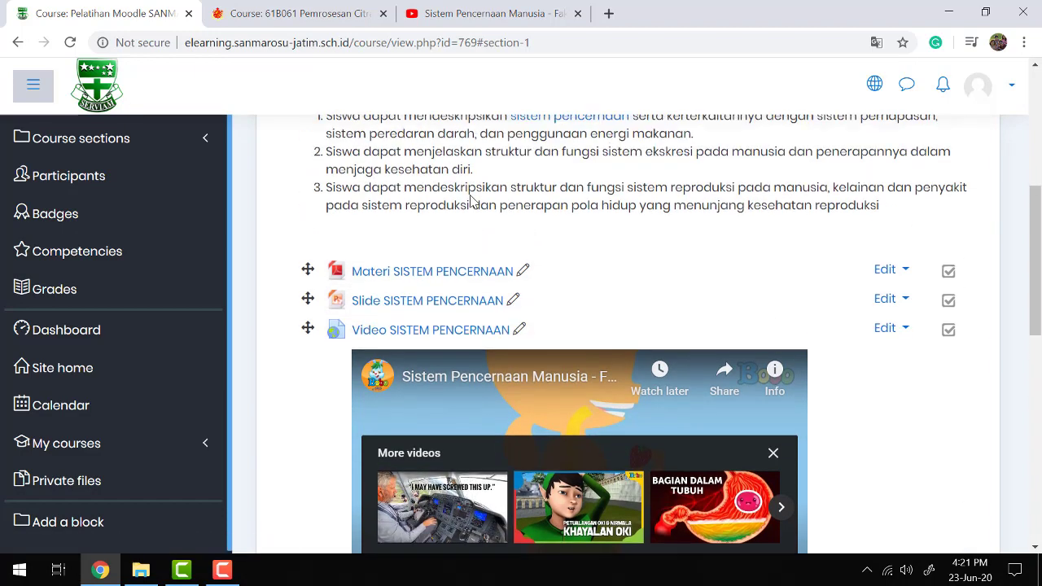
scroll(471, 202, up, 1)
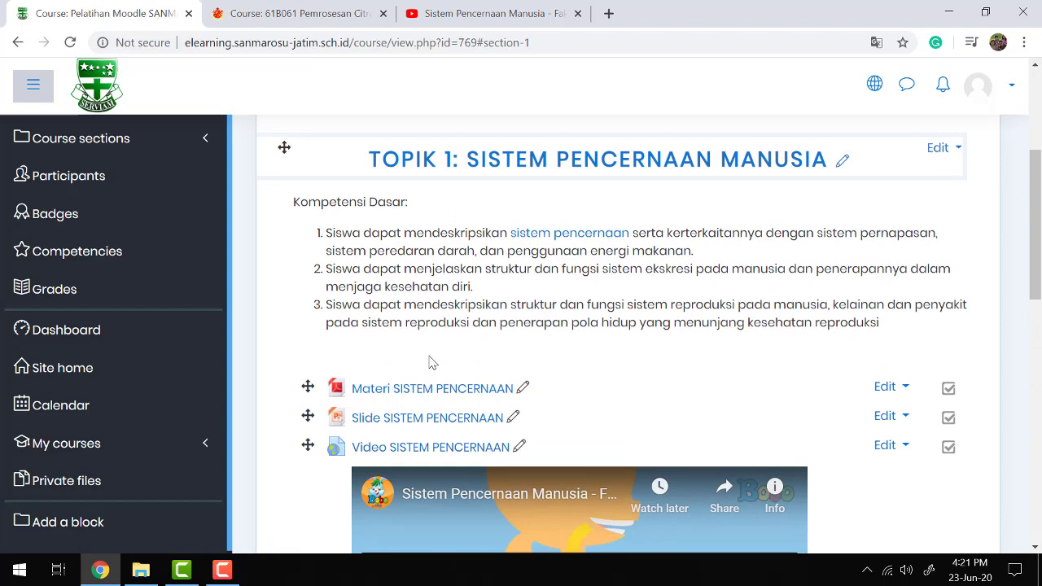
scroll(432, 362, down, 2)
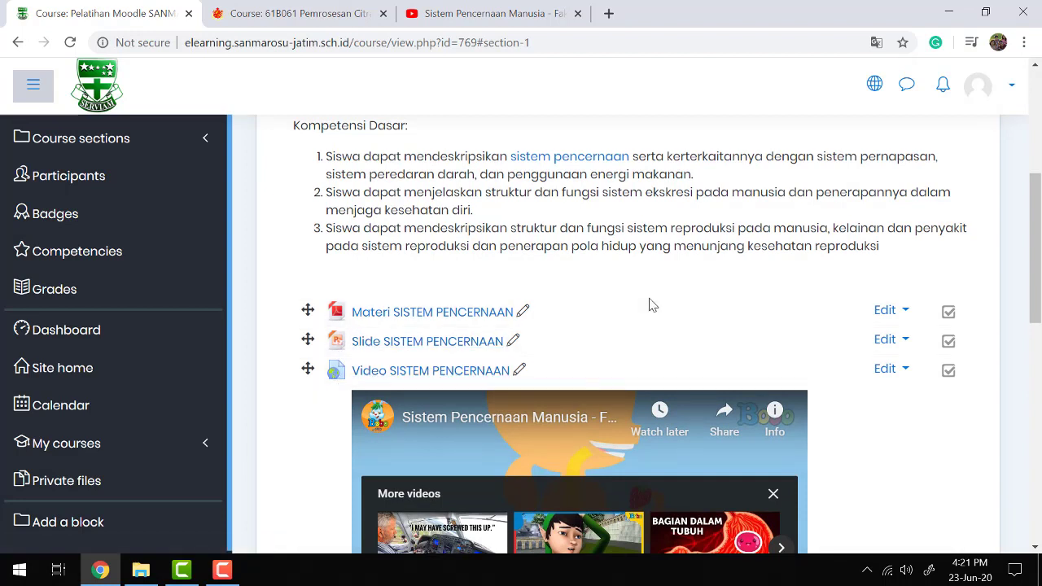
scroll(652, 305, down, 1)
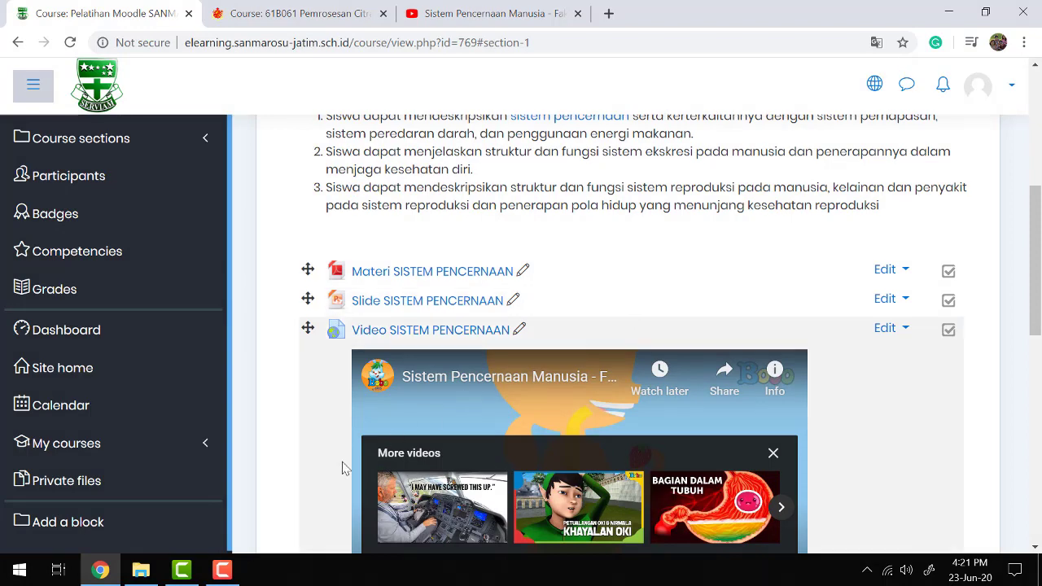
Switch to File Explorer, preview the close video in the MPR folder, and return to the Moodle course in the browser.
click(142, 570)
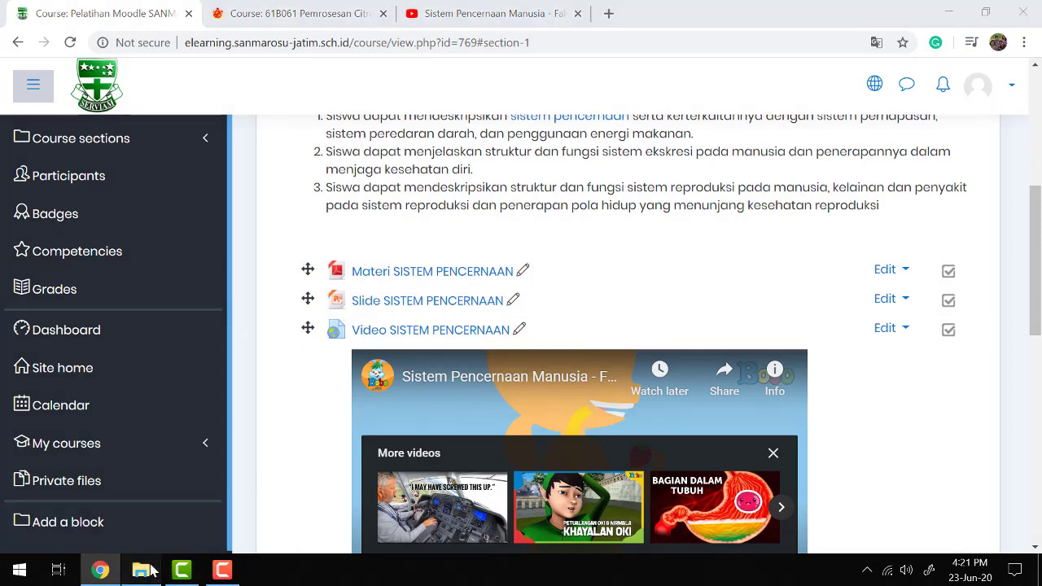
click(243, 213)
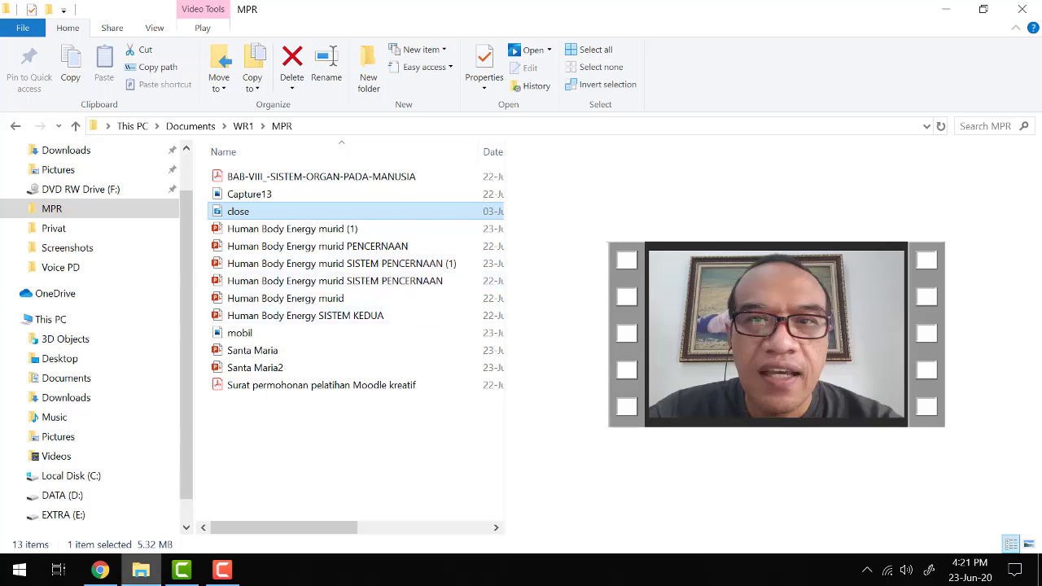
click(100, 570)
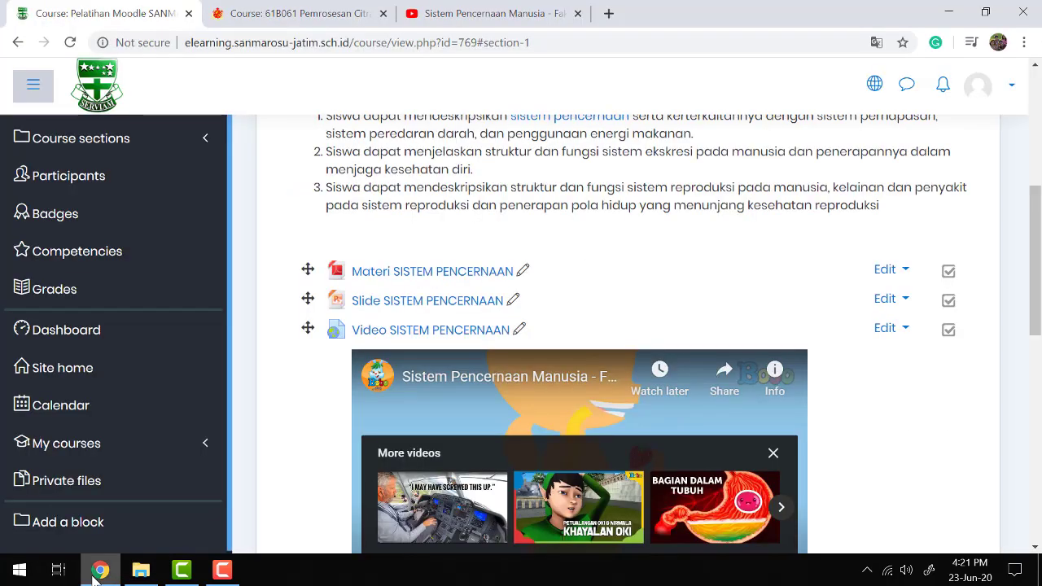
Add a new File resource to TOPIK 1: SISTEM PENCERNAAN MANUSIA.
scroll(818, 329, down, 2)
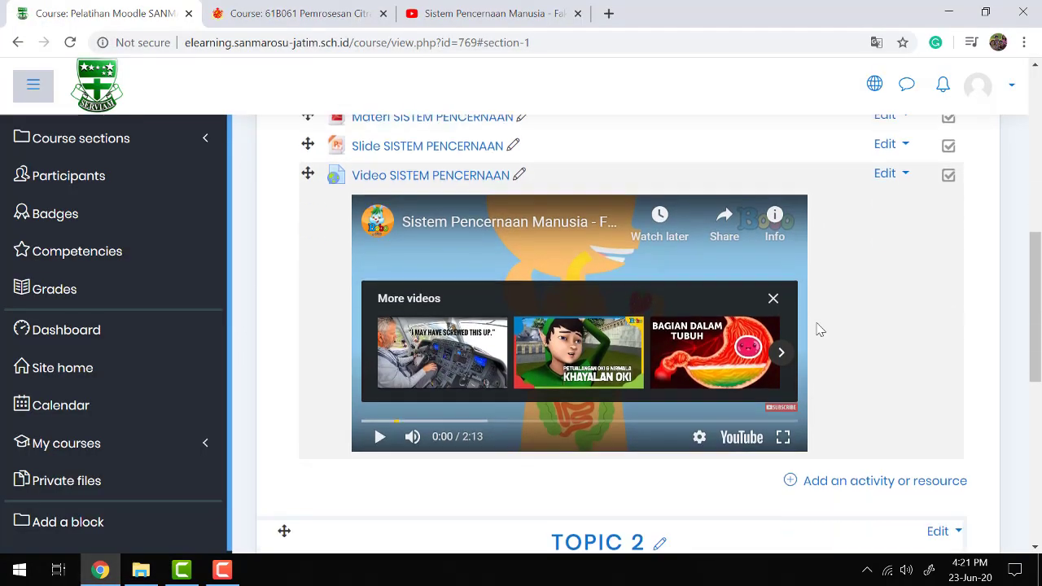
click(791, 479)
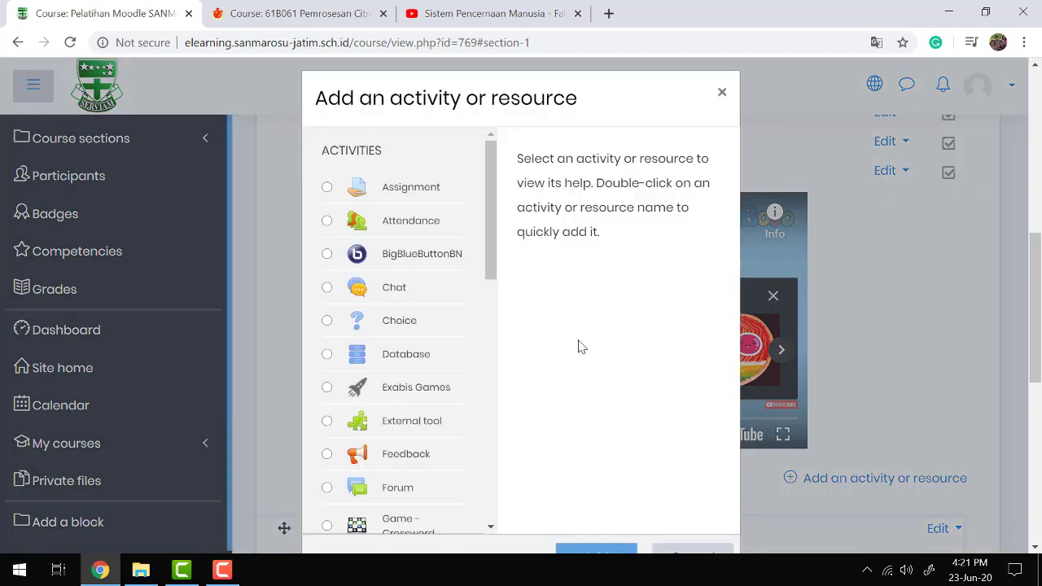
scroll(381, 330, down, 5)
scroll(383, 332, down, 3)
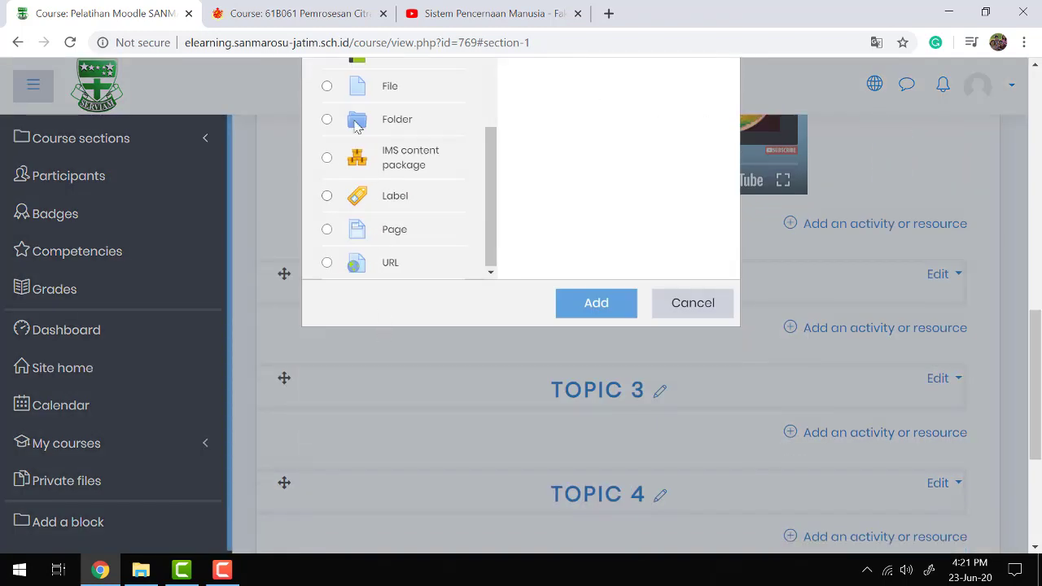
click(327, 87)
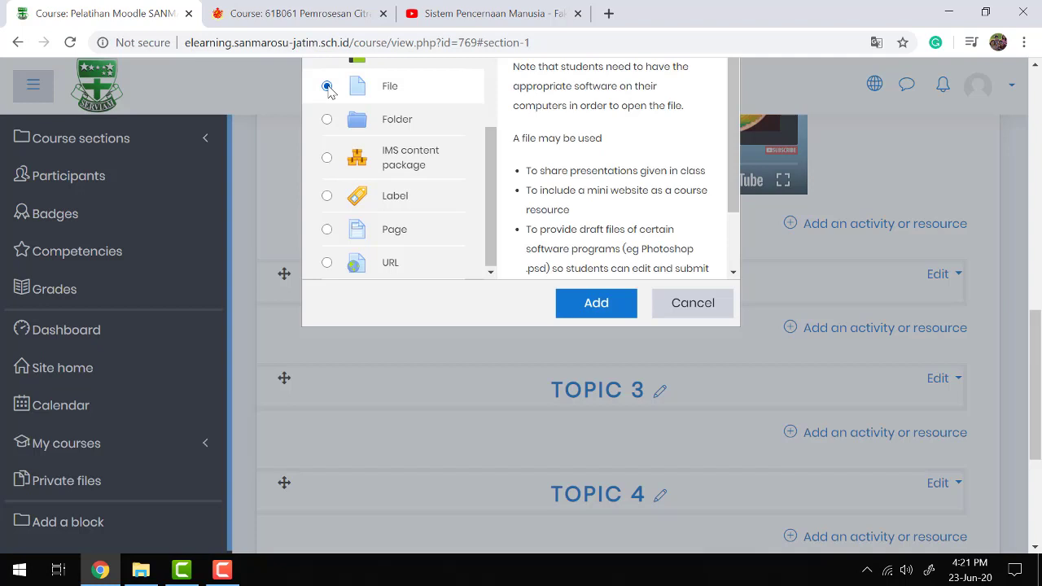
click(595, 302)
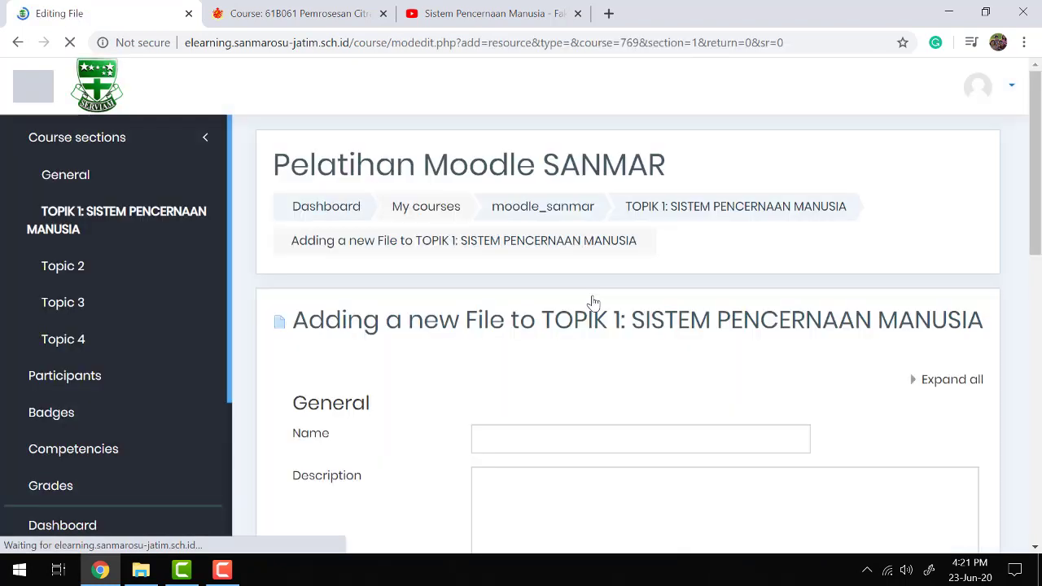
Name the file resource "Video SISTEM PENCERNAAN dari GURU" and enter "Silakan dilihat" as its description.
click(541, 440)
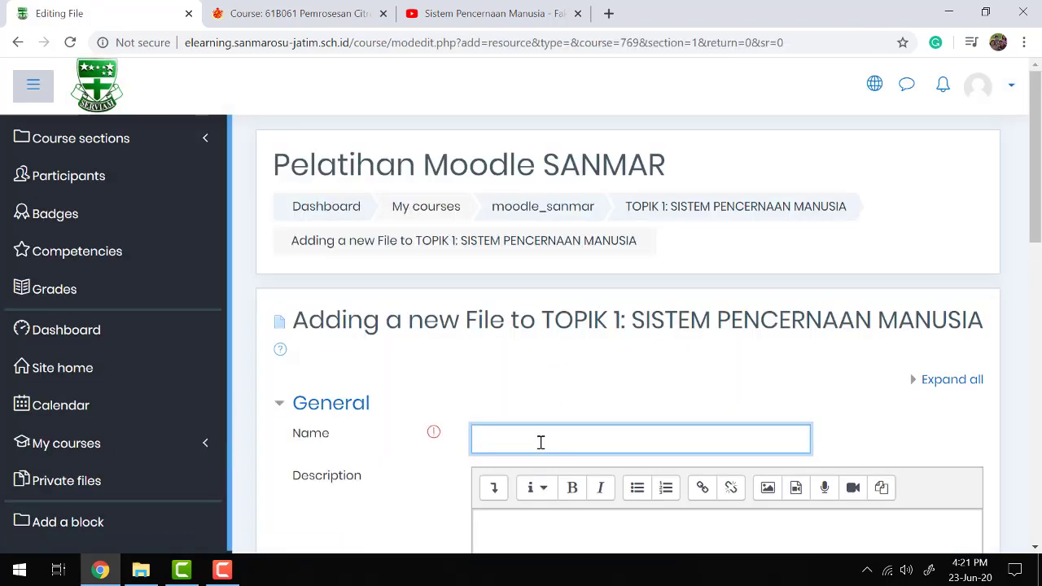
text(Video SISTEM PEN)
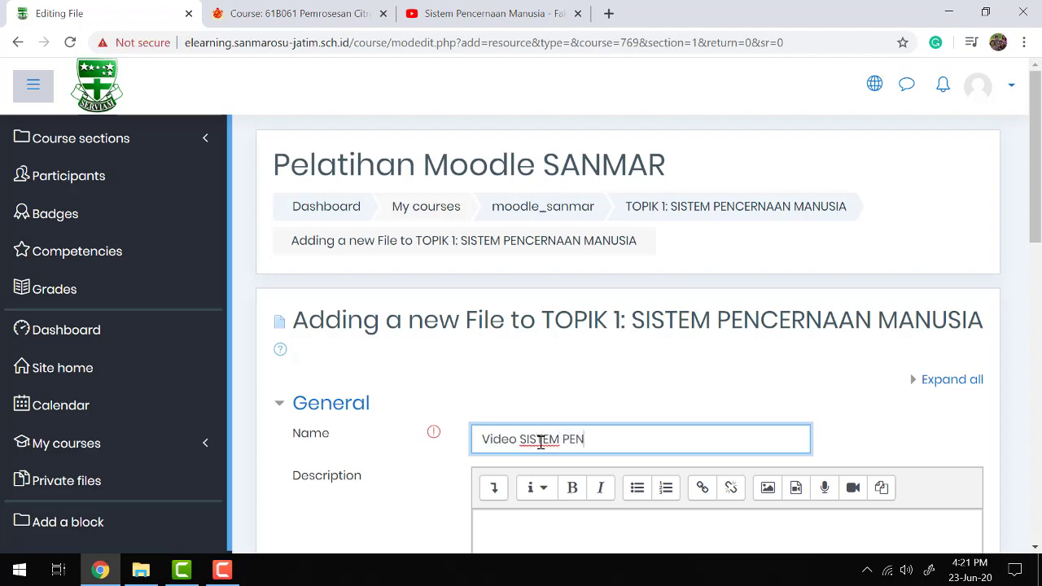
text(CERNAAAN)
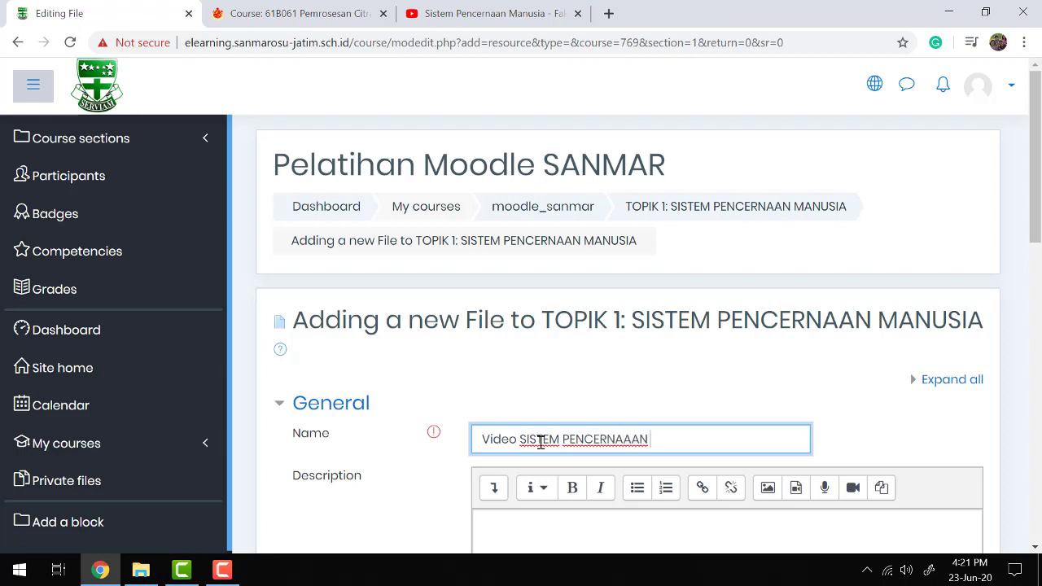
key(BackSpace)
key(BackSpace)
key(BackSpace)
text(N dari GUR)
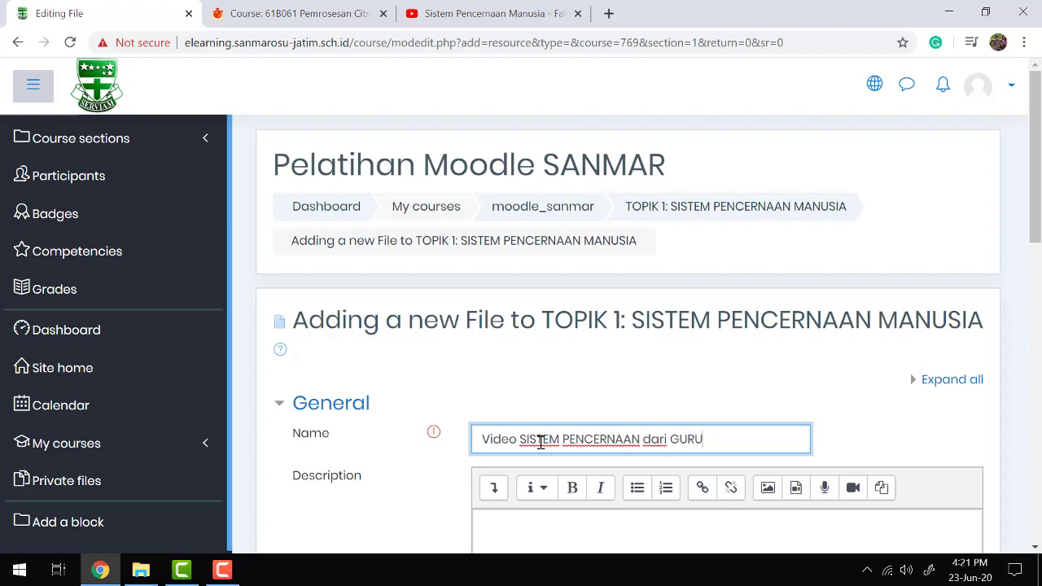
text(U)
scroll(541, 442, down, 1)
click(540, 442)
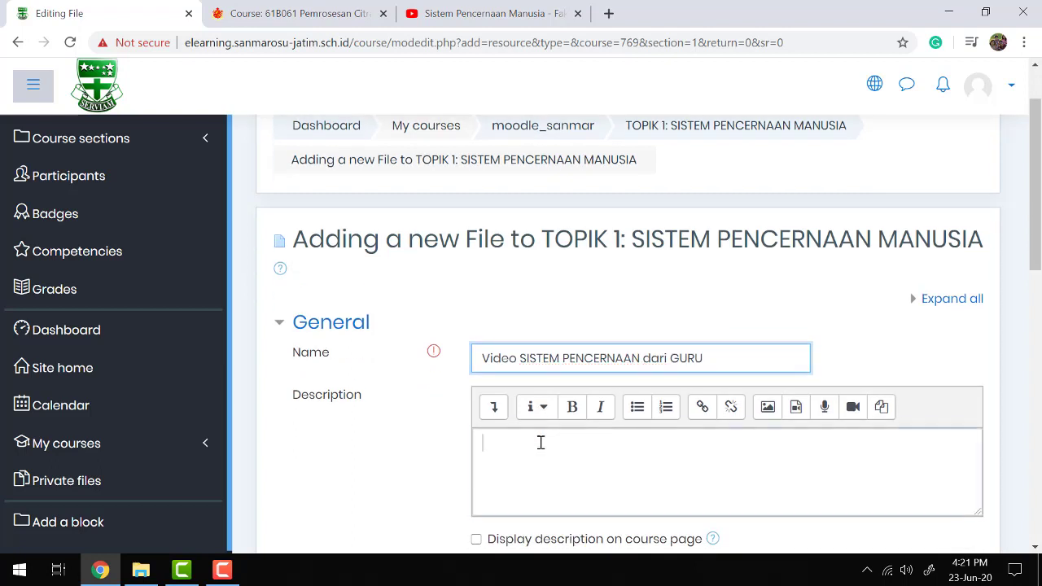
text(Silakan dilihat)
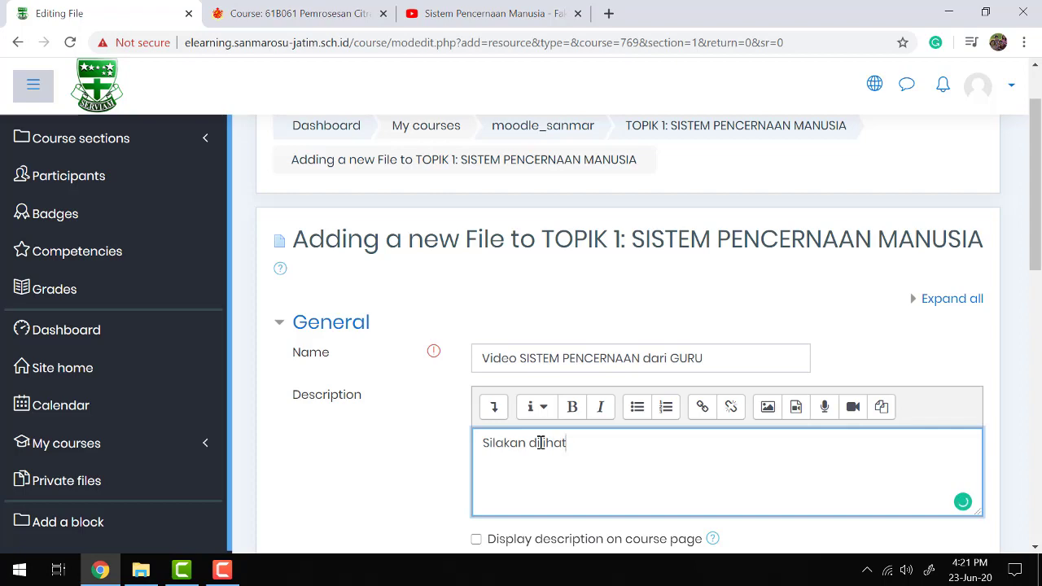
Upload the close video from File Explorer's MPR folder into the resource's file area, shrinking the browser window only for the transfer.
scroll(540, 442, down, 4)
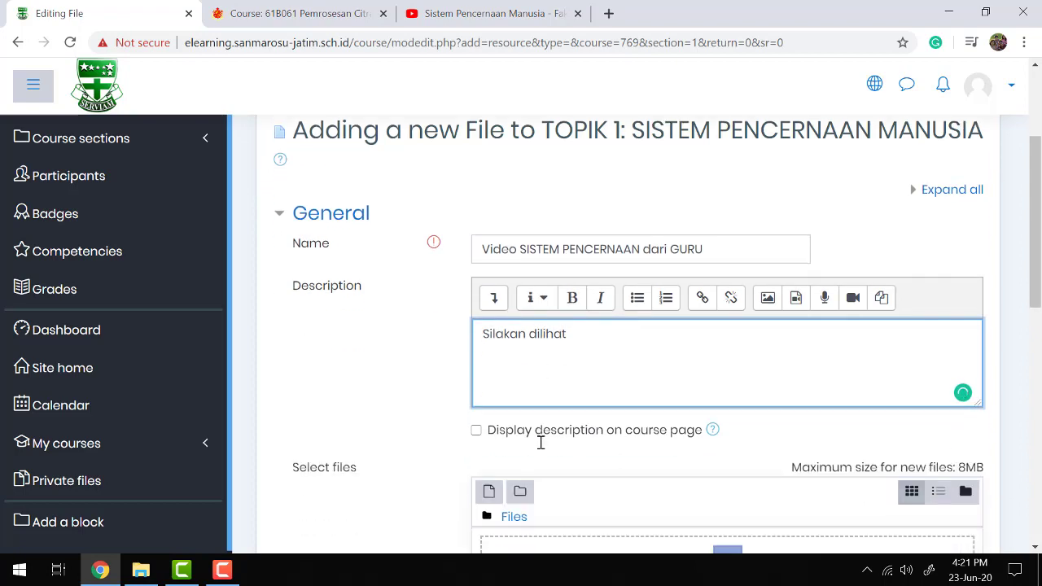
double_click(718, 17)
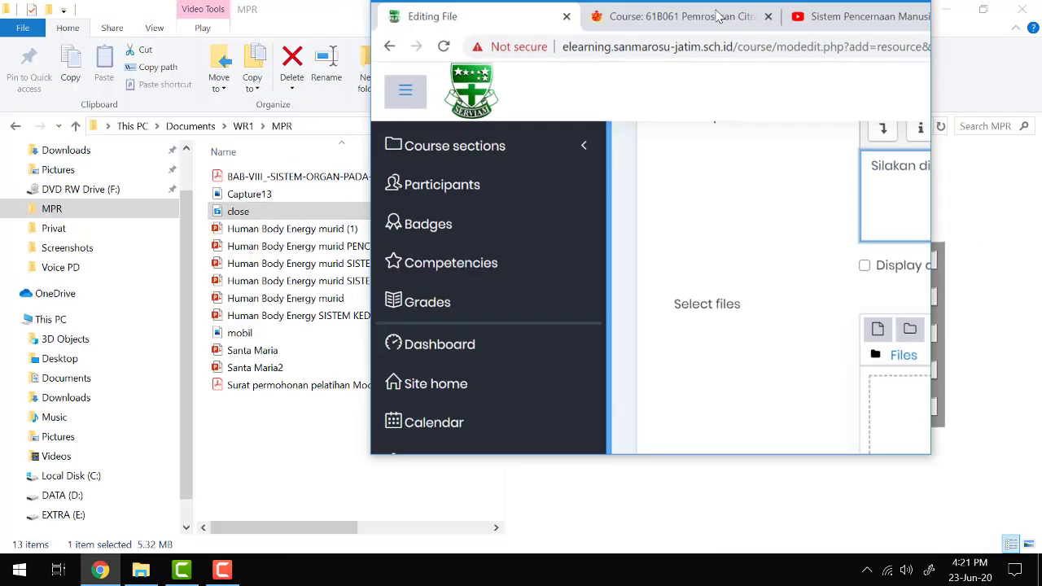
drag(259, 215, 612, 345)
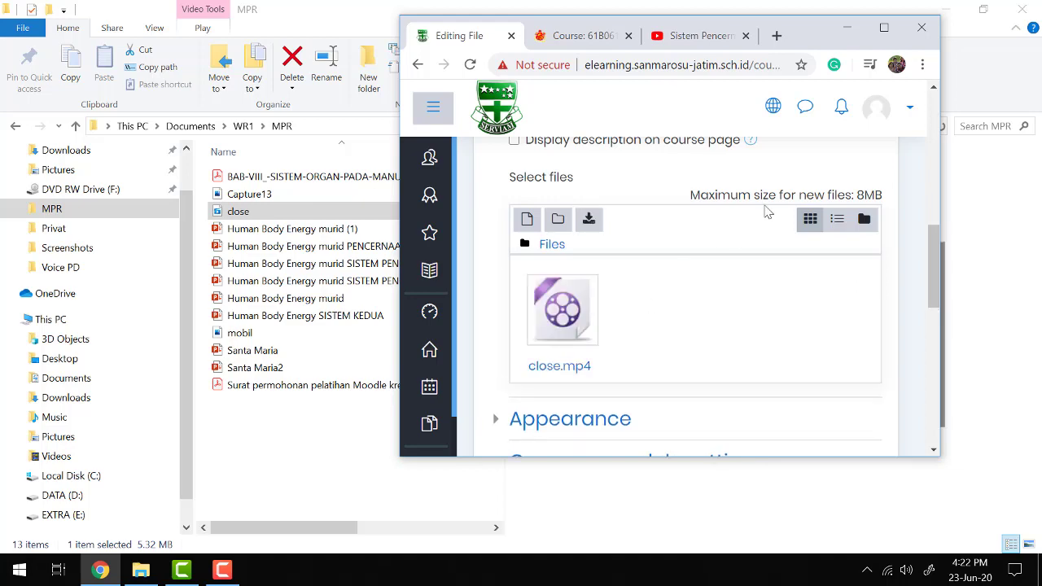
click(884, 28)
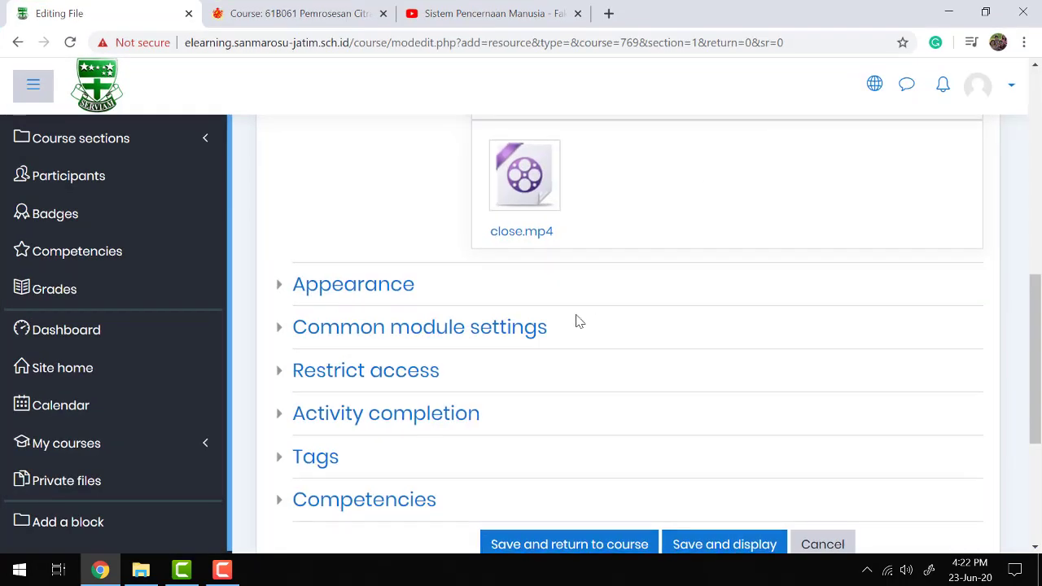
Save the file resource, return to the course page and look over the TOPIK 1 contents.
scroll(577, 321, down, 2)
click(547, 433)
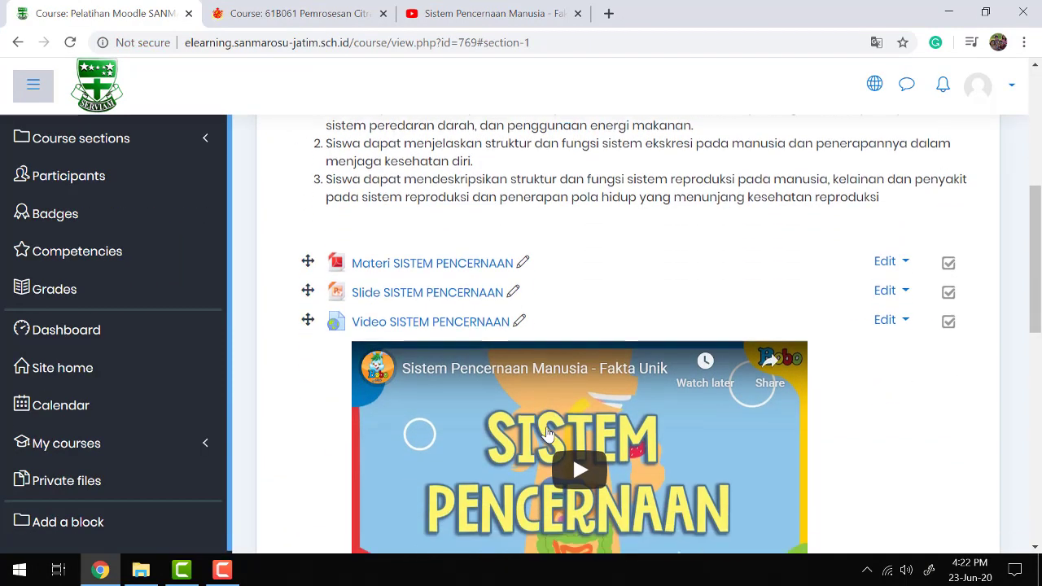
scroll(547, 434, down, 3)
scroll(405, 417, up, 5)
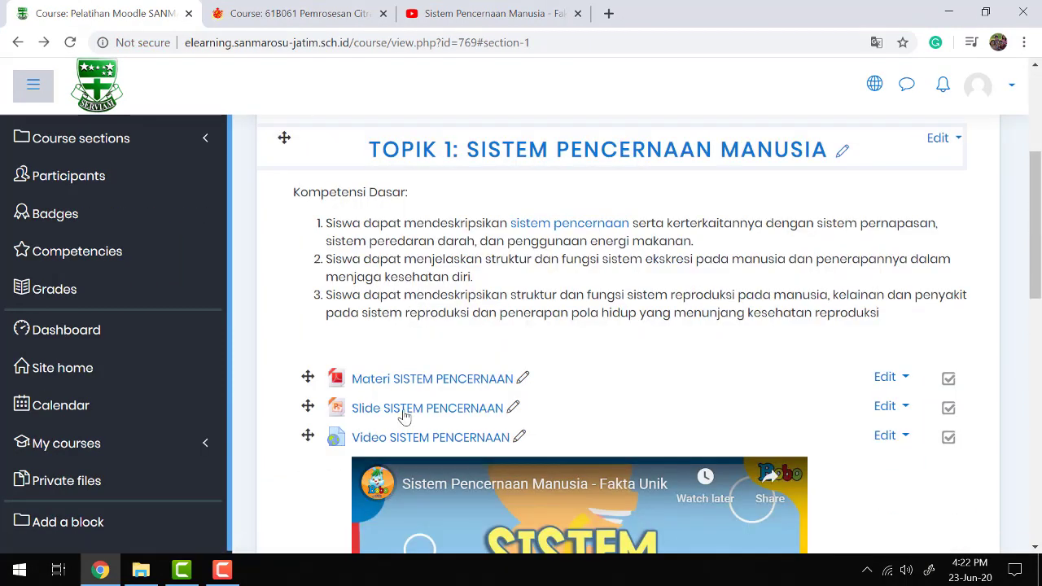
Open the "Video SISTEM PENCERNAAN dari GURU" resource, try playing its video, and return to the course page to look over TOPIK 1.
scroll(423, 441, down, 4)
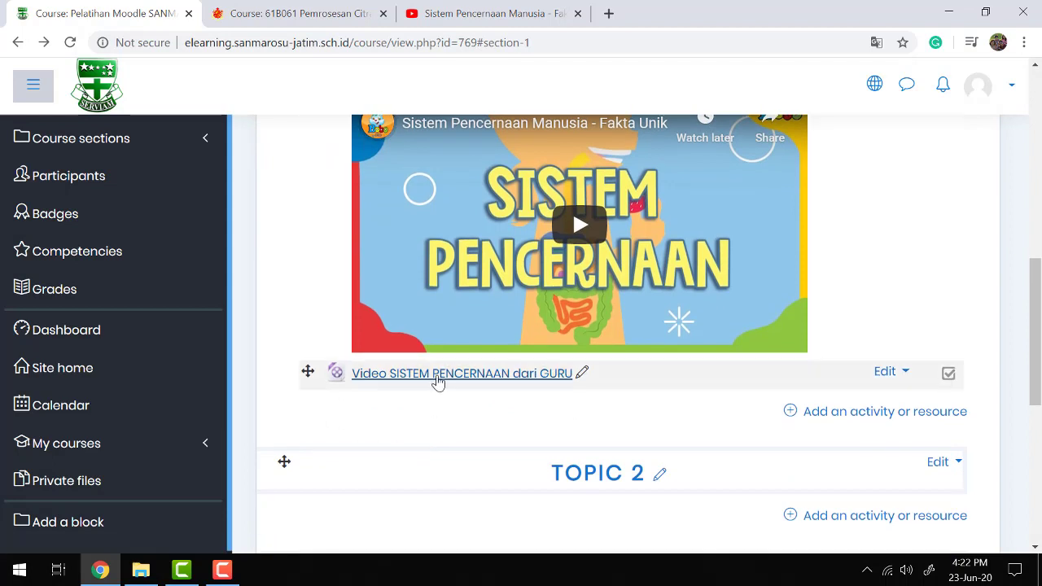
click(438, 378)
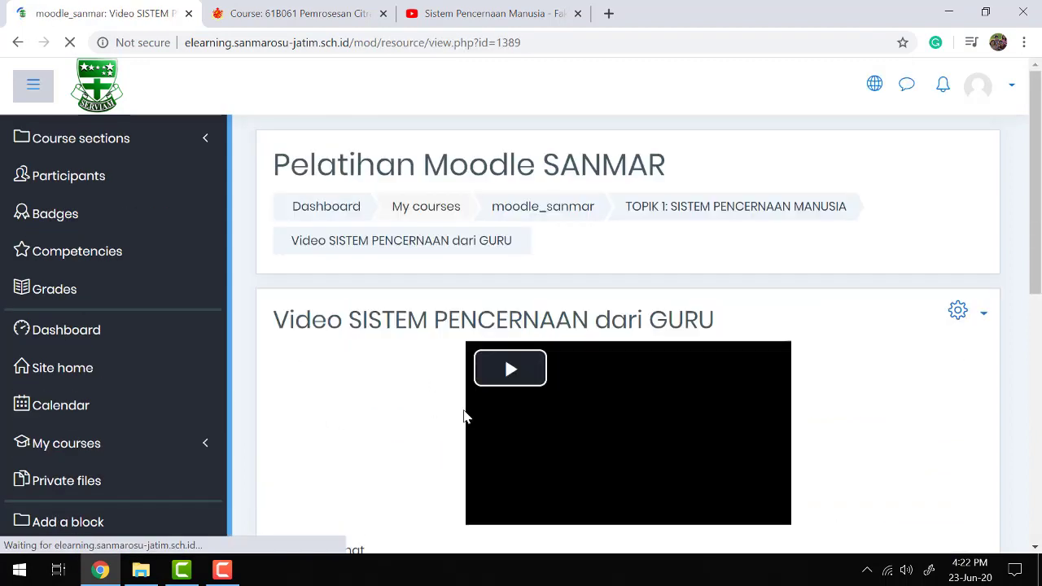
click(510, 371)
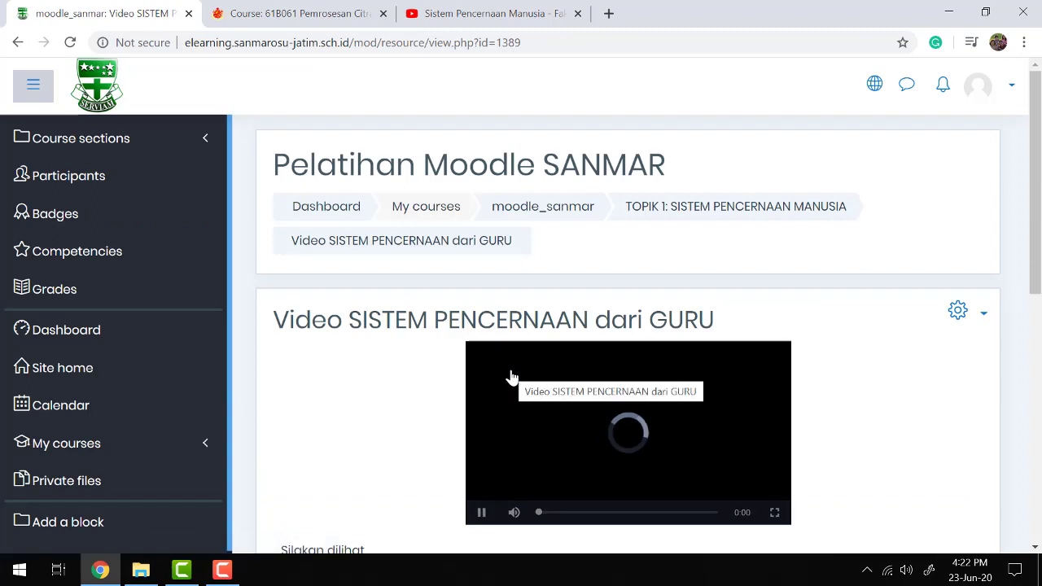
scroll(399, 396, down, 1)
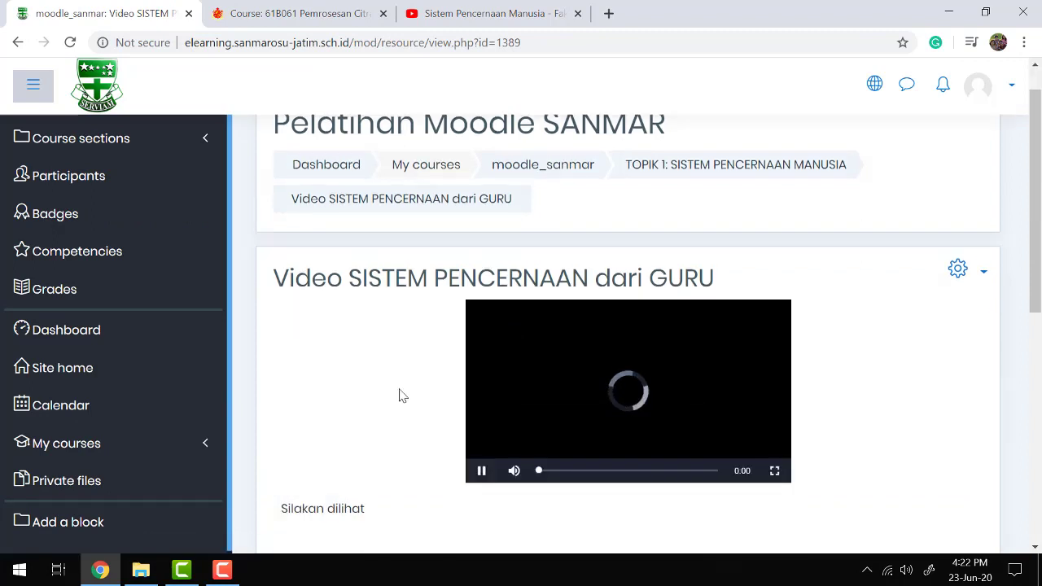
scroll(399, 396, down, 1)
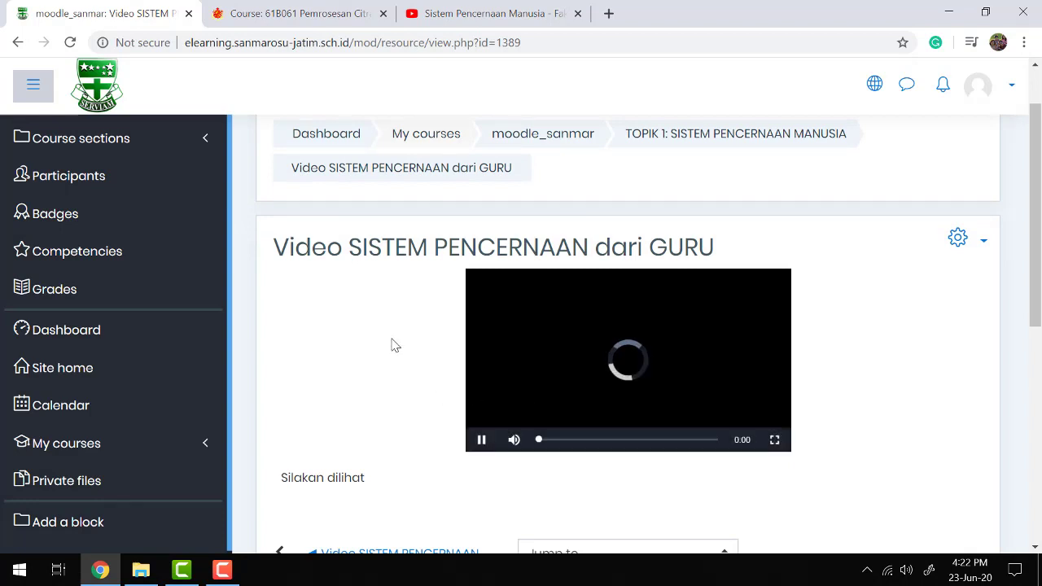
click(19, 46)
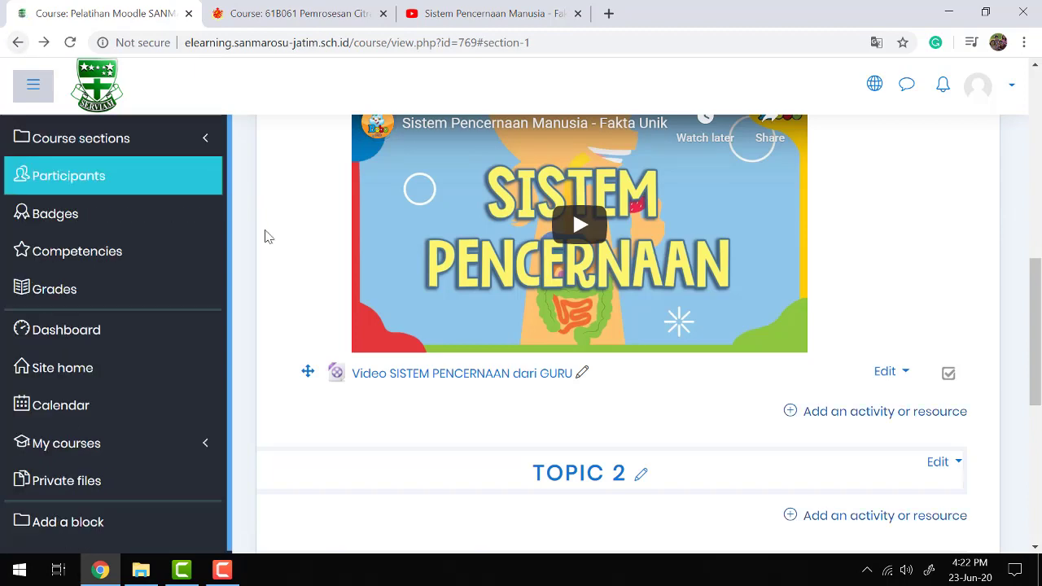
scroll(325, 294, down, 4)
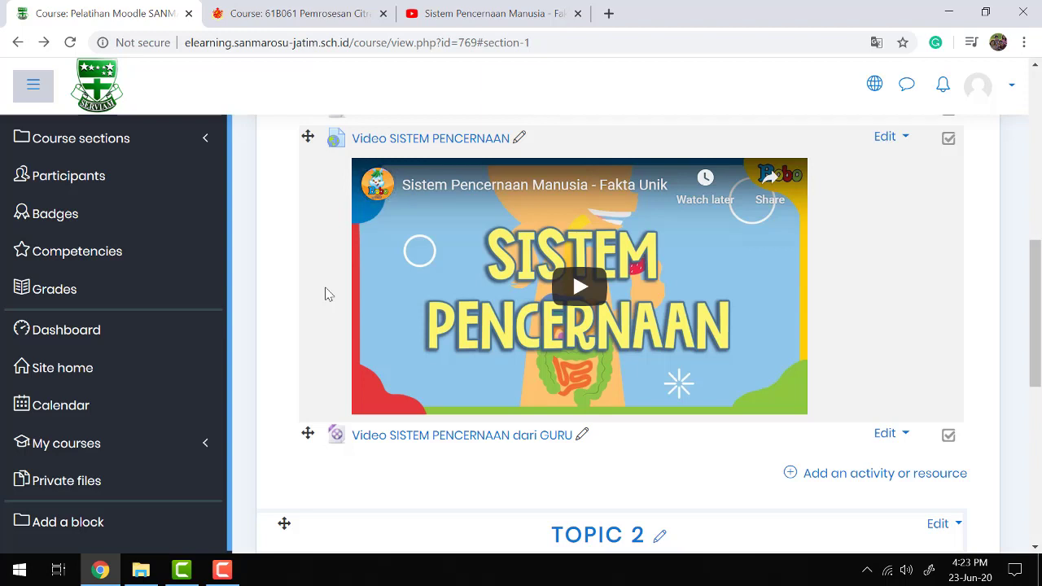
scroll(287, 299, up, 1)
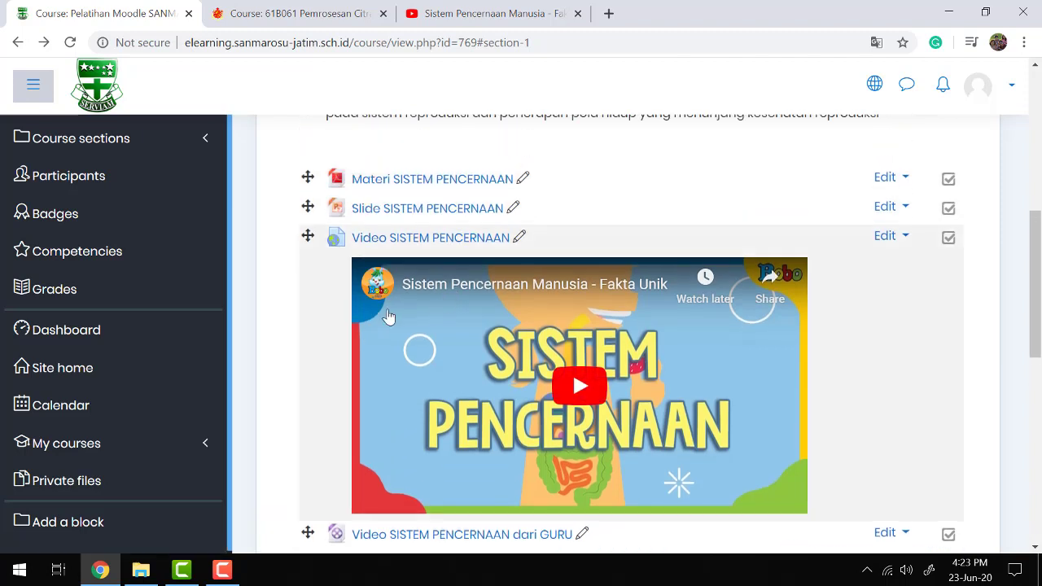
scroll(389, 316, up, 1)
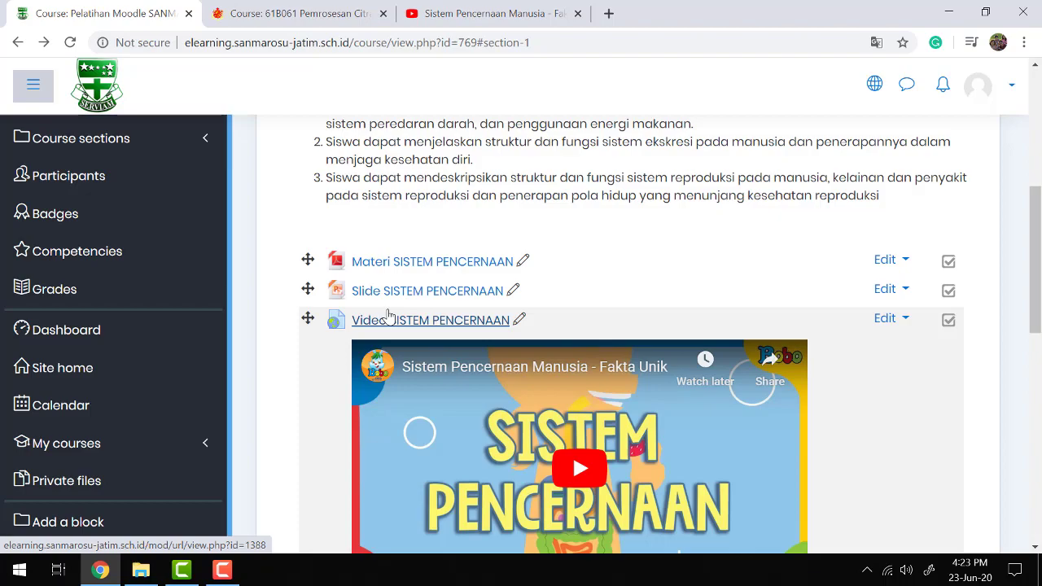
Add a new Quiz activity to TOPIK 1: SISTEM PENCERNAAN MANUSIA.
scroll(388, 316, down, 3)
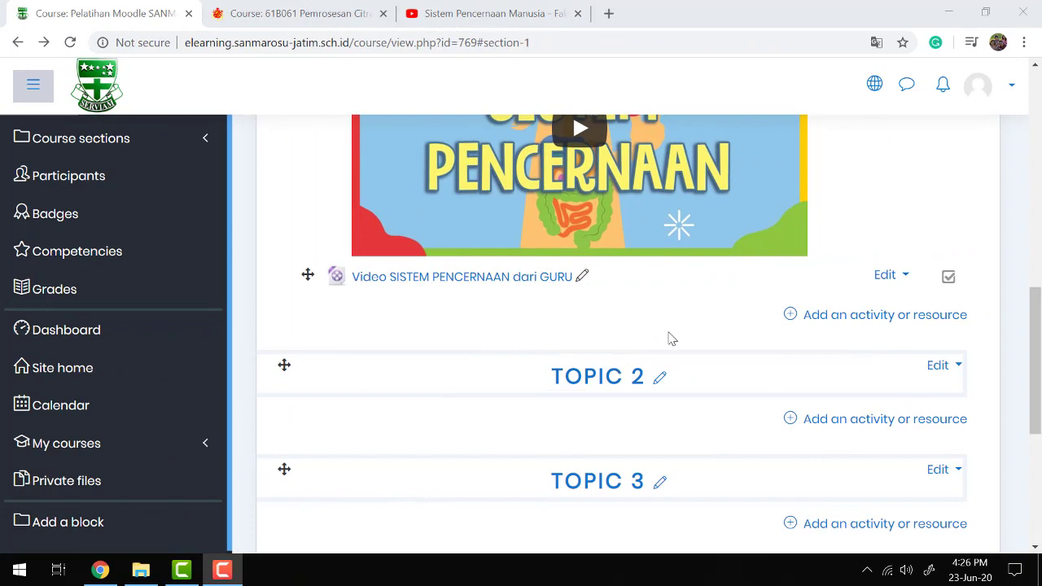
click(791, 315)
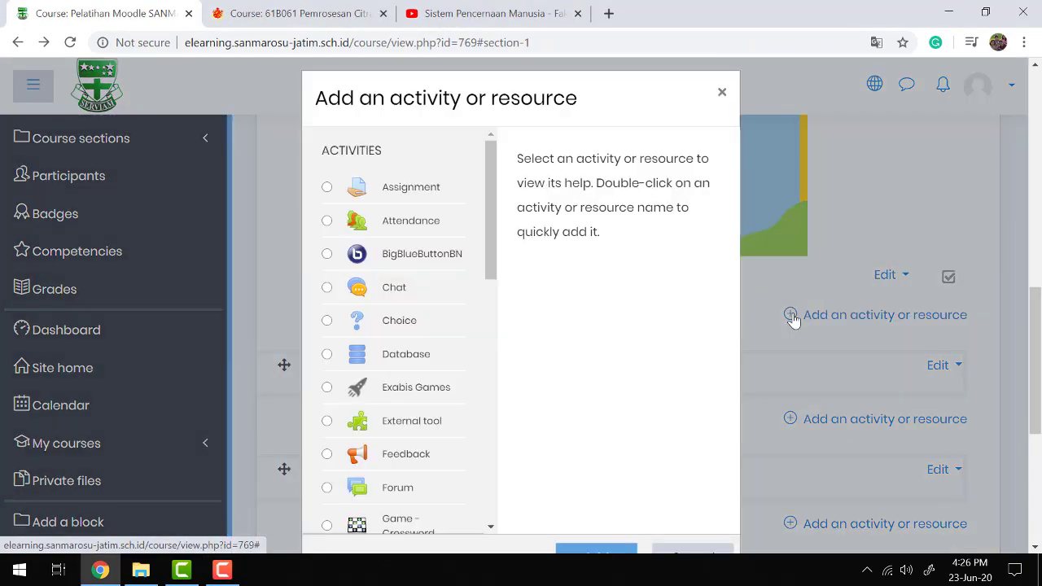
scroll(430, 278, down, 2)
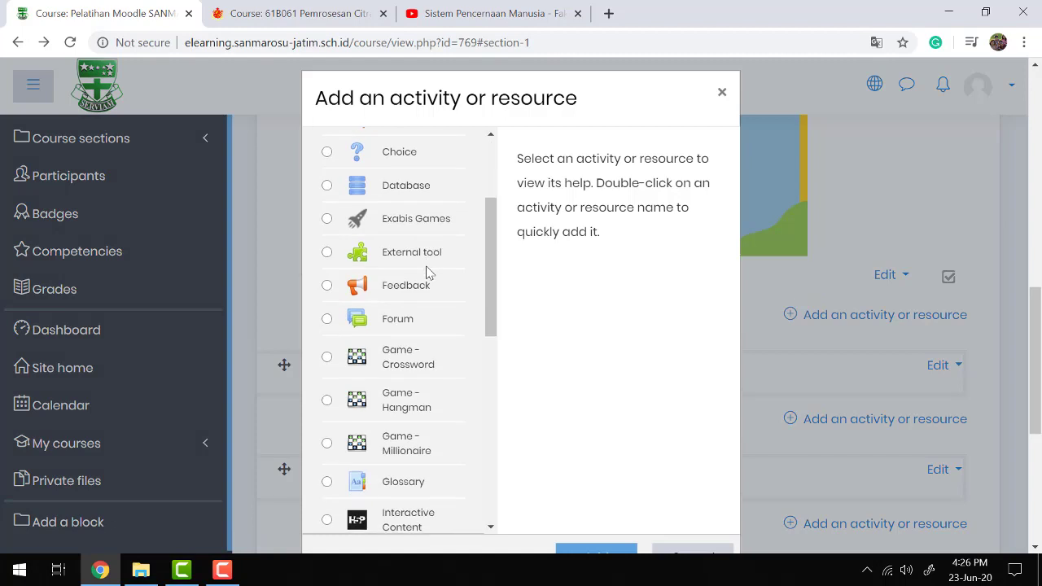
scroll(430, 277, up, 1)
scroll(429, 273, down, 2)
scroll(428, 274, down, 4)
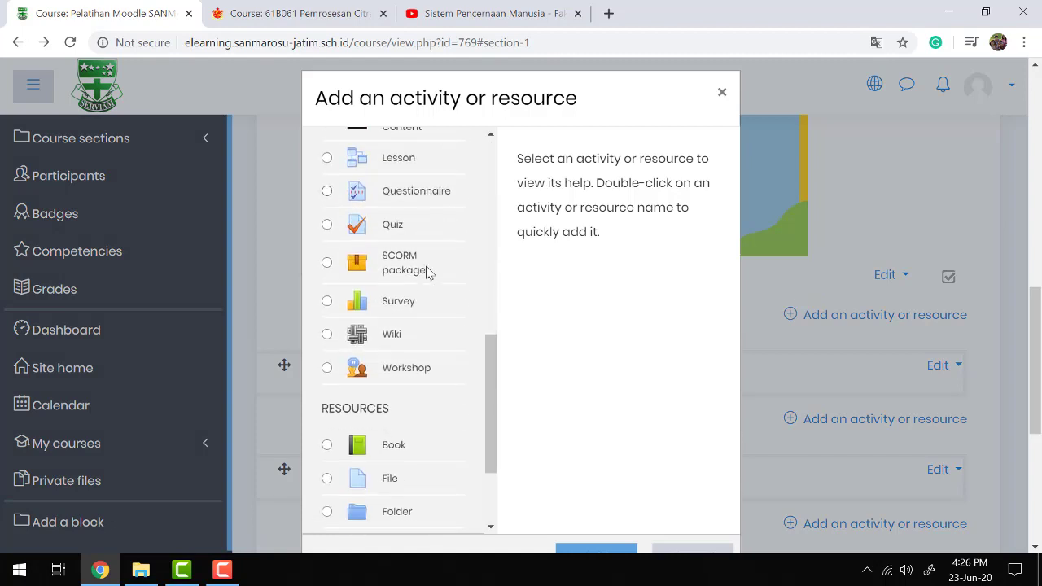
click(326, 230)
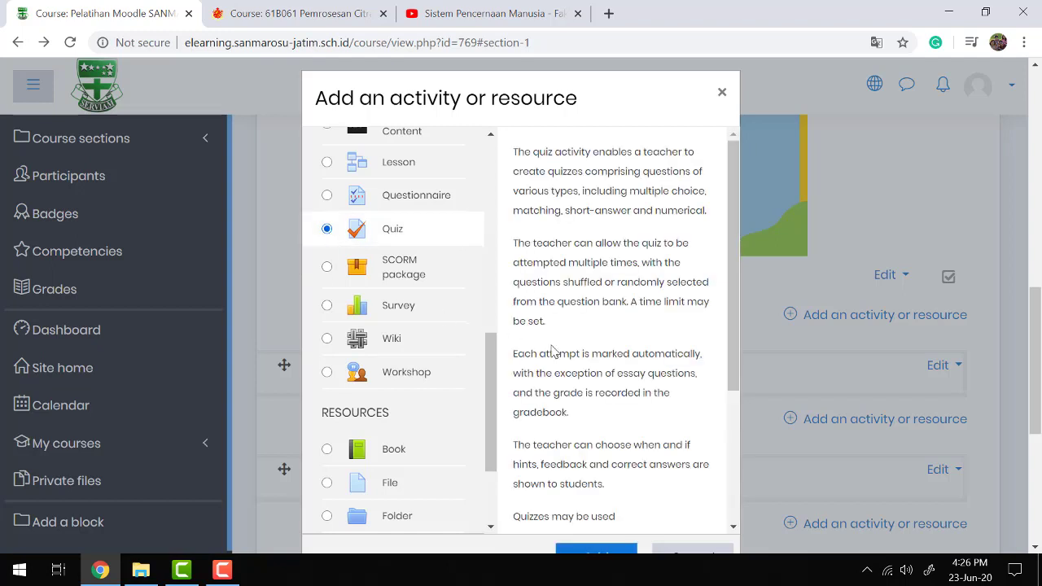
scroll(552, 352, down, 1)
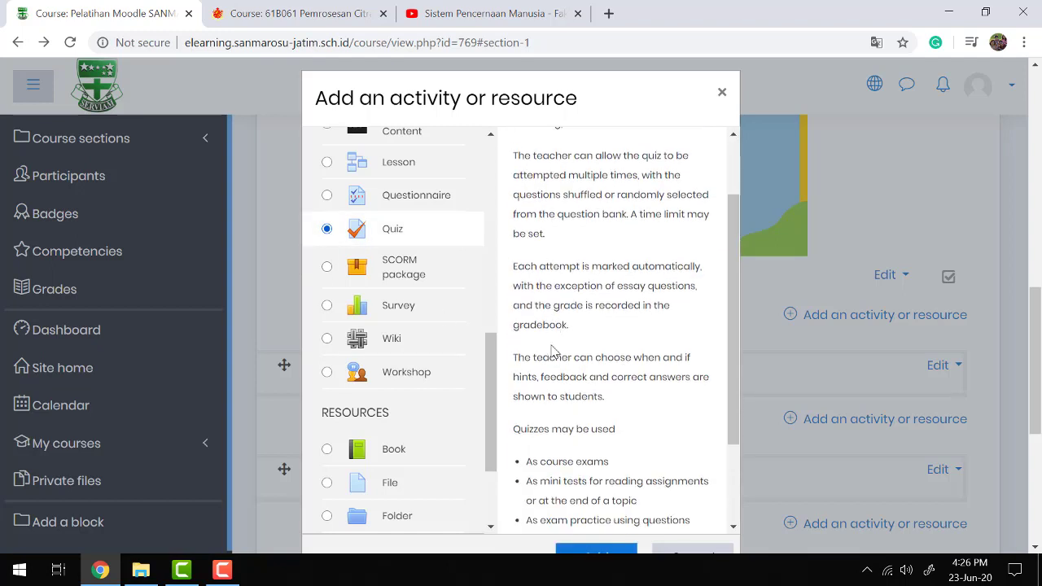
click(591, 553)
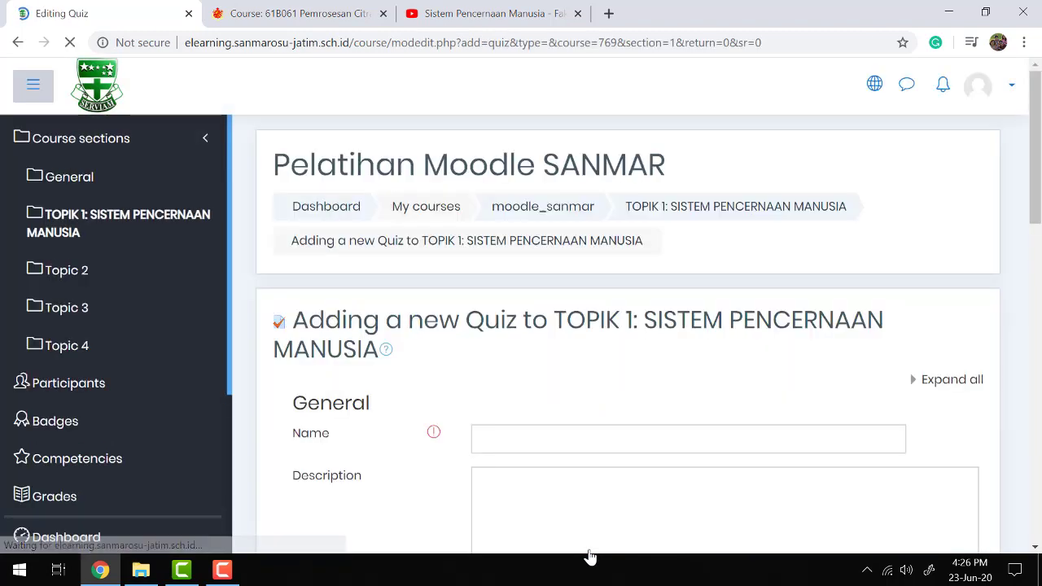
Name the quiz "TES 1 SISTEM PENCERNAAN" and use "Kerjakan test ini" as its description.
scroll(489, 337, down, 1)
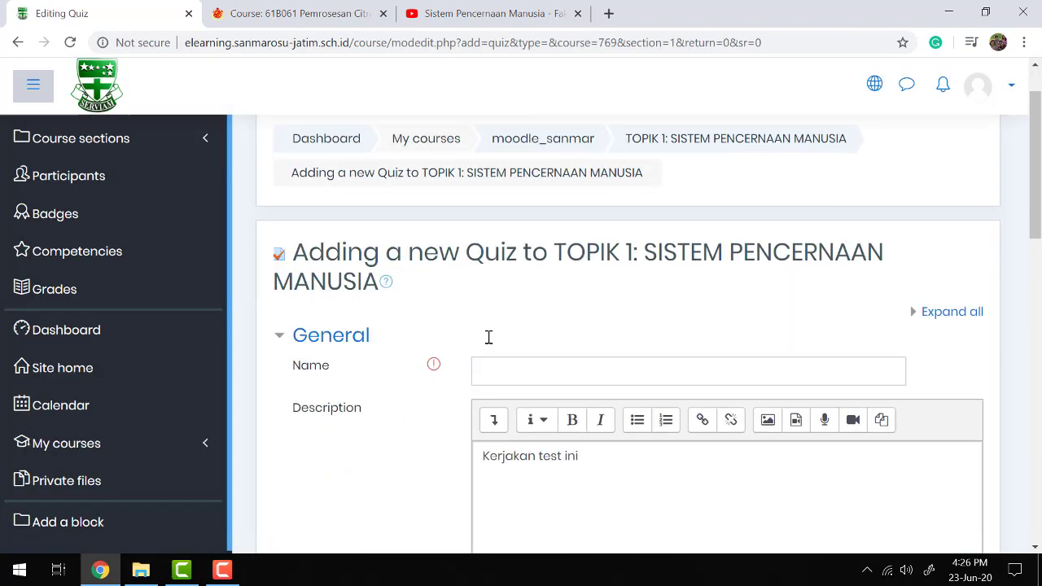
click(492, 358)
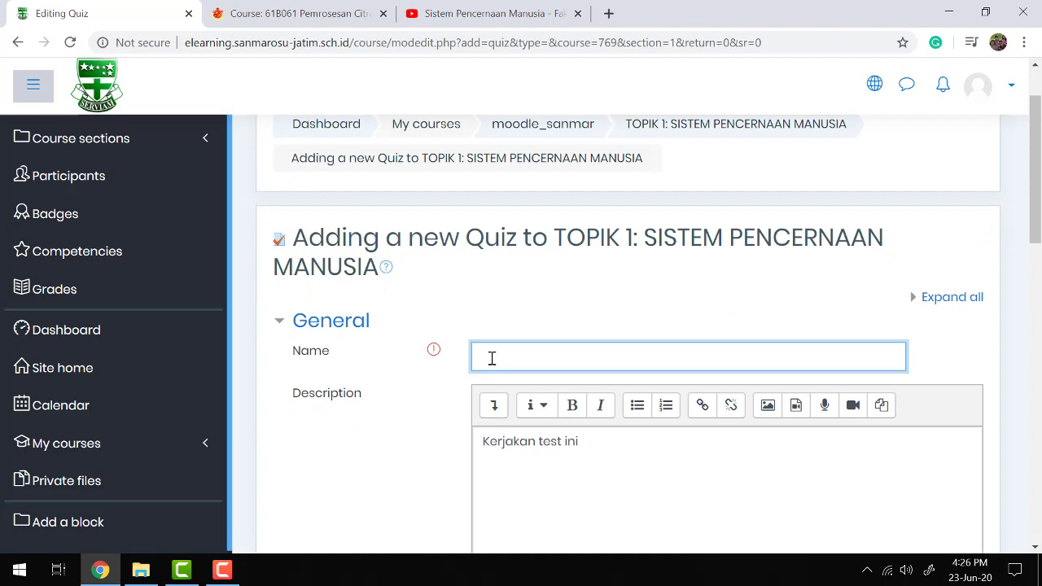
text(TES 1 SISTEM PENCERNAAN)
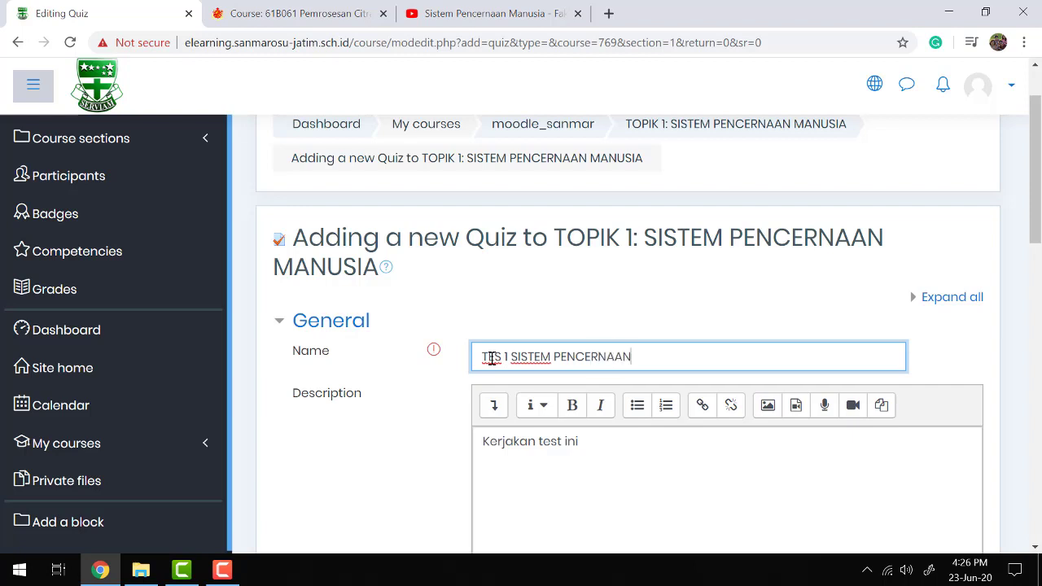
scroll(492, 359, down, 1)
scroll(492, 359, down, 1)
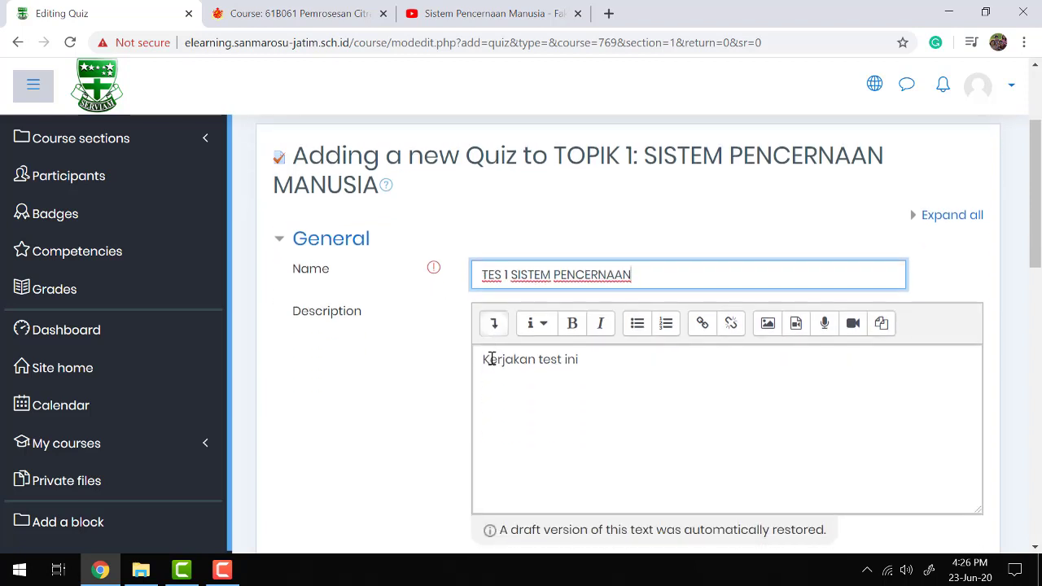
click(594, 364)
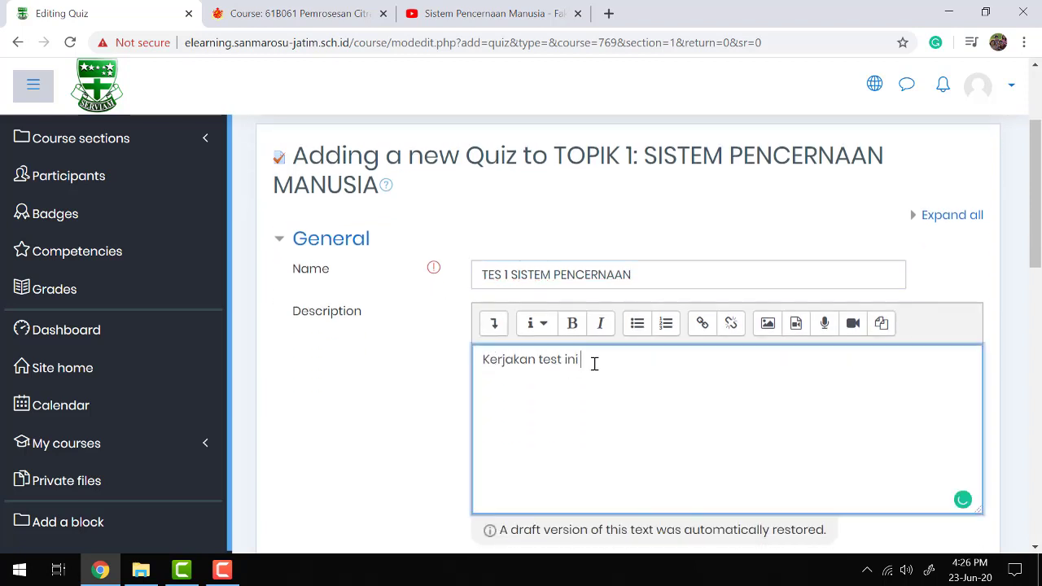
Enable the quiz's opening and closing dates in the Timing settings and set the opening time to 16:00.
scroll(594, 364, down, 3)
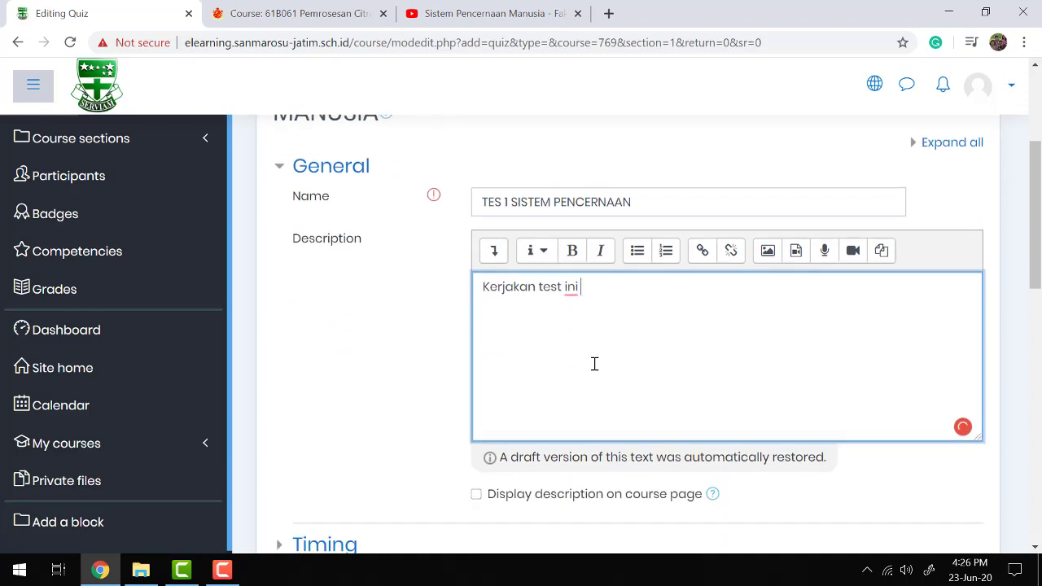
scroll(595, 364, down, 1)
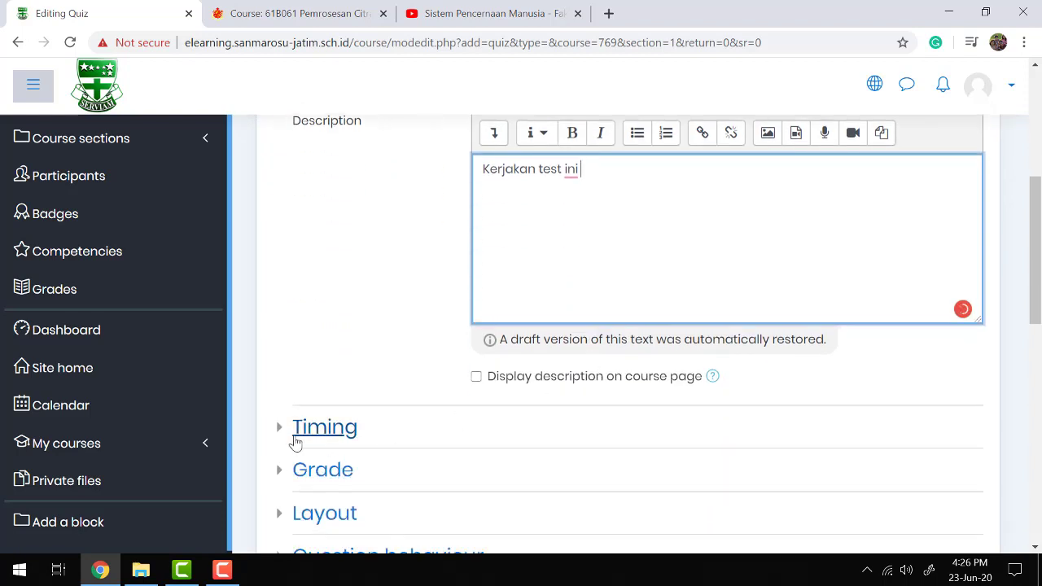
click(279, 435)
scroll(414, 354, down, 3)
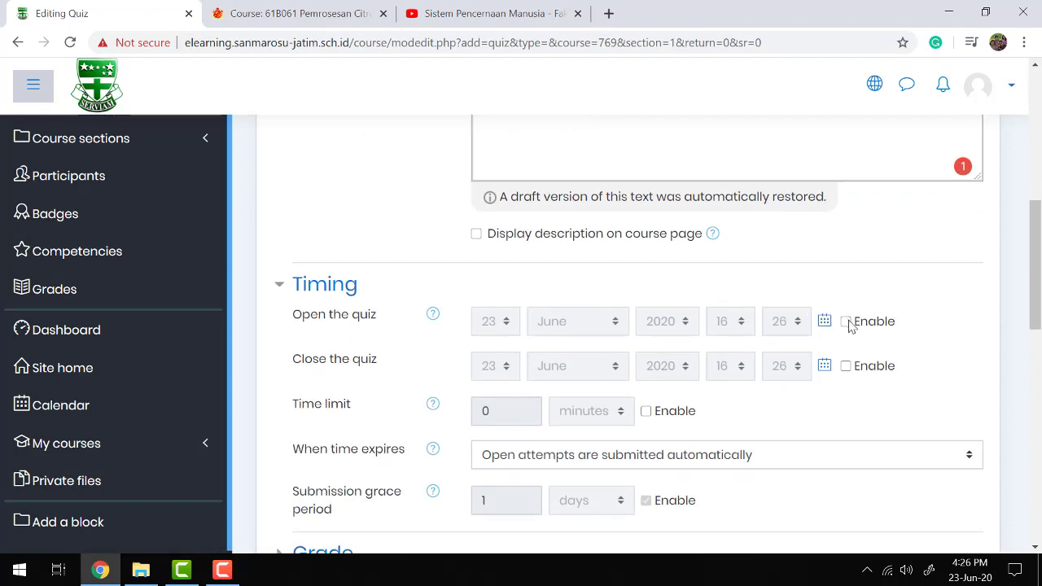
click(847, 322)
click(847, 366)
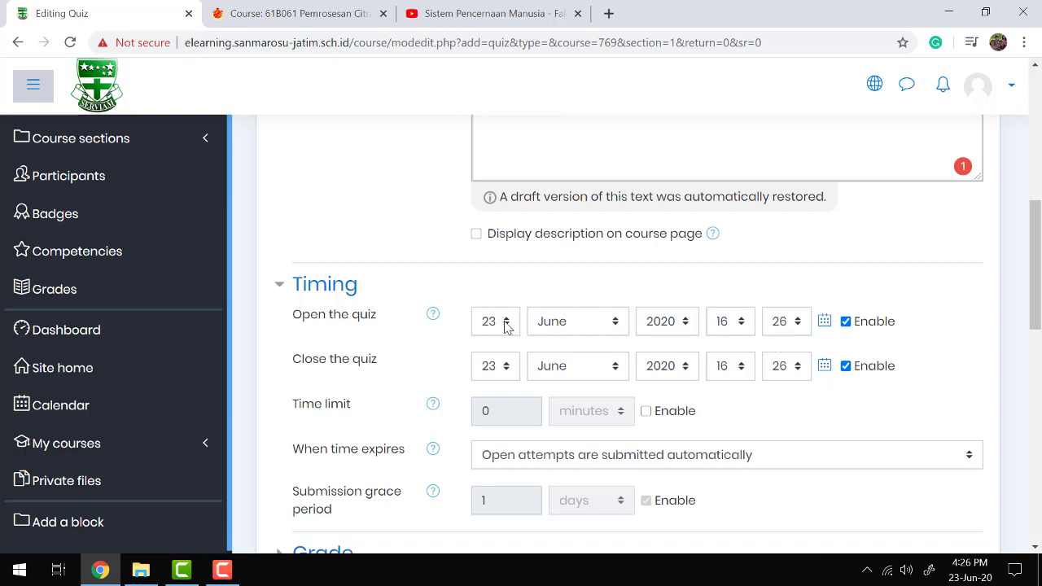
click(799, 324)
scroll(802, 21, up, 3)
click(786, 12)
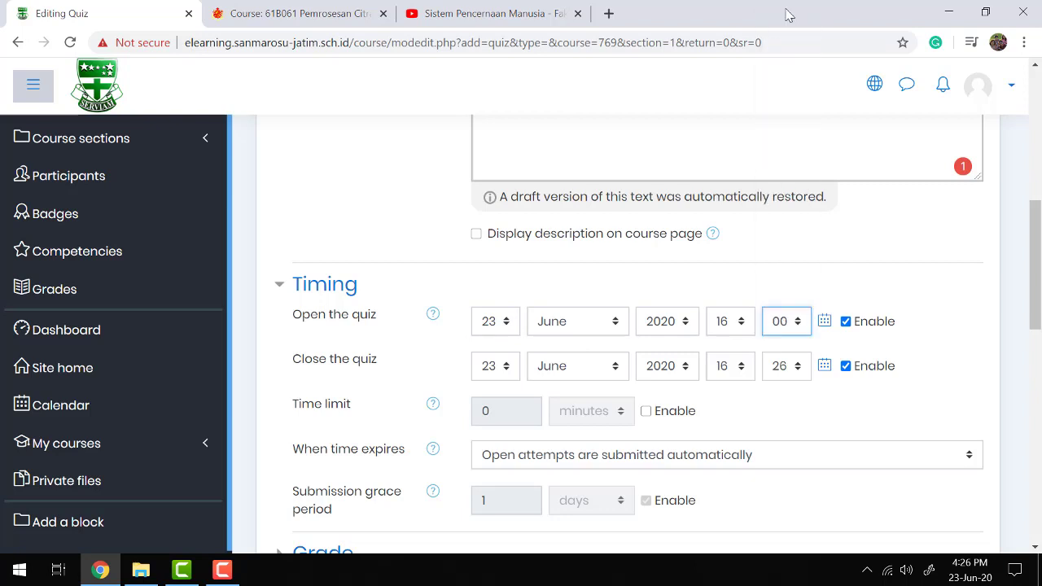
Set the quiz's closing time to 18:00 on the same day.
click(740, 367)
click(725, 341)
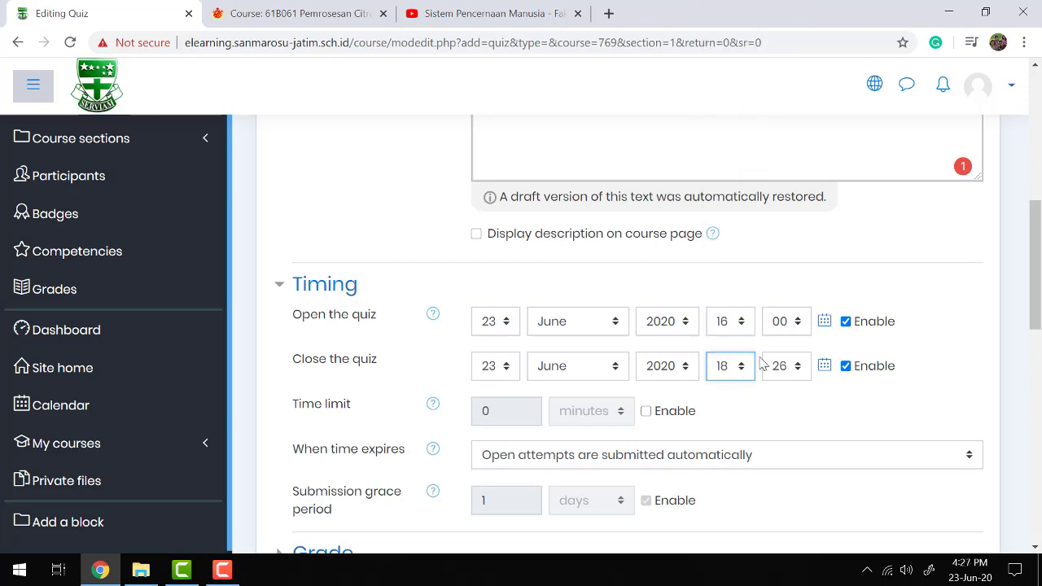
click(784, 370)
scroll(778, 168, up, 3)
click(784, 11)
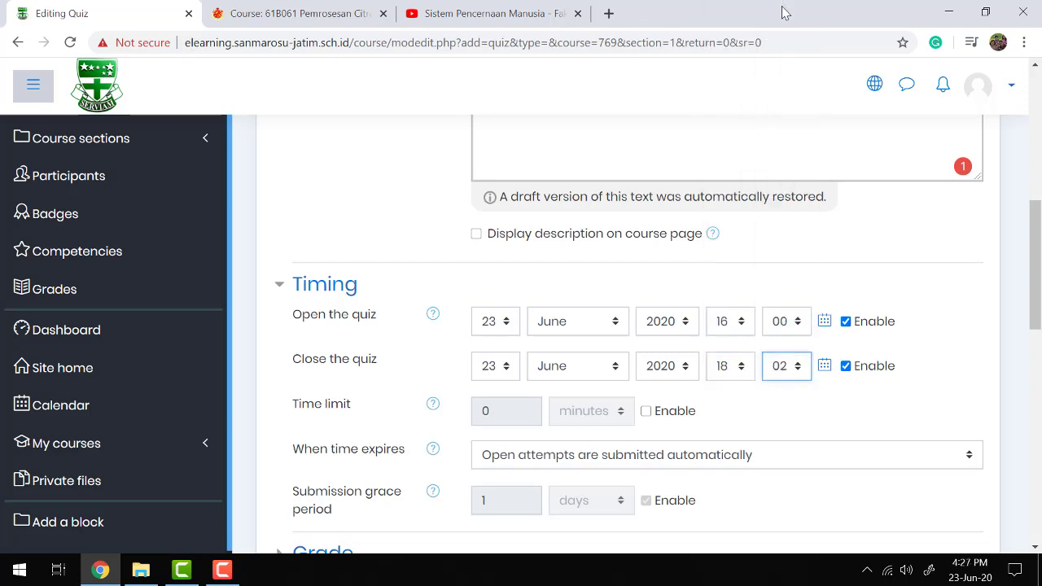
click(799, 367)
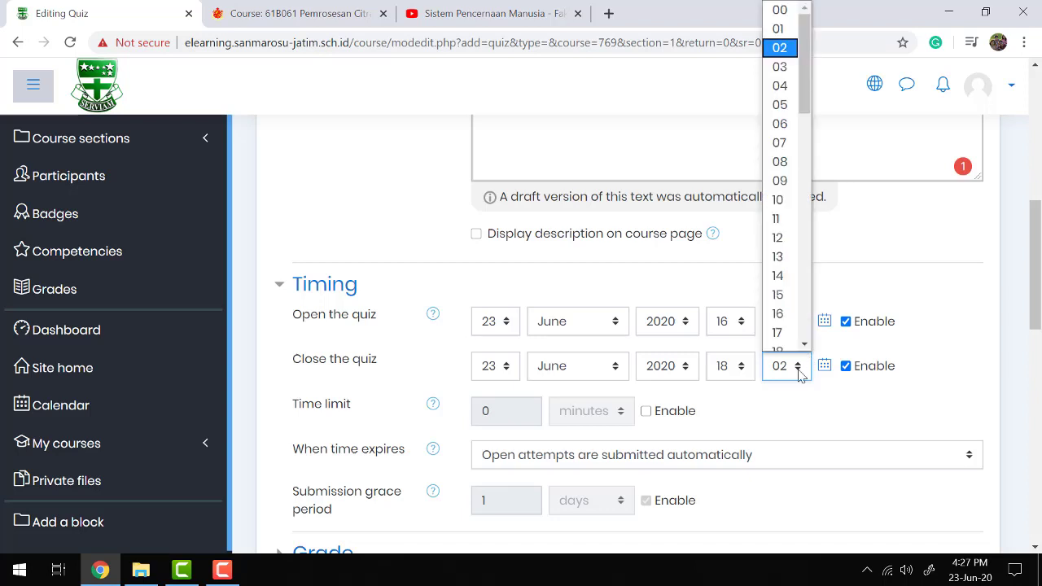
click(784, 12)
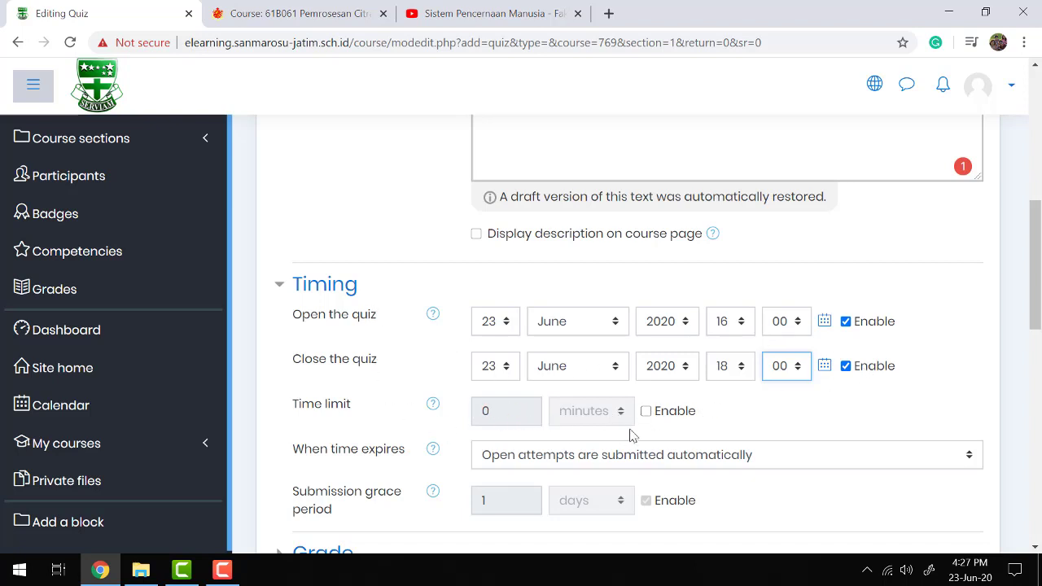
Set the quiz's allowed attempts to 1 in the Grade settings.
scroll(633, 436, down, 1)
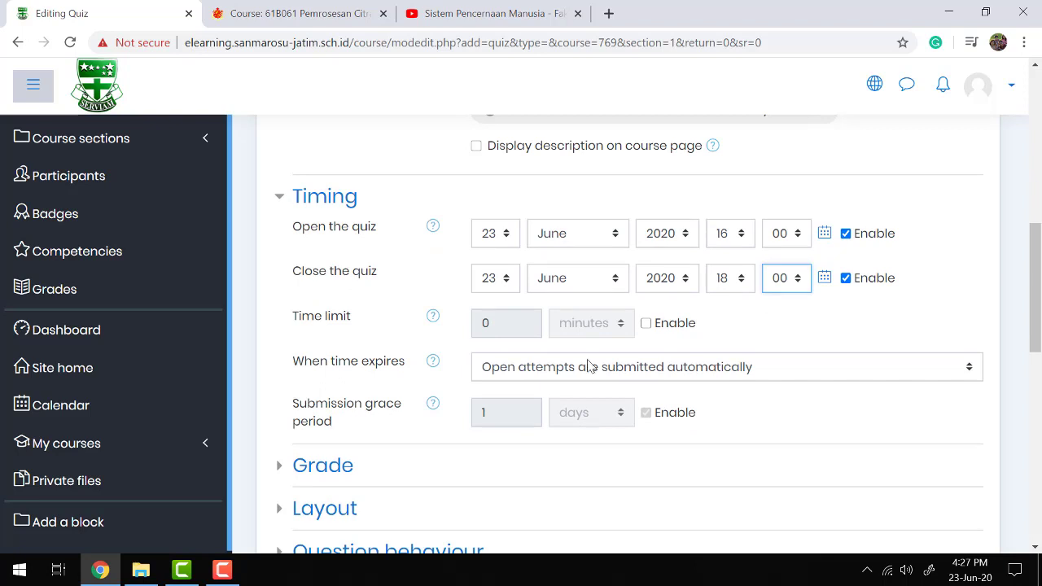
scroll(590, 365, down, 1)
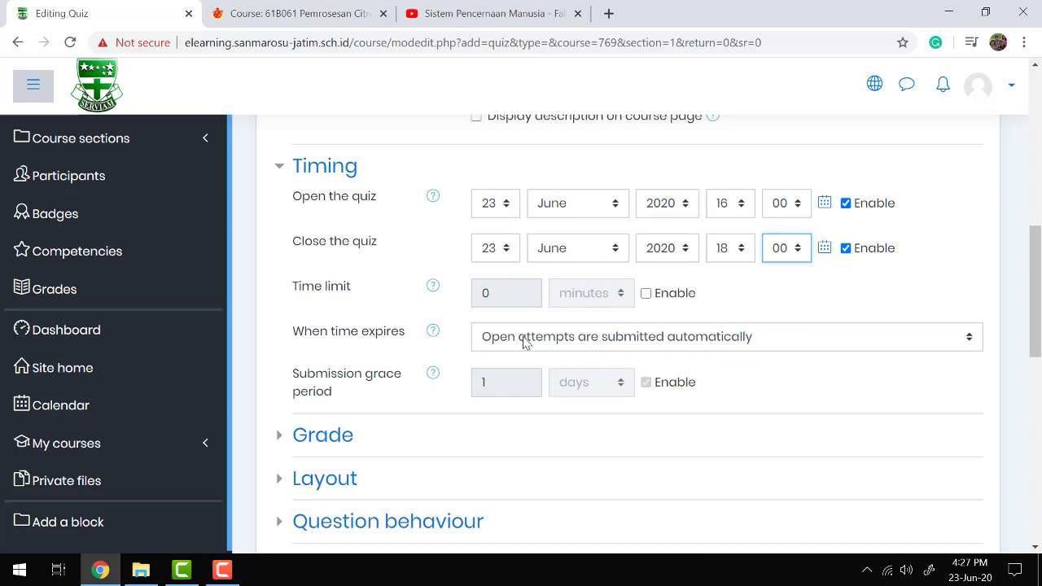
scroll(567, 356, down, 1)
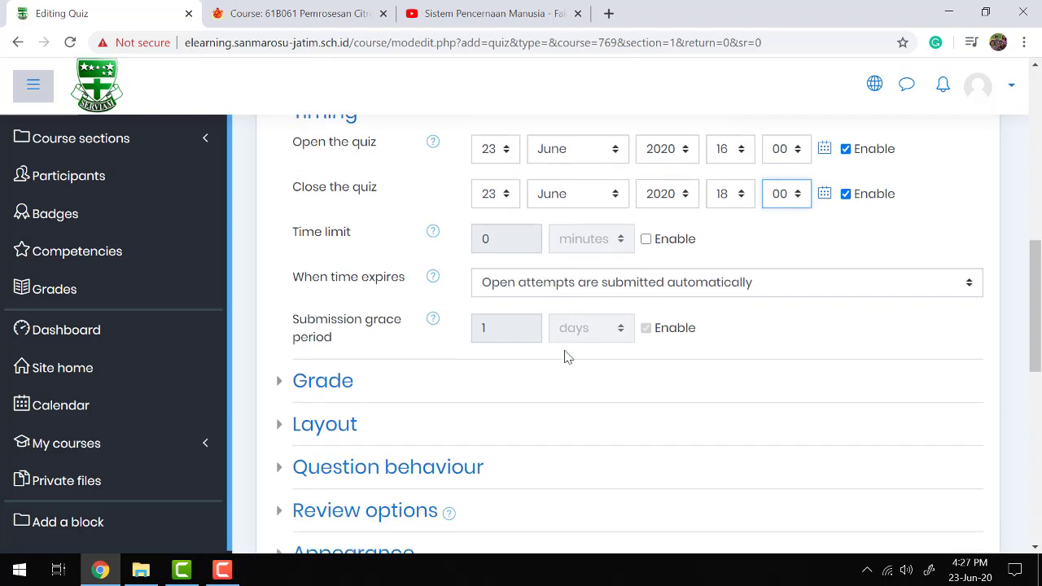
click(281, 370)
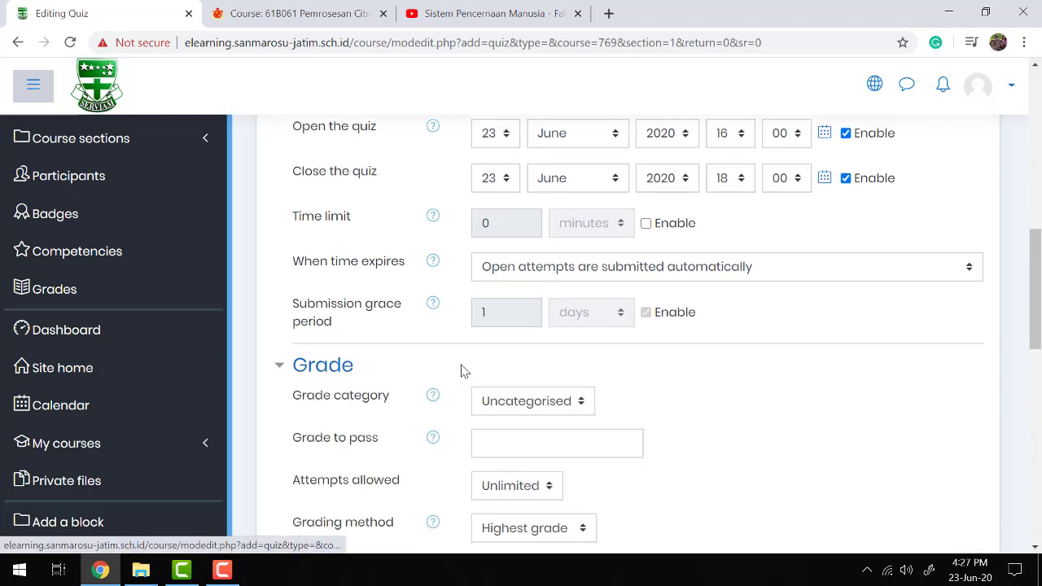
scroll(460, 367, down, 2)
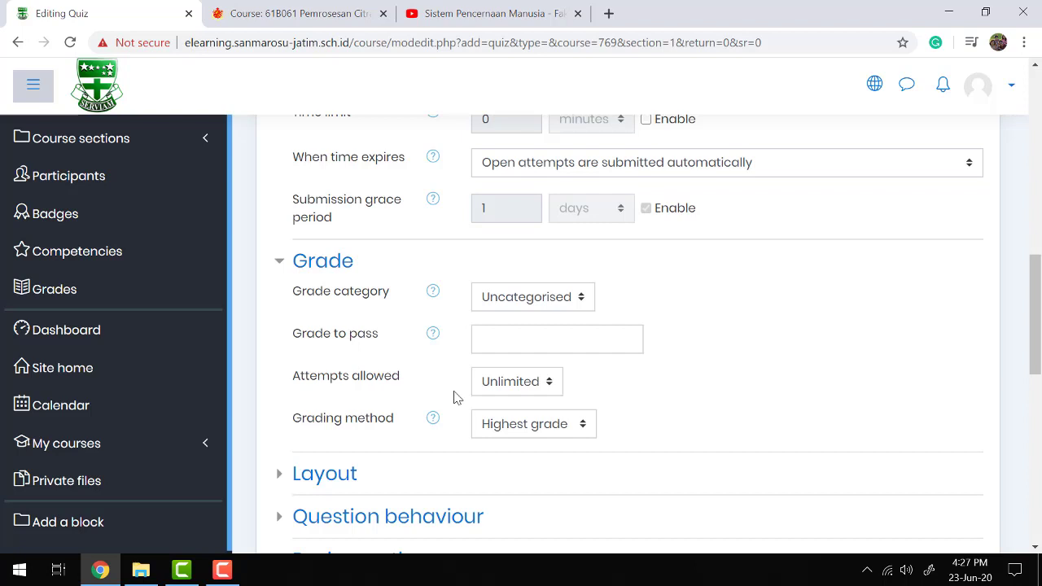
click(498, 389)
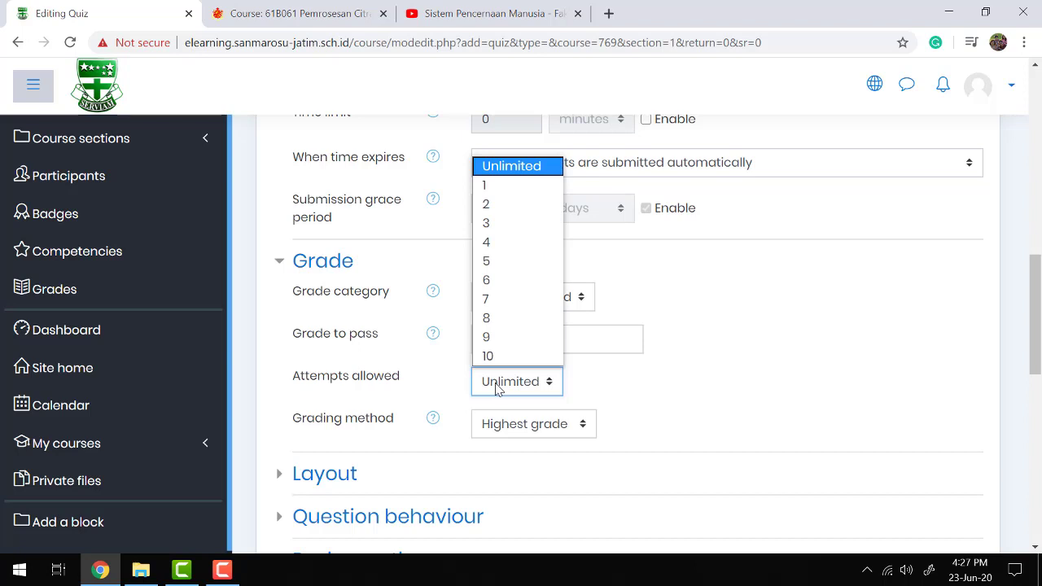
click(515, 188)
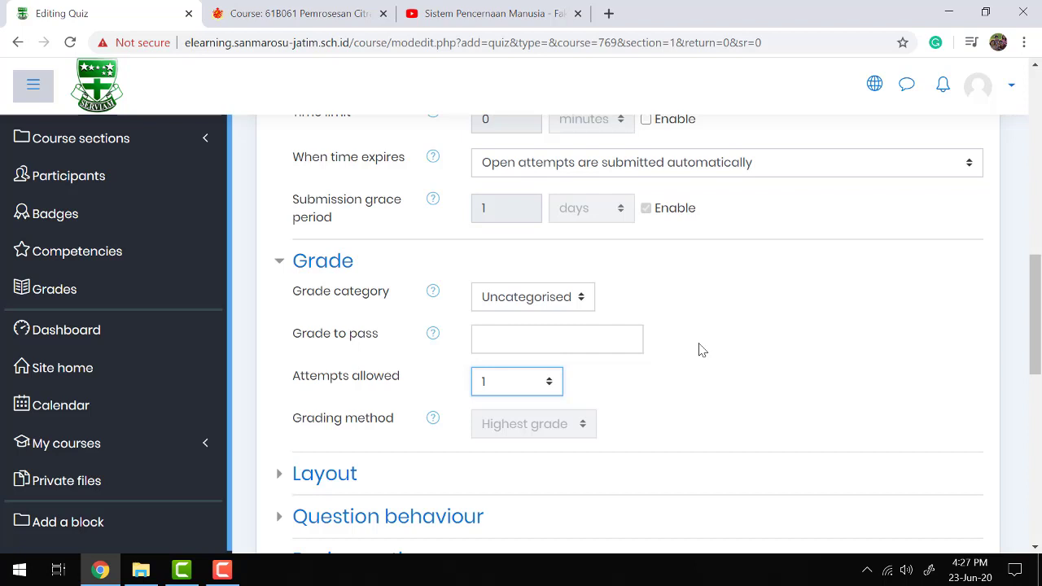
Change the allowed attempts to 2 and look through the available grading methods.
click(551, 384)
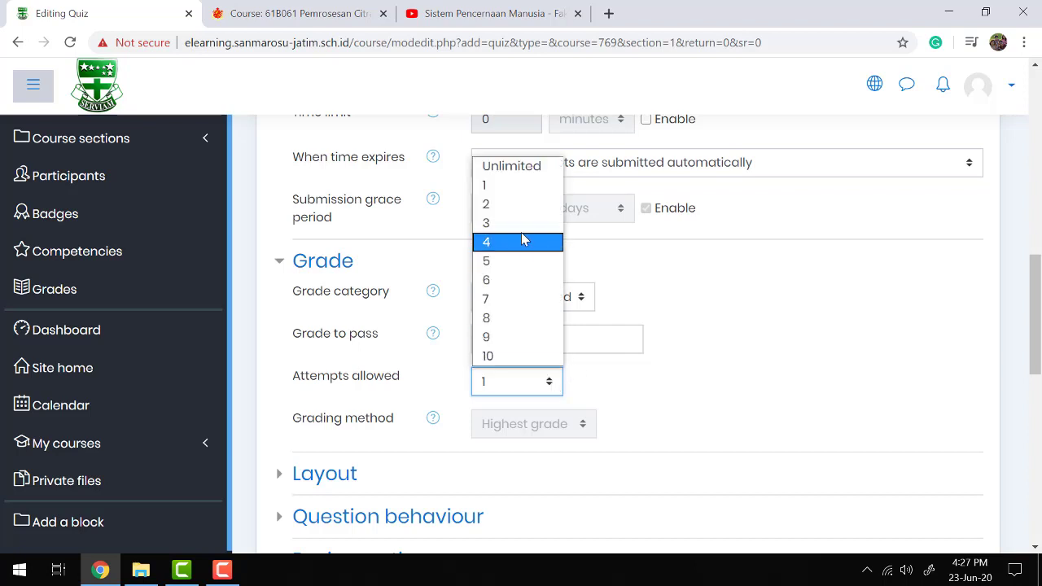
click(516, 204)
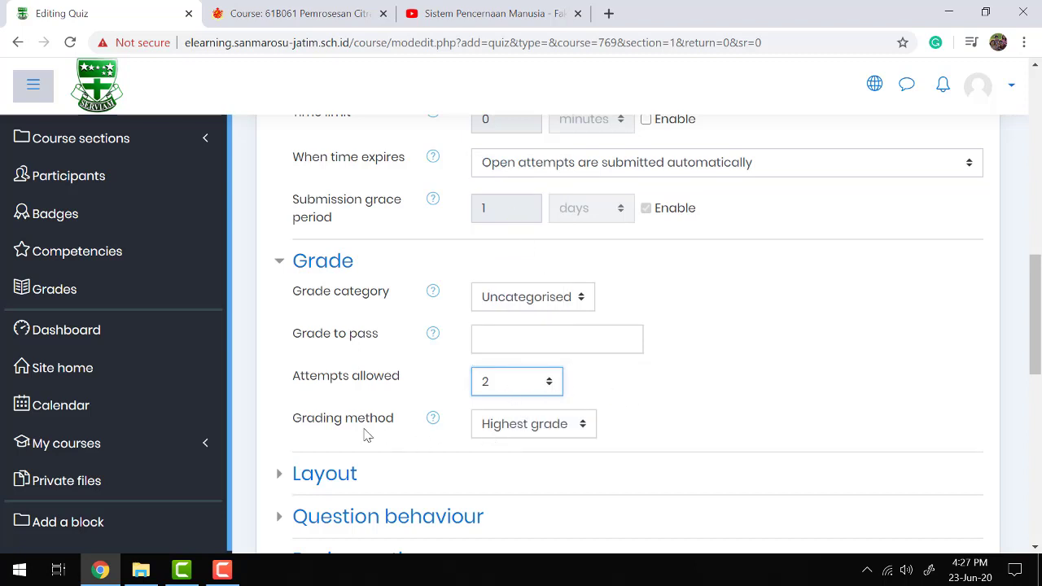
click(533, 427)
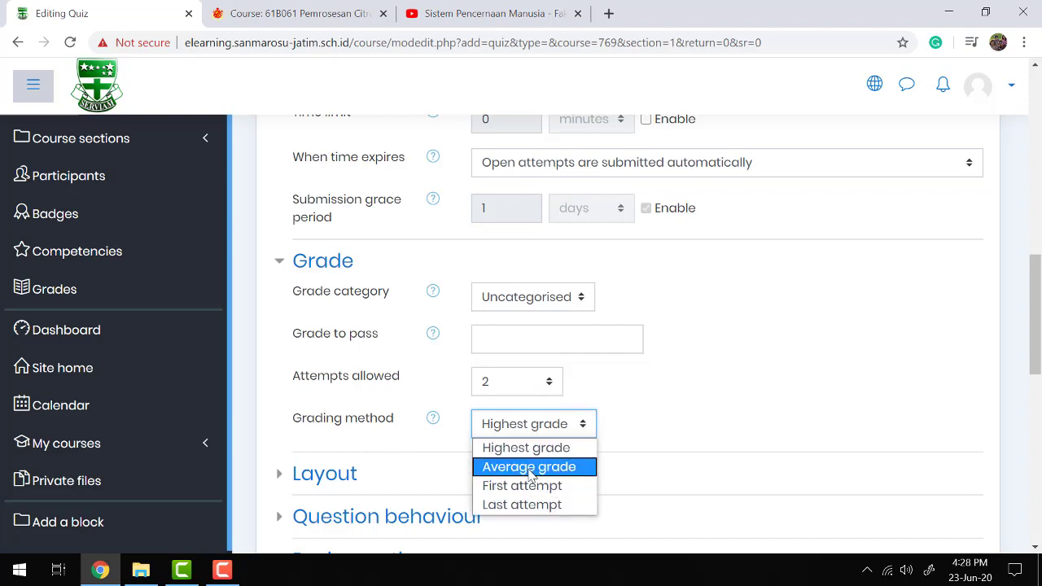
click(684, 419)
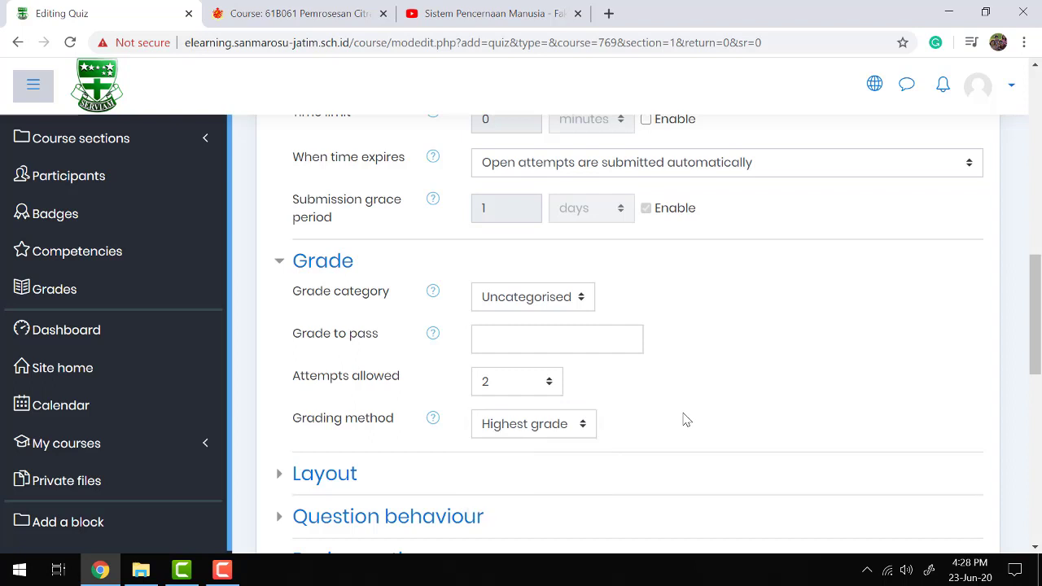
Return the quiz's allowed attempts to 1.
scroll(658, 409, down, 1)
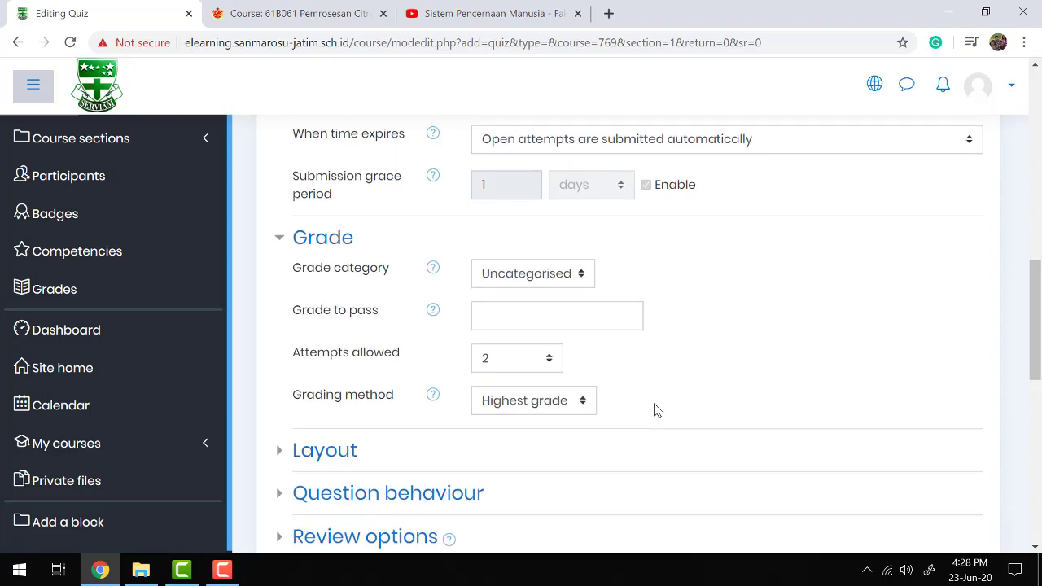
click(549, 367)
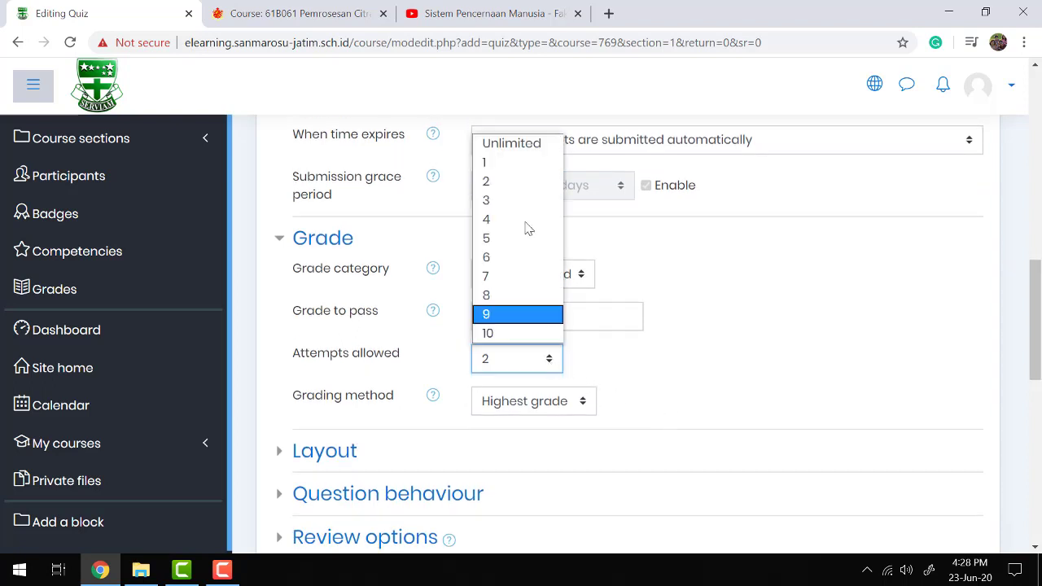
click(521, 163)
In the Review options, turn off every item that students can see immediately after the attempt.
scroll(728, 358, down, 1)
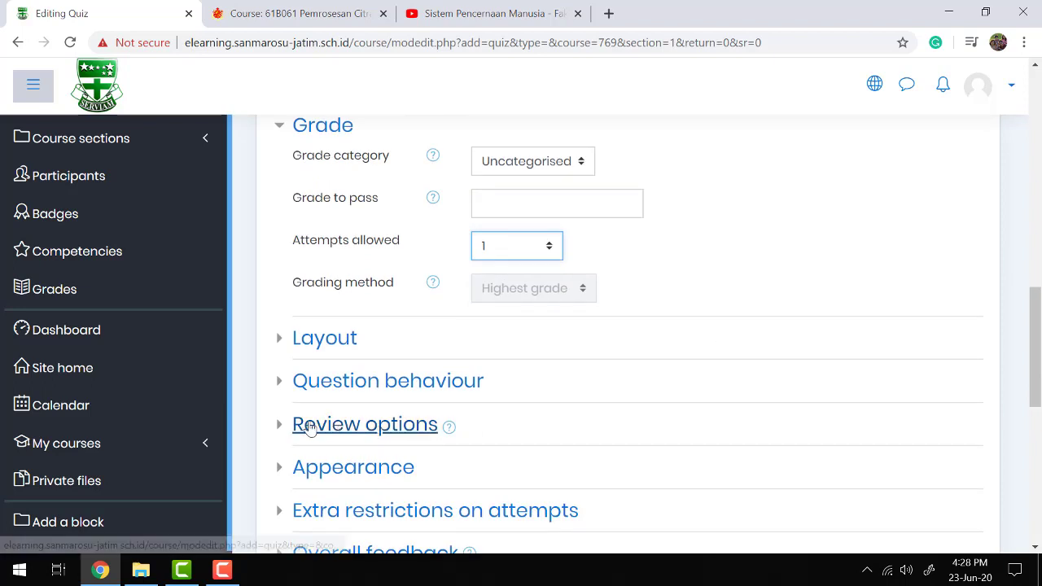
scroll(749, 235, down, 1)
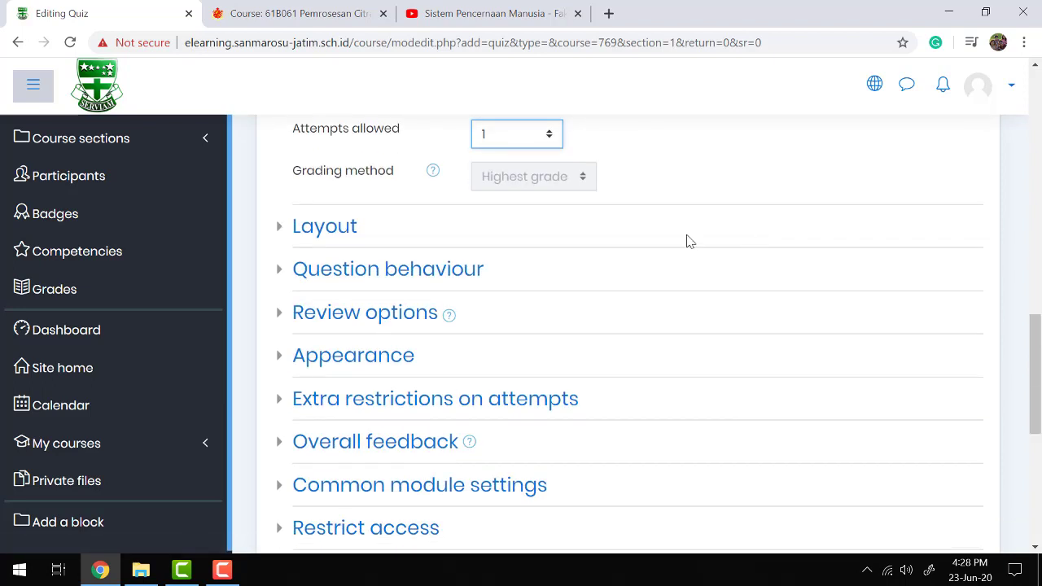
click(281, 320)
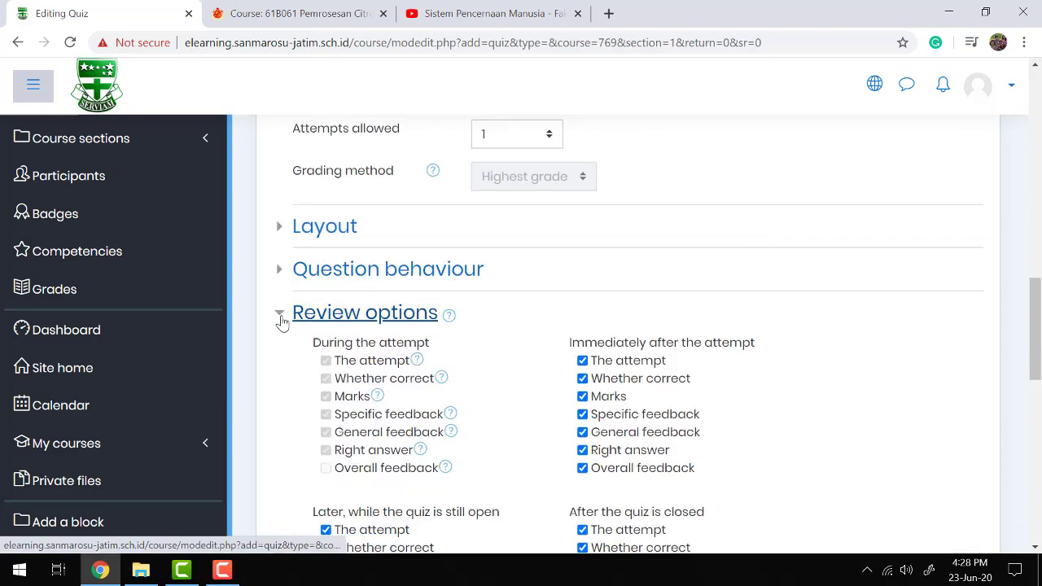
scroll(524, 302, down, 1)
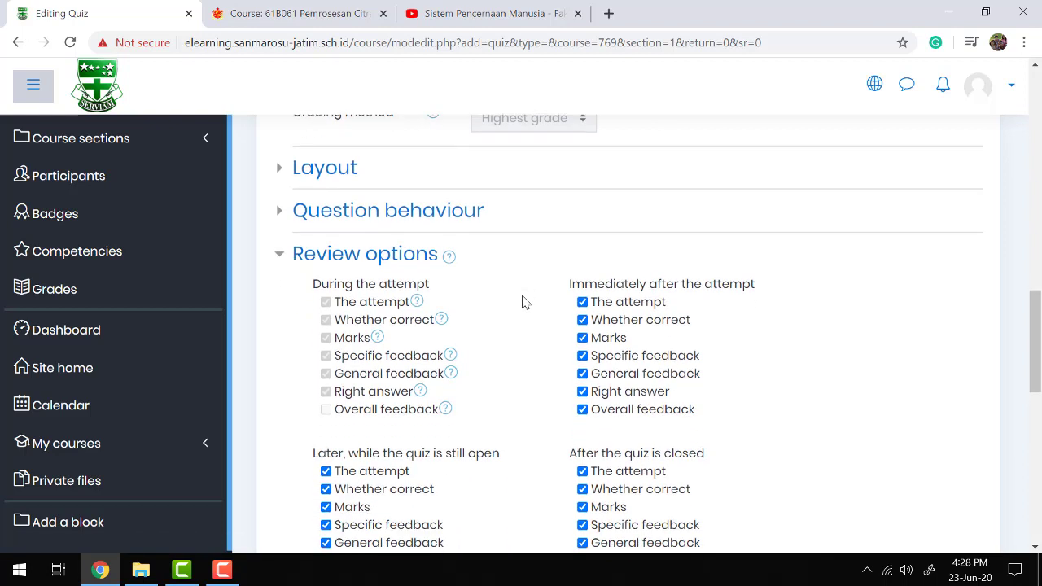
scroll(523, 302, down, 1)
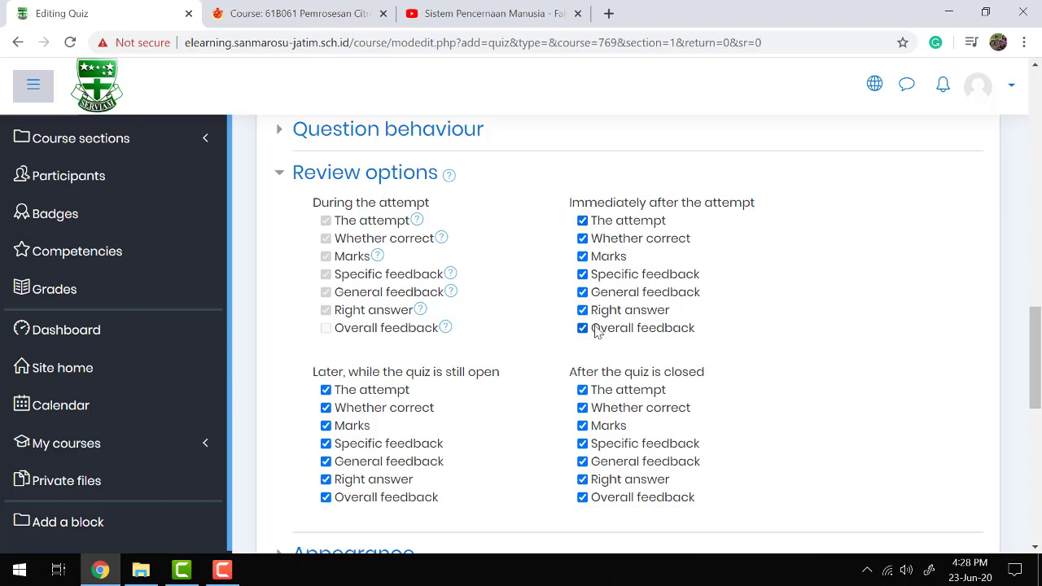
click(583, 226)
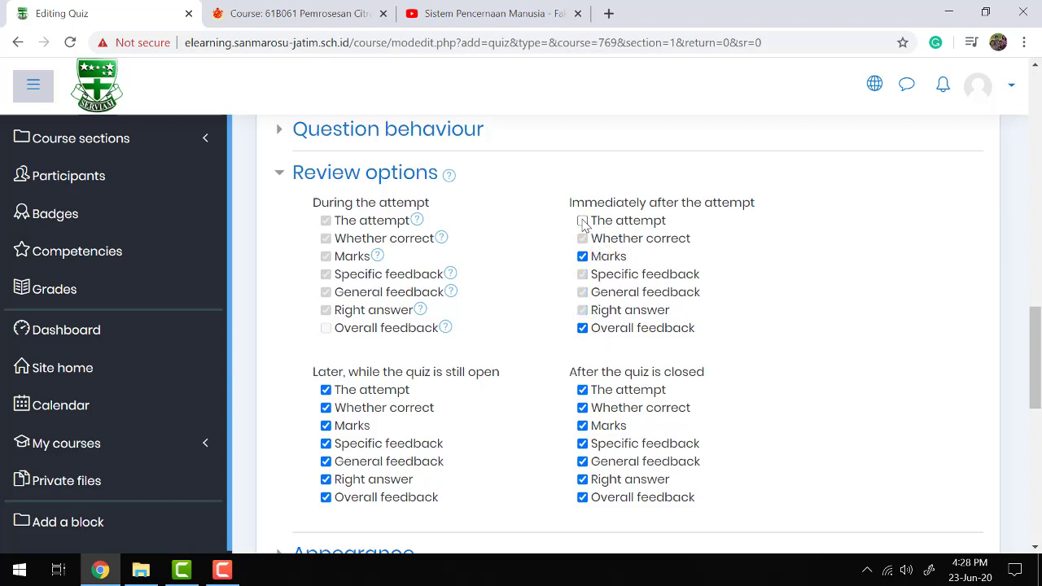
click(583, 223)
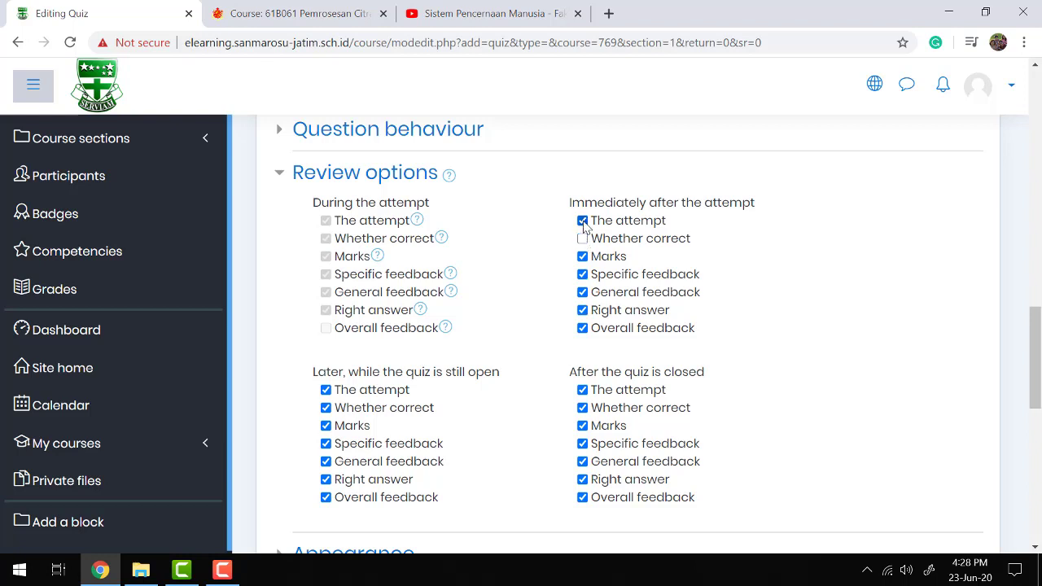
click(583, 223)
click(583, 257)
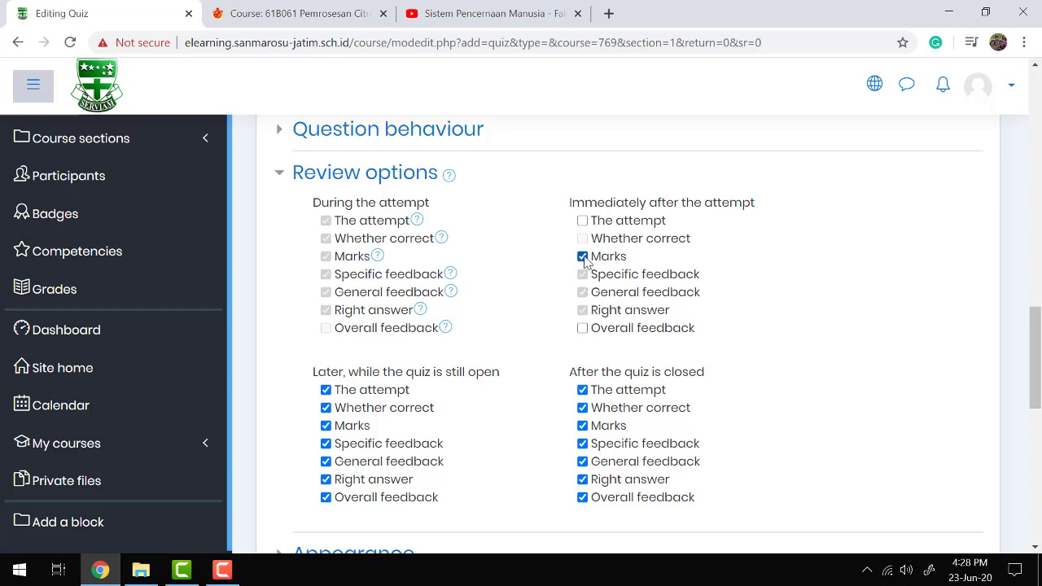
click(582, 220)
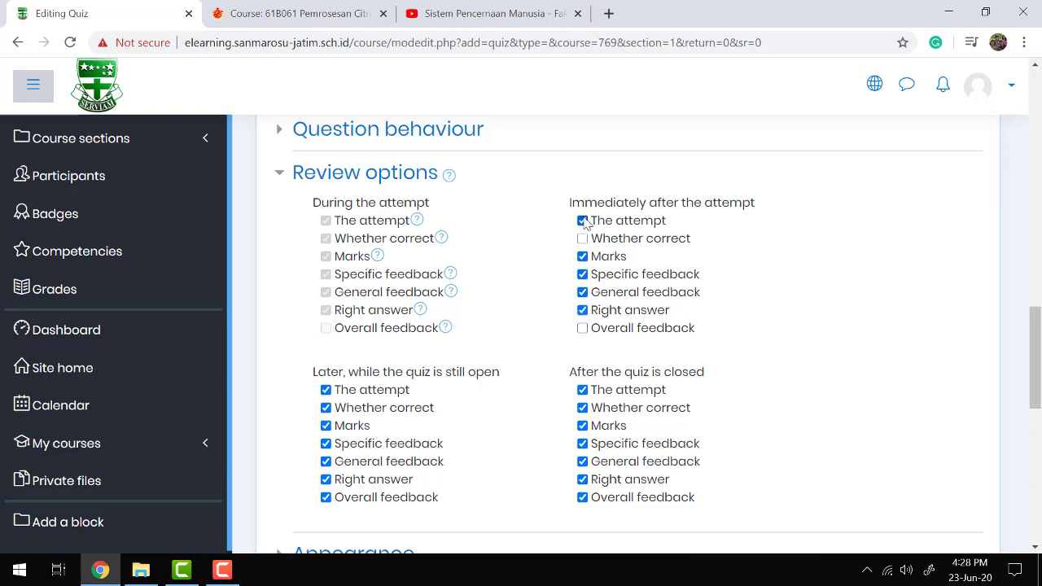
click(582, 293)
click(582, 222)
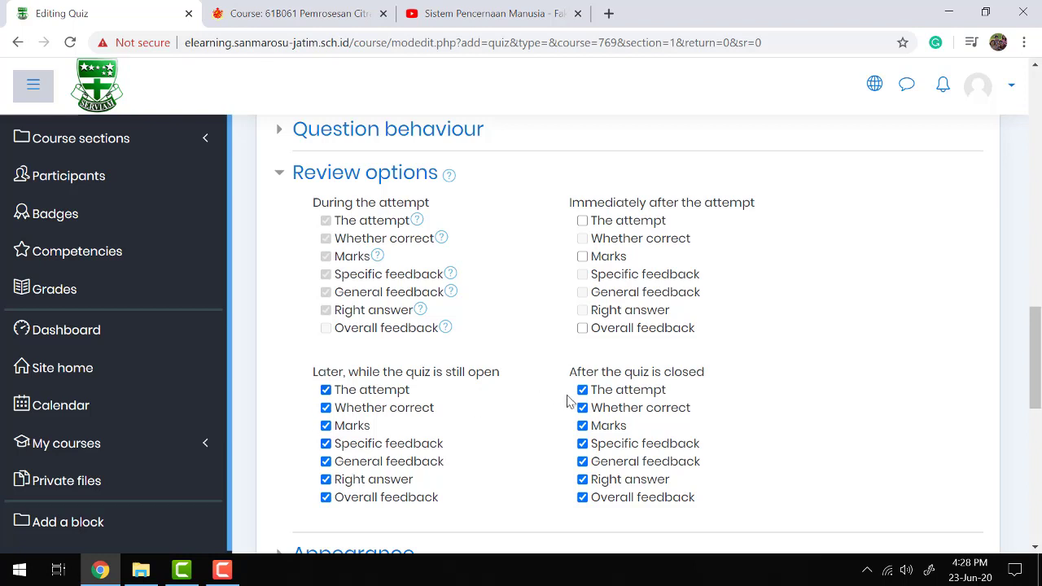
Turn off every review item for the period later, while the quiz is still open.
click(325, 409)
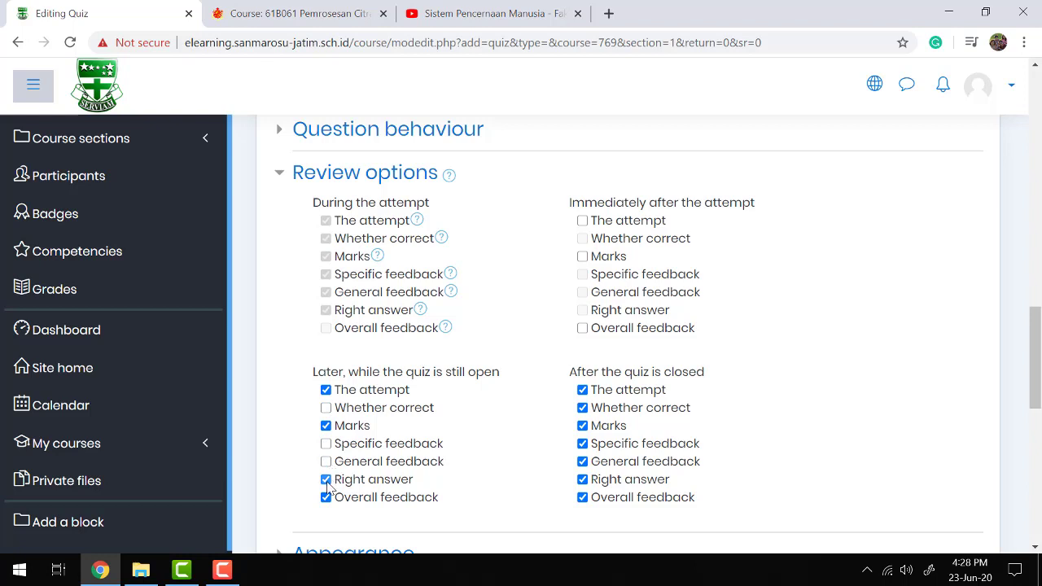
click(327, 482)
click(326, 498)
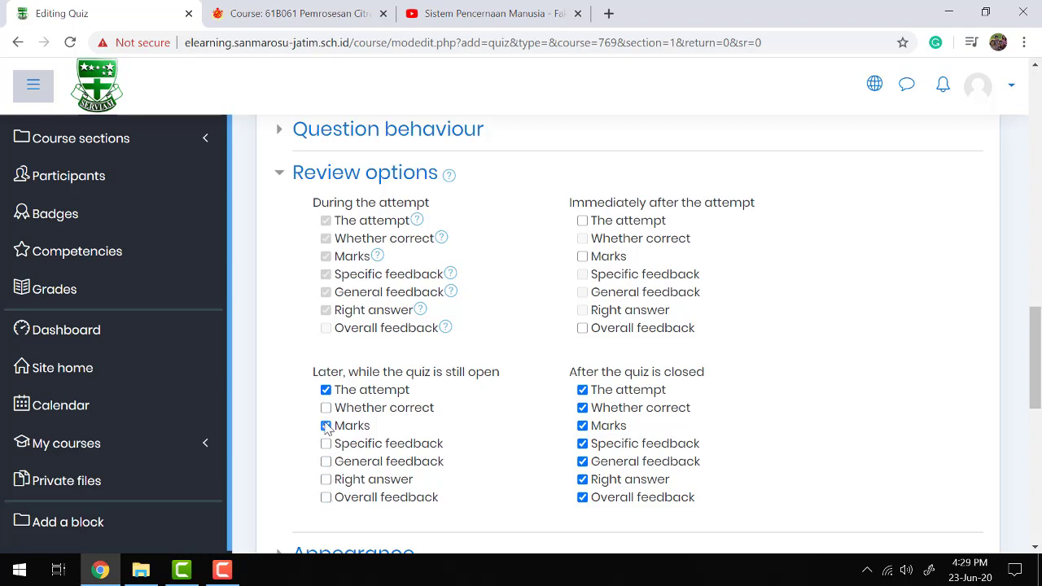
click(326, 425)
click(326, 391)
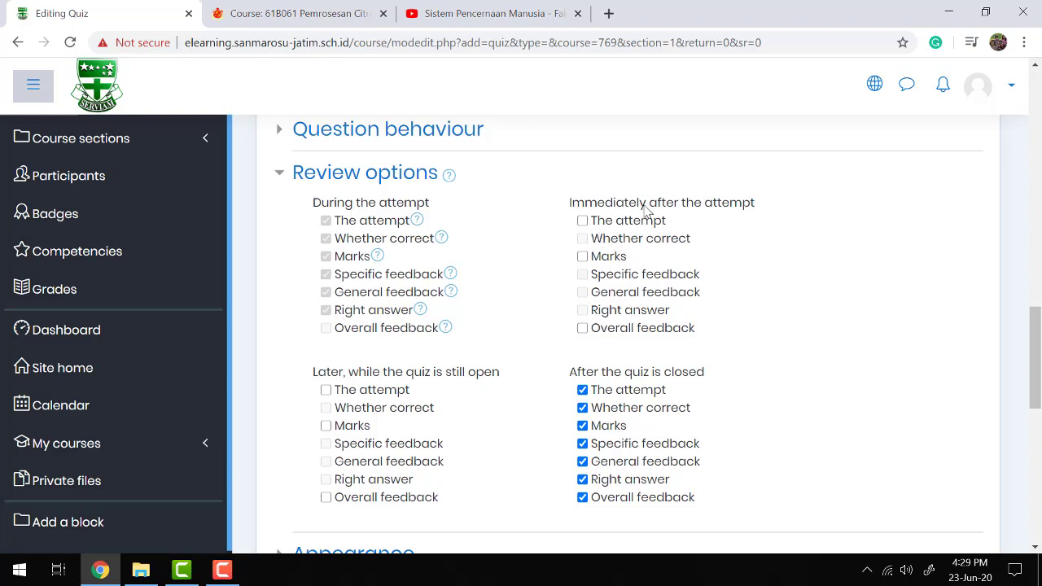
click(583, 225)
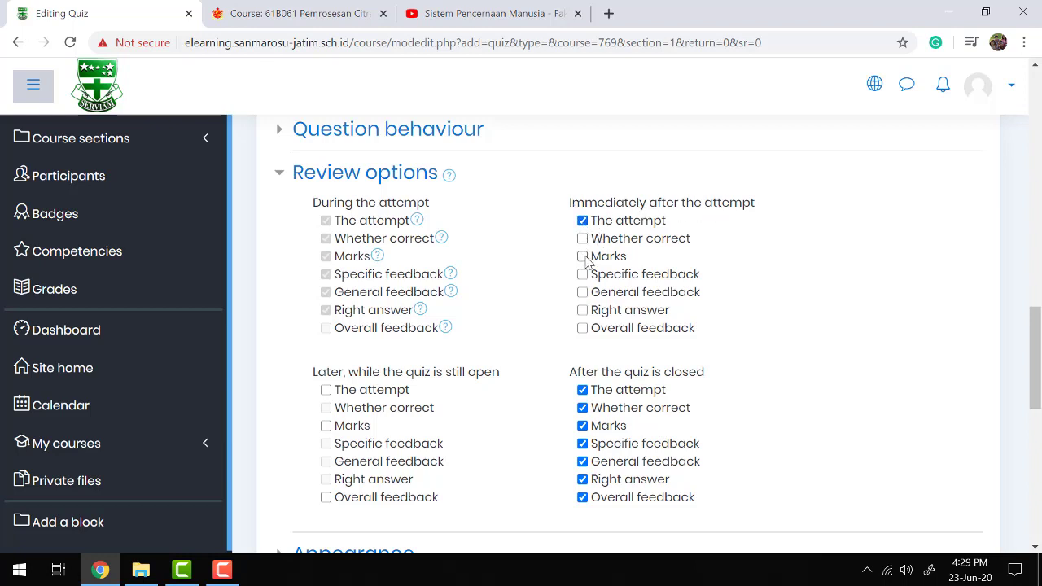
click(584, 257)
click(582, 257)
click(582, 222)
Save the quiz settings, returning to the course, and open TES 1 SISTEM PENCERNAAN from TOPIK 1.
scroll(512, 444, down, 5)
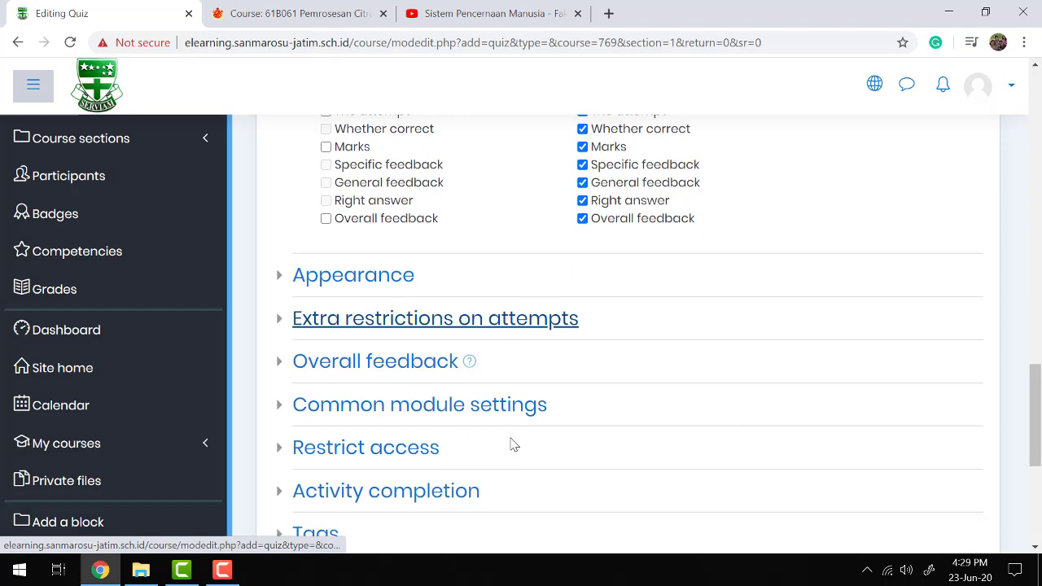
click(521, 444)
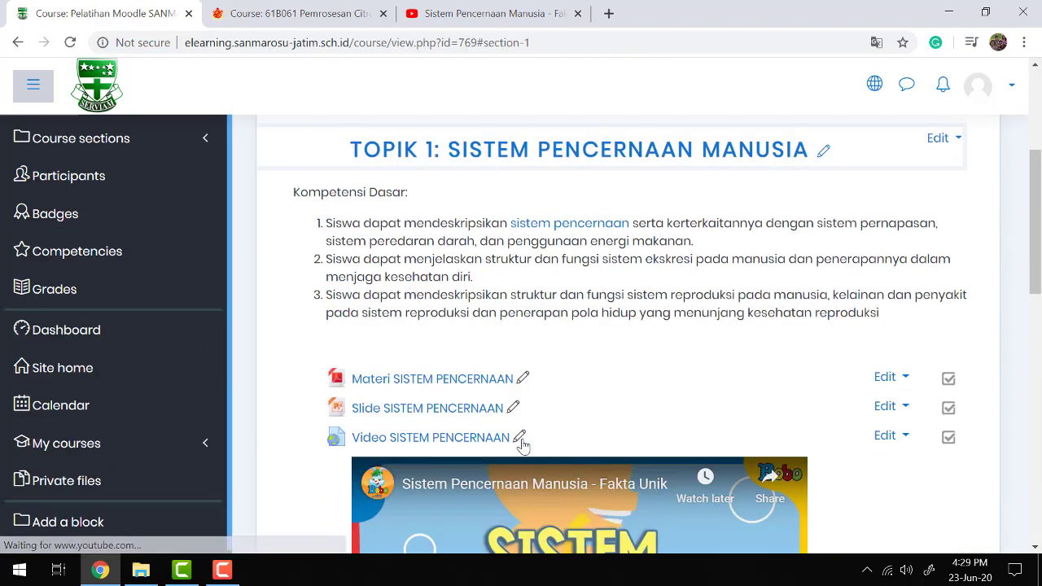
scroll(523, 446, down, 5)
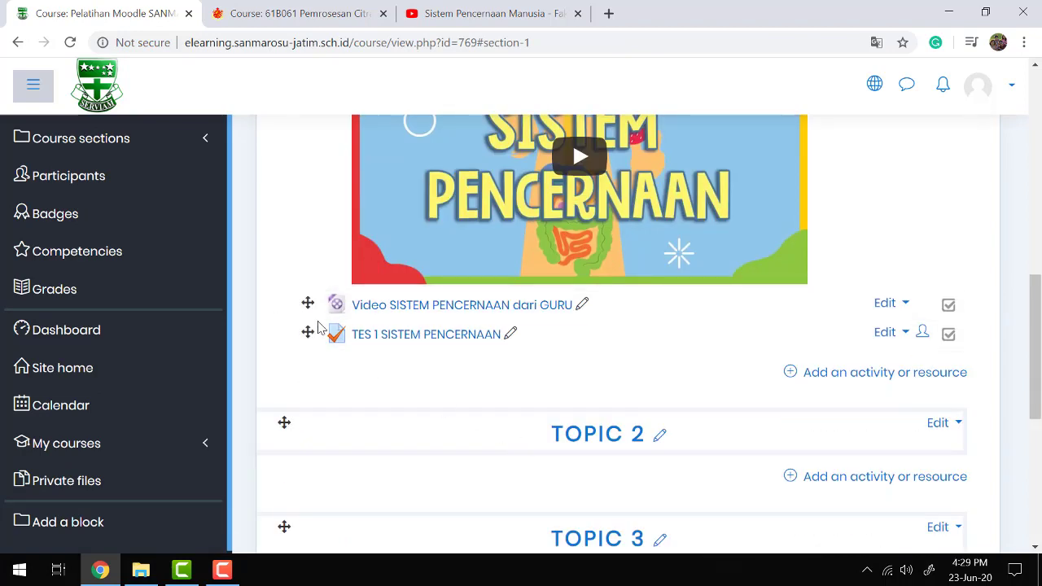
click(444, 335)
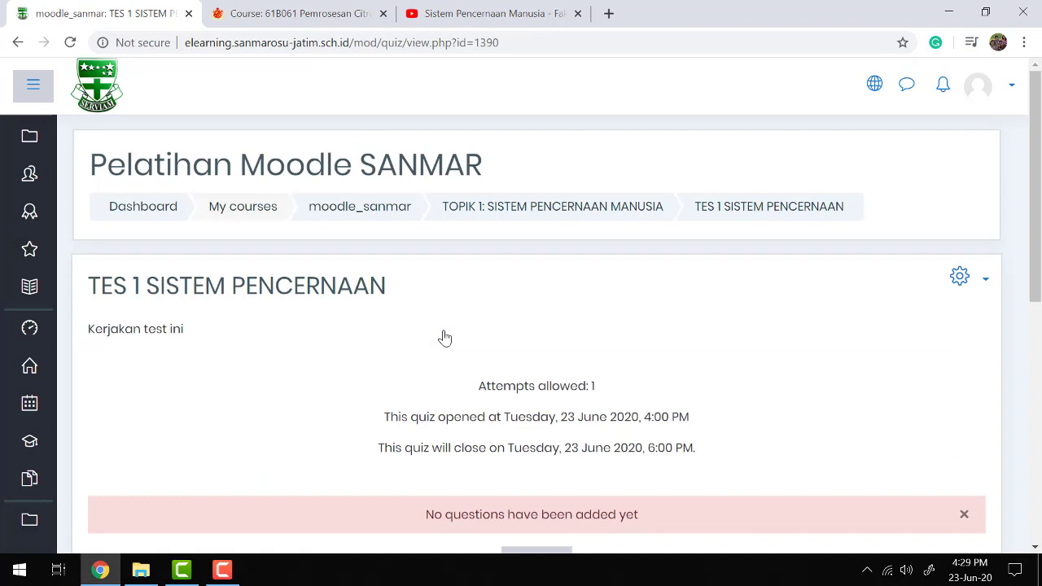
Open TES 1 SISTEM PENCERNAAN for question editing and set its maximum grade to 100.00.
scroll(444, 336, down, 2)
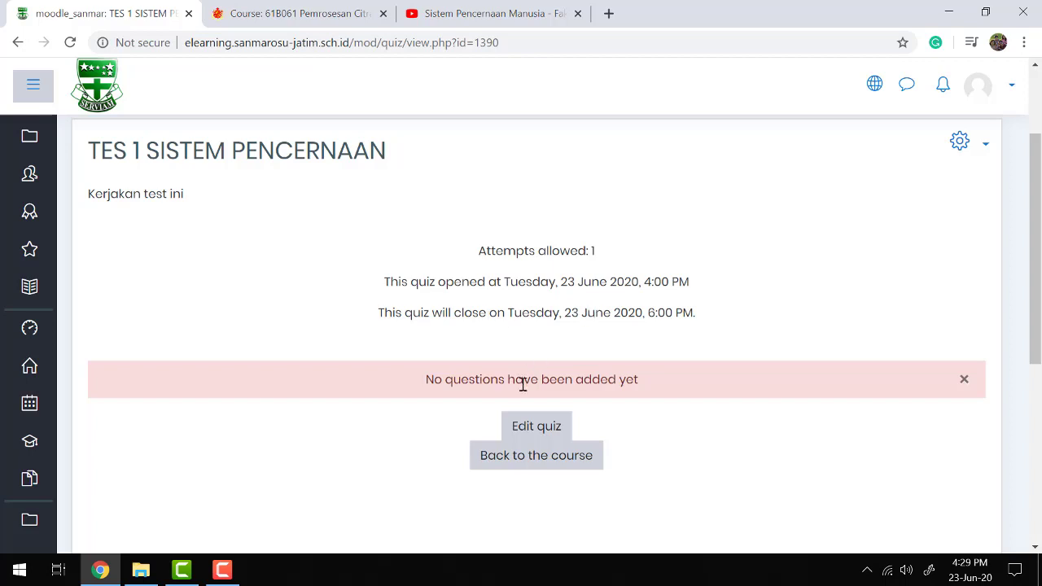
click(527, 428)
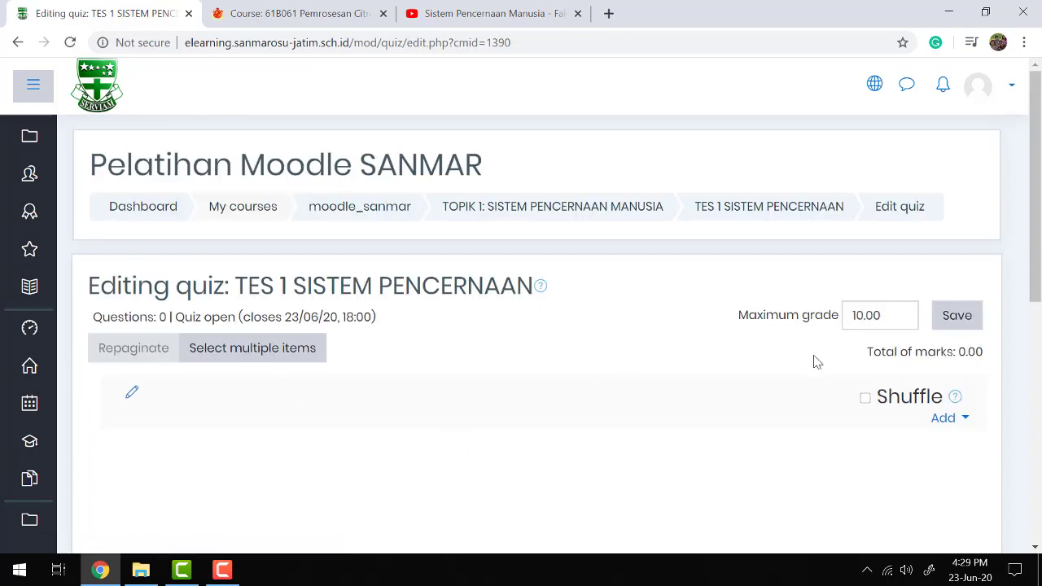
scroll(813, 356, down, 1)
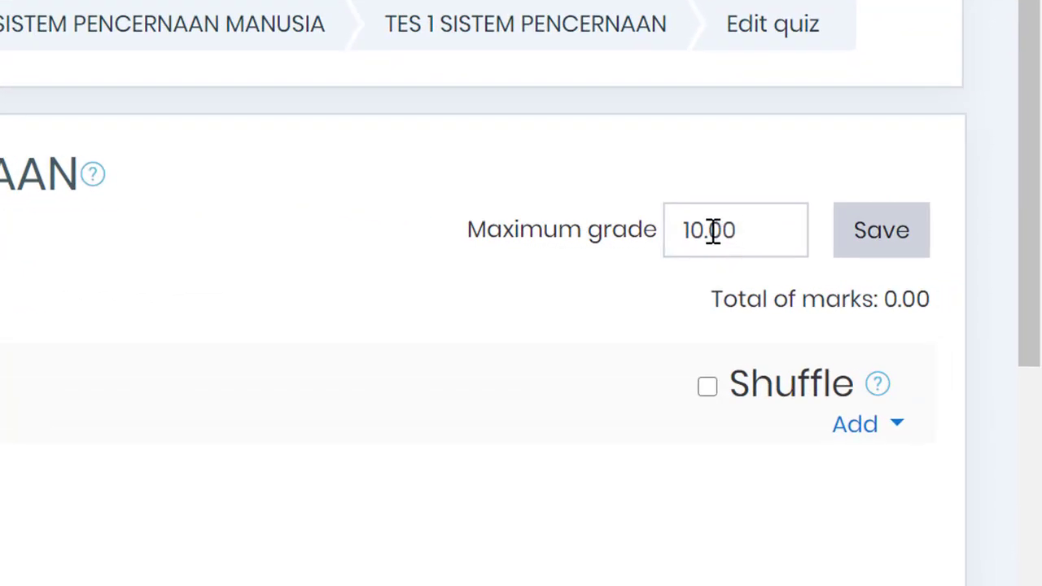
click(704, 234)
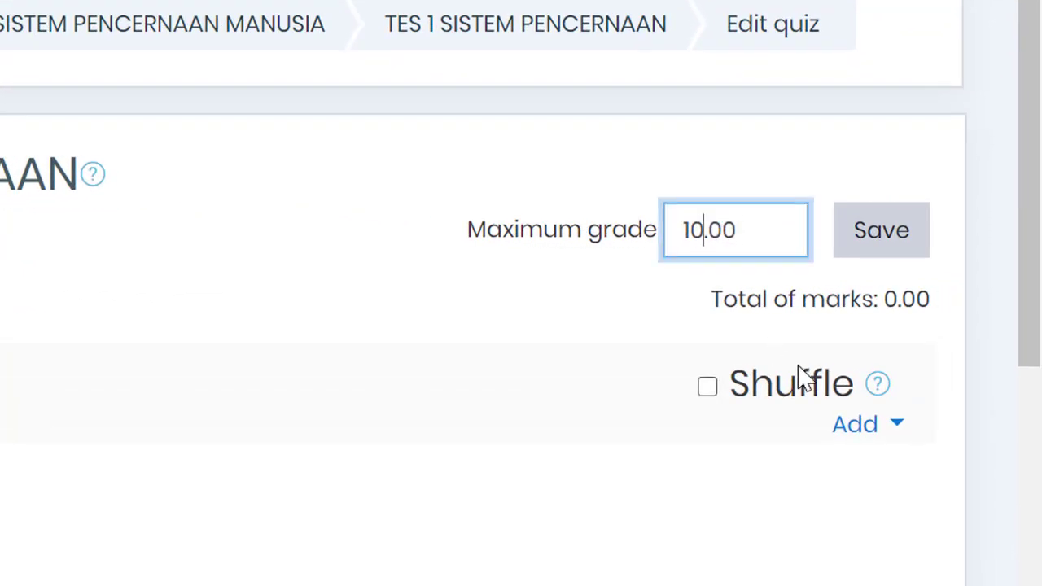
text(0)
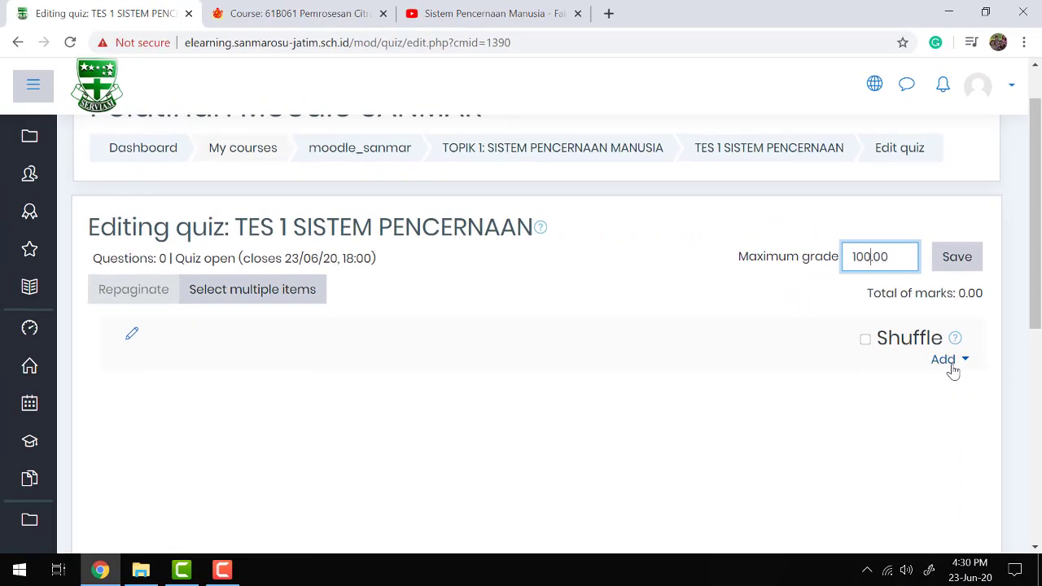
Add a new question of the Multiple choice type to the quiz.
click(864, 431)
click(949, 359)
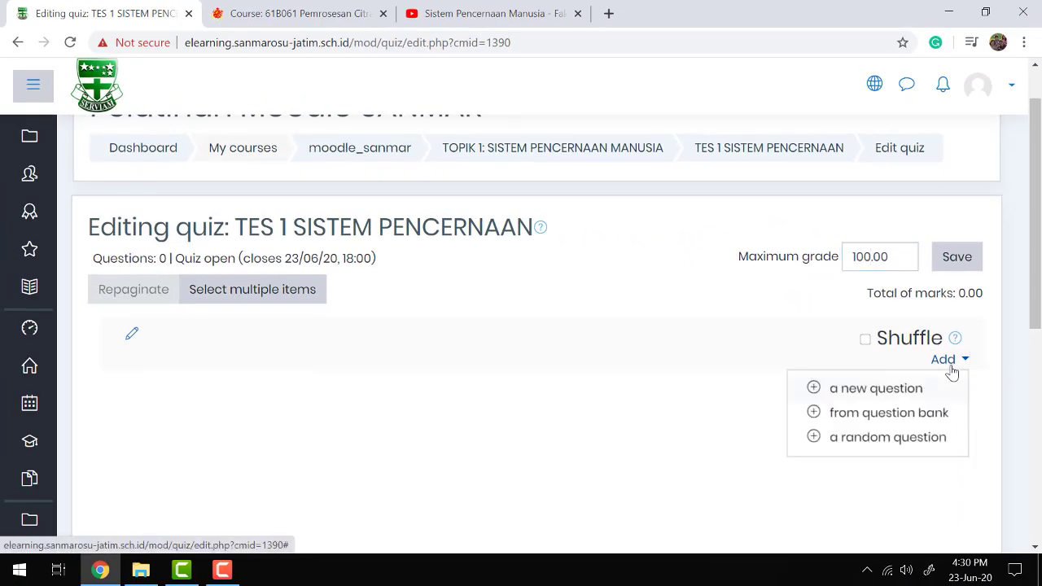
click(864, 391)
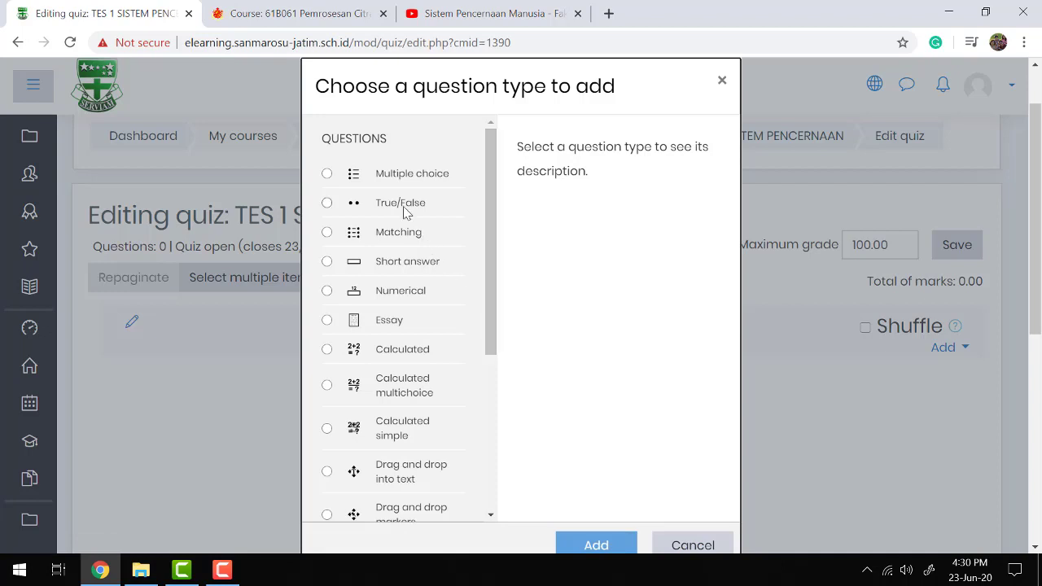
scroll(409, 212, down, 5)
scroll(405, 213, up, 6)
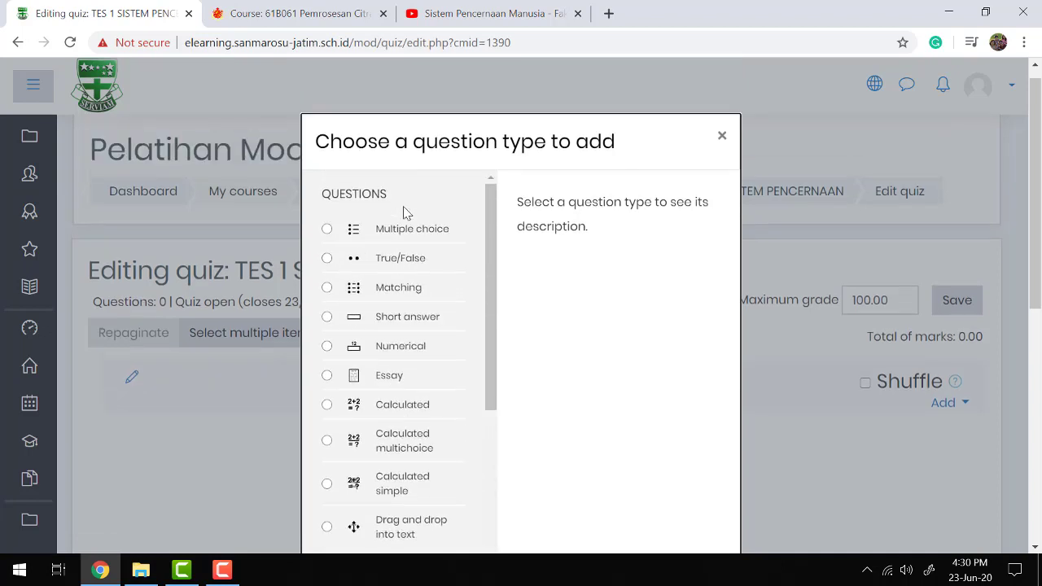
scroll(261, 206, down, 2)
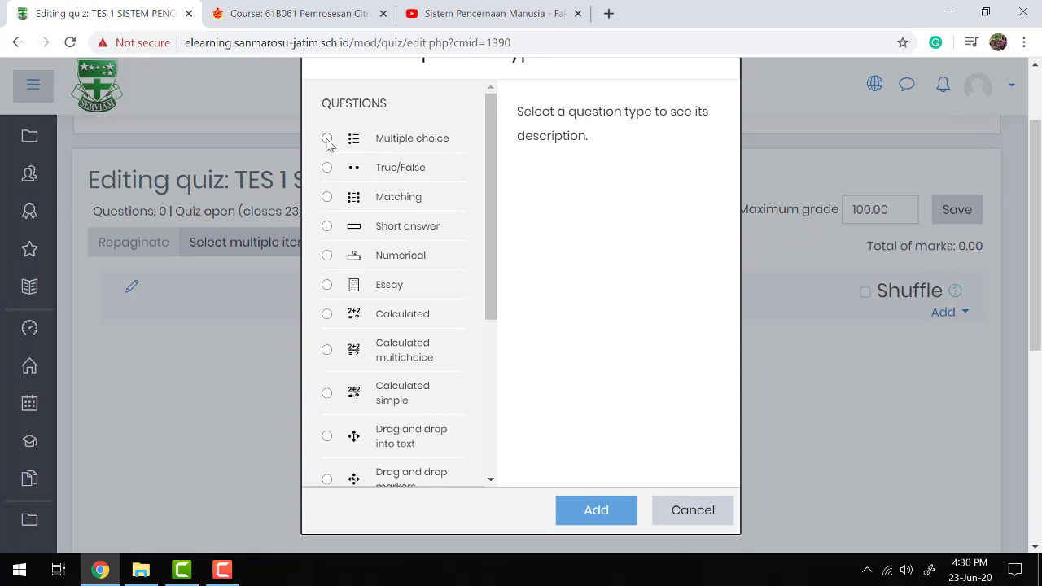
click(327, 139)
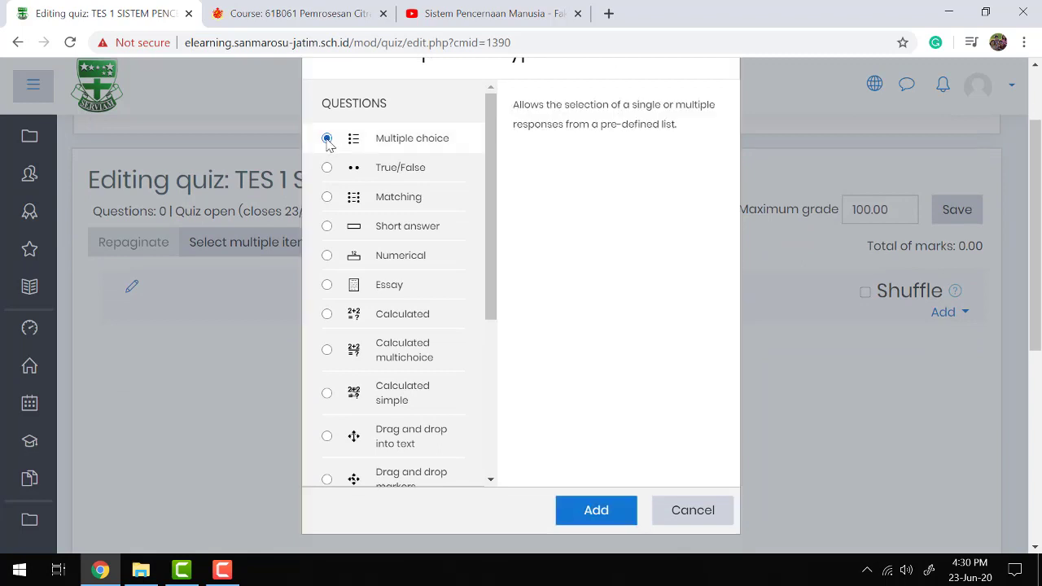
click(574, 510)
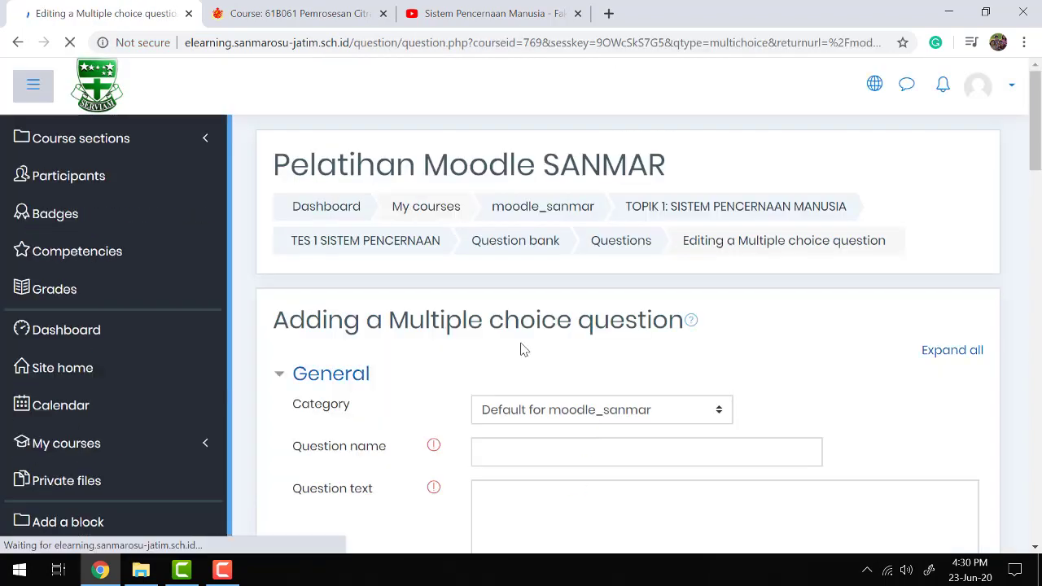
Put the question in the category Default for TES 1 SISTEM PENCERNAAN and name it "Soal 1".
scroll(524, 350, down, 2)
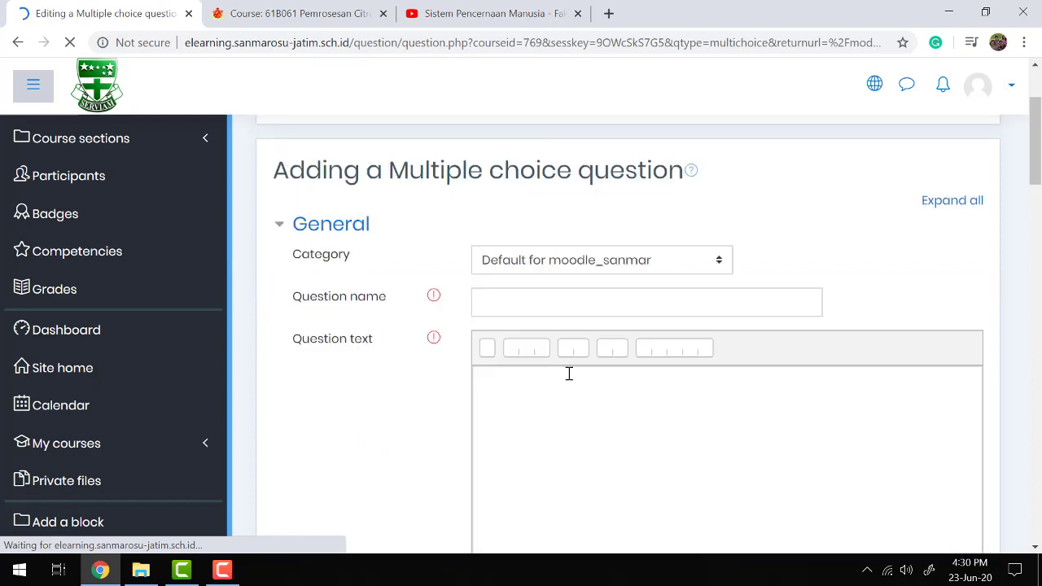
click(607, 260)
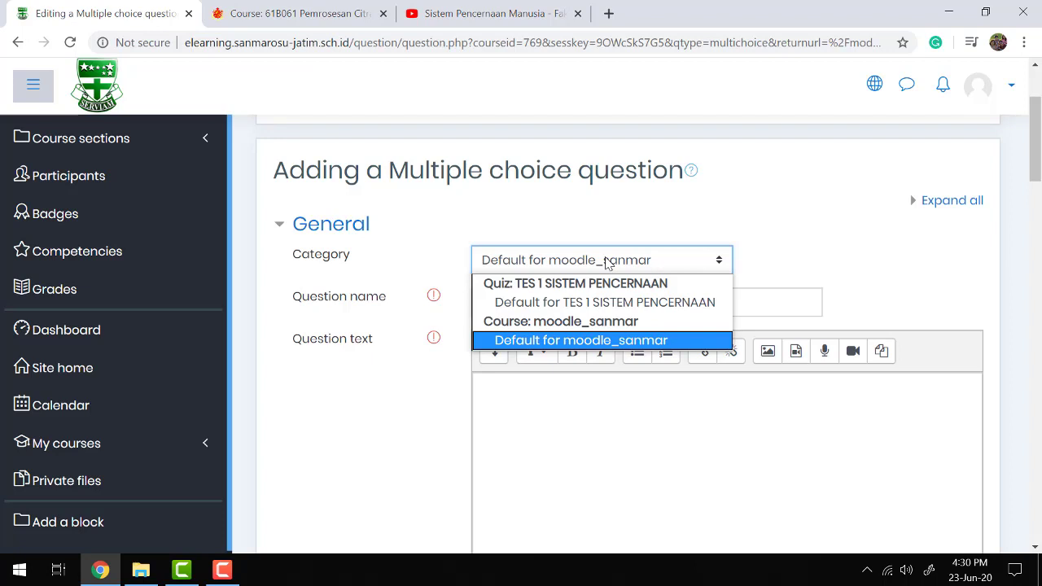
click(557, 303)
click(554, 301)
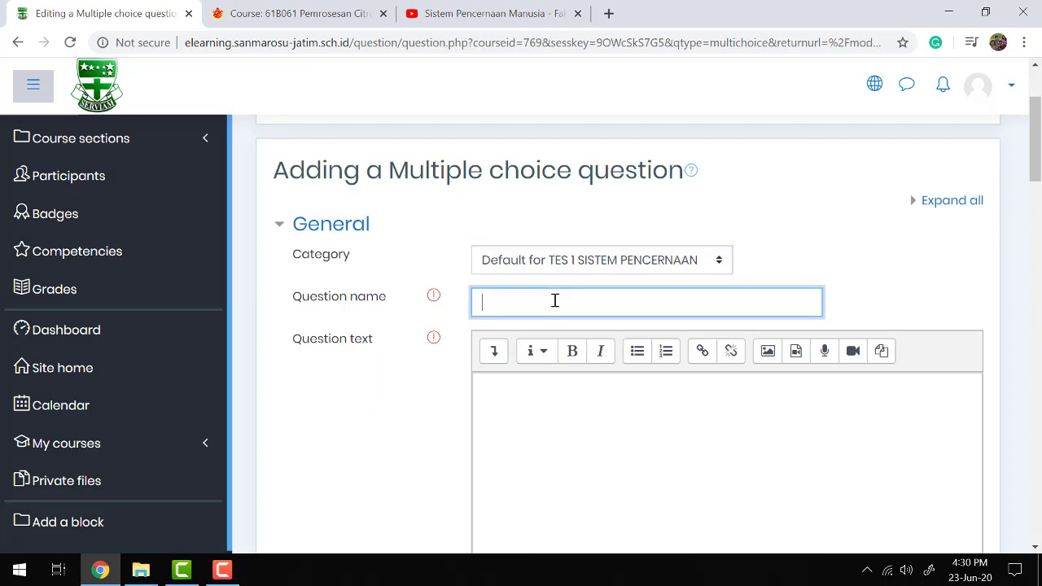
text(Soal 1)
Write the question text "Organ yang merupakan bagian dari sistem pencernaan adalah:".
click(530, 402)
scroll(530, 402, down, 1)
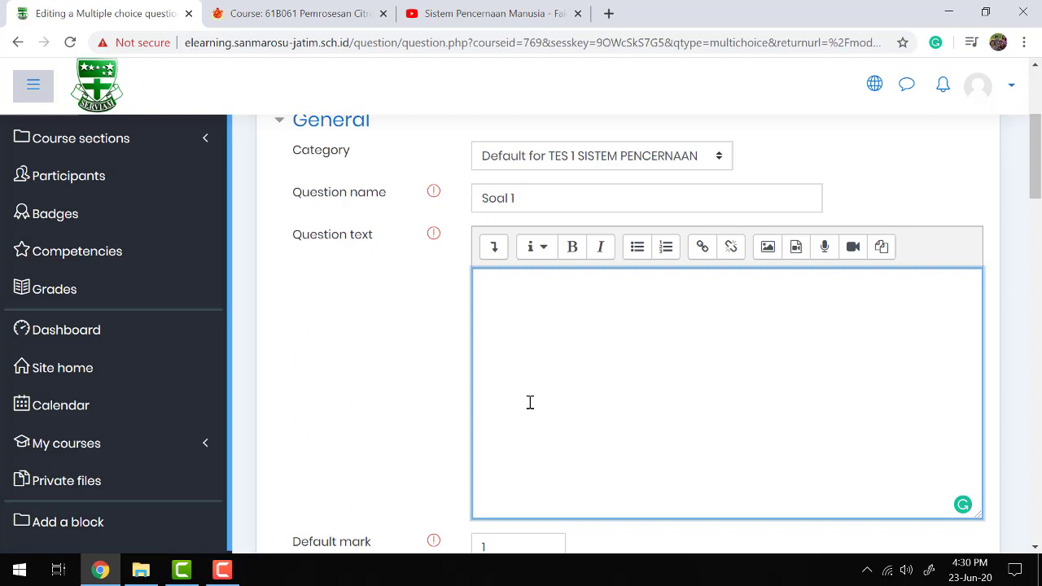
text(organ yag)
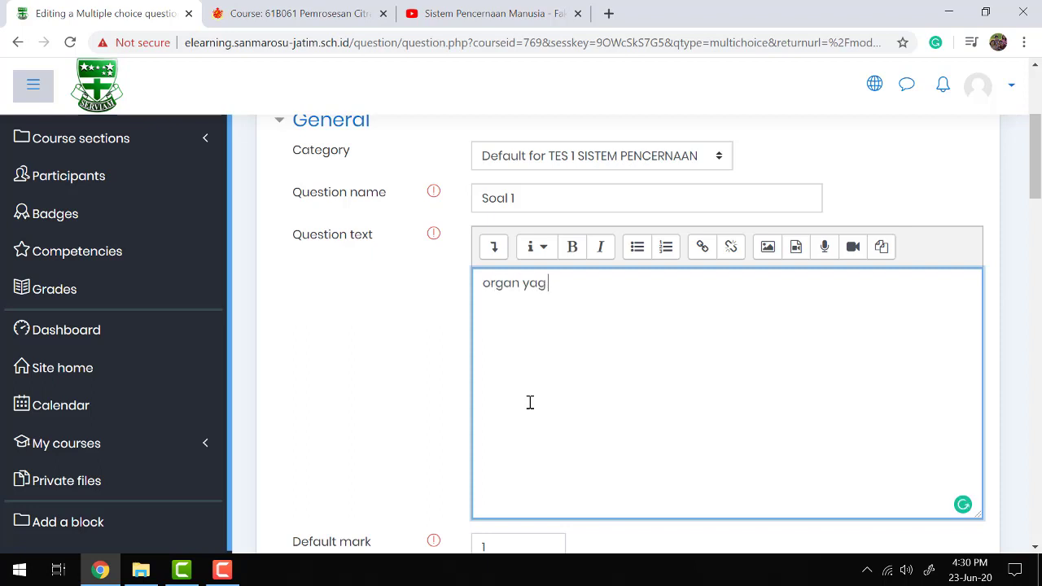
key(BackSpace)
text(nt)
key(BackSpace)
text(g merupakan bag)
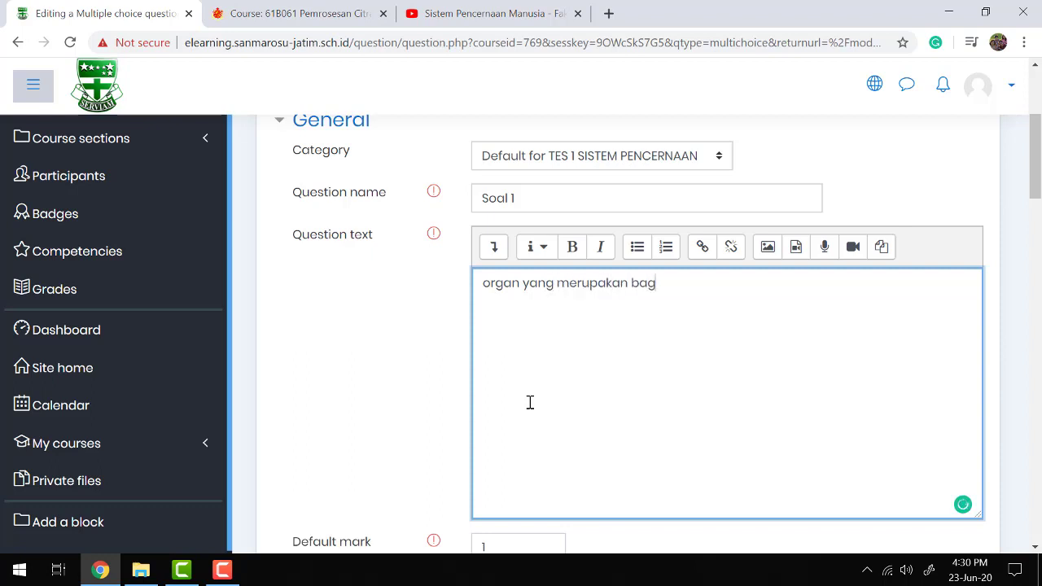
text(ian dari sistem pen)
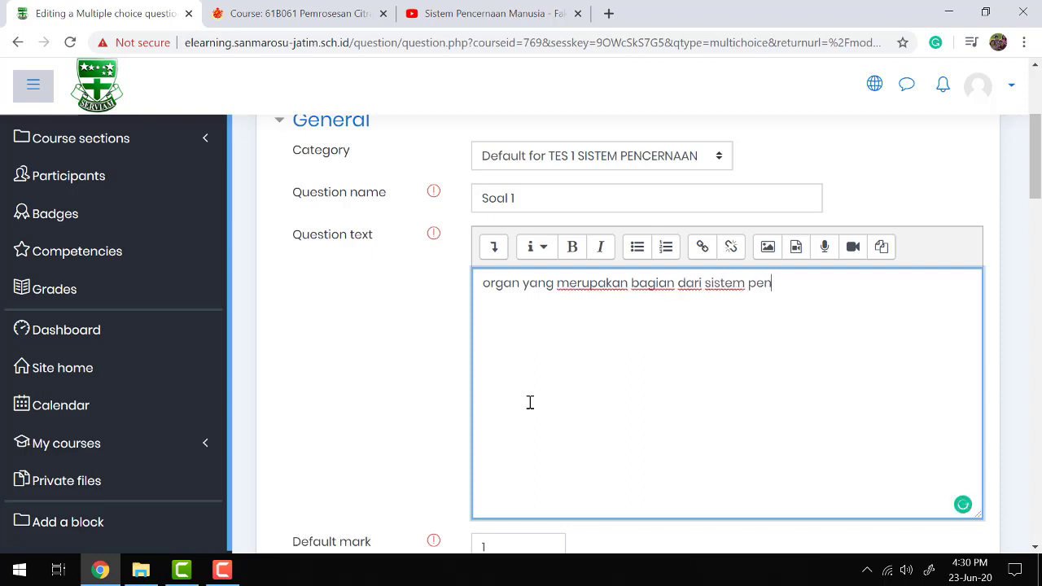
text(cernaan adalah)
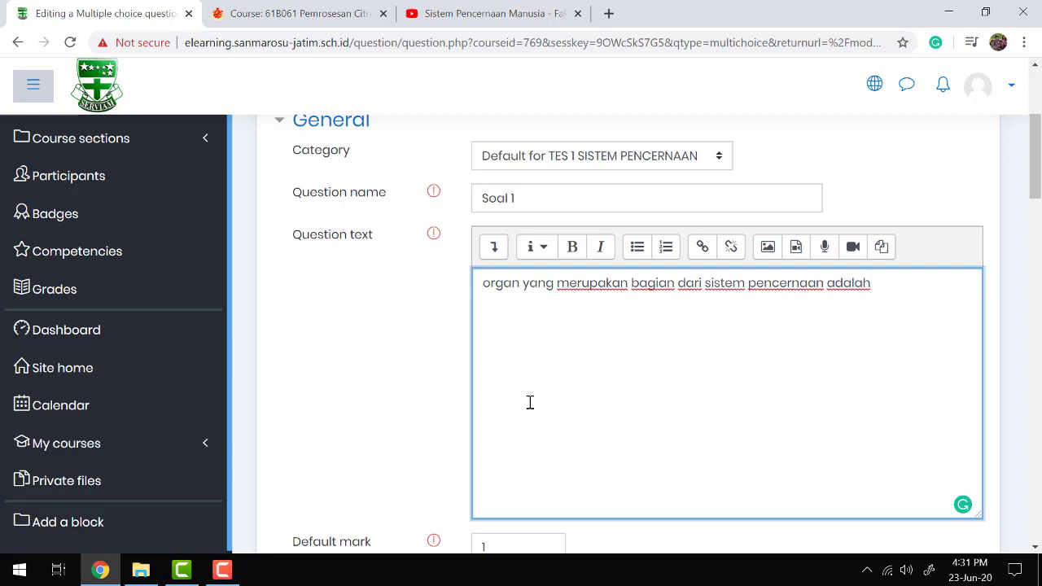
text(:)
scroll(530, 402, down, 1)
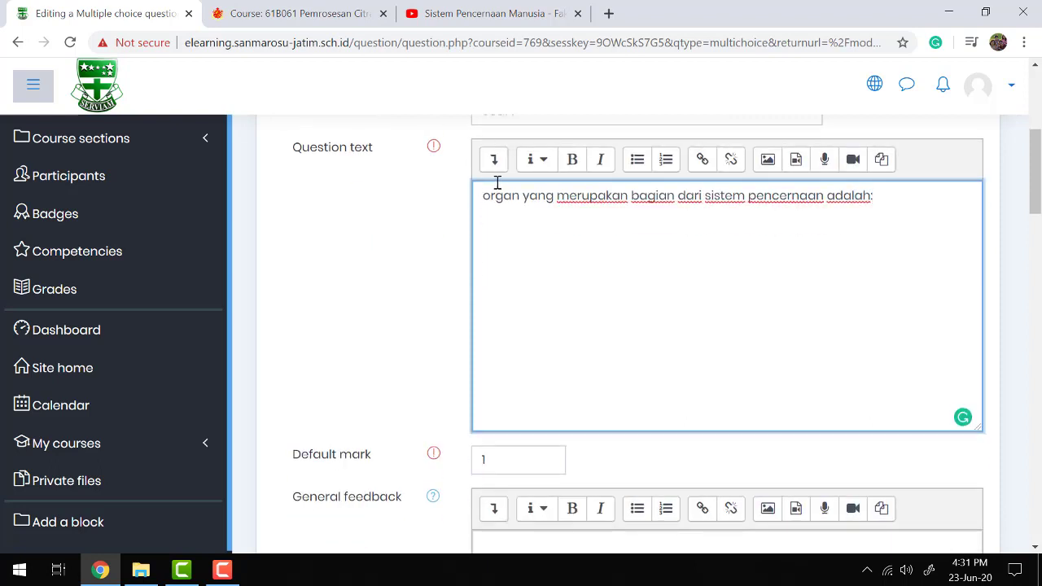
drag(492, 195, 483, 196)
text(O)
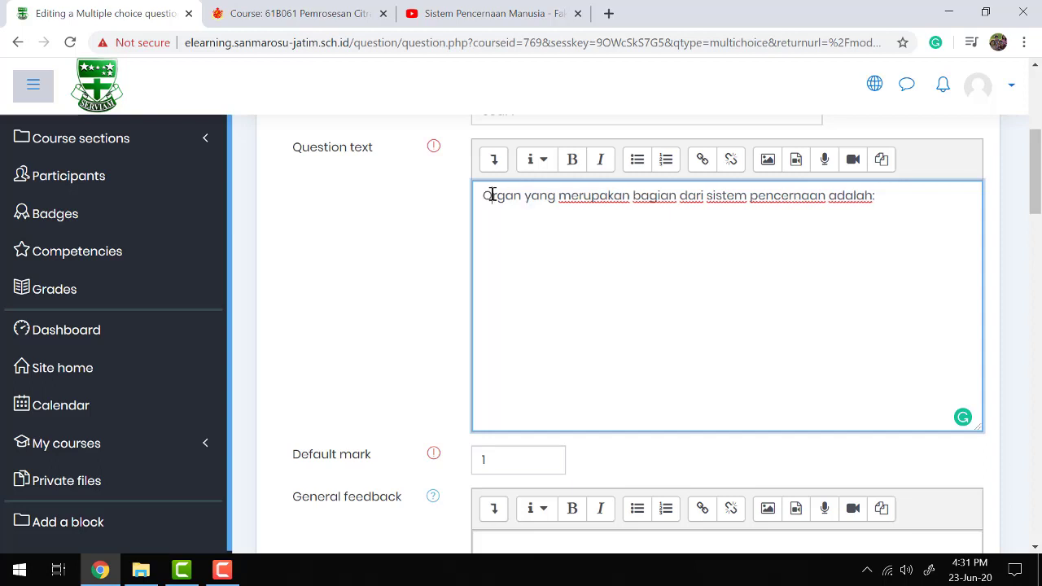
Set the question's default mark to 100 and choose One answer only.
click(506, 457)
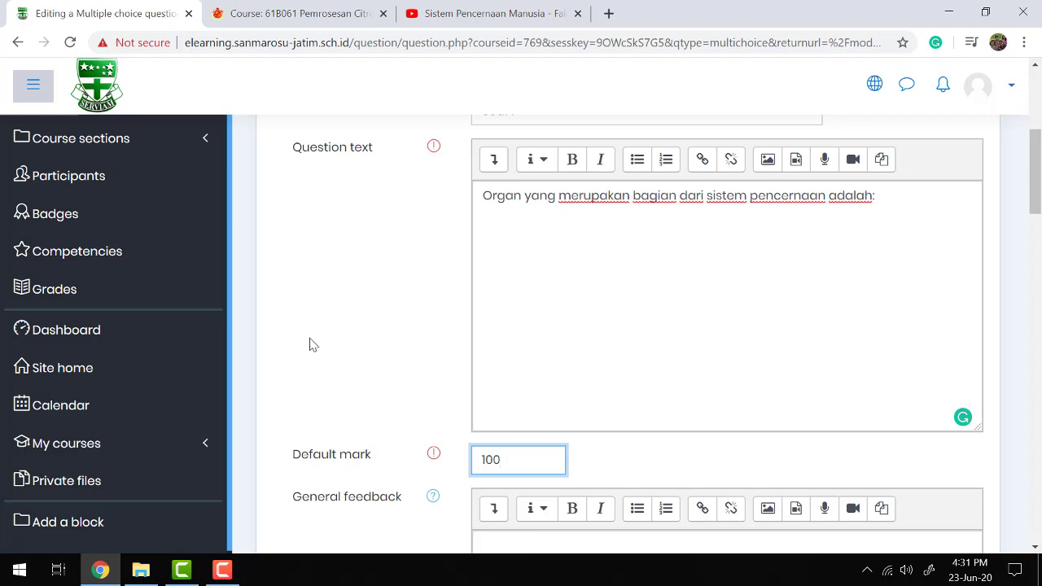
scroll(308, 343, down, 2)
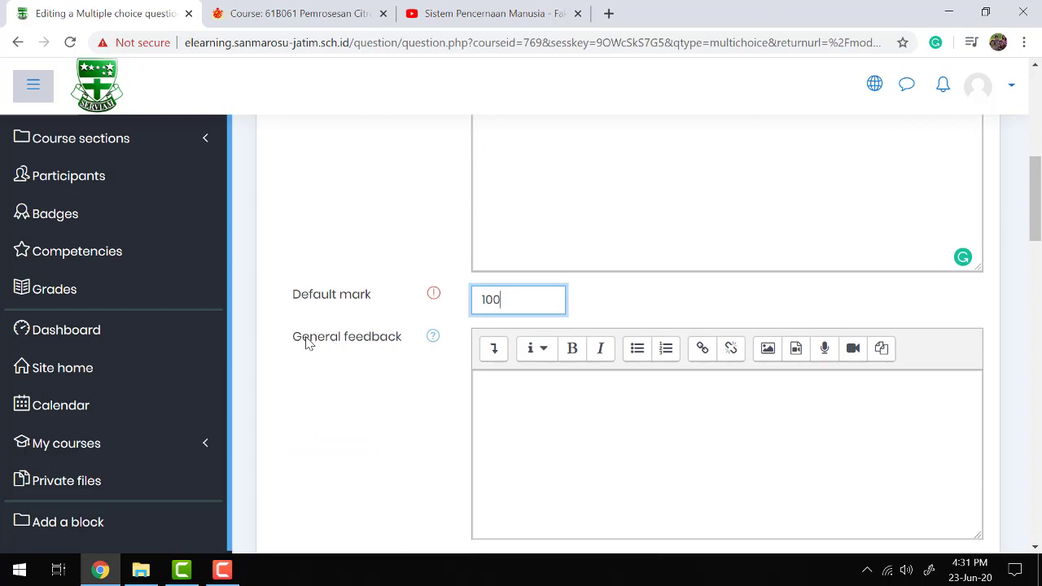
scroll(342, 362, down, 1)
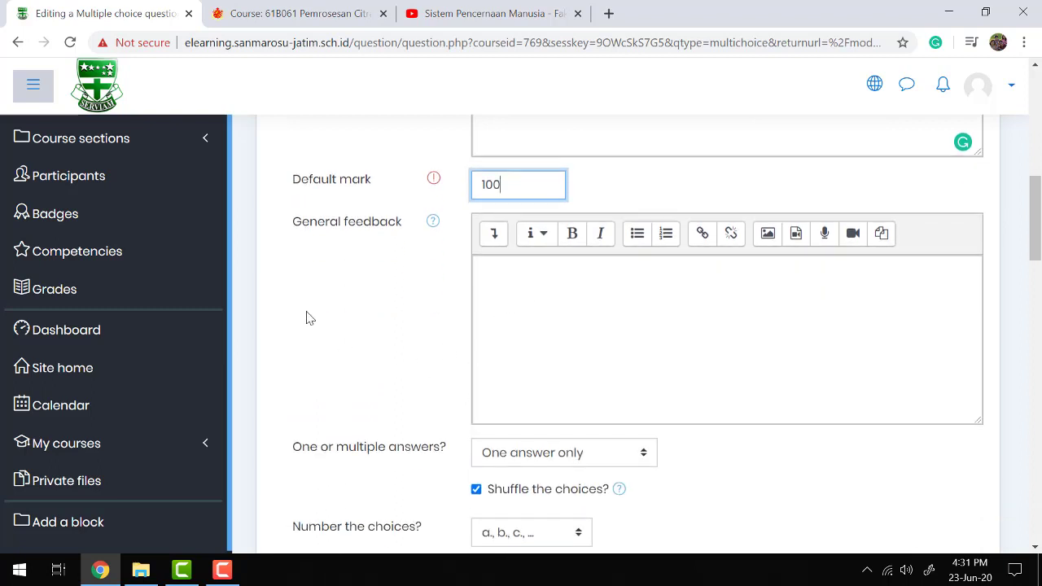
scroll(308, 318, down, 2)
click(521, 318)
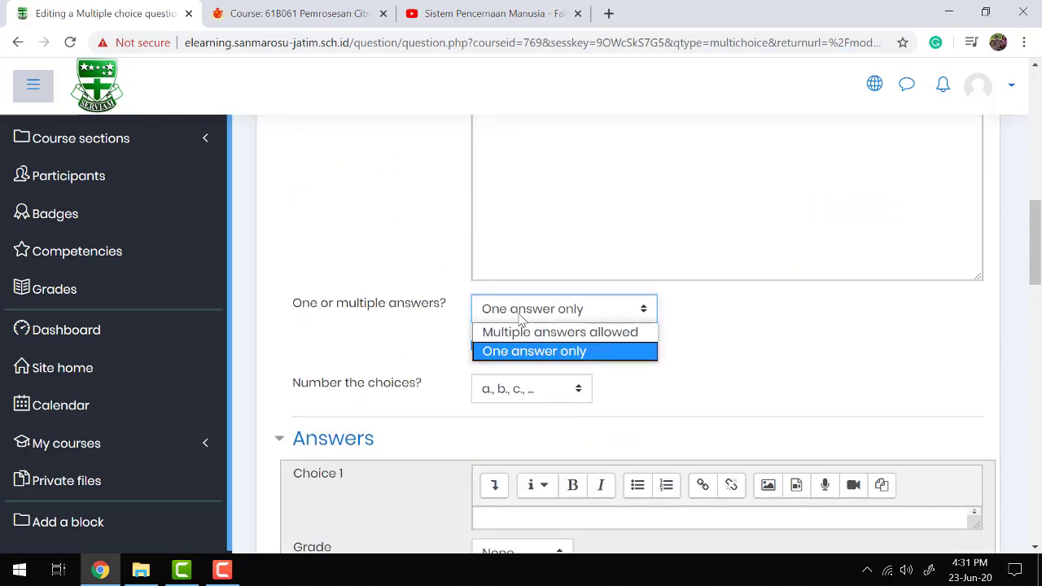
click(508, 351)
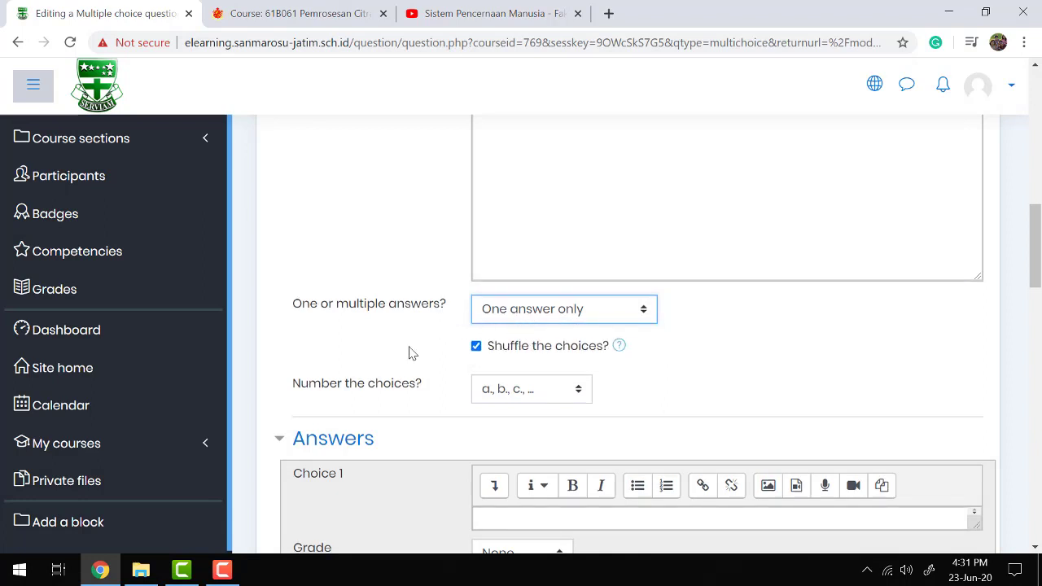
Enter "Lambung" as answer choice 1 and give it a grade of 100%.
scroll(412, 353, down, 1)
scroll(412, 352, down, 1)
click(495, 362)
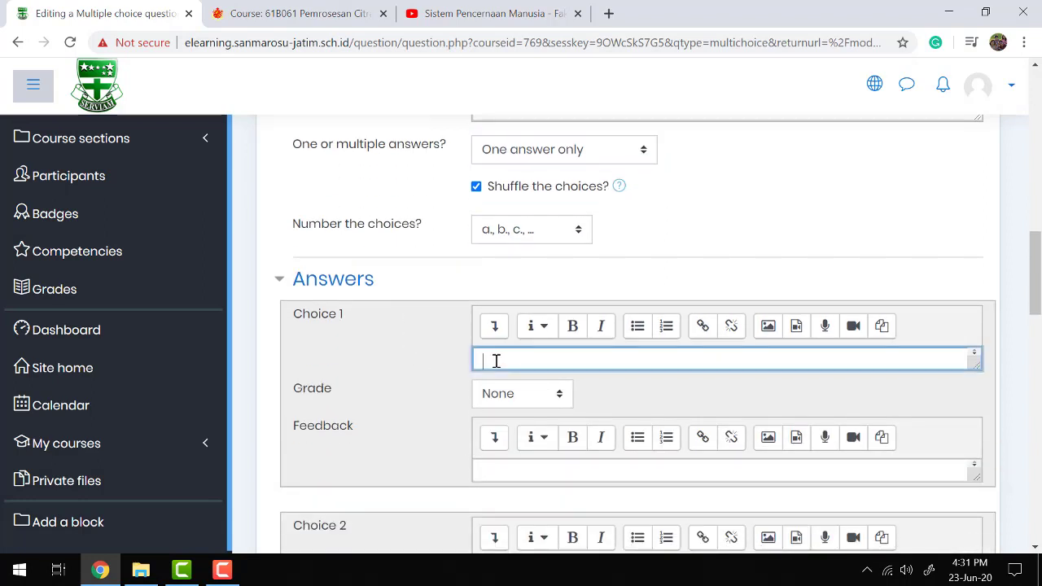
text(Lambung)
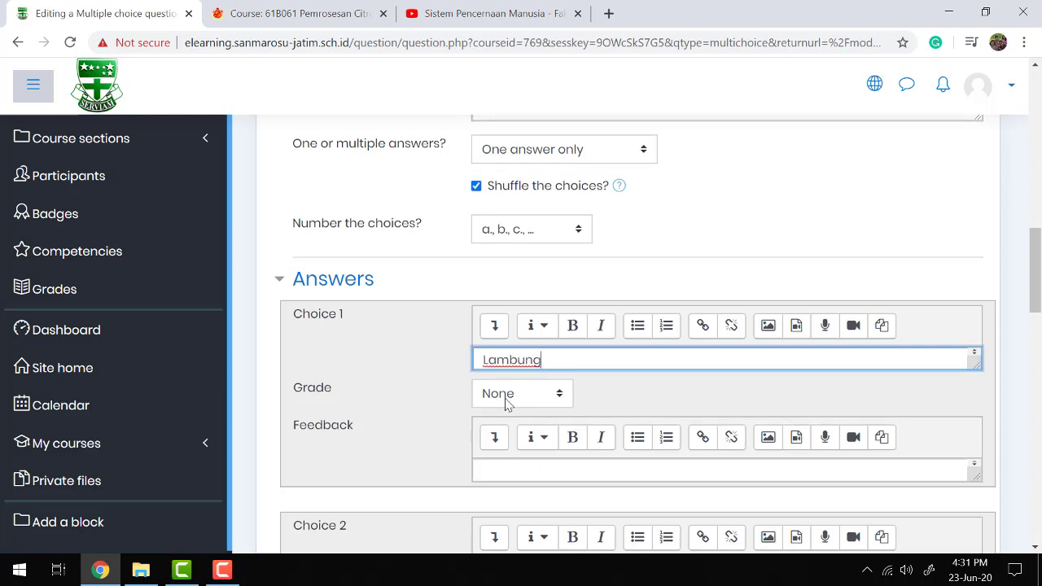
click(506, 395)
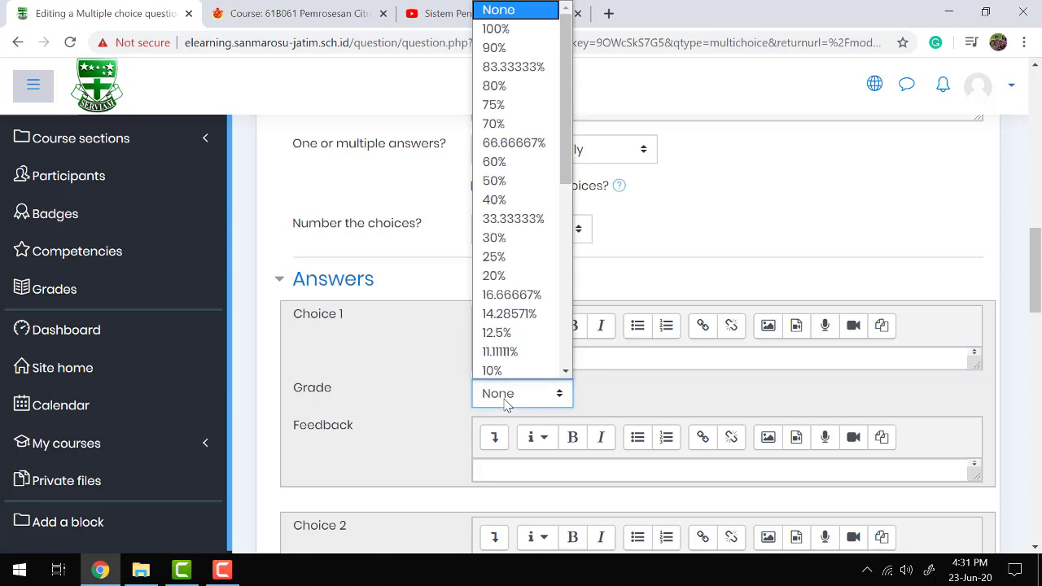
click(522, 39)
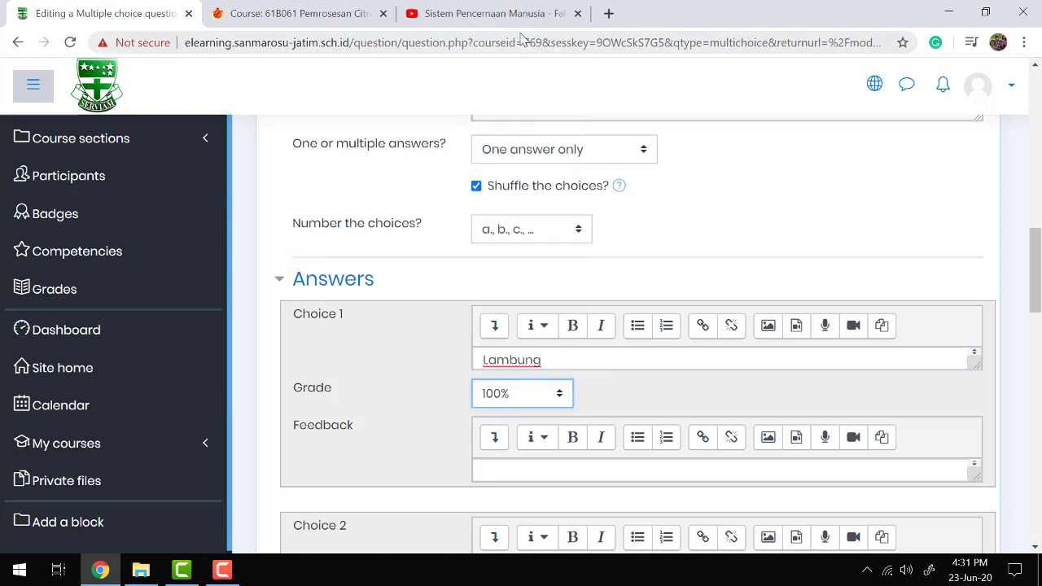
Enter "Rambut" as answer choice 2 and "Kaki" as answer choice 3, leaving their grades at None.
scroll(458, 356, down, 2)
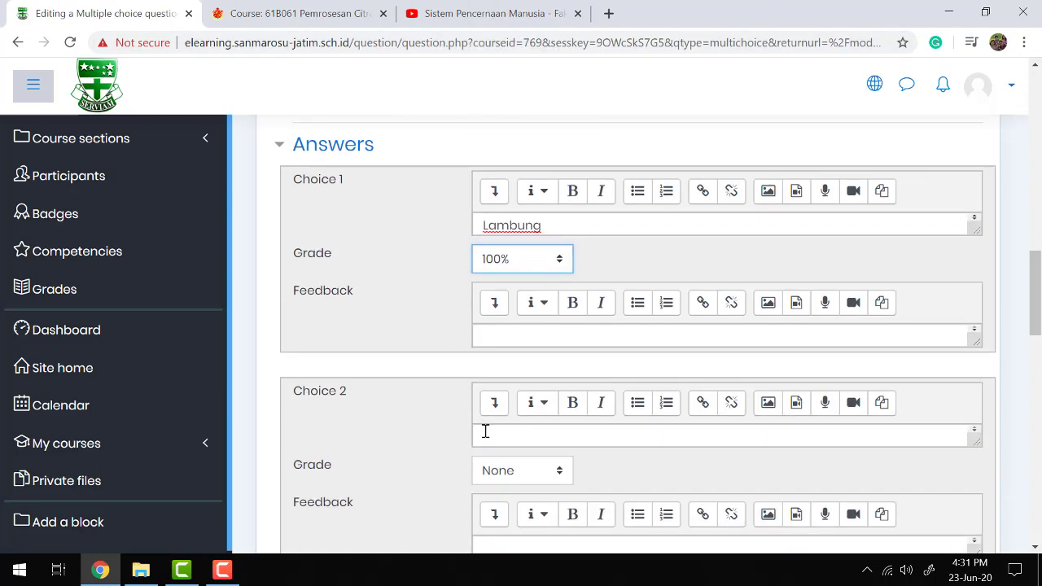
click(486, 431)
text(Ram)
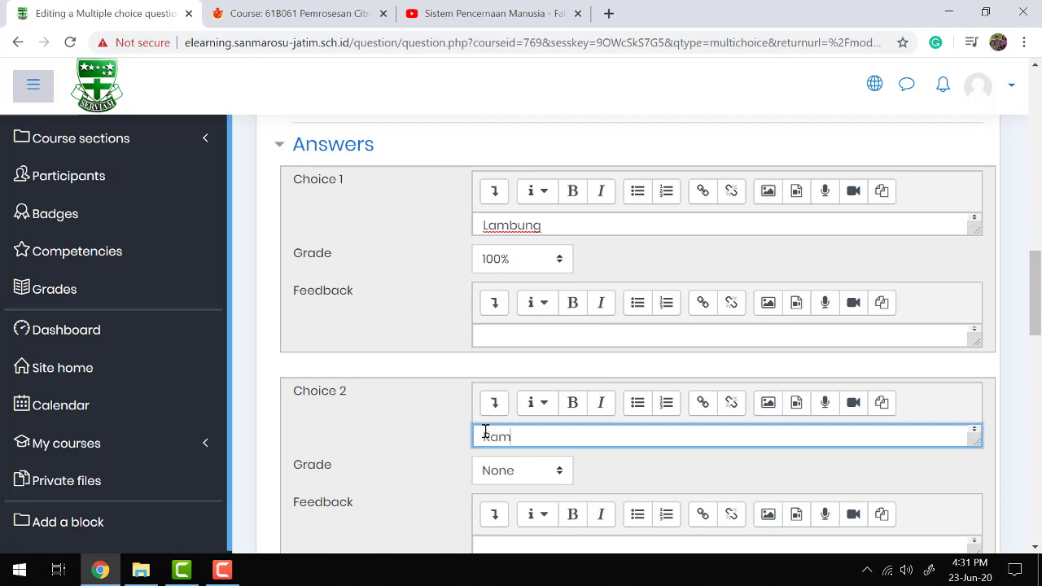
text(but)
scroll(410, 439, down, 2)
click(499, 481)
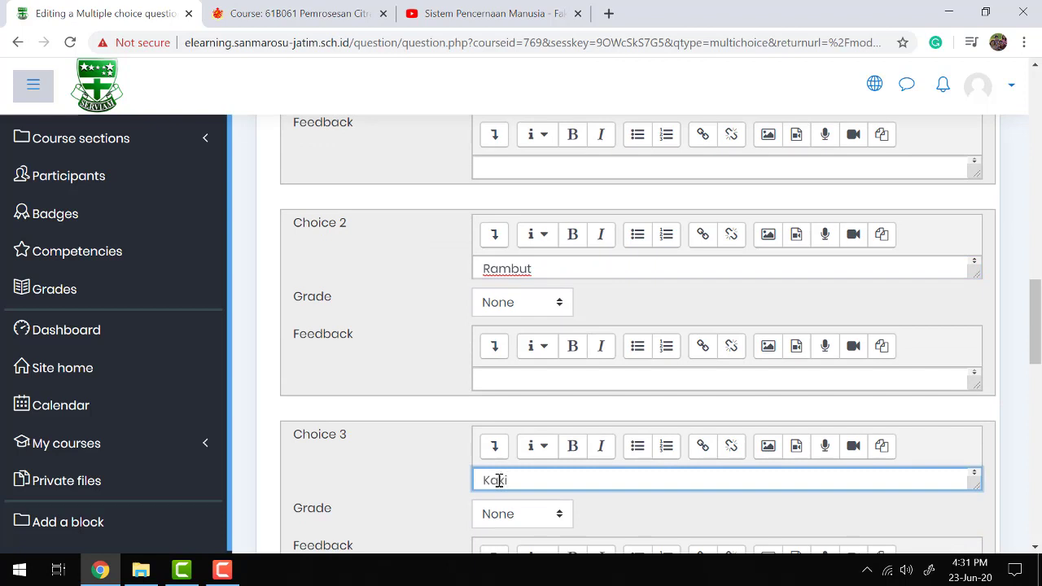
Enter "Kuping" as answer choice 4, leaving its grade at None.
scroll(411, 469, down, 3)
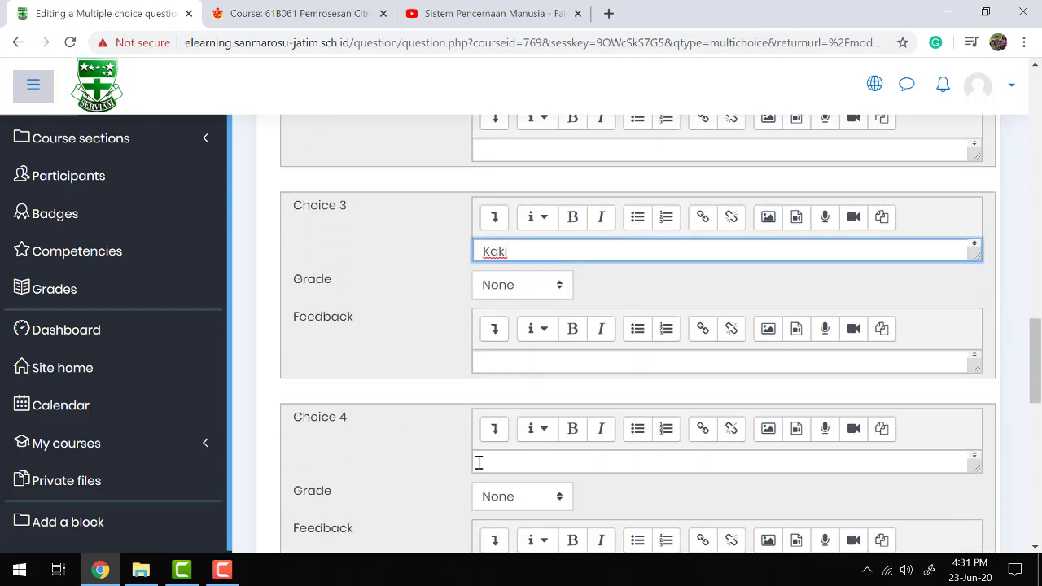
click(495, 463)
text(Ku)
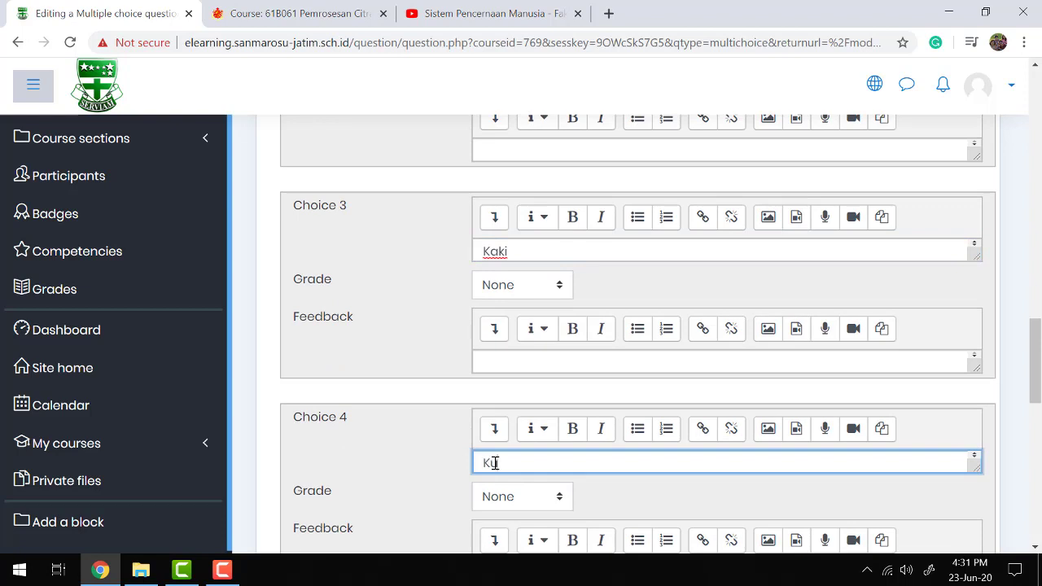
text(ping)
Review the answer choices and the remaining question settings, and save the question to the quiz.
scroll(382, 378, up, 5)
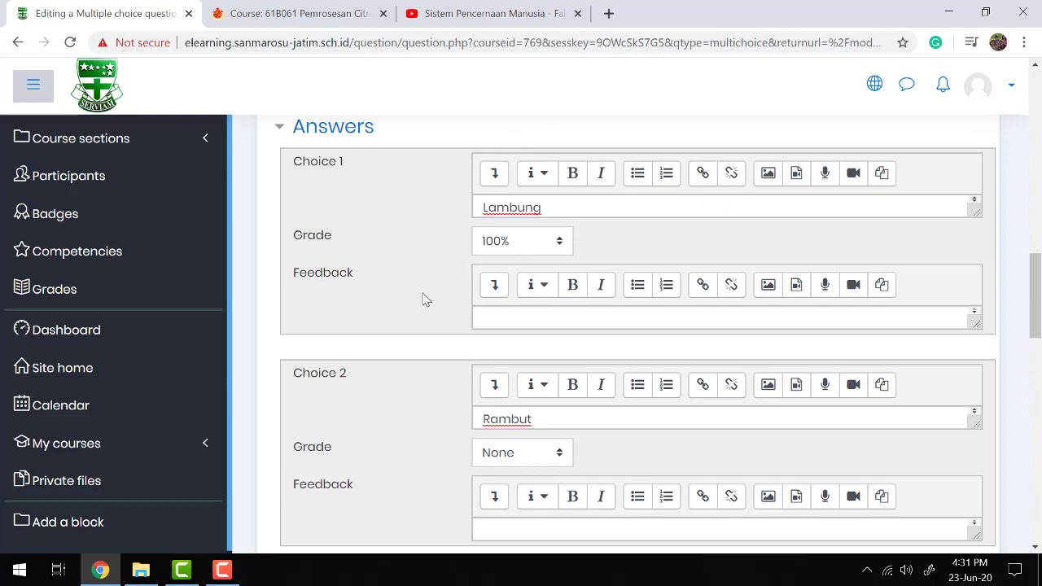
scroll(411, 304, up, 2)
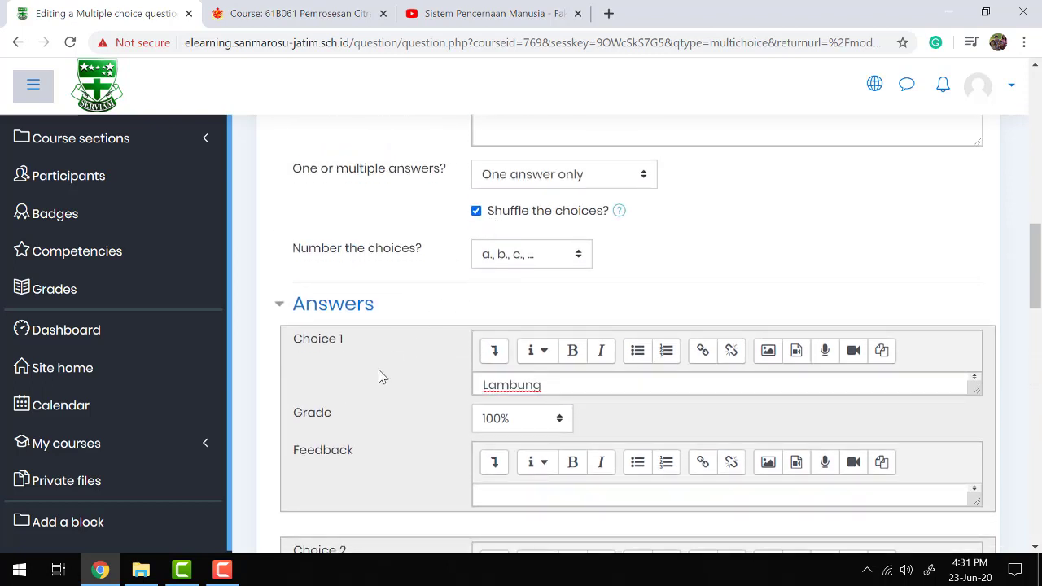
scroll(379, 376, down, 1)
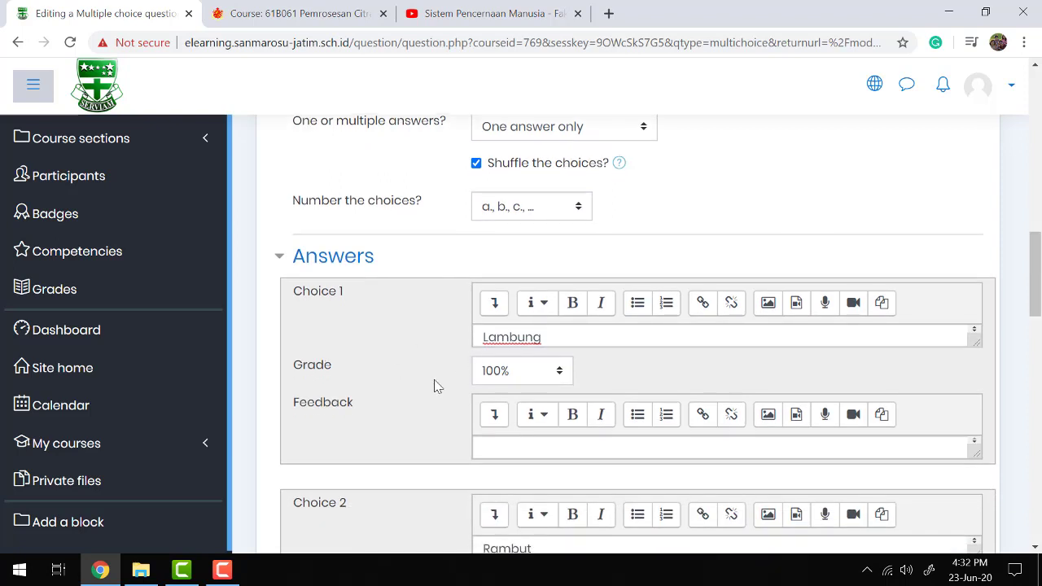
scroll(433, 385, down, 2)
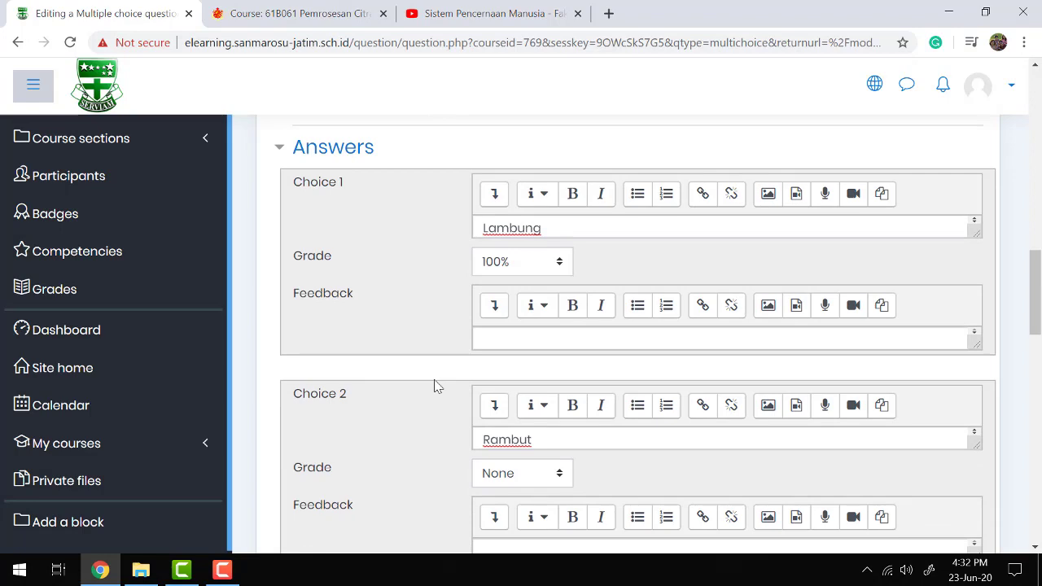
scroll(434, 386, down, 10)
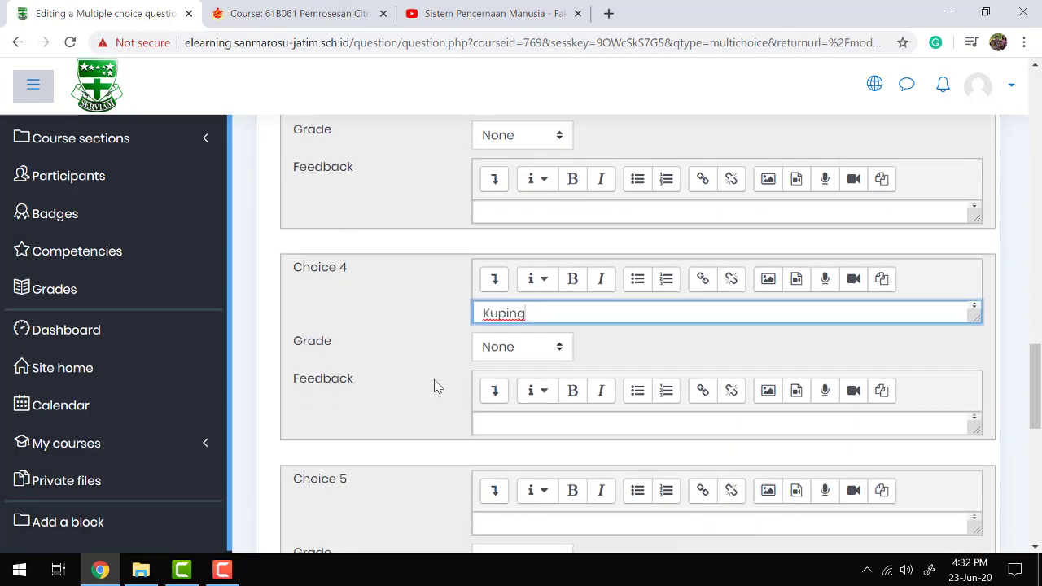
scroll(434, 386, down, 5)
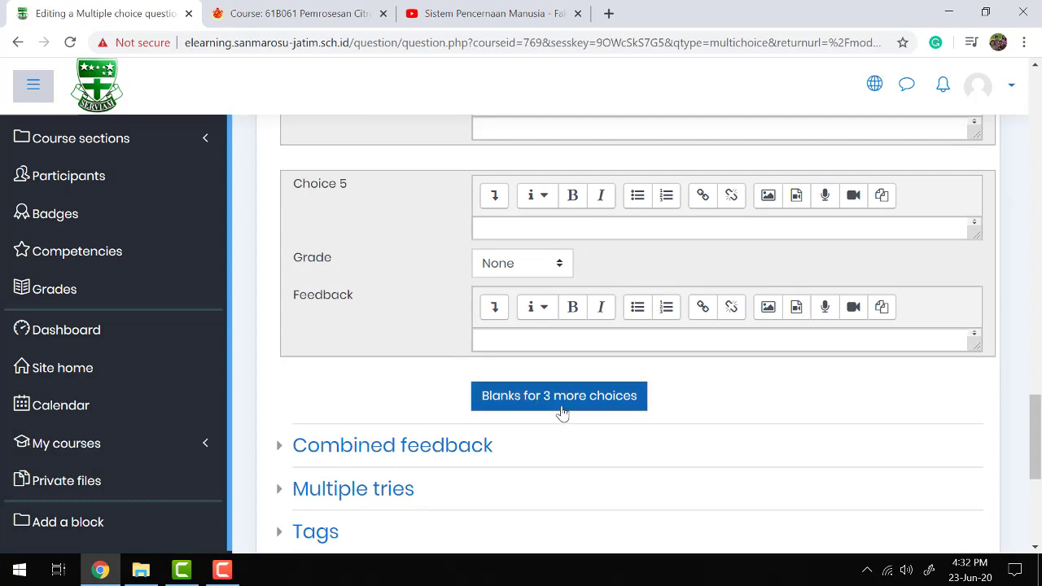
scroll(330, 363, down, 1)
scroll(331, 363, down, 2)
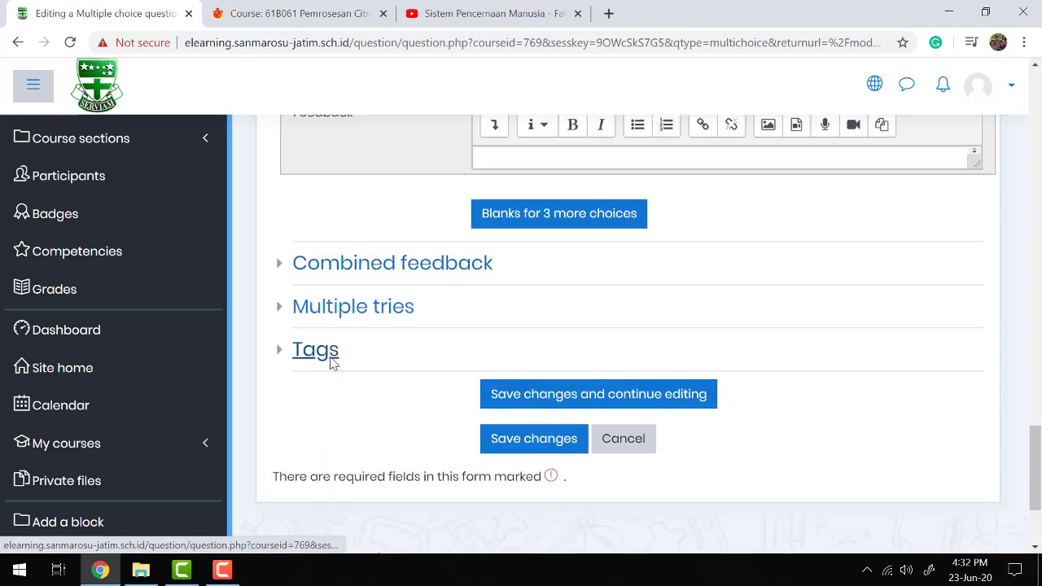
scroll(331, 363, up, 3)
scroll(331, 363, down, 3)
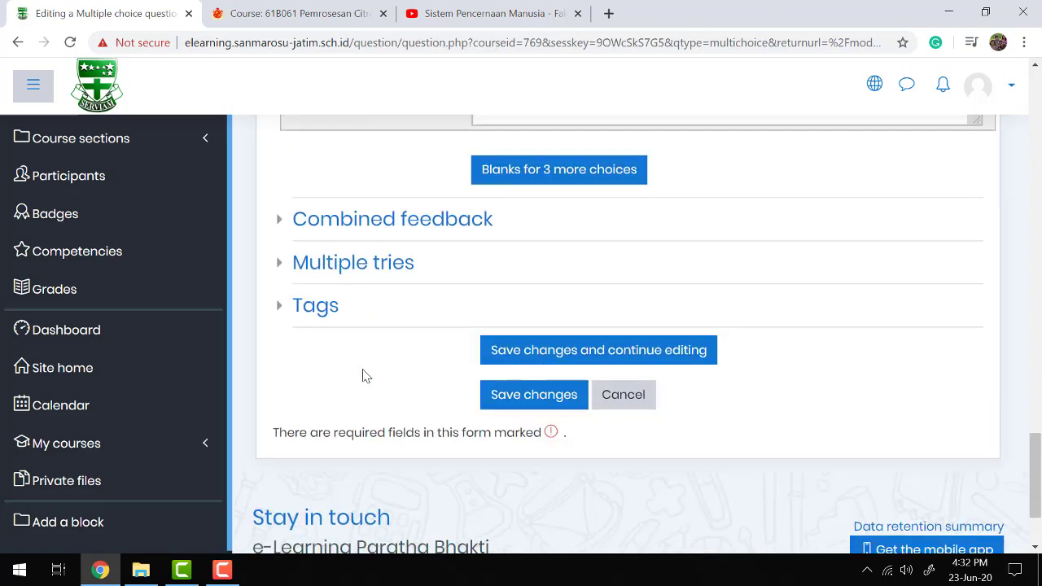
click(507, 398)
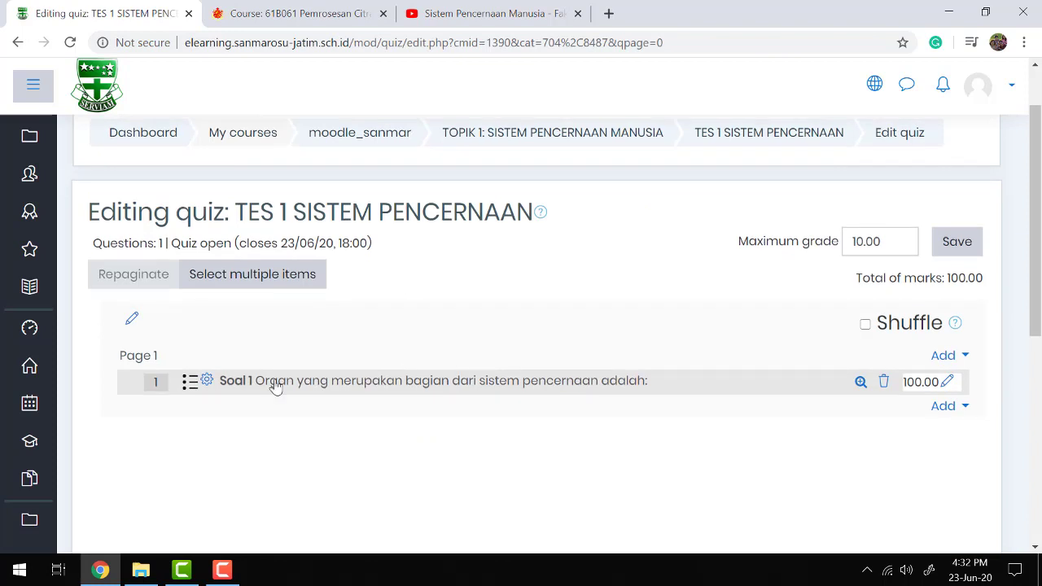
Preview question Soal 1 and submit it with the answer "Rambut".
click(860, 381)
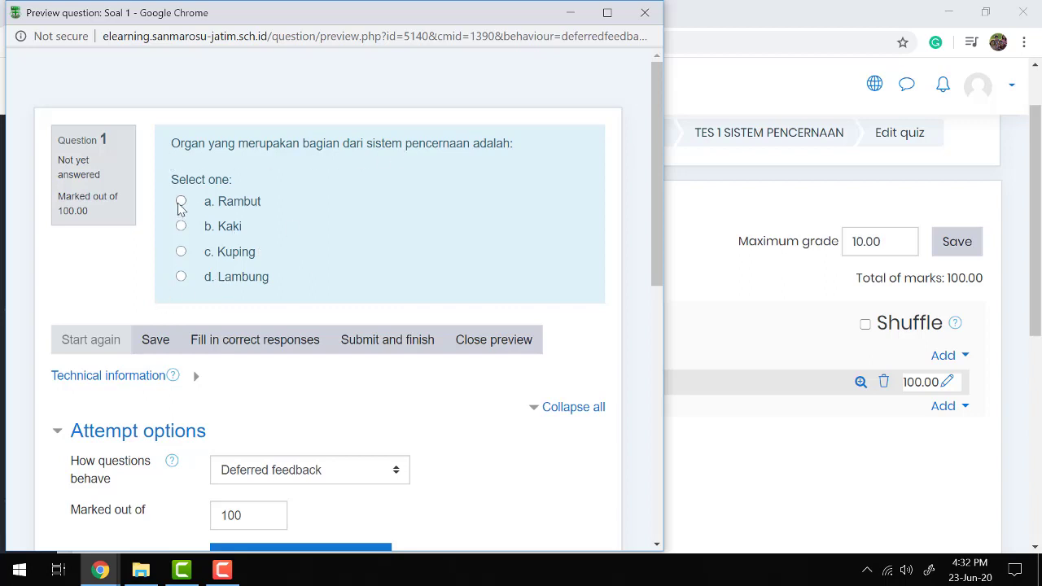
click(371, 340)
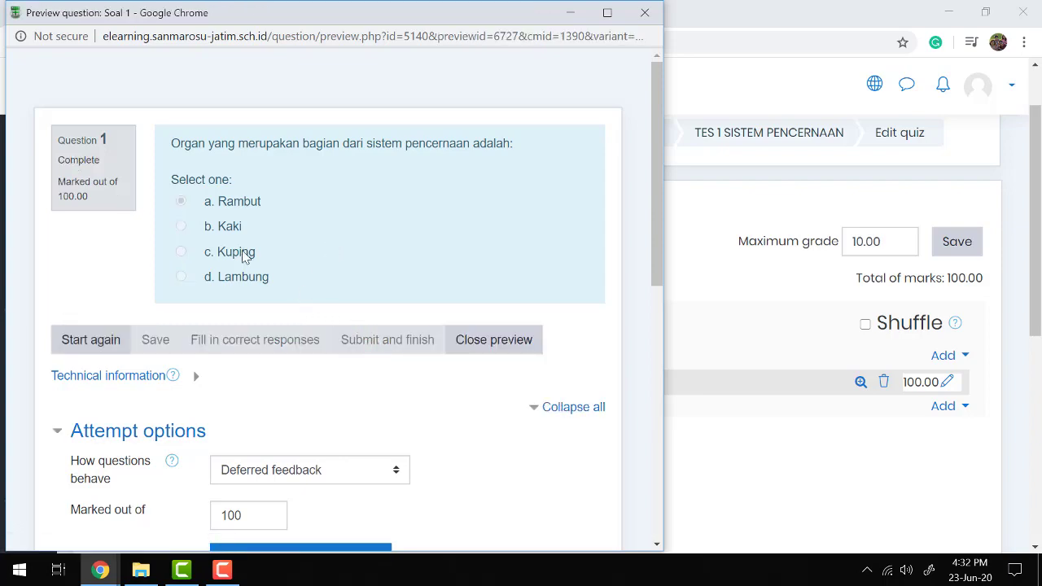
Set the preview's marks display to Show mark and max and update the display options.
scroll(244, 254, down, 6)
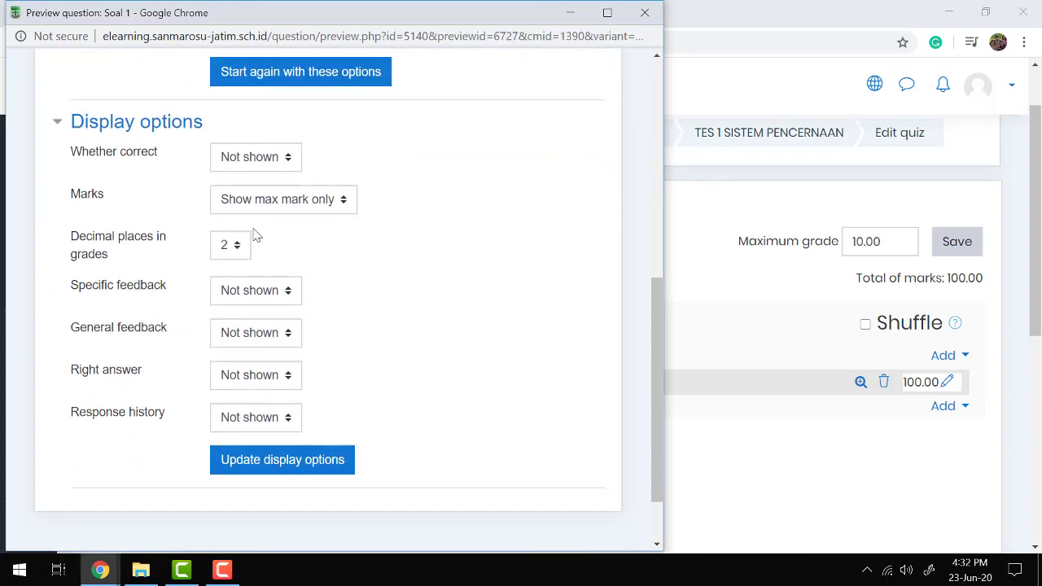
click(276, 205)
click(291, 255)
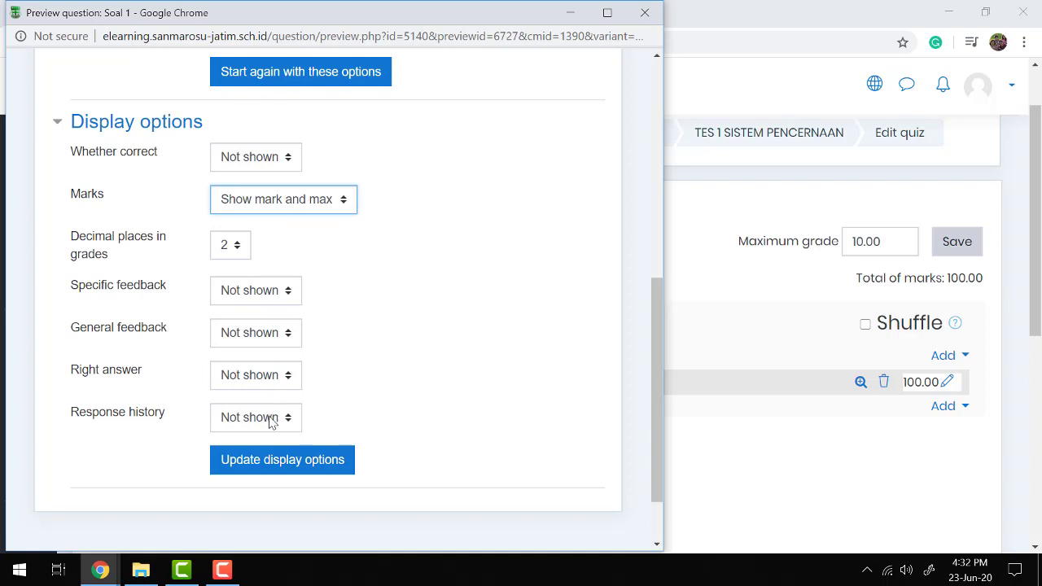
click(261, 462)
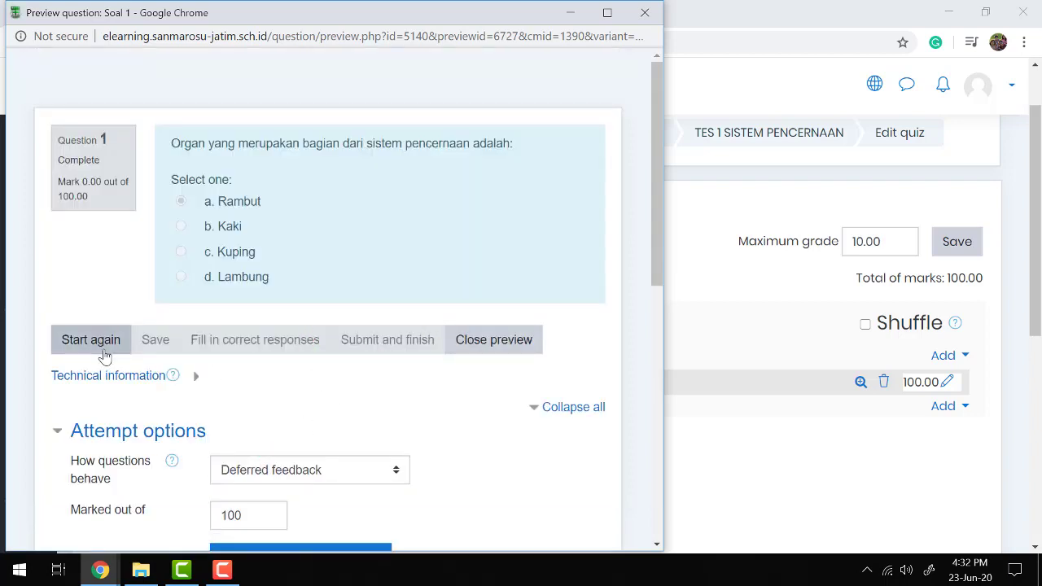
Start a fresh attempt at the previewed question.
click(71, 350)
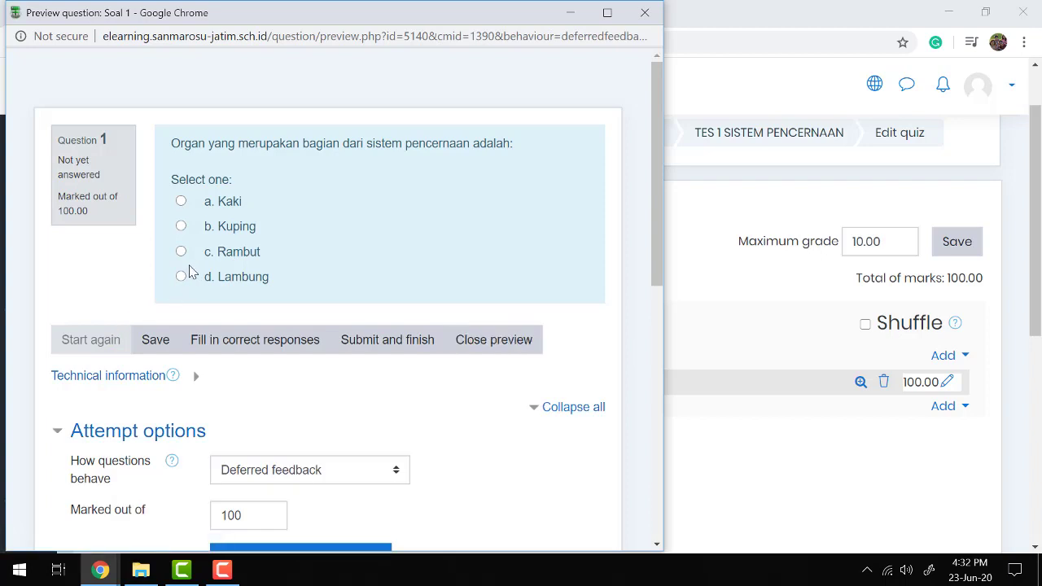
Test the Soal 1 preview by submitting Lambung, restarting and submitting Kuping, and close the preview.
click(358, 342)
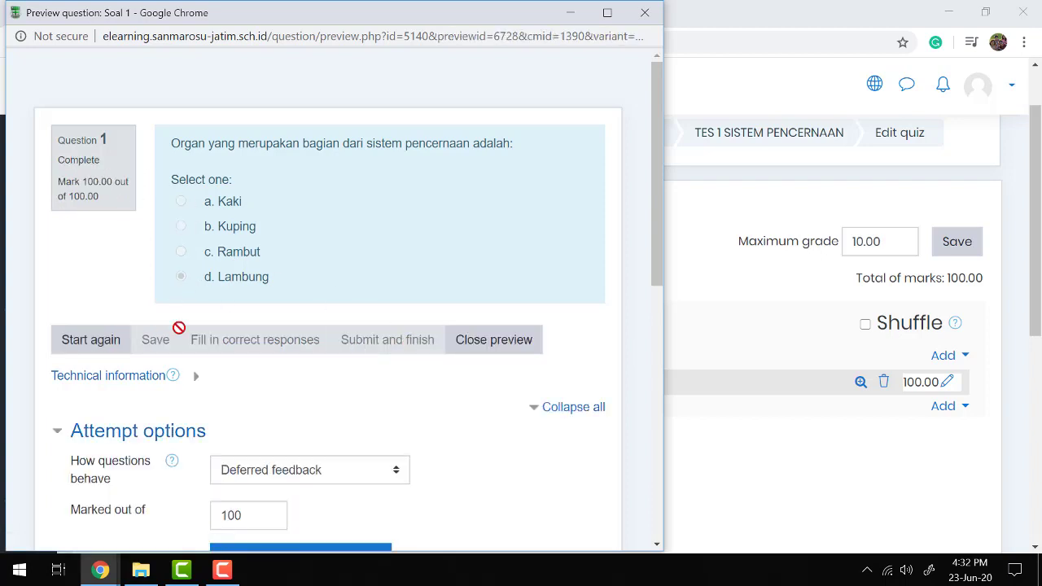
click(110, 342)
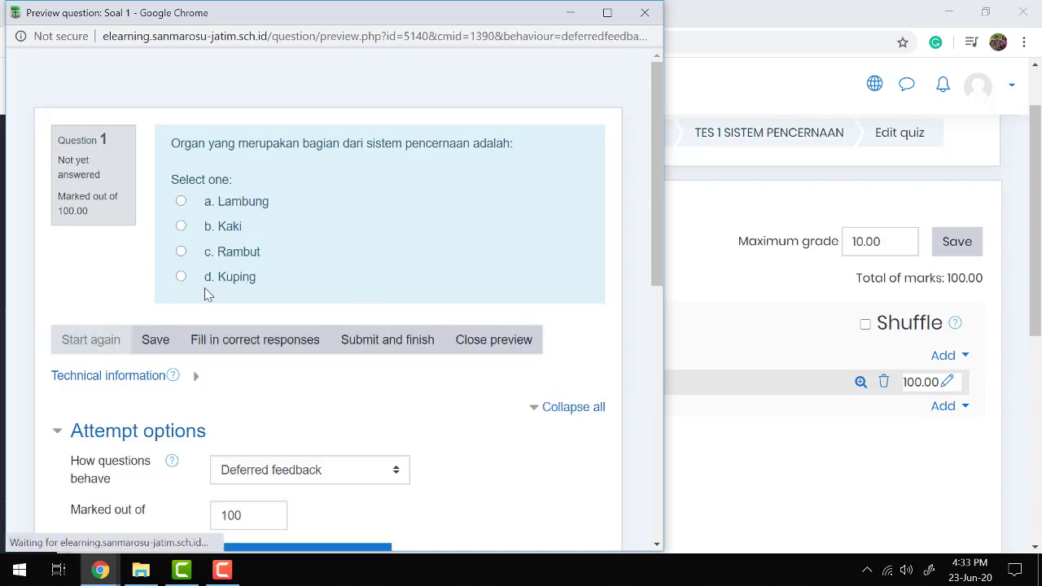
click(181, 279)
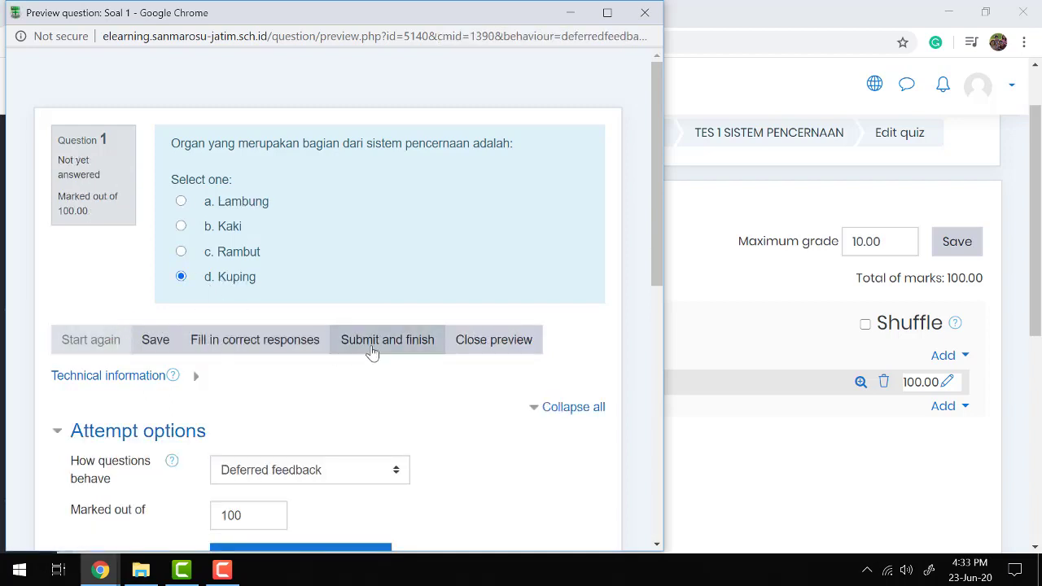
click(367, 348)
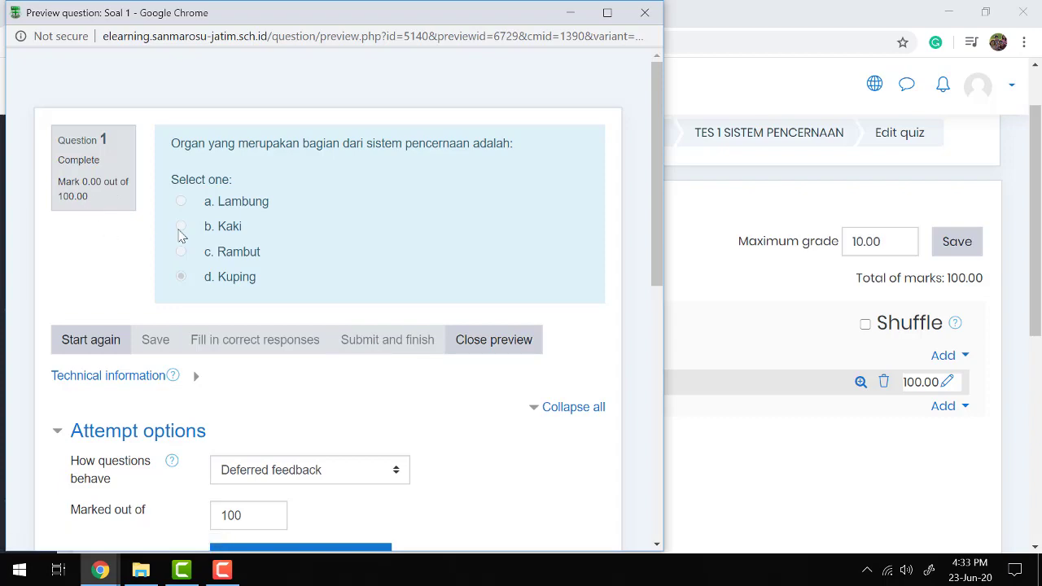
click(493, 351)
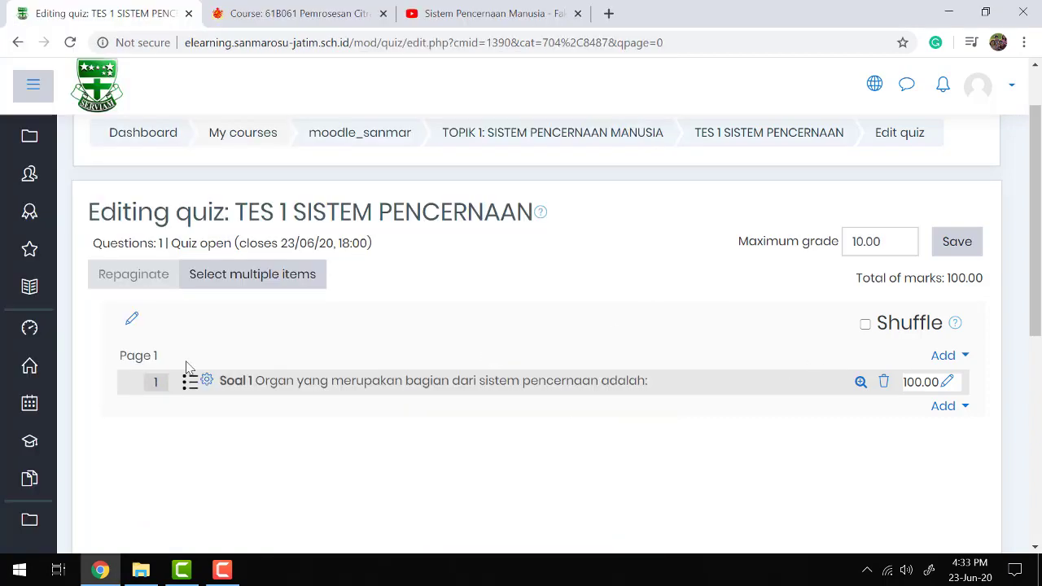
Open question Soal 1 for editing and change it to "Multiple answers allowed".
click(205, 382)
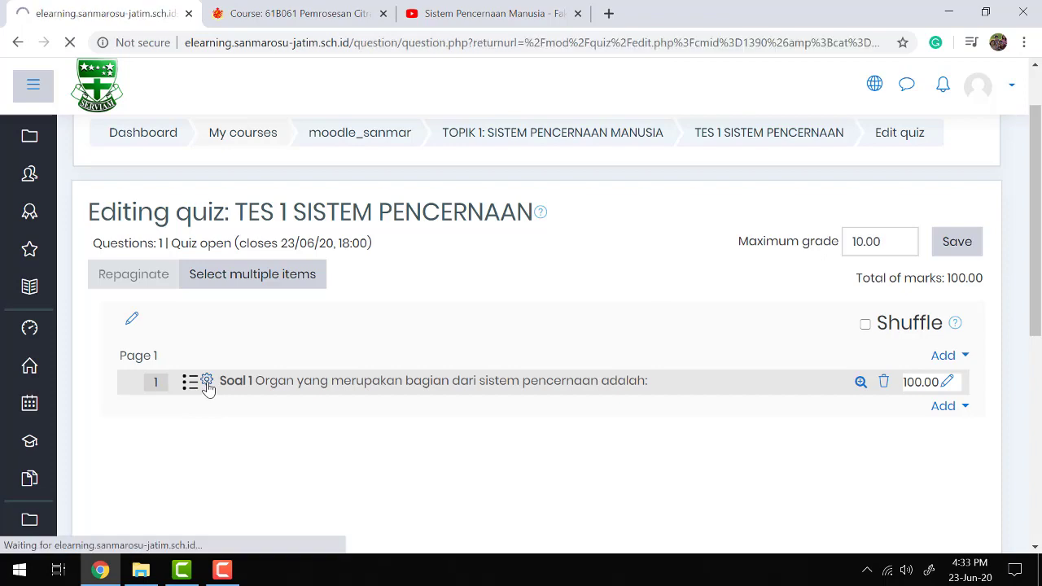
scroll(400, 367, down, 5)
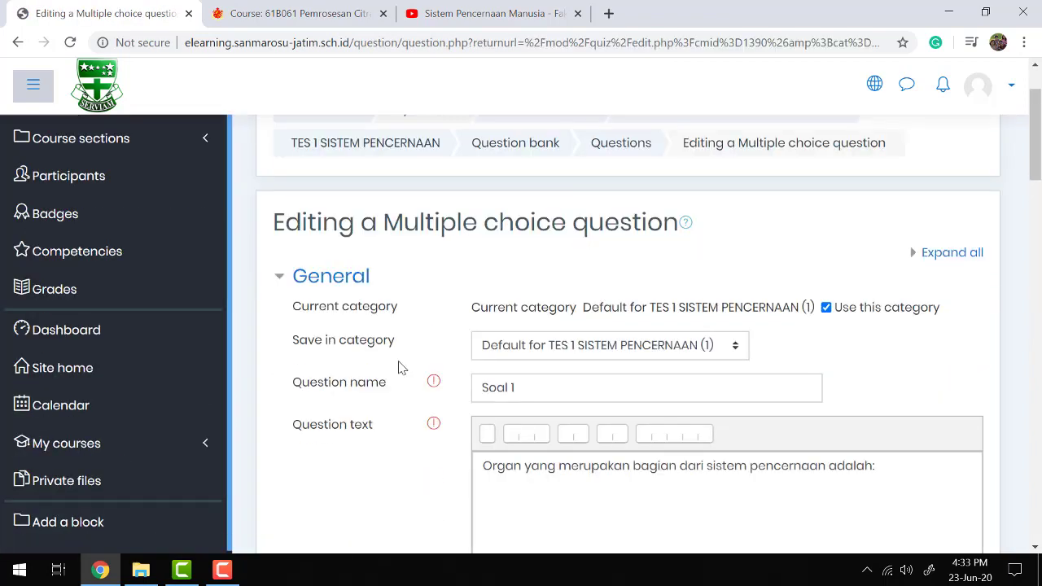
scroll(400, 368, down, 5)
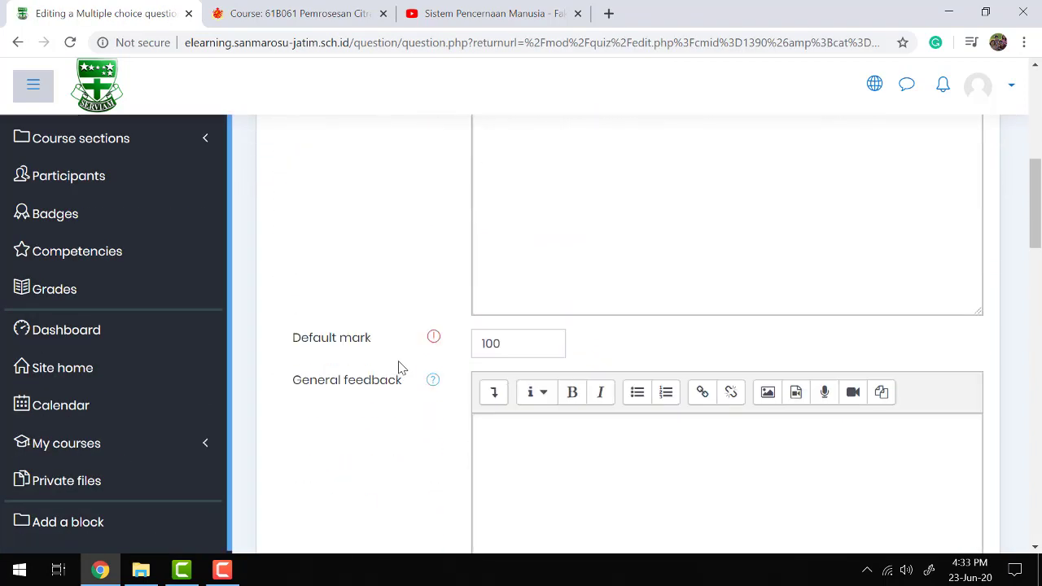
click(503, 372)
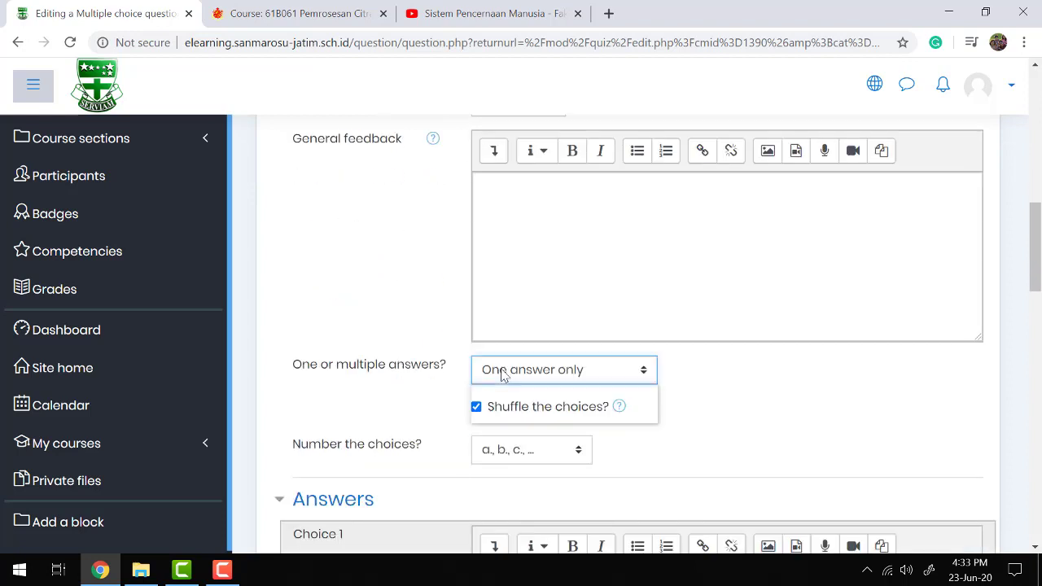
click(503, 394)
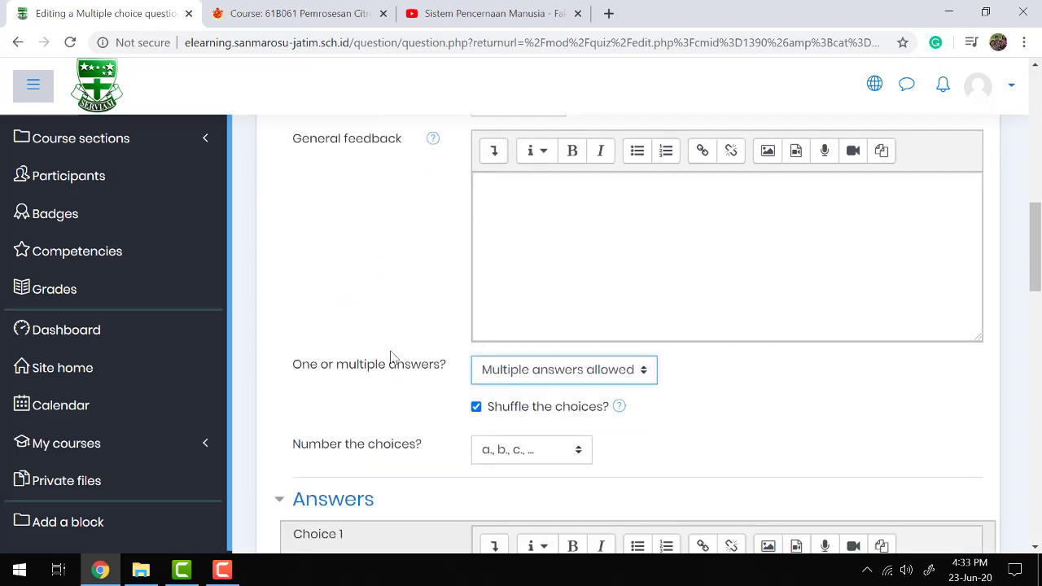
Replace the text of Choice 2 with "Lidah" and set the grades of Choice 1 and Choice 2 to 50% each.
scroll(391, 357, down, 5)
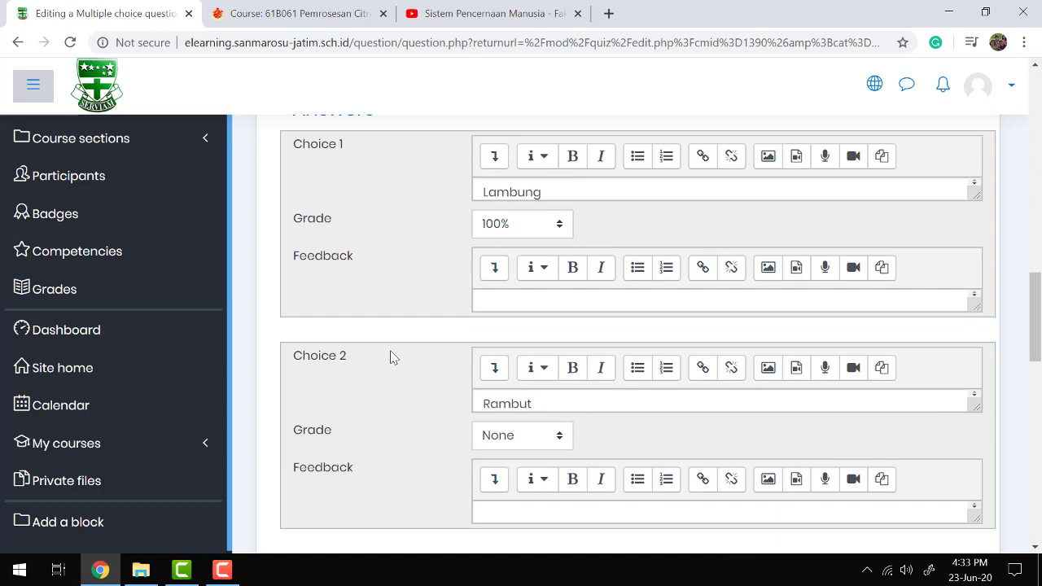
drag(537, 397, 477, 400)
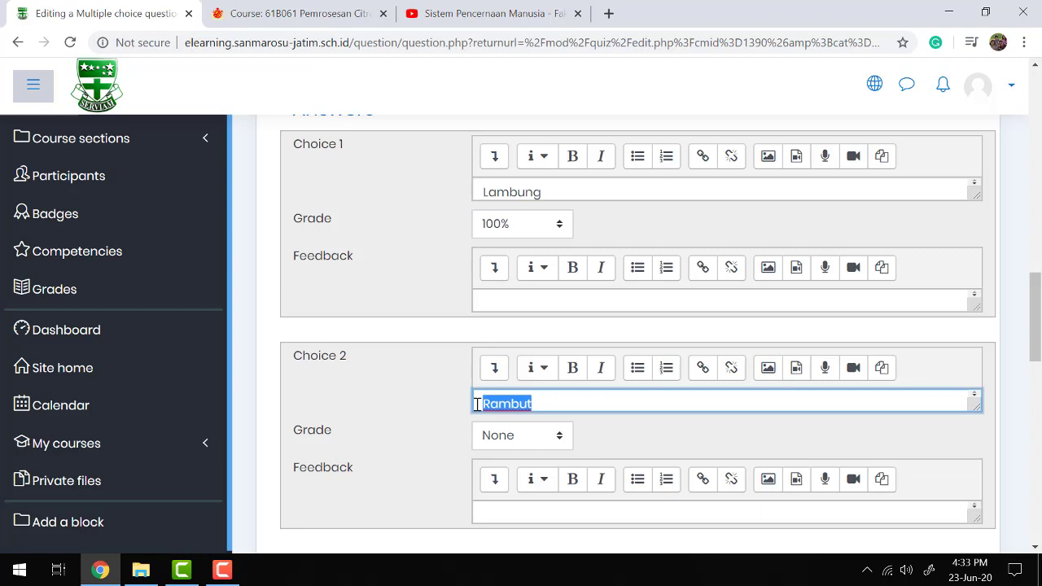
text(Lidah)
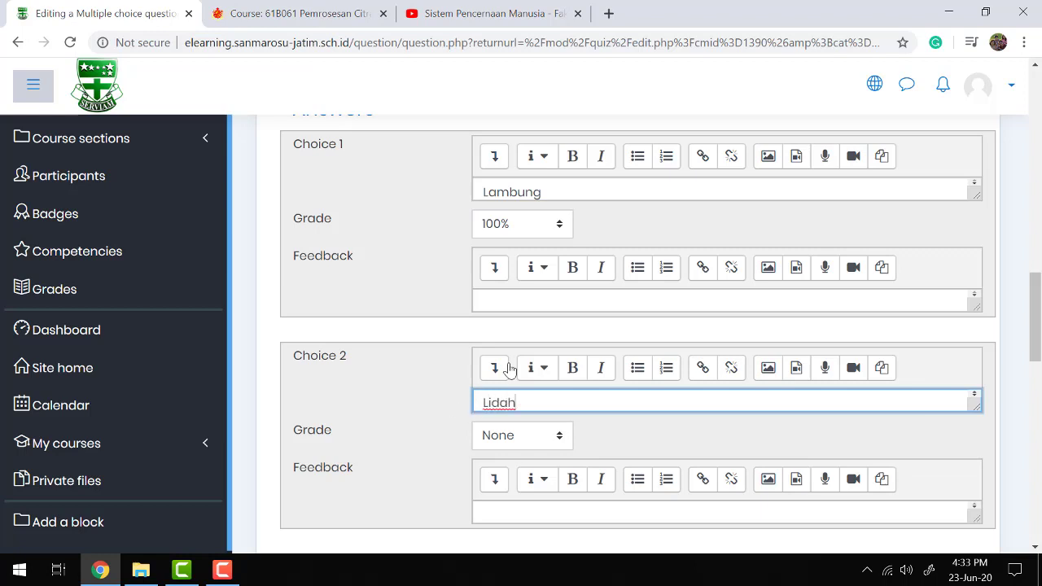
click(533, 229)
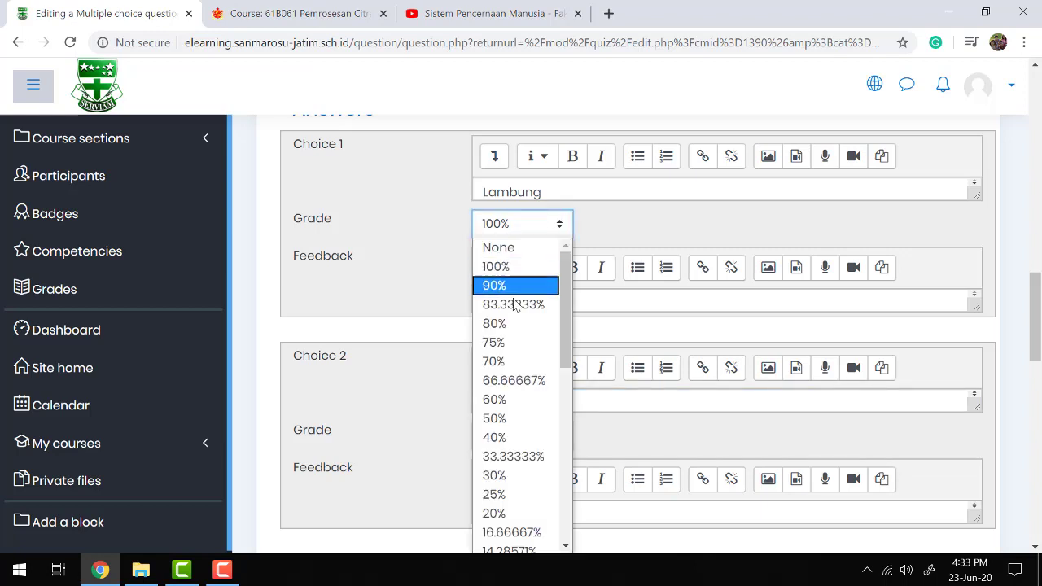
click(505, 425)
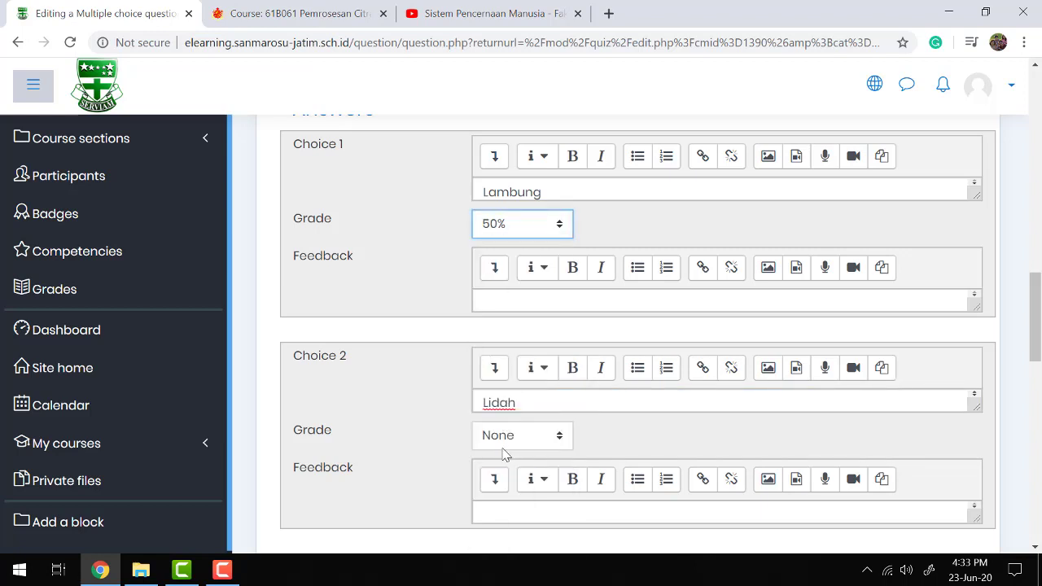
click(505, 437)
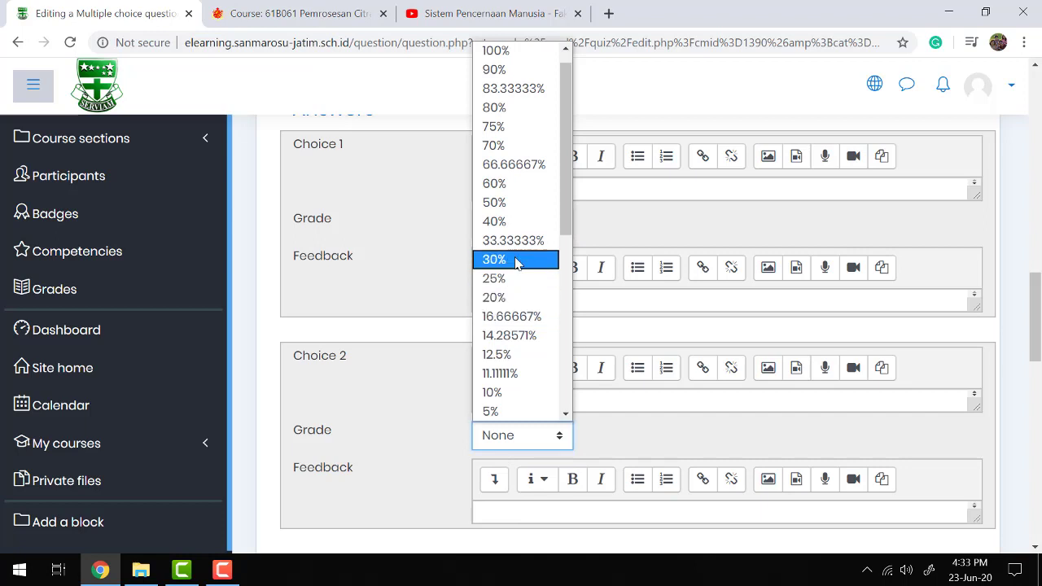
click(510, 205)
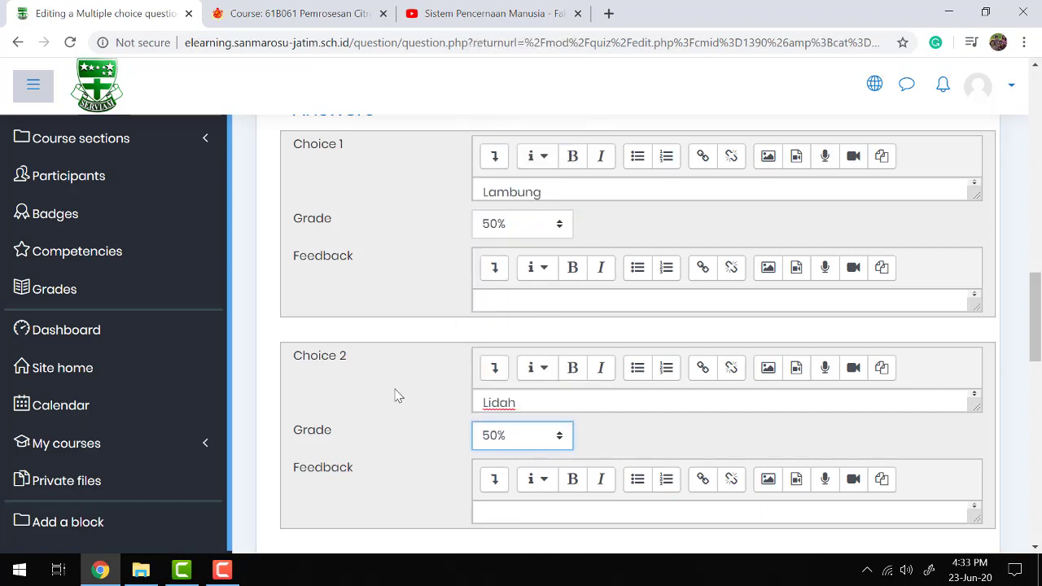
Set the grades of Choice 3 (Kaki) and Choice 4 (Kuping) to -50% each and save the question.
scroll(395, 395, down, 1)
scroll(397, 396, down, 2)
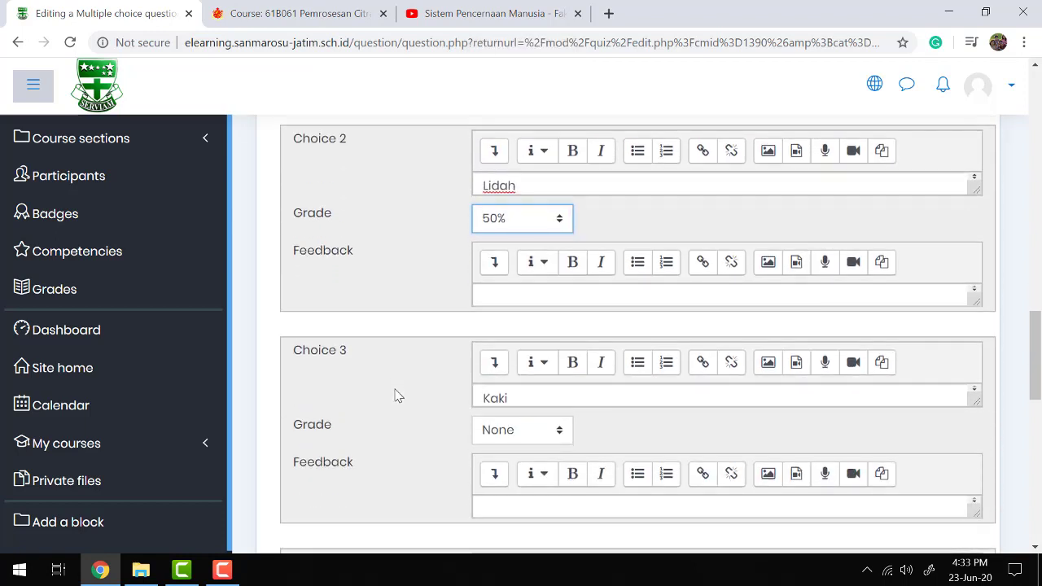
scroll(397, 396, down, 2)
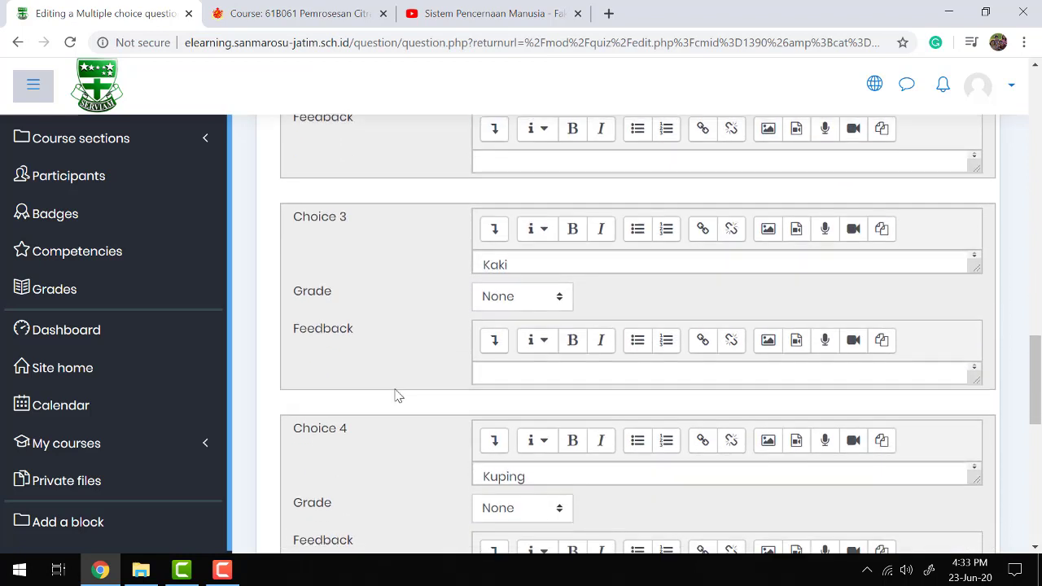
click(536, 302)
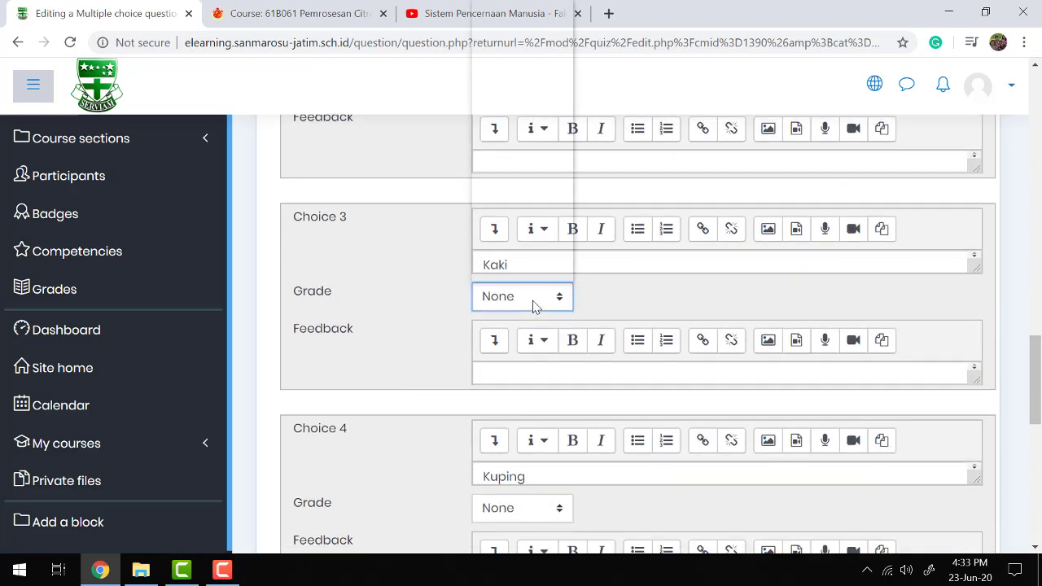
scroll(534, 216, down, 5)
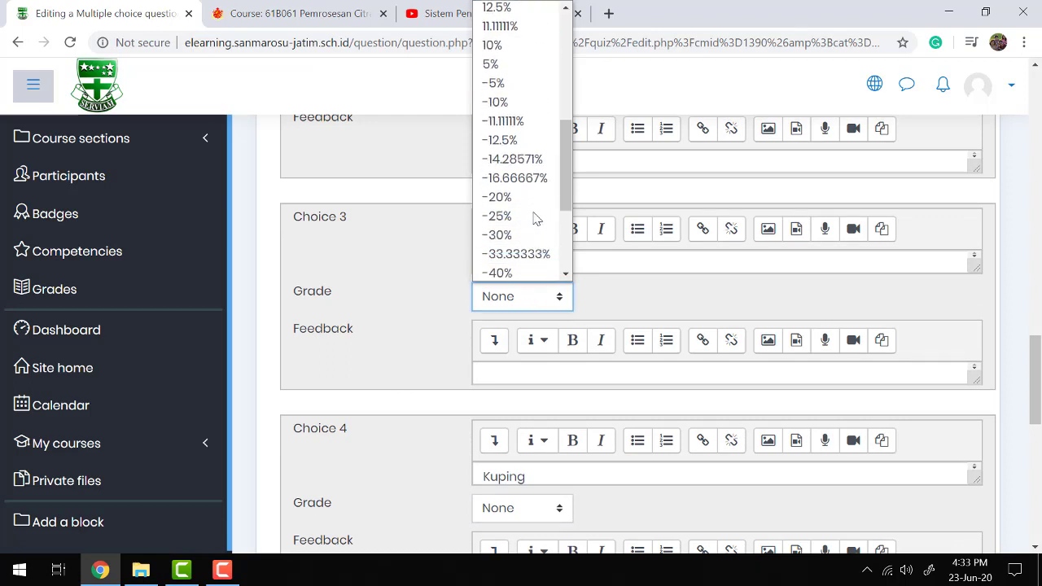
click(510, 247)
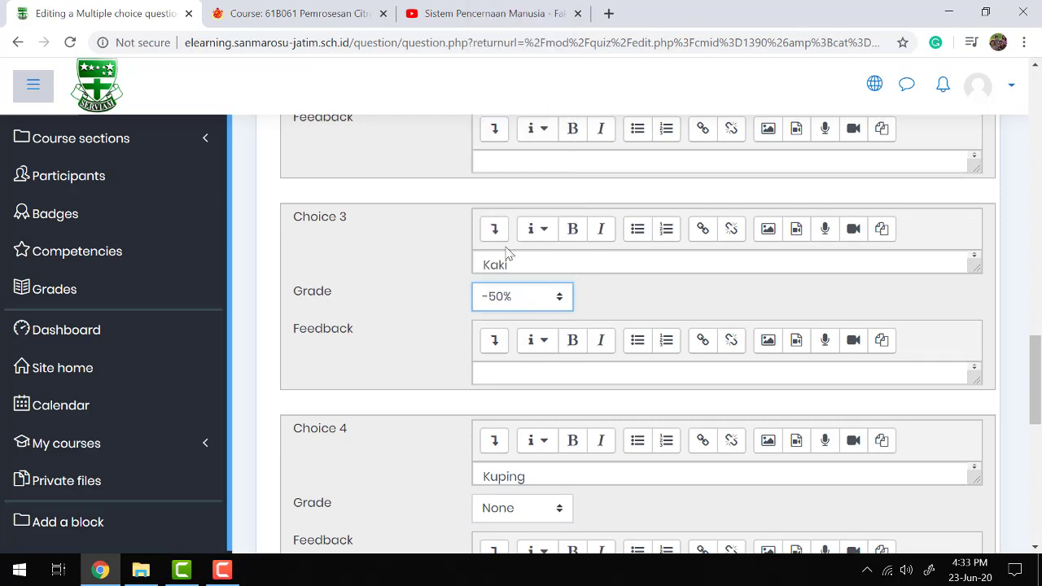
scroll(417, 315, down, 2)
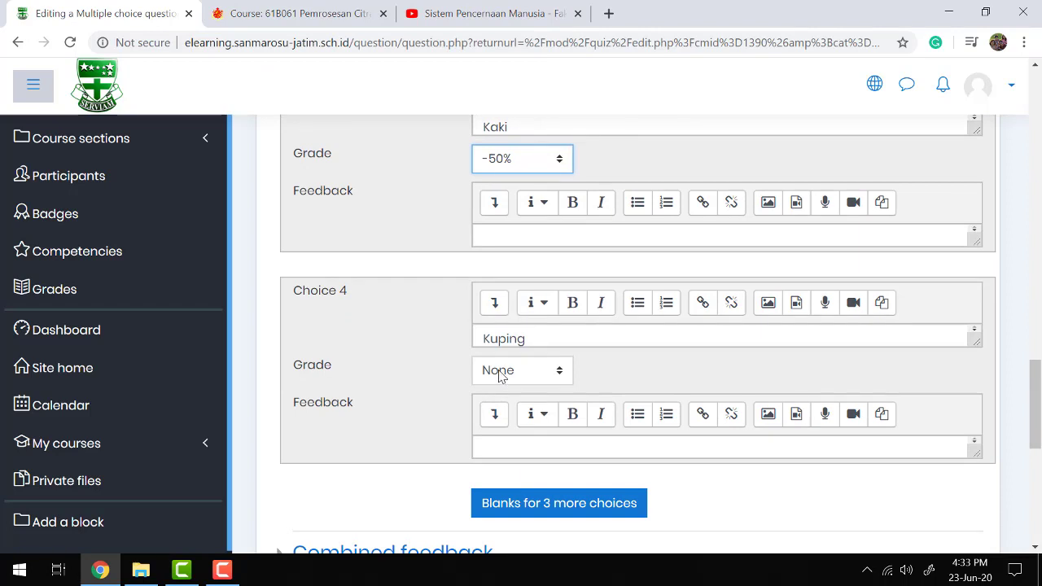
click(498, 372)
scroll(529, 280, down, 5)
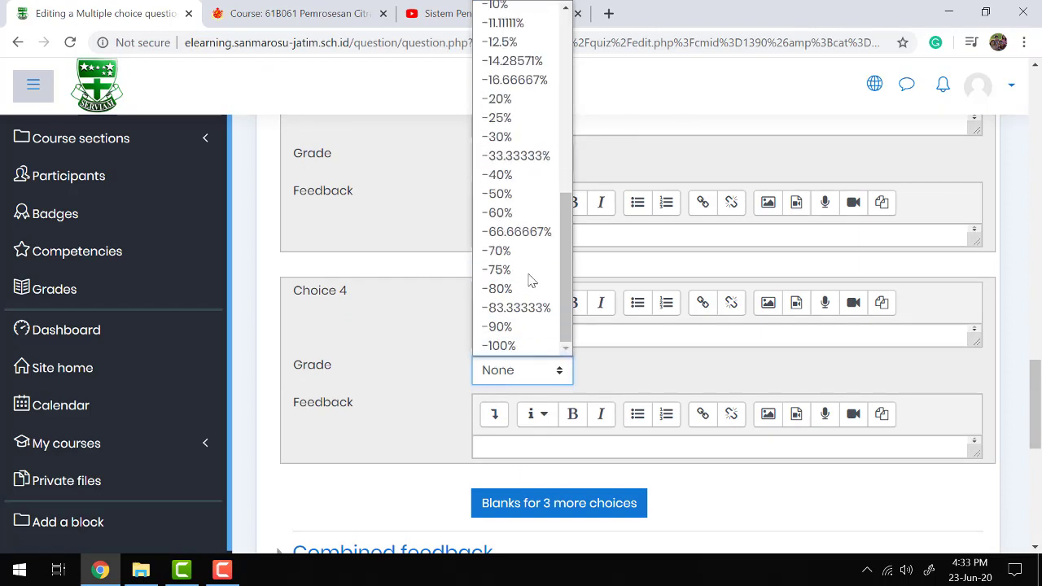
click(499, 193)
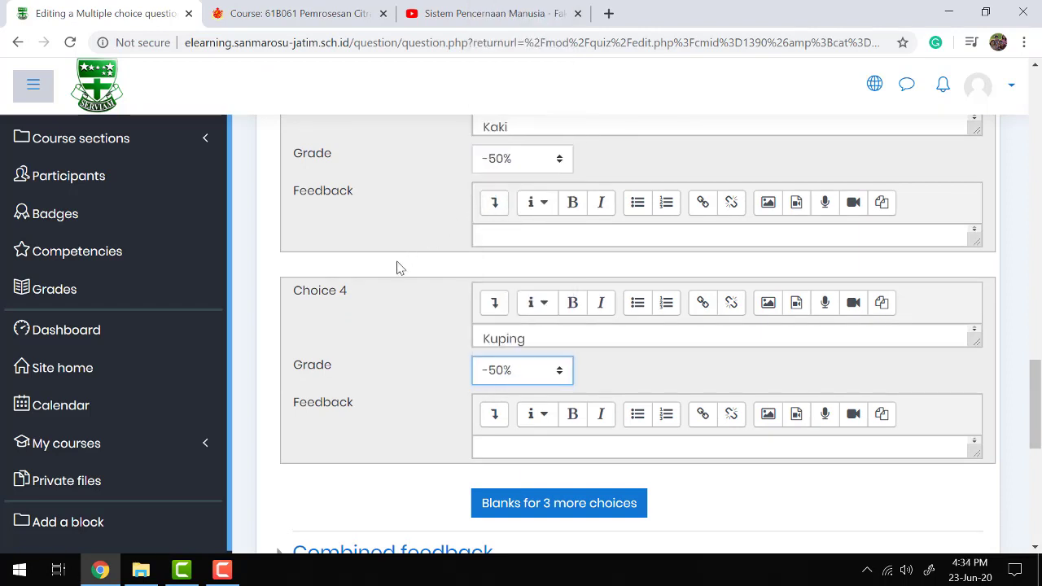
scroll(398, 268, down, 5)
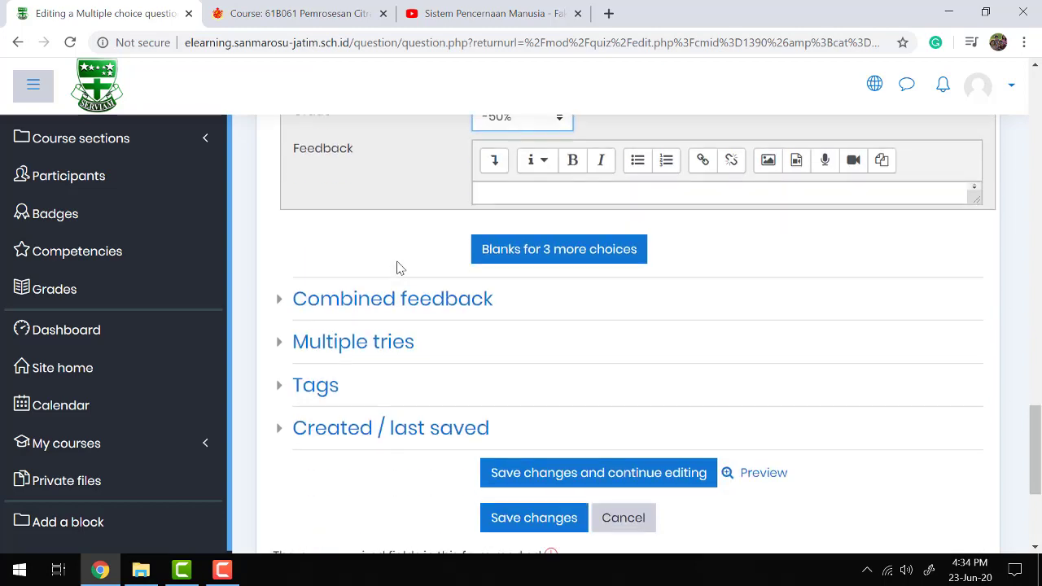
click(503, 413)
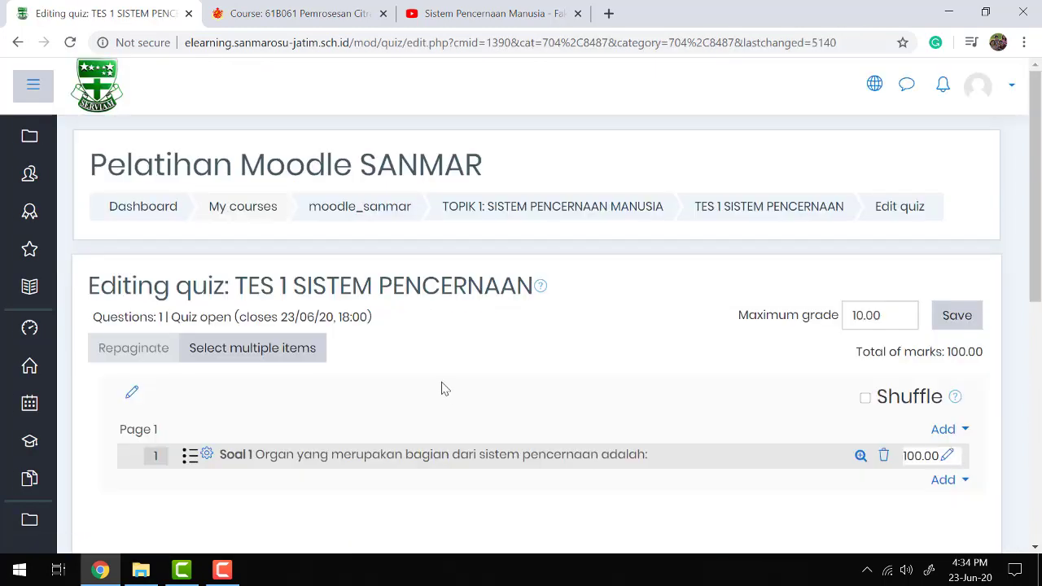
Preview Soal 1 with the answers Kaki and Lidah ticked, and close the preview.
click(859, 461)
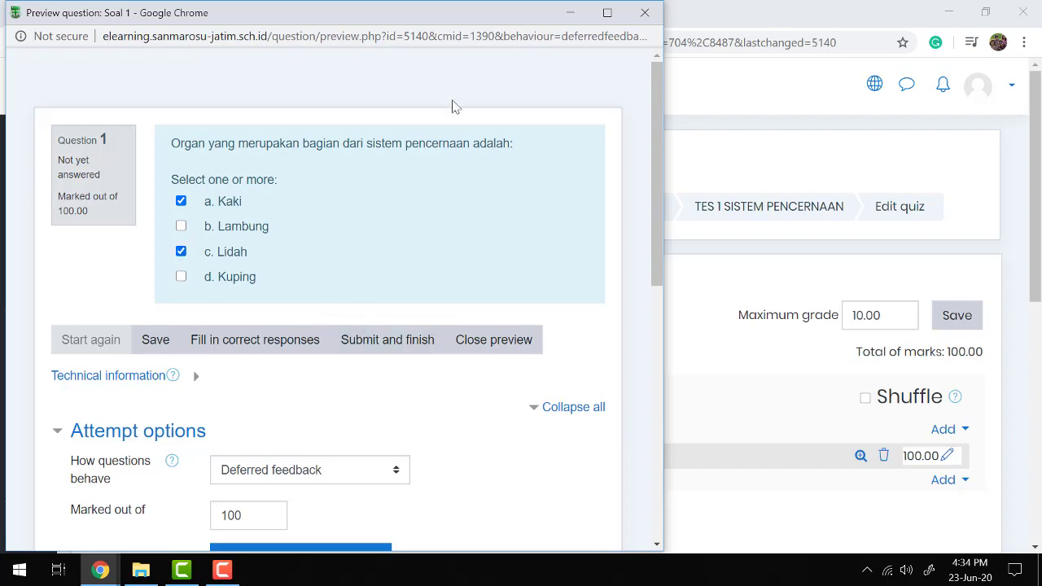
click(642, 14)
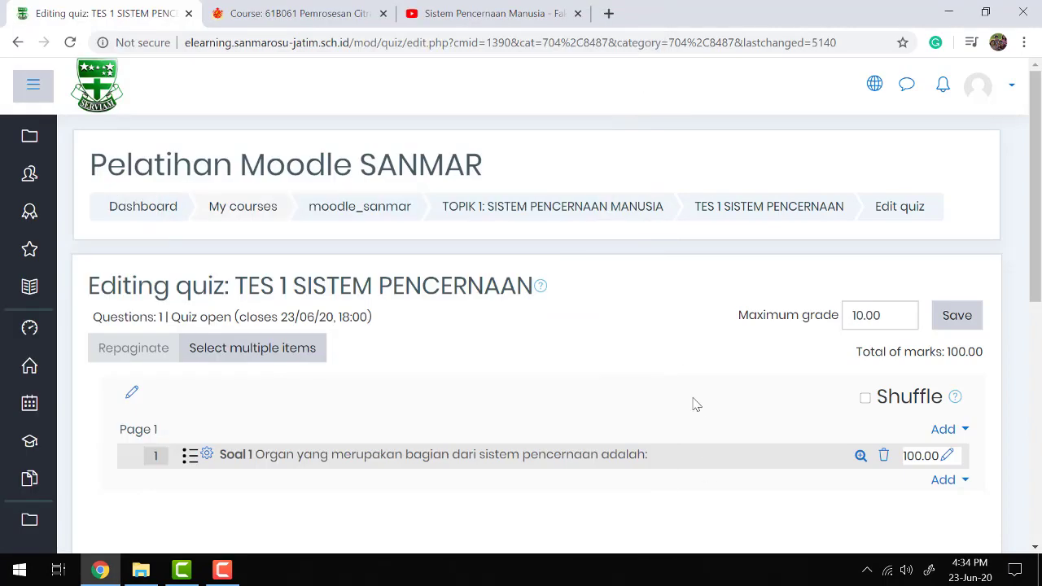
Start a new True/False question at the end of page 1 of the quiz.
scroll(817, 412, down, 1)
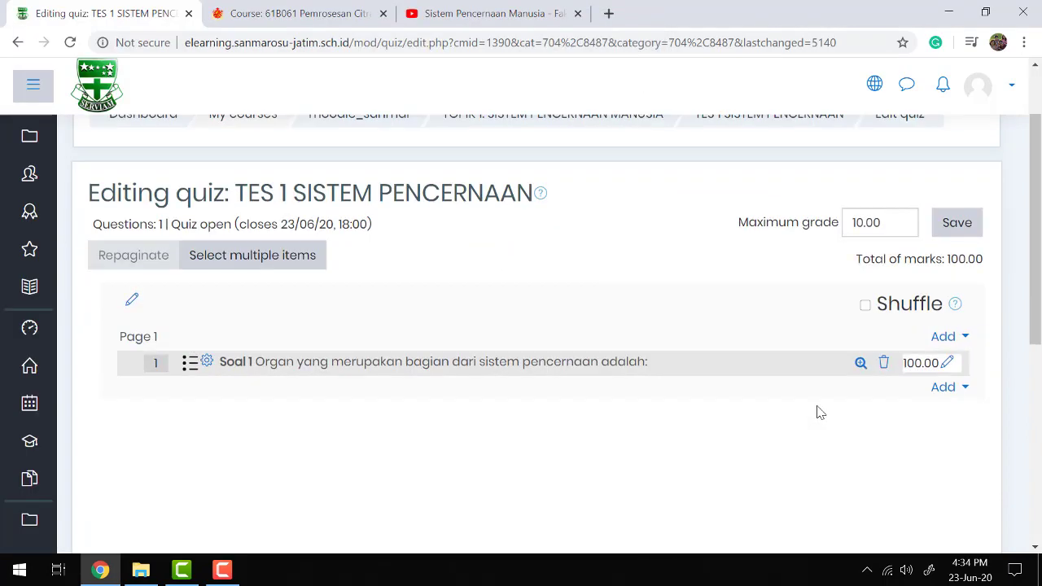
click(948, 387)
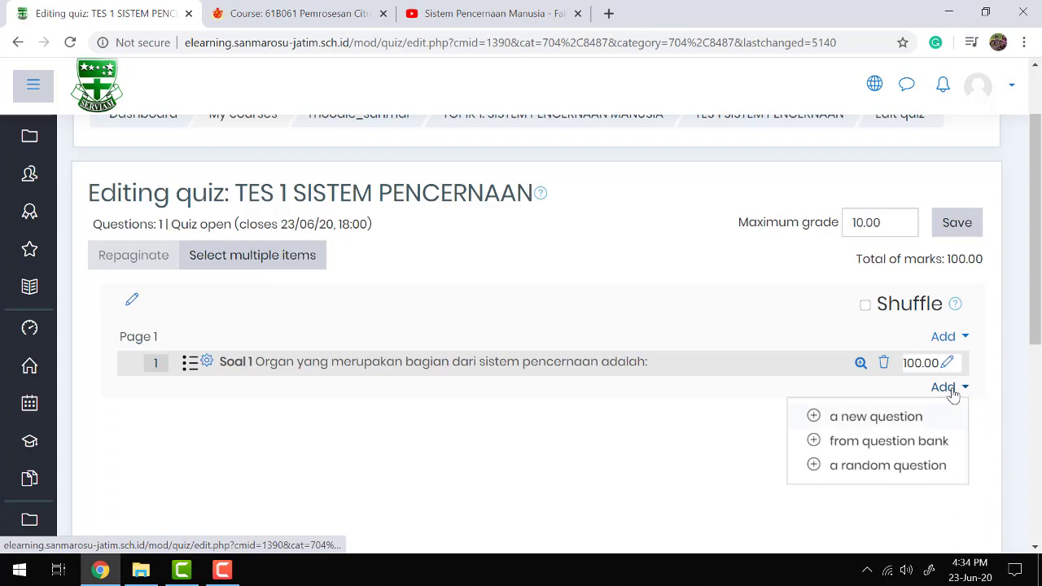
click(877, 417)
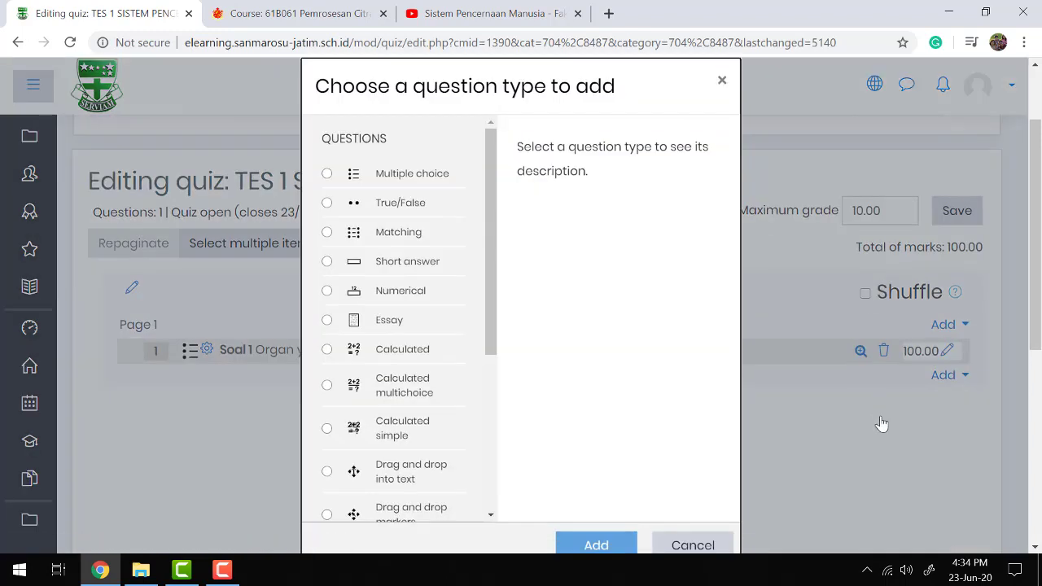
click(328, 208)
scroll(604, 344, down, 1)
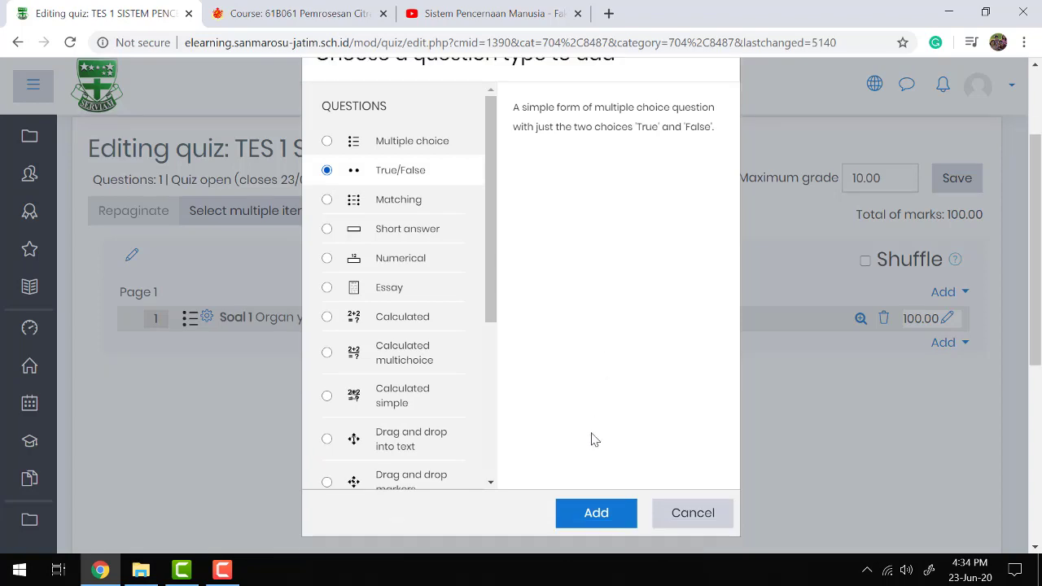
click(595, 512)
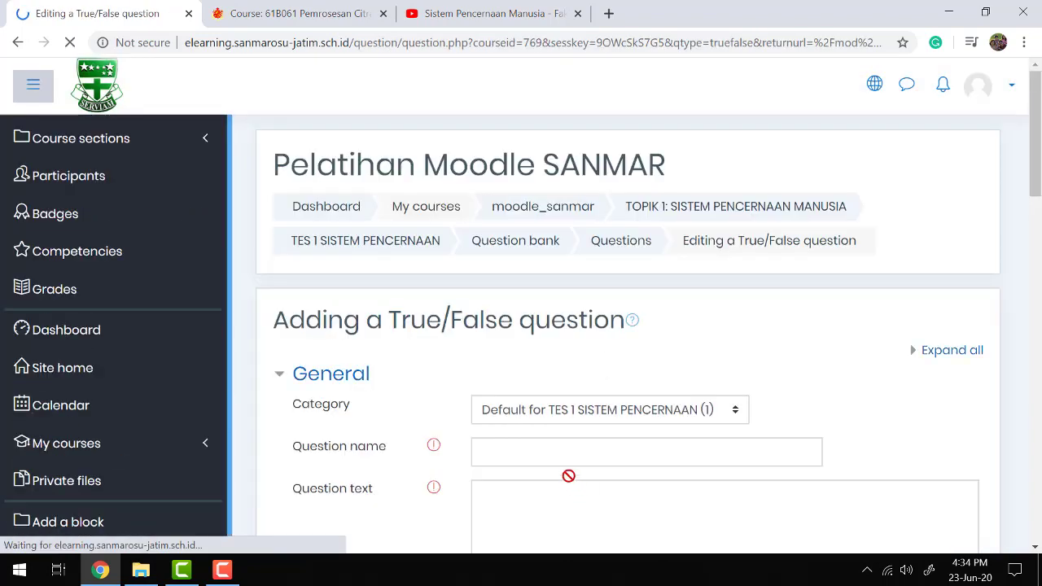
scroll(529, 366, down, 1)
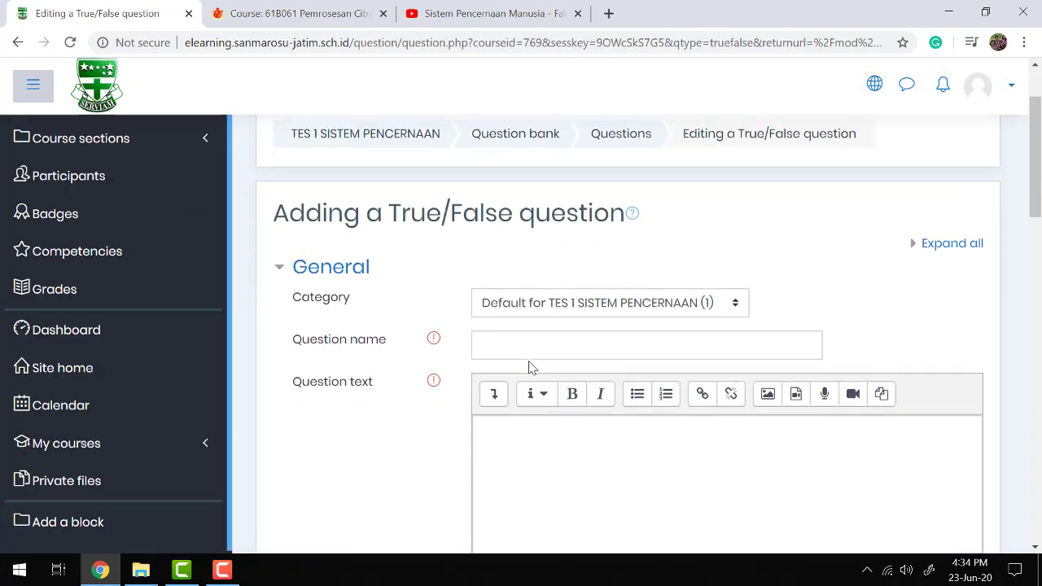
Name the True/False question "Soal 2" and enter the question text "Usus besar adalah salah satu organ pencernaan.".
scroll(528, 367, down, 1)
click(531, 247)
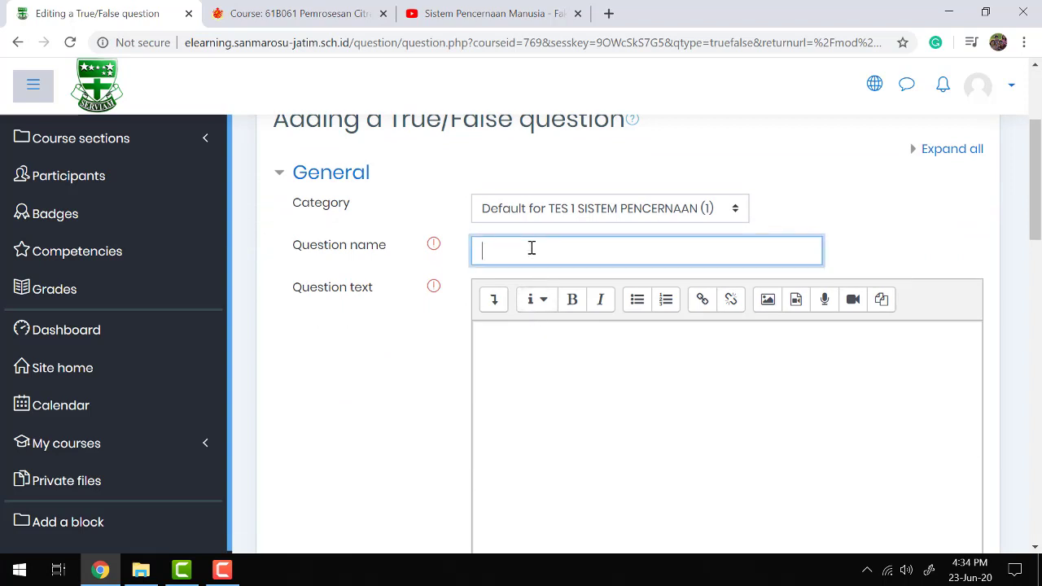
text(Soal 2)
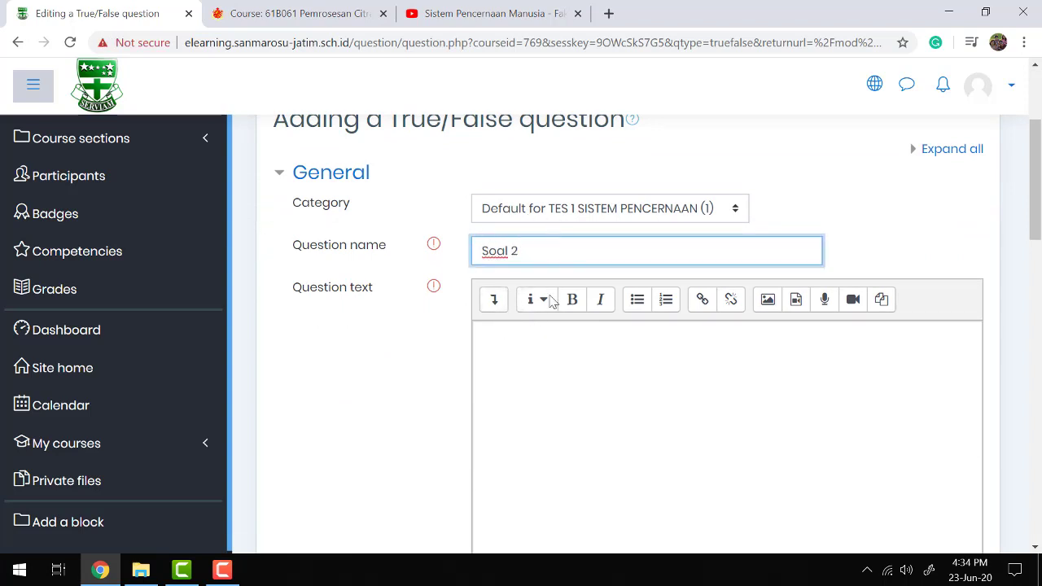
click(537, 354)
text(Usus be)
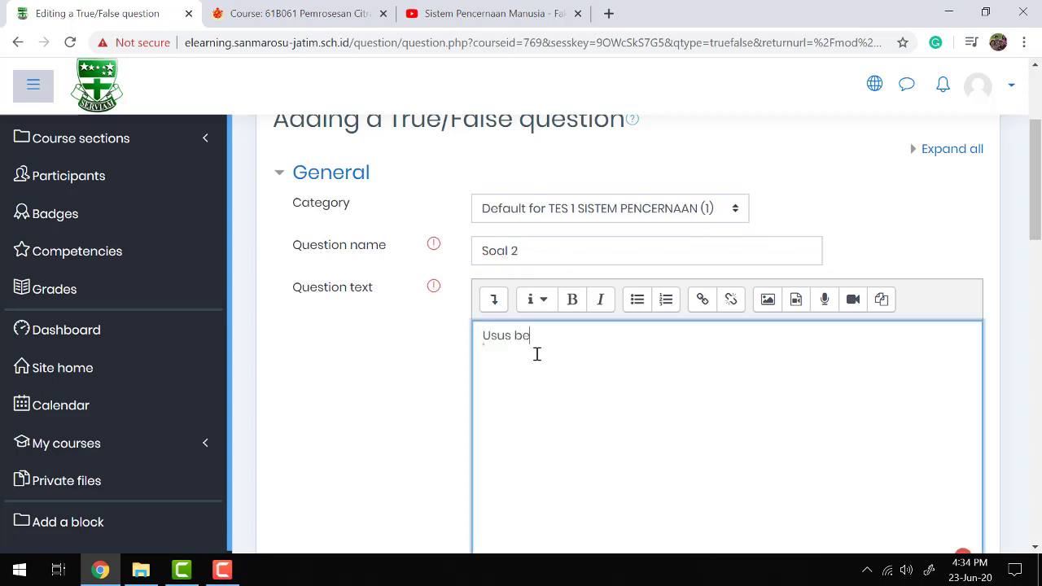
text(sar adalah salah satu organ)
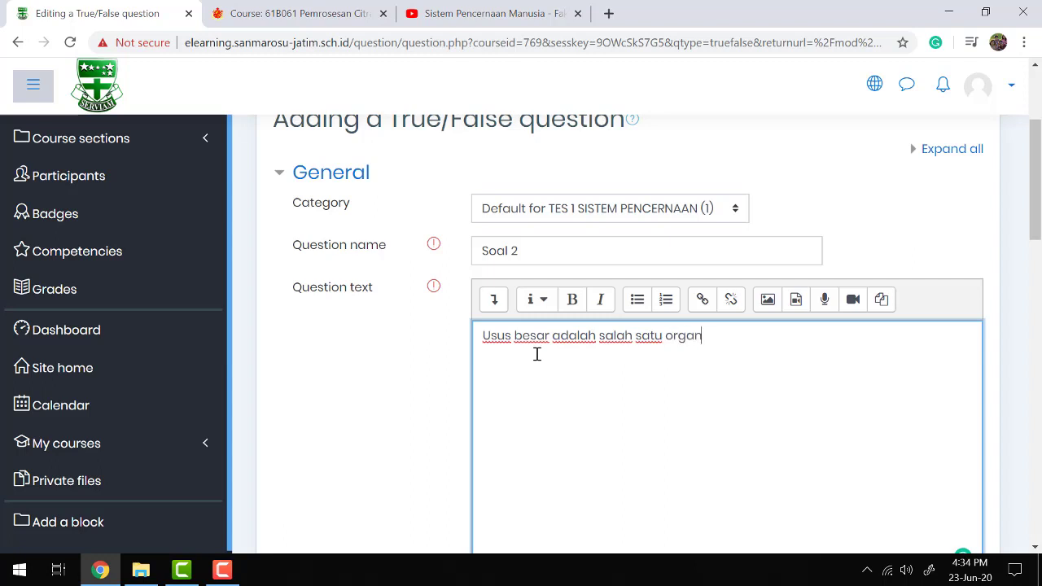
text( pencernaan.)
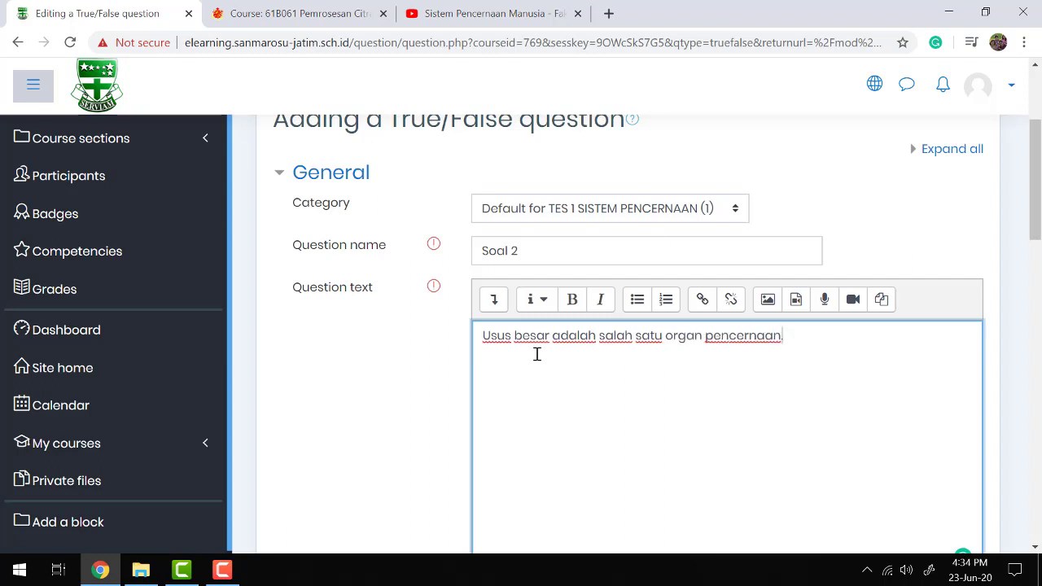
Set the default mark to 100 and the correct answer to True, and save the question.
scroll(538, 354, down, 3)
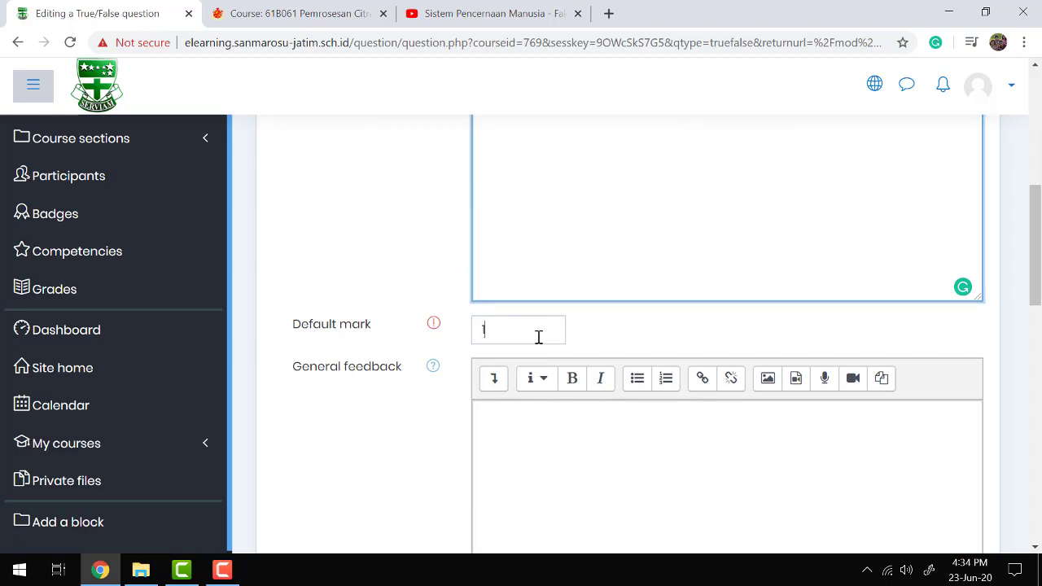
click(538, 336)
scroll(538, 336, down, 4)
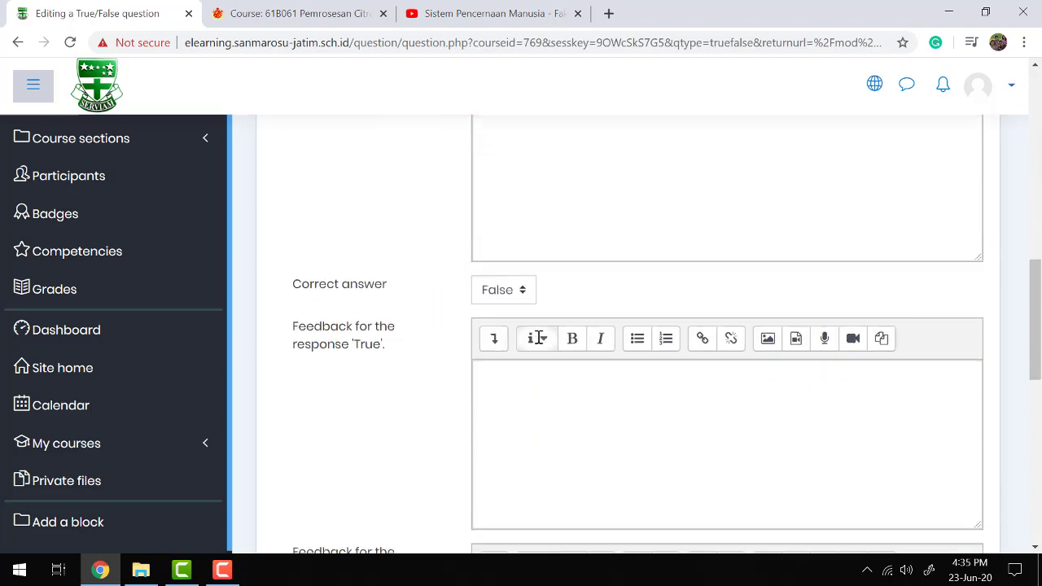
click(504, 296)
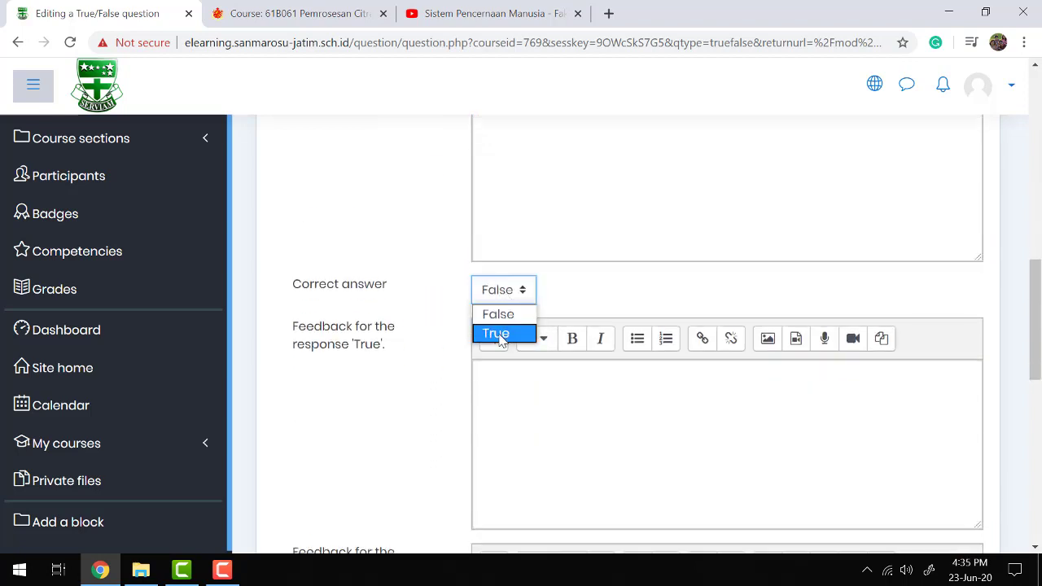
click(497, 334)
scroll(421, 368, down, 5)
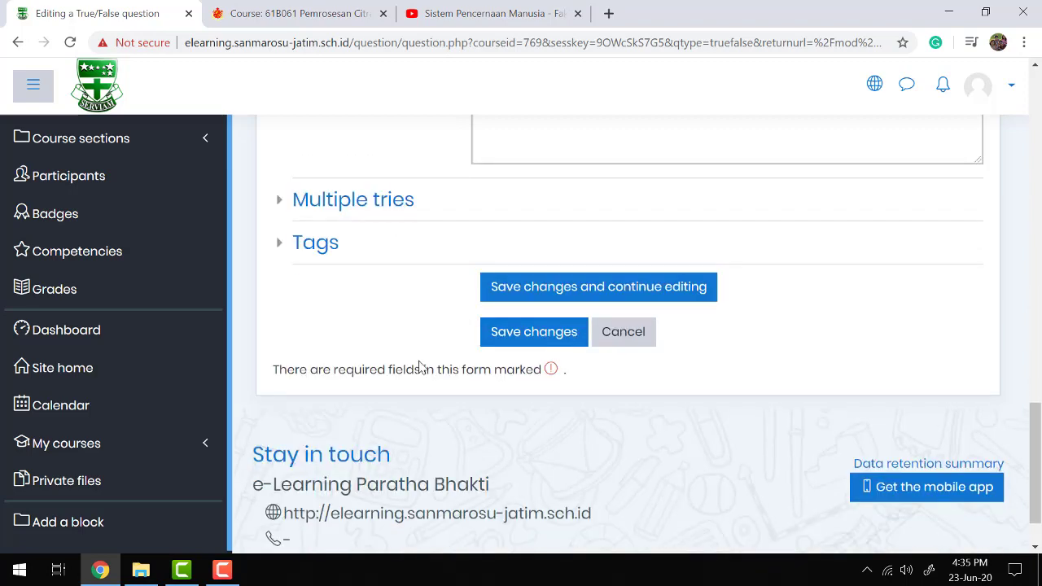
click(505, 344)
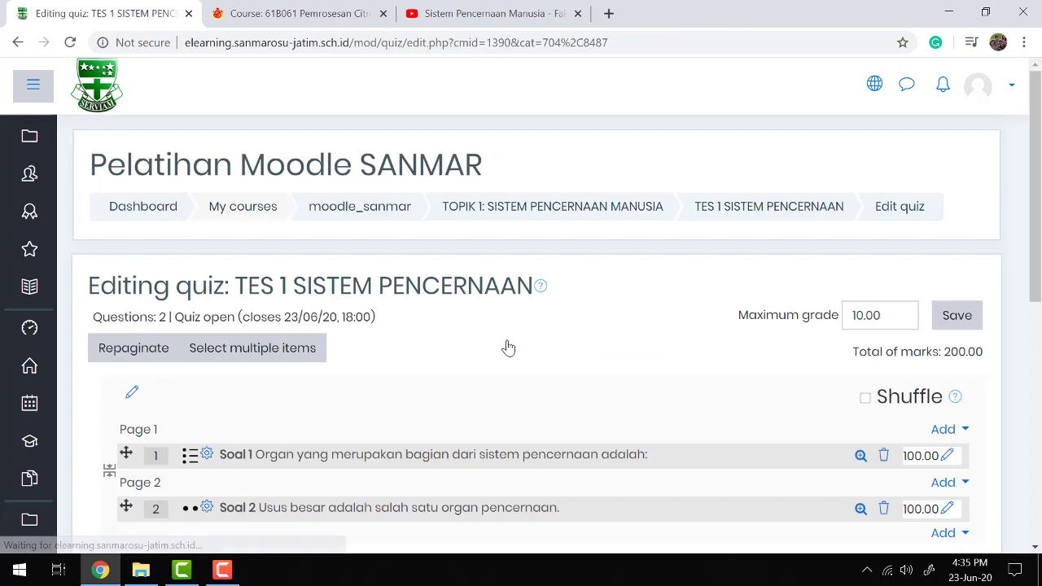
Preview Soal 2 and close the preview.
scroll(508, 348, down, 1)
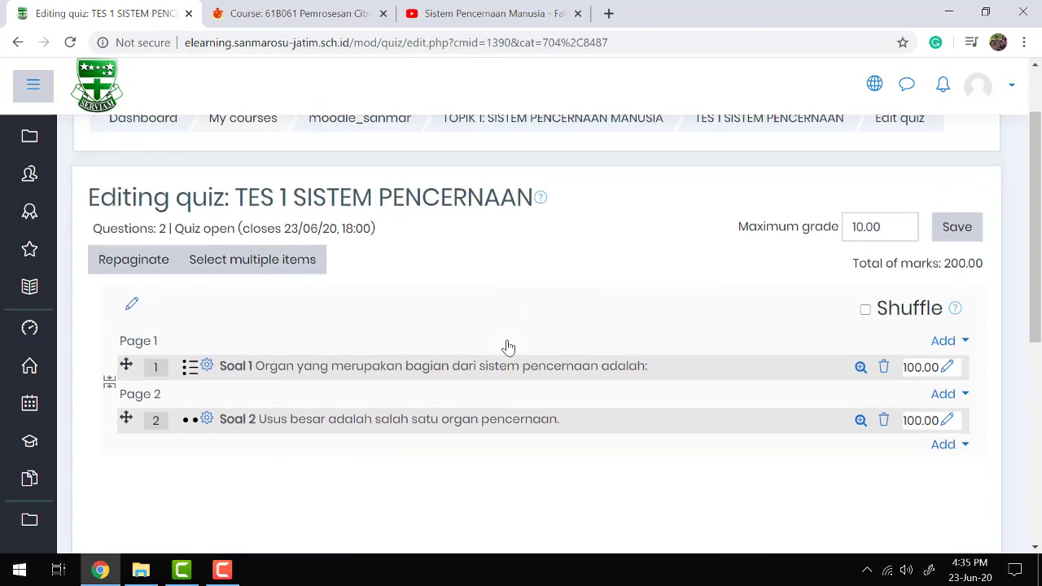
click(860, 422)
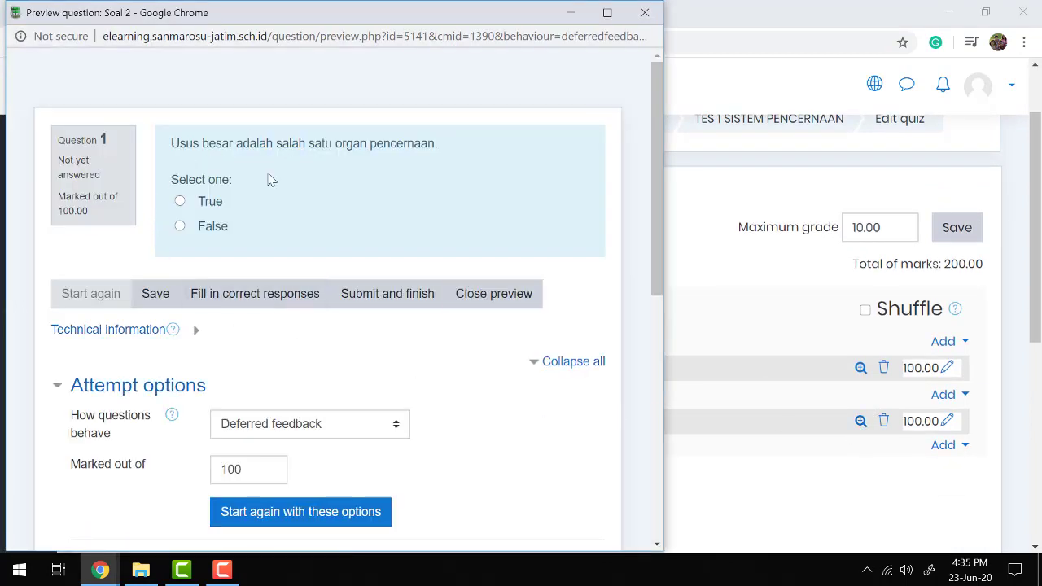
click(642, 15)
Start a new Matching question at the end of page 2 of the quiz.
click(940, 446)
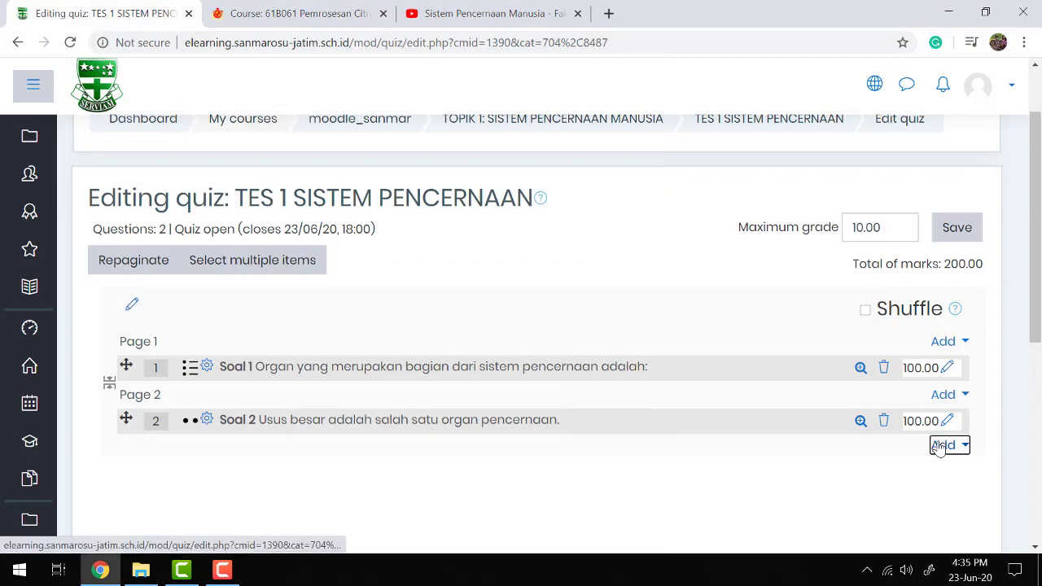
click(876, 475)
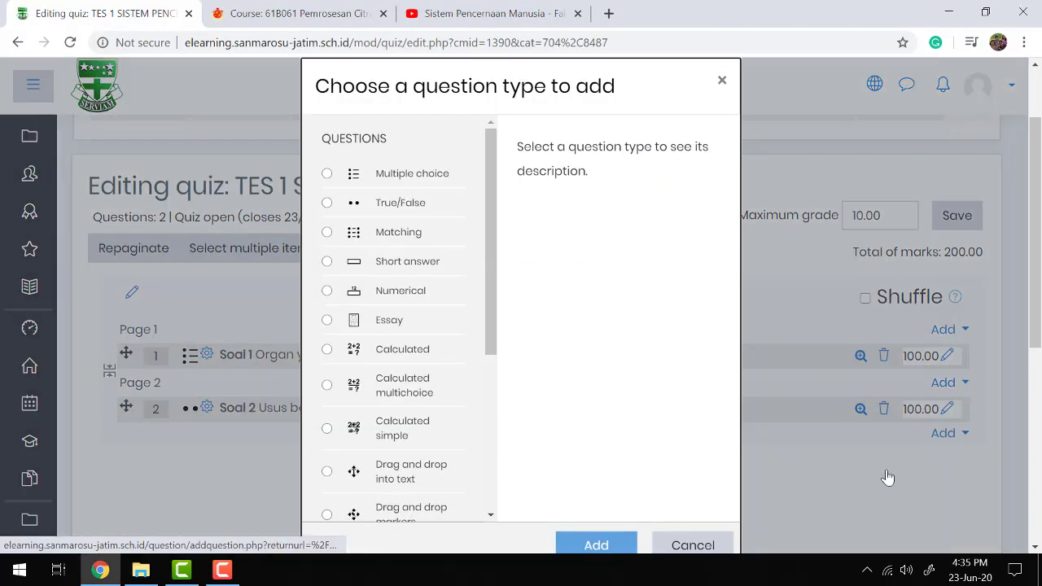
click(328, 234)
scroll(610, 521, down, 1)
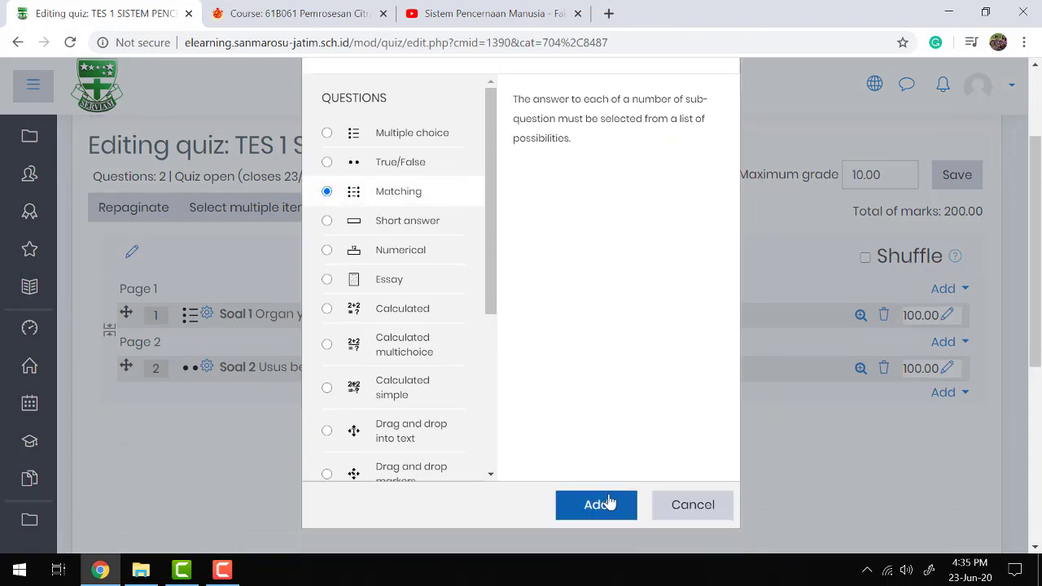
click(603, 505)
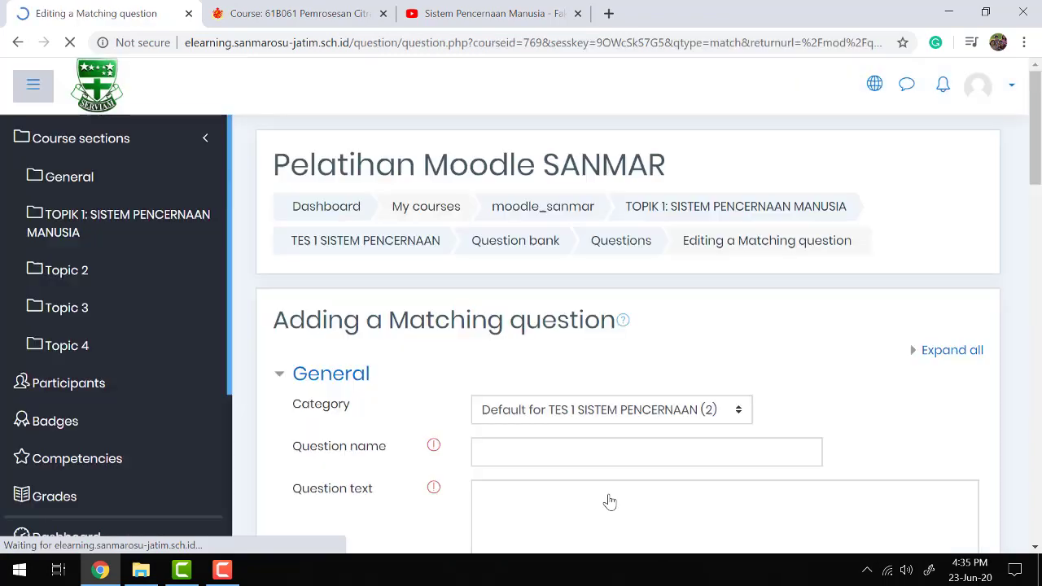
Name the Matching question "Soal 3" and enter the question text "Pasangkan organ ini dengan sistem yang sesuai.".
click(498, 460)
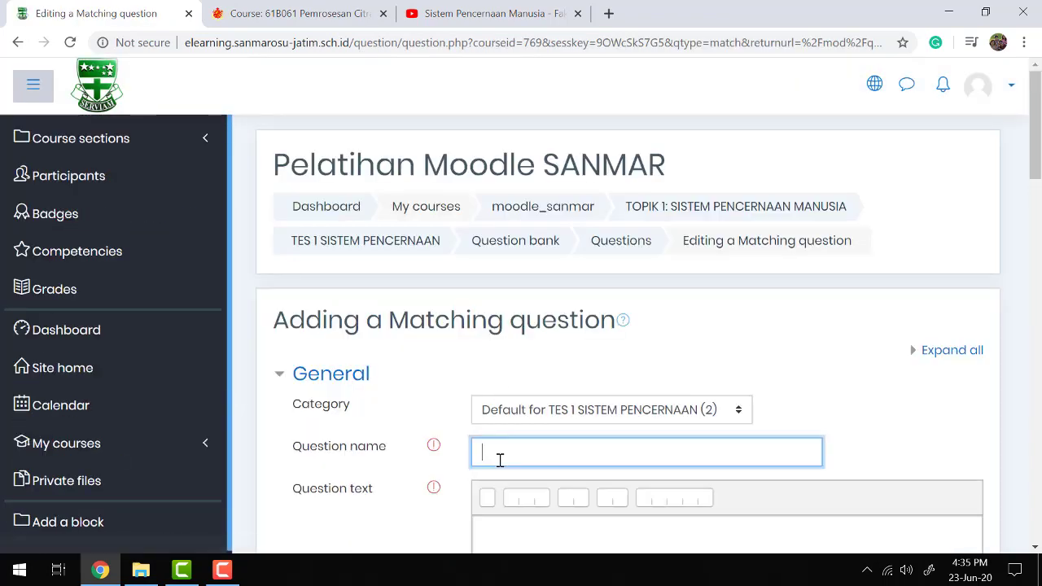
text(Soal 3)
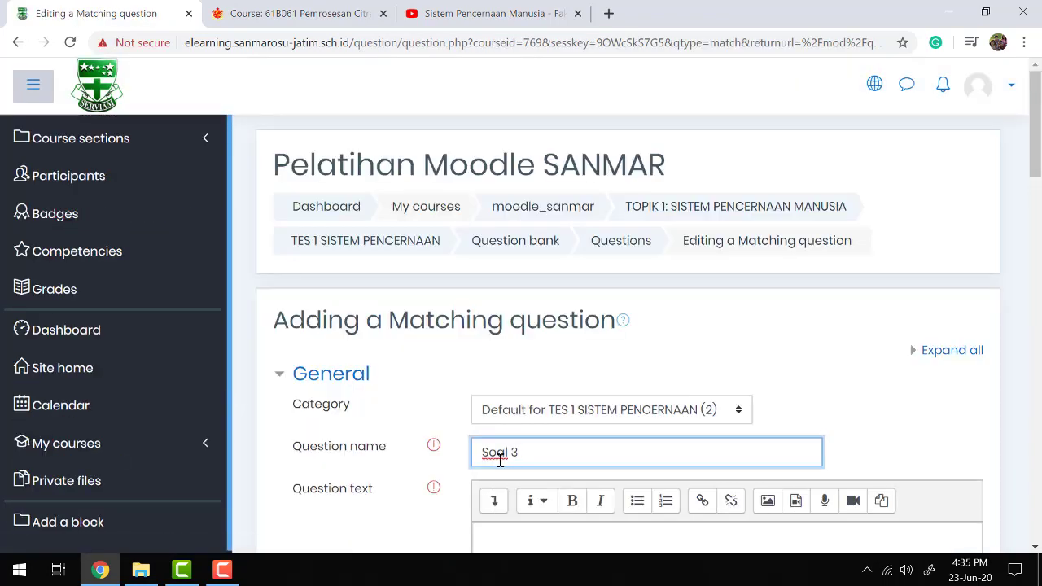
scroll(500, 460, down, 2)
click(517, 400)
text(Pasangkan)
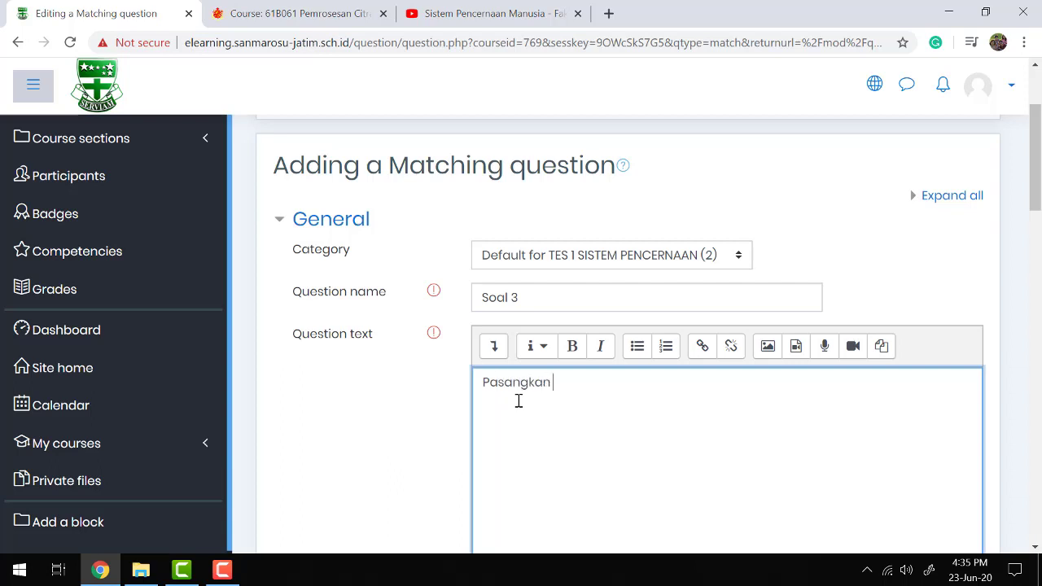
text( organ ini dengan sistem )
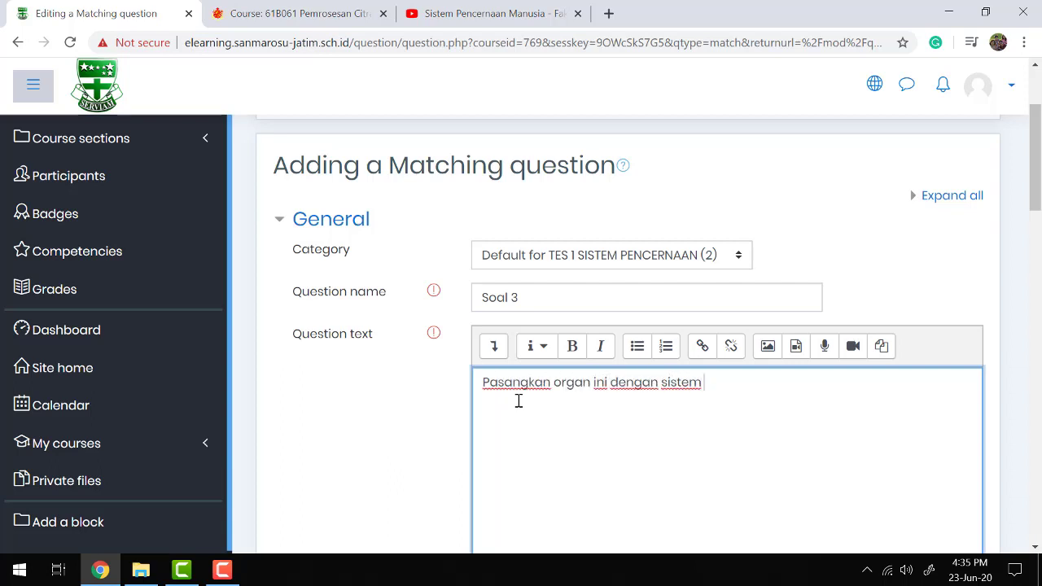
text(yang sesuai.)
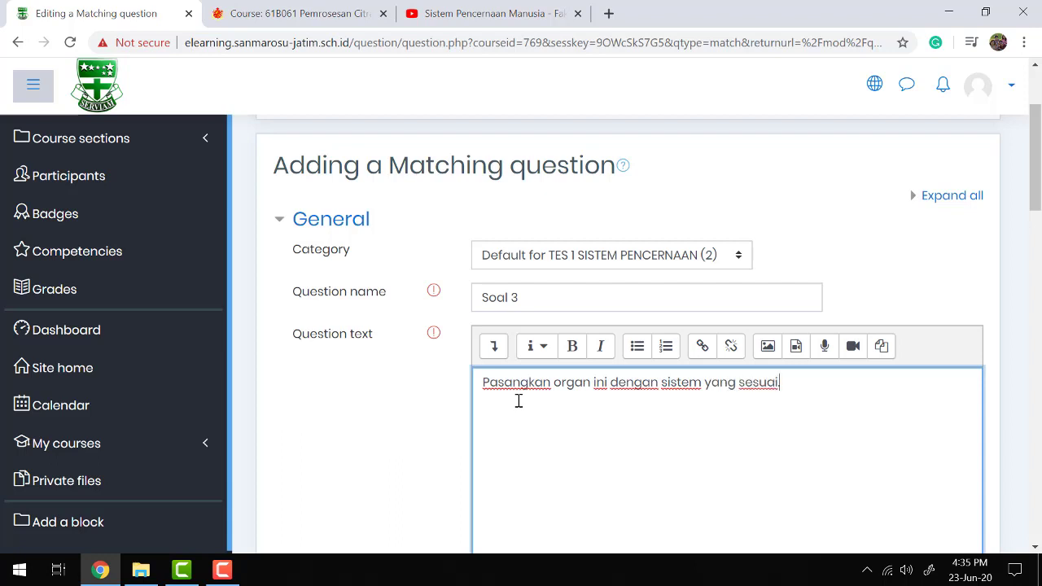
Set the default mark of the Matching question to 100.
scroll(519, 401, down, 3)
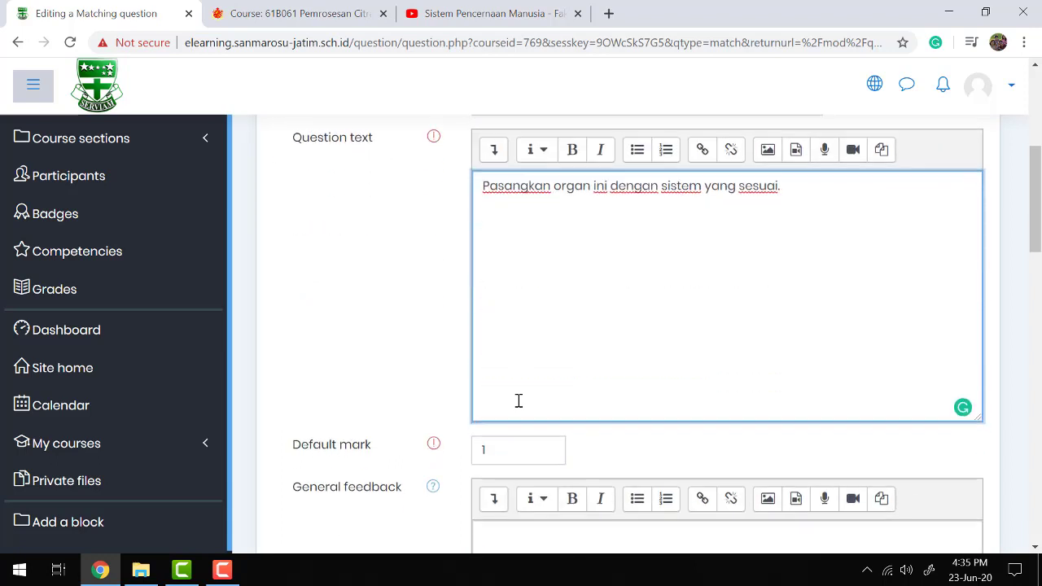
click(500, 434)
text(00)
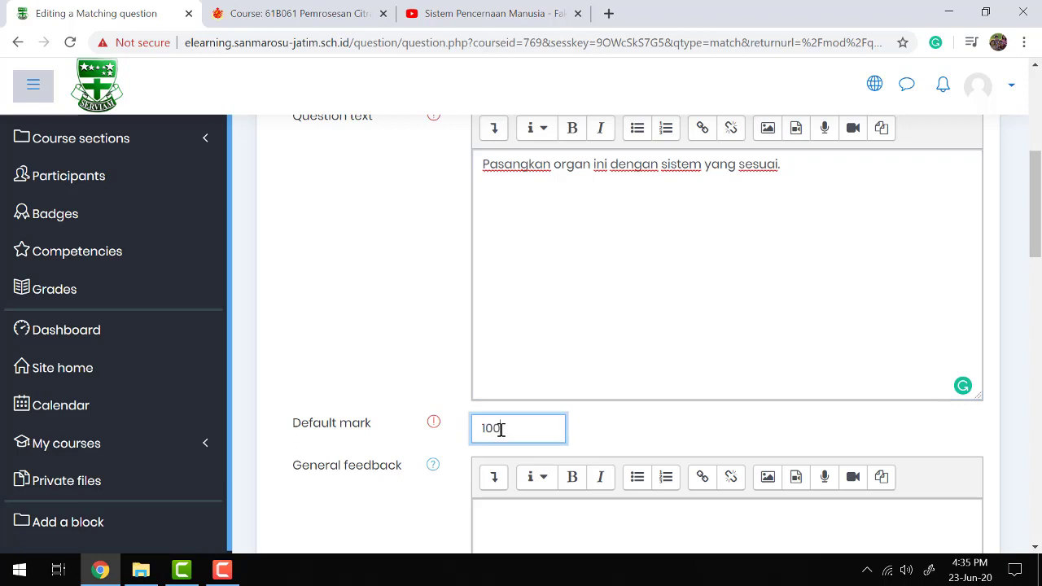
Fill in the Question 1 pair with "Mulut" and the answer "Sistem pencernaan".
scroll(501, 430, down, 6)
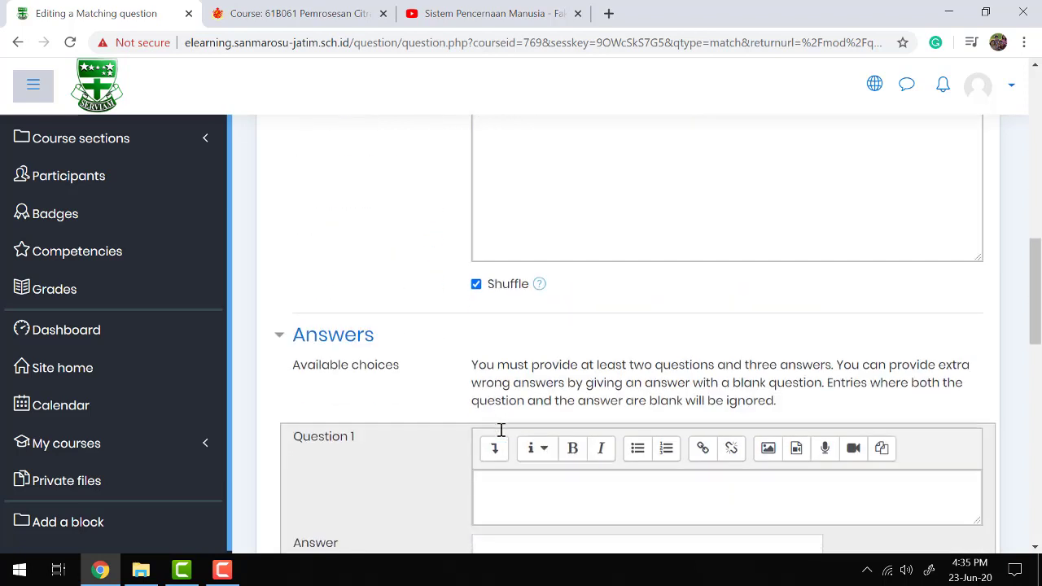
click(520, 383)
text(Mulut)
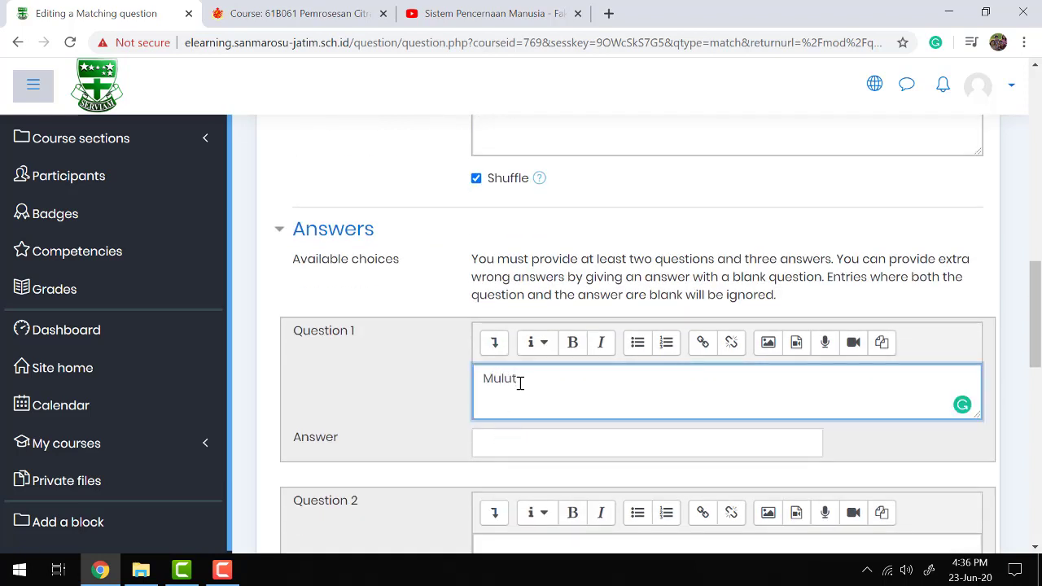
click(499, 443)
text(Sis)
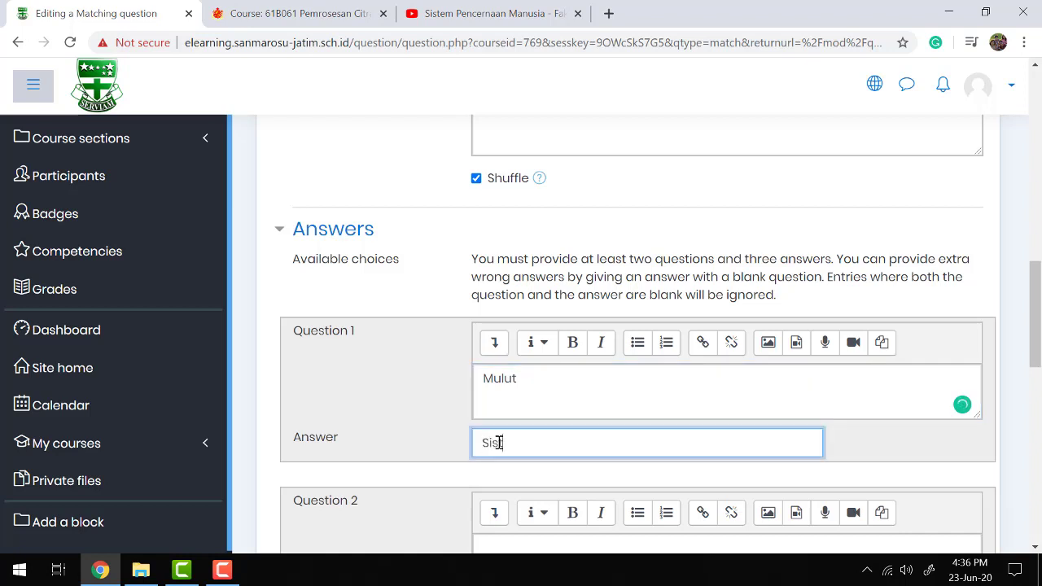
text(tem pencernaan)
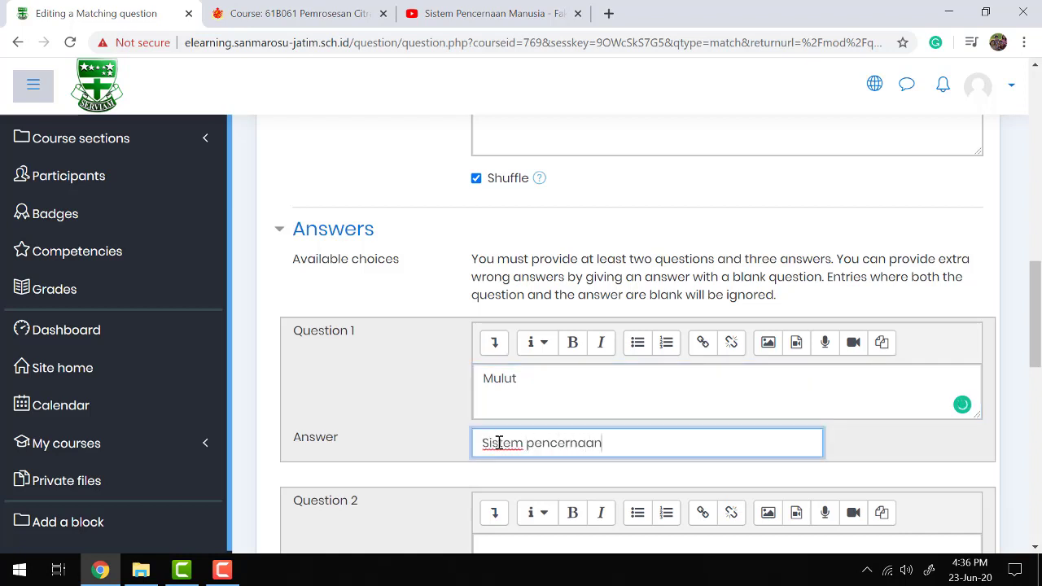
Fill in the Question 2 pair with "Jantung" and the answer "Peredaran darah".
scroll(499, 442, down, 2)
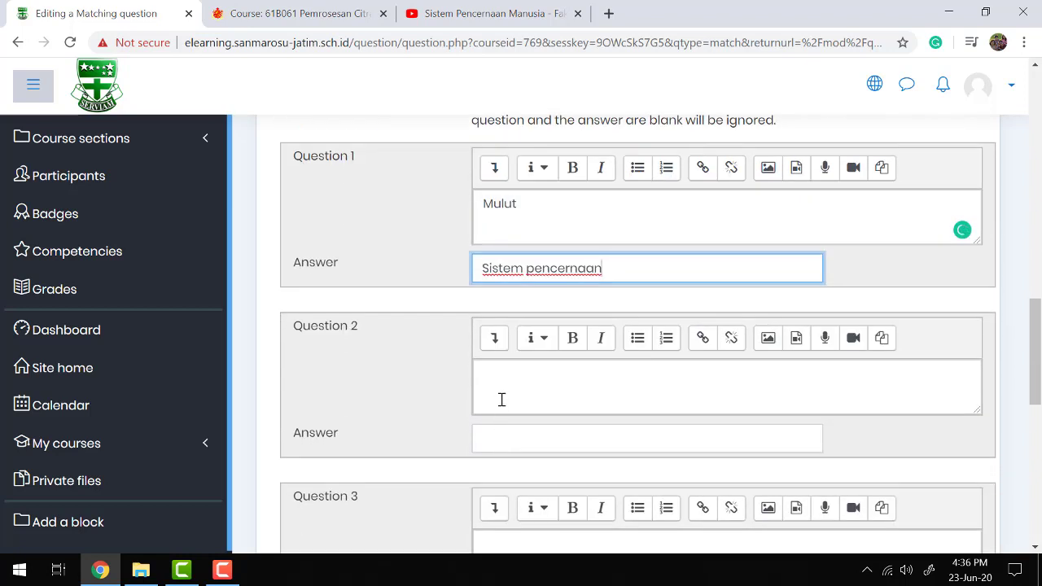
click(501, 399)
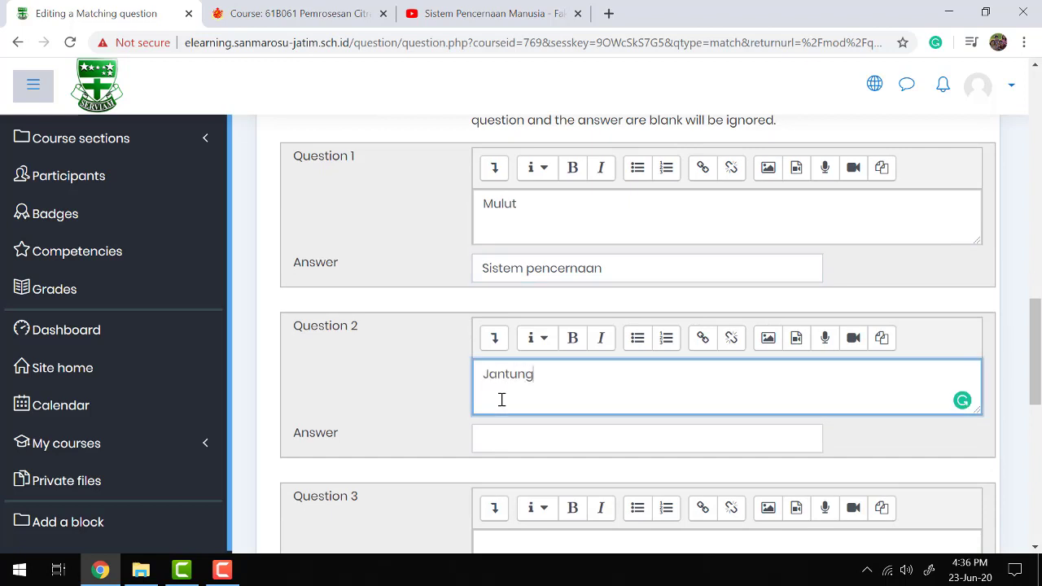
click(494, 429)
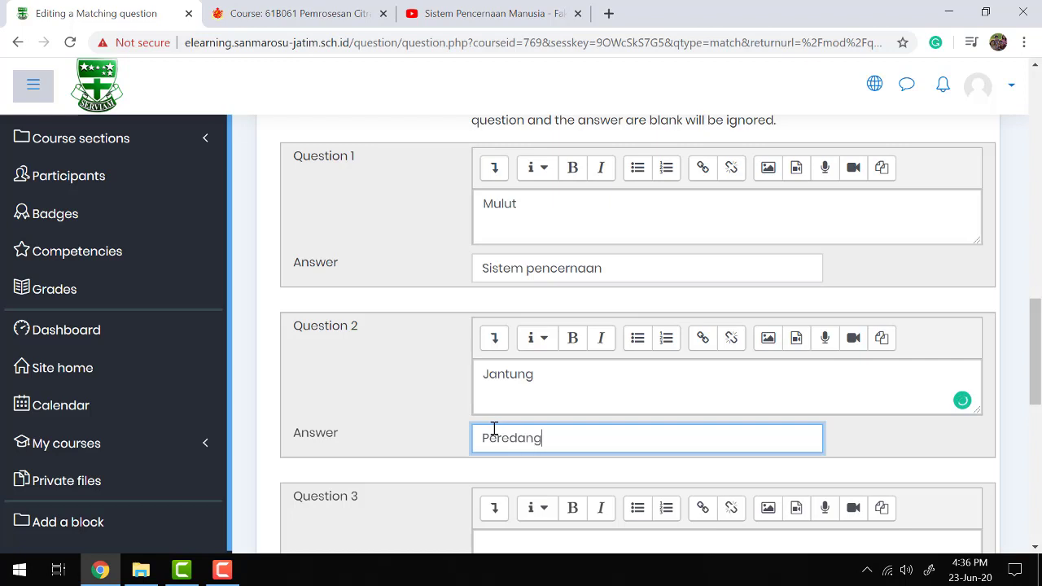
text(Peredaran darah)
Fill in the Question 3 pair with "Paru-paru" and the answer "Sistem pernapasan".
scroll(494, 429, down, 2)
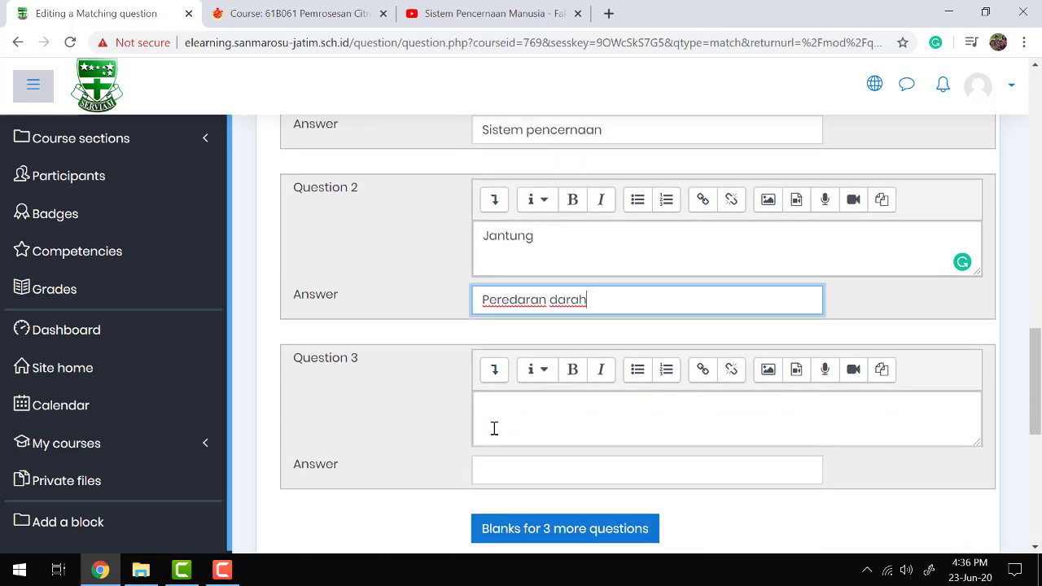
click(495, 425)
scroll(495, 426, down, 2)
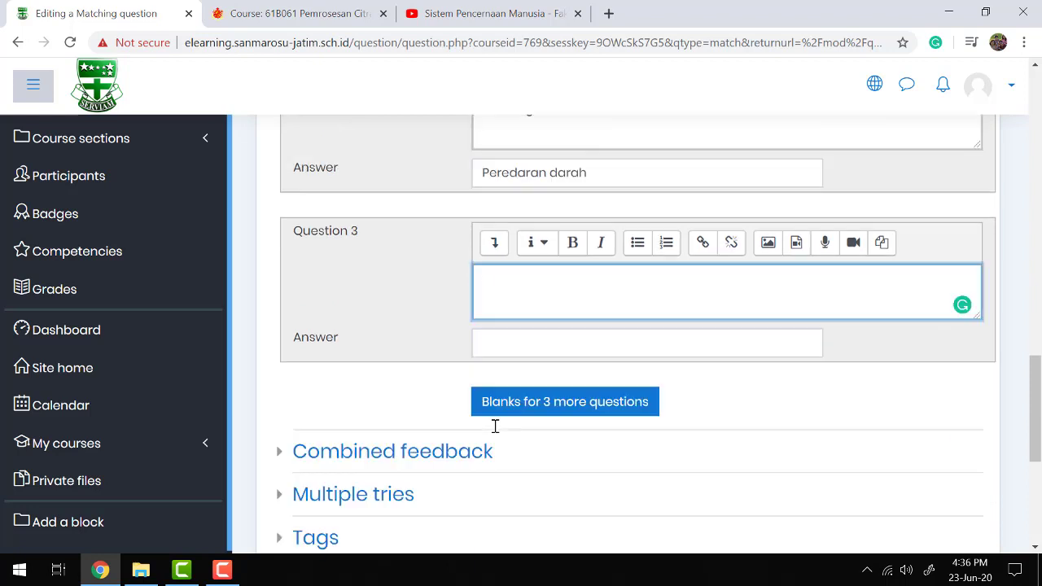
text(Paru-paru)
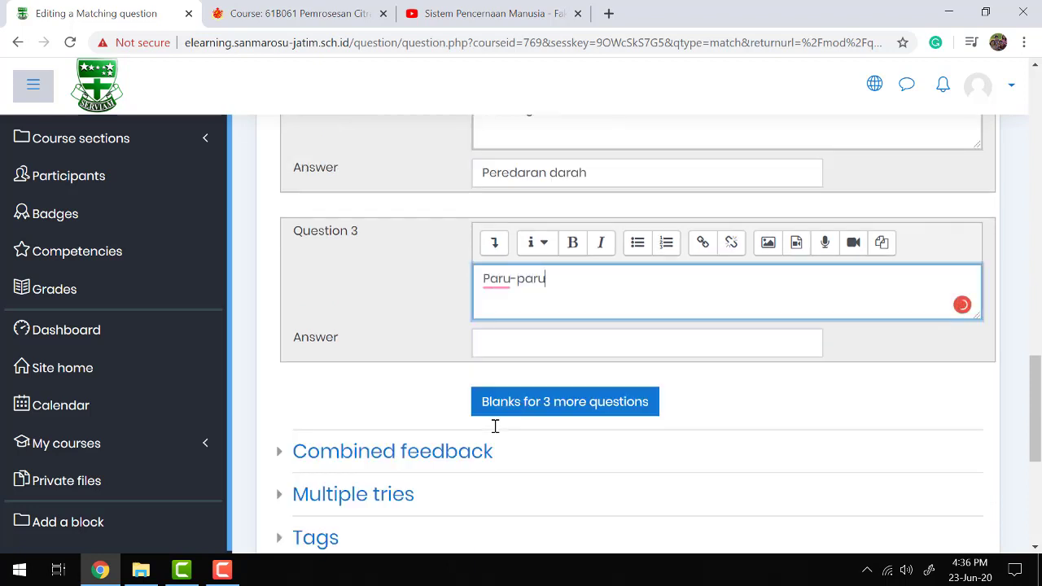
click(540, 341)
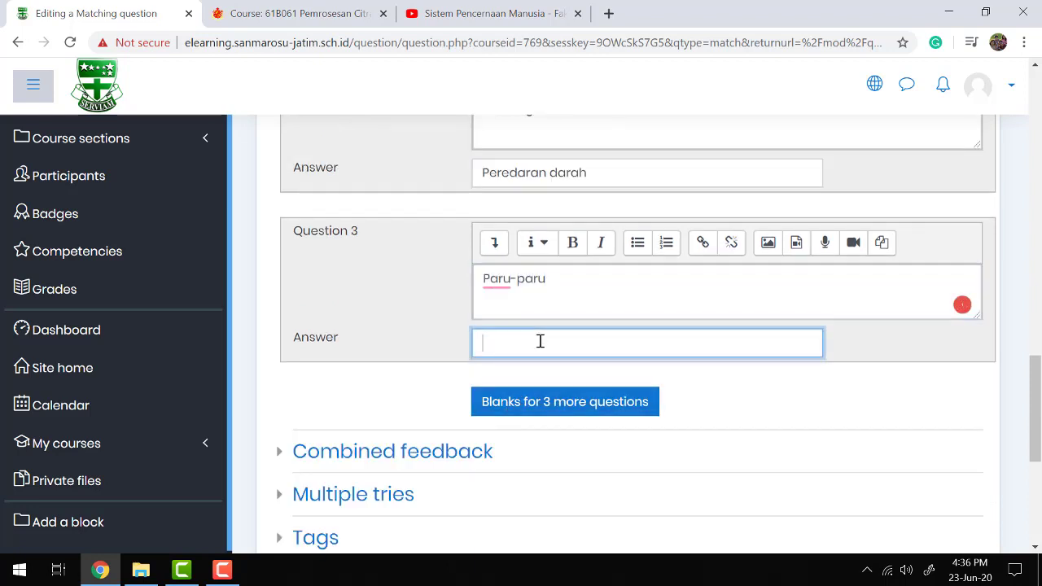
text(Sistem pernapasa)
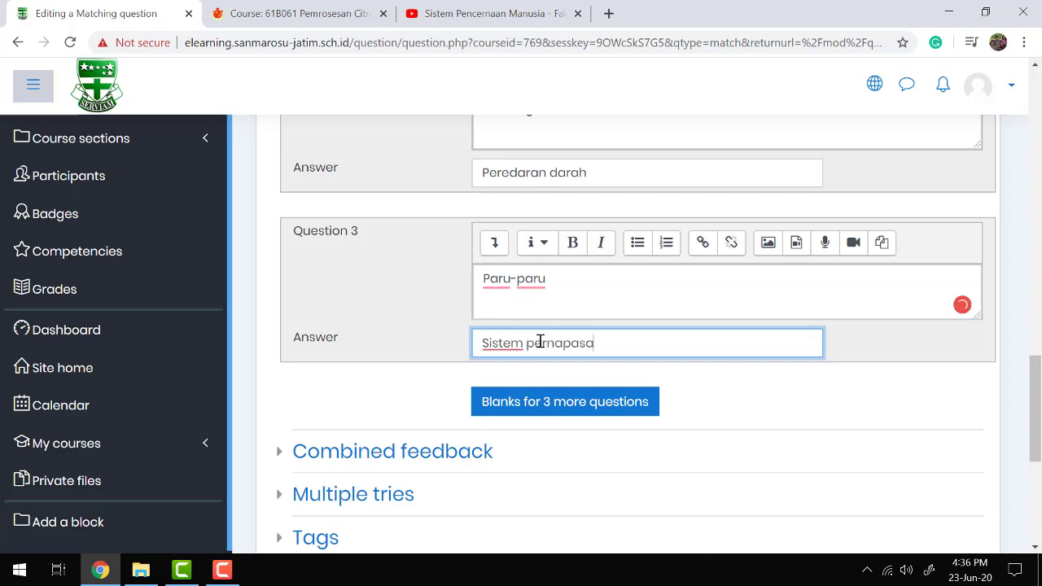
text(n)
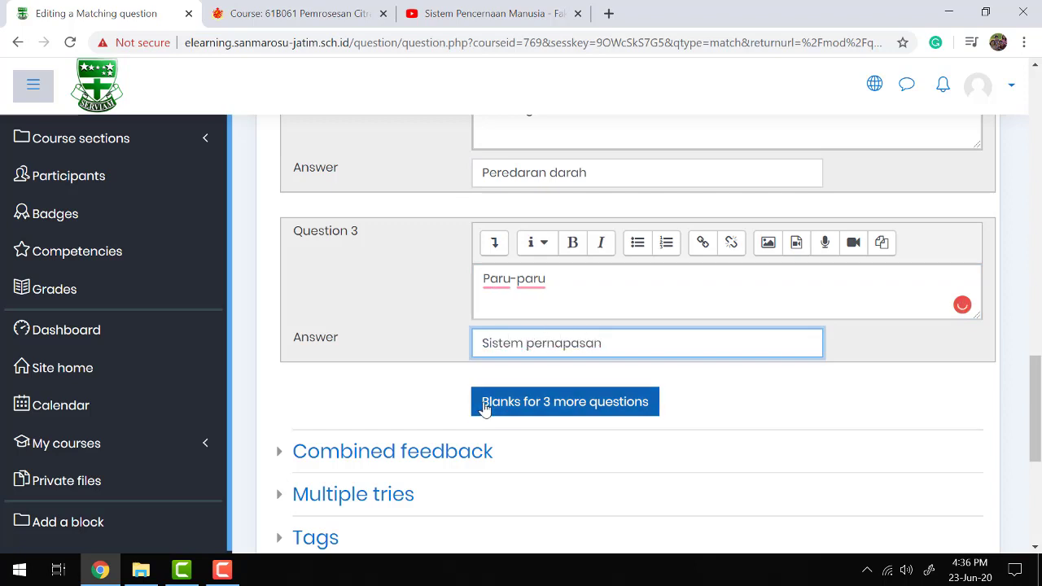
Add blanks for 3 more questions to the Matching question.
click(484, 407)
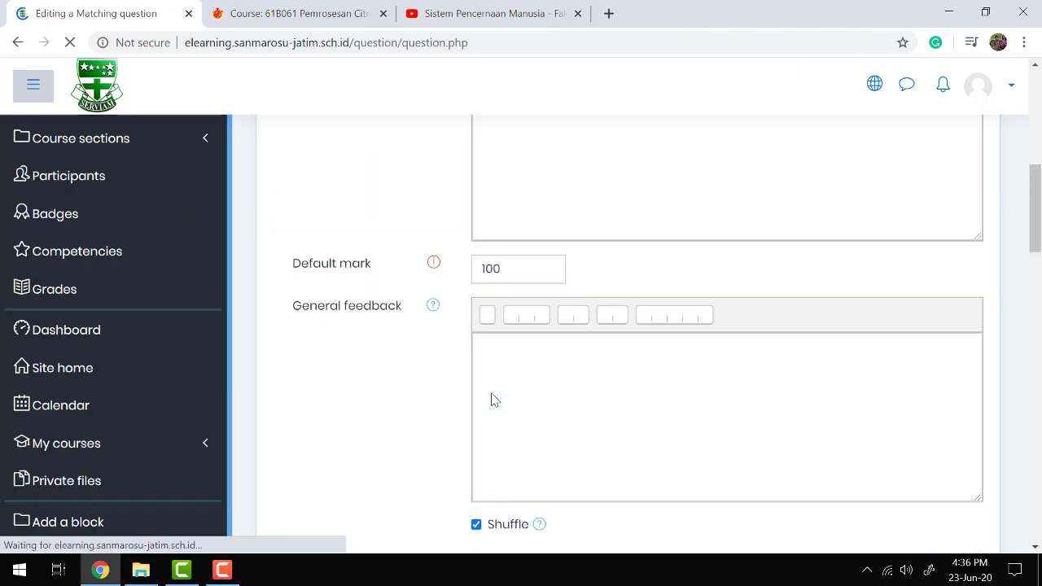
scroll(433, 366, down, 8)
scroll(432, 365, down, 4)
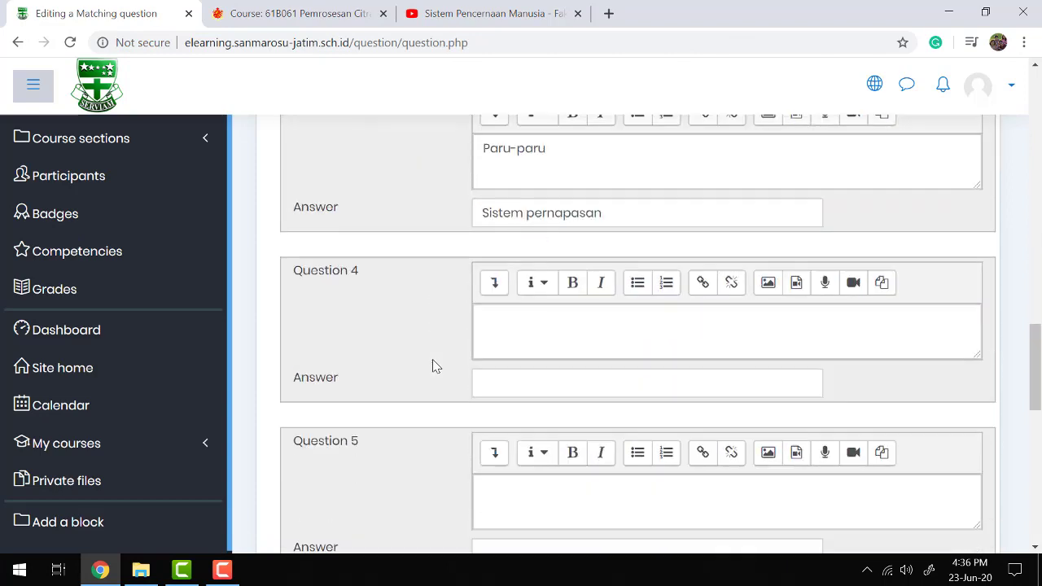
scroll(434, 366, down, 1)
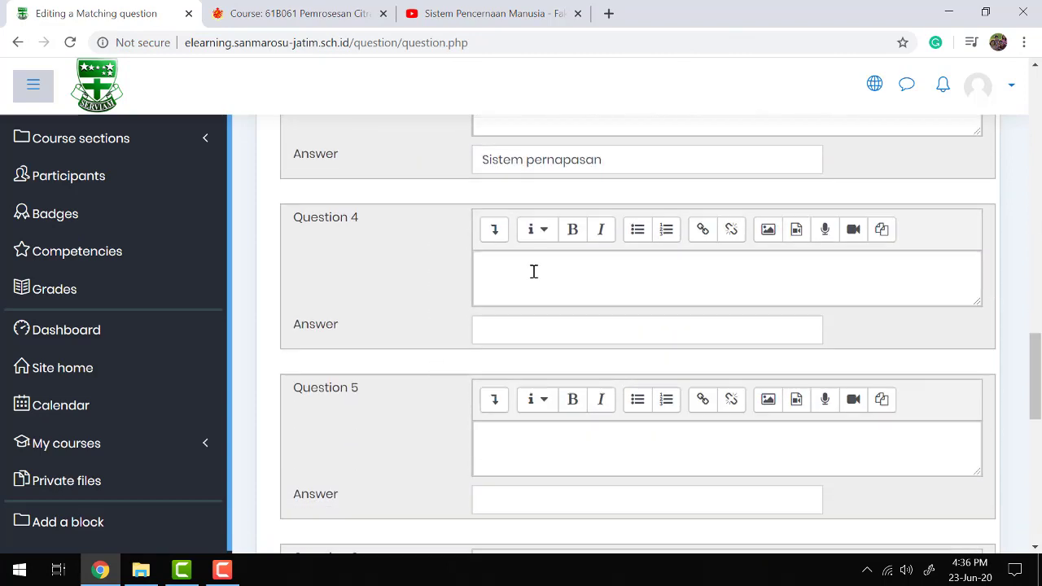
Enter "Sistem reproduksi" as the Question 4 answer, leaving its question text empty, and save the Matching question.
click(523, 333)
text(Sistem Repr)
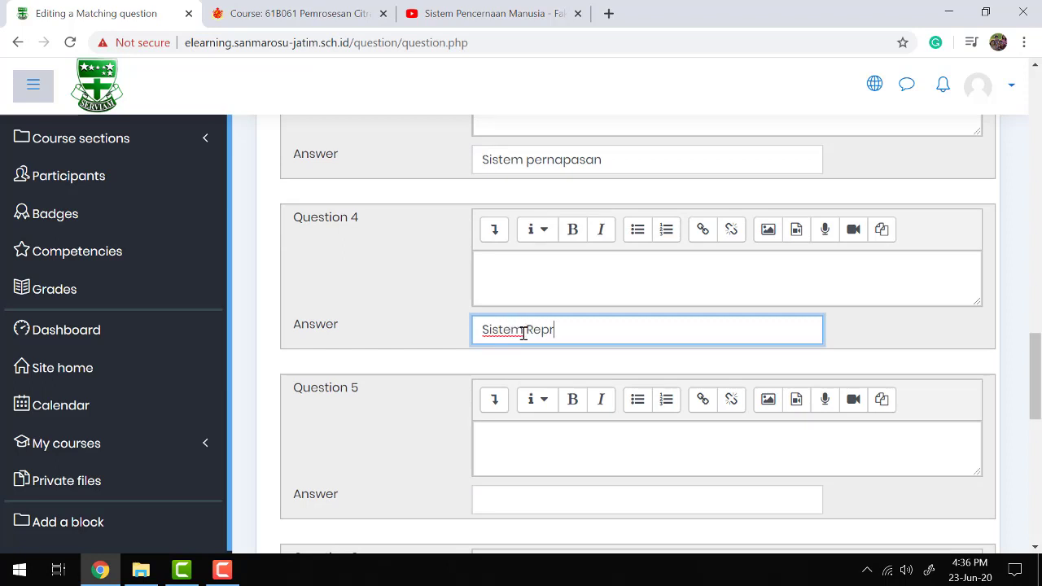
key(BackSpace)
key(BackSpace)
key(BackSpace)
key(BackSpace)
key(BackSpace)
scroll(374, 333, down, 6)
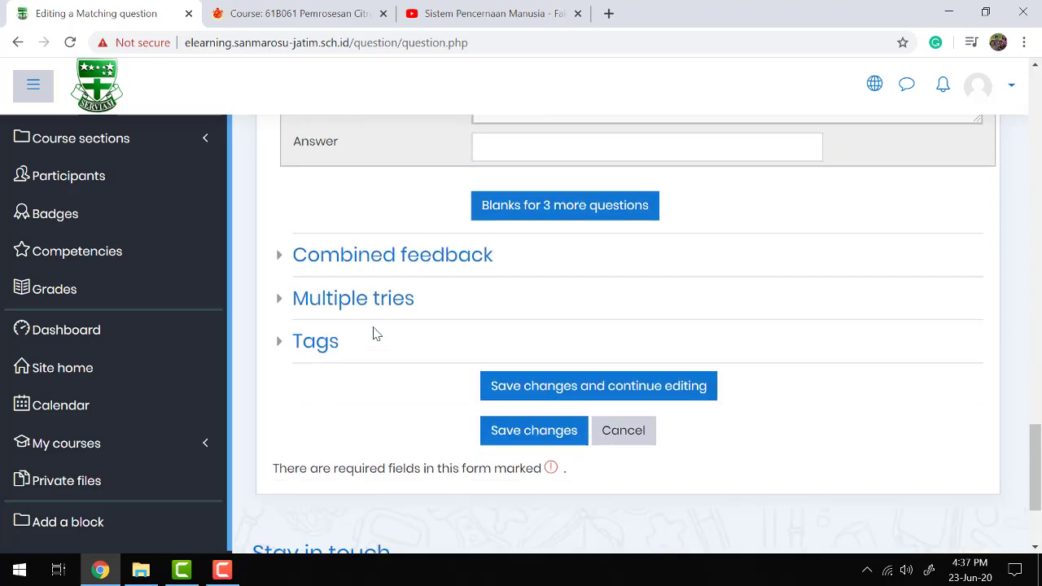
click(505, 431)
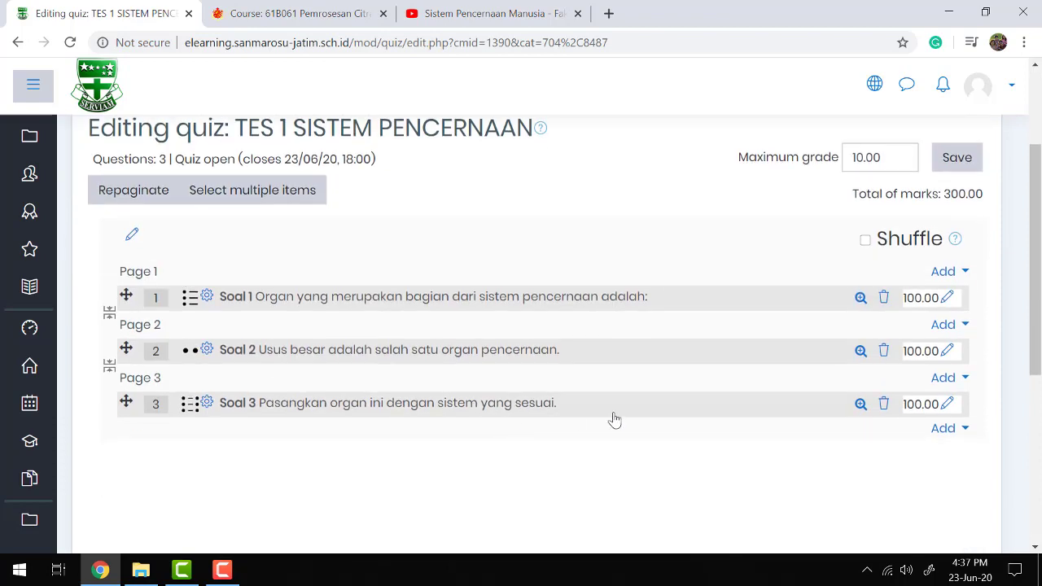
Preview Soal 3, matching Jantung to Peredaran darah, Paru-paru to Sistem pernapasan and Mulut to Sistem pencernaan, and close the preview.
click(861, 404)
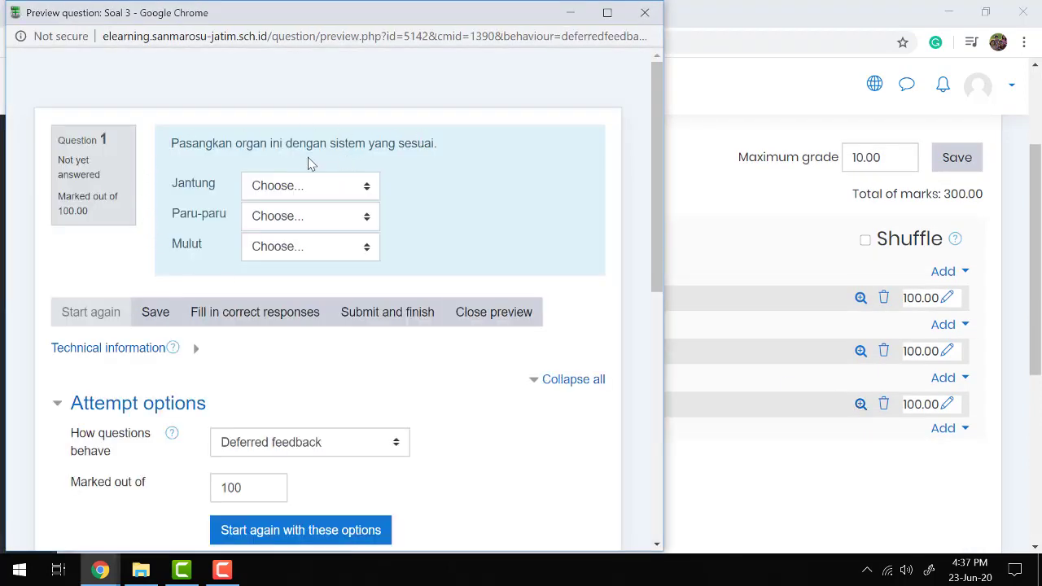
click(309, 188)
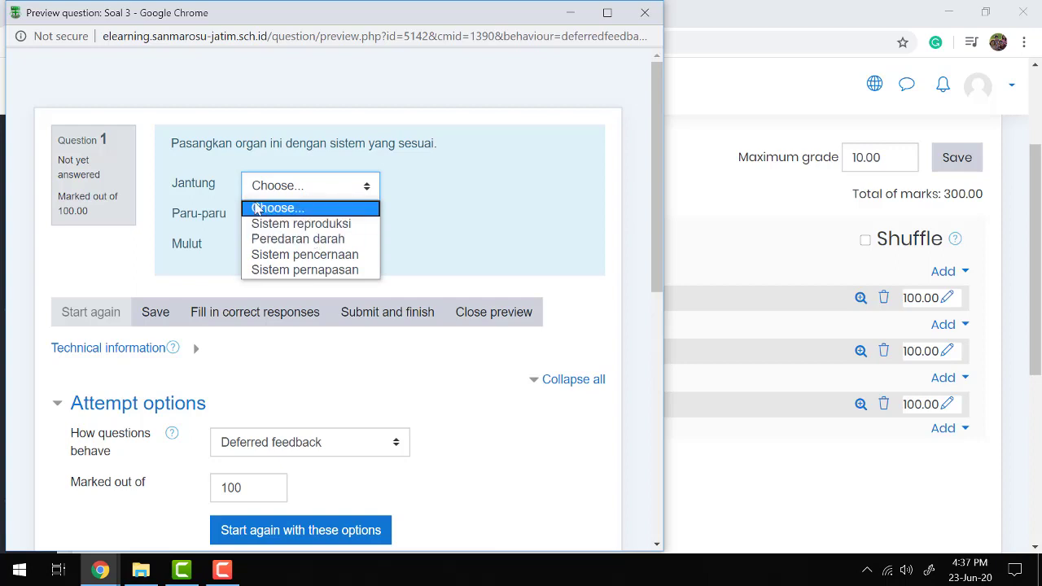
click(306, 239)
click(297, 219)
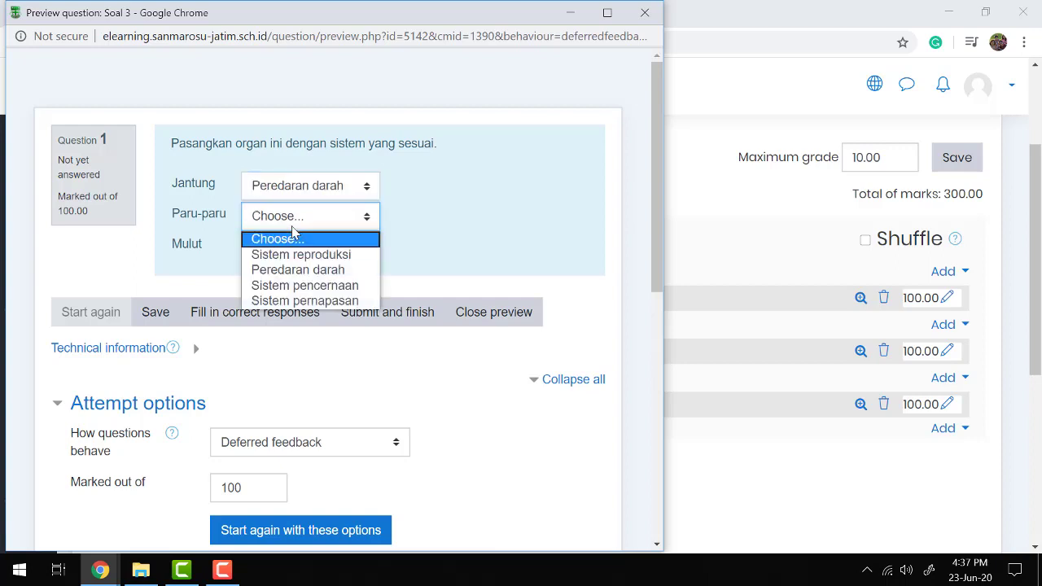
click(304, 300)
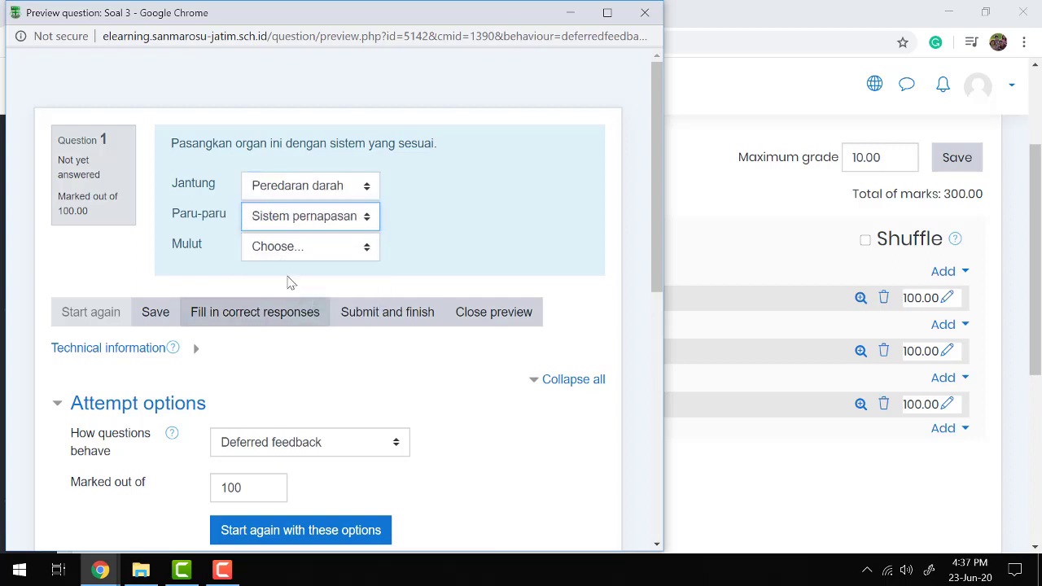
click(269, 254)
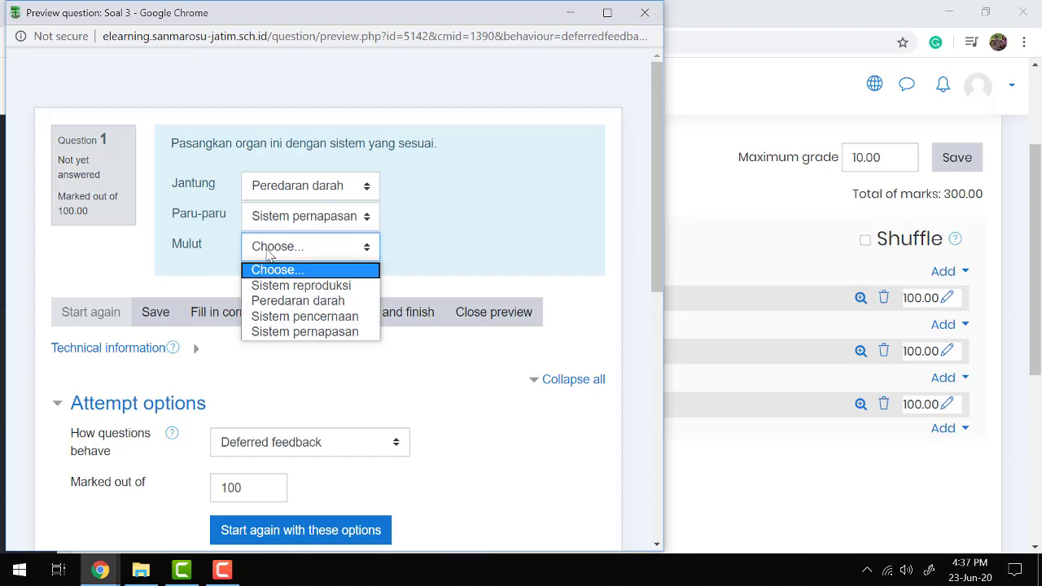
click(304, 317)
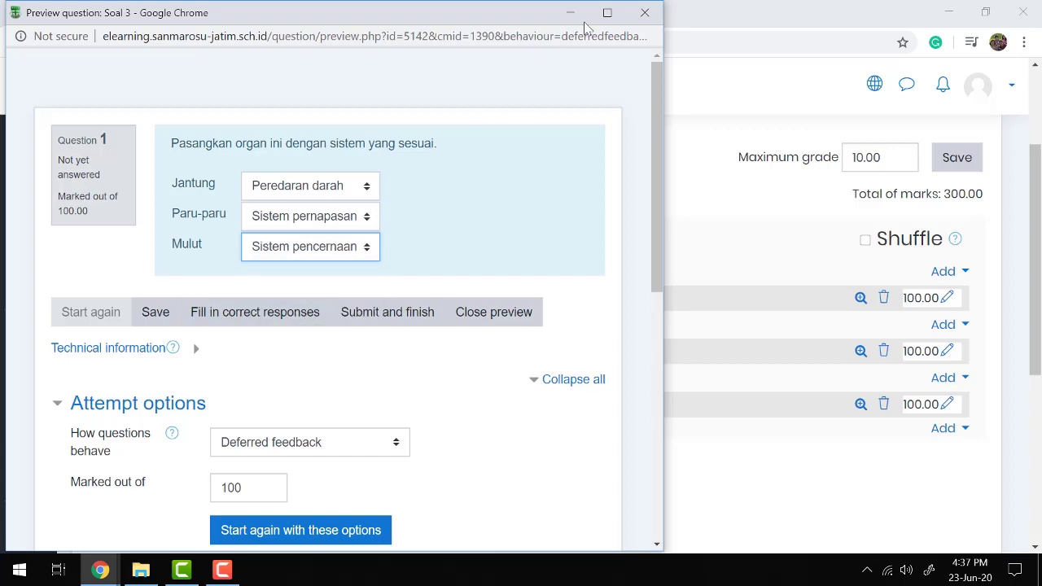
click(644, 12)
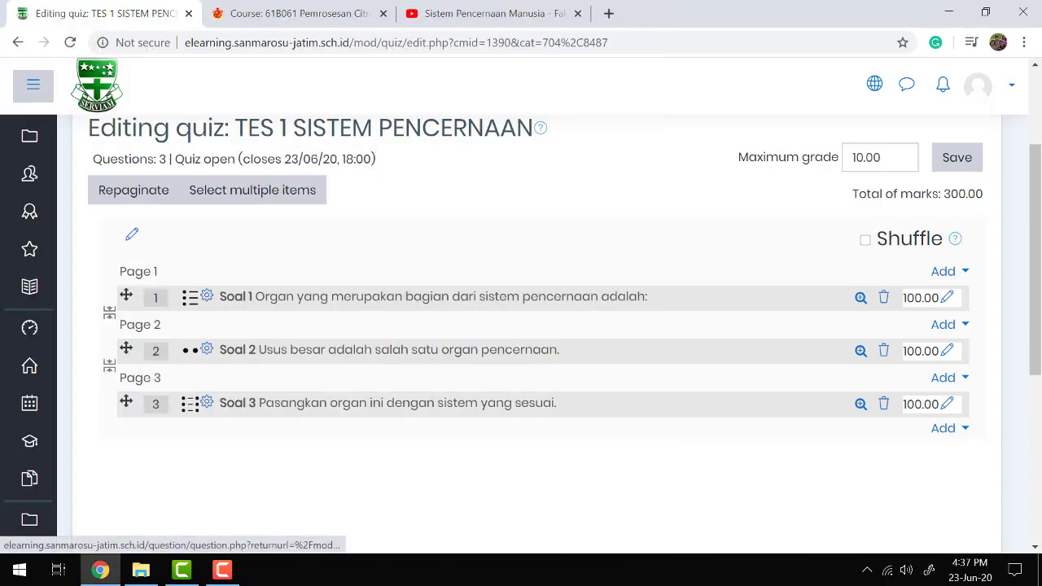
Add a new Short answer question at the end of the quiz, after Soal 3.
click(940, 430)
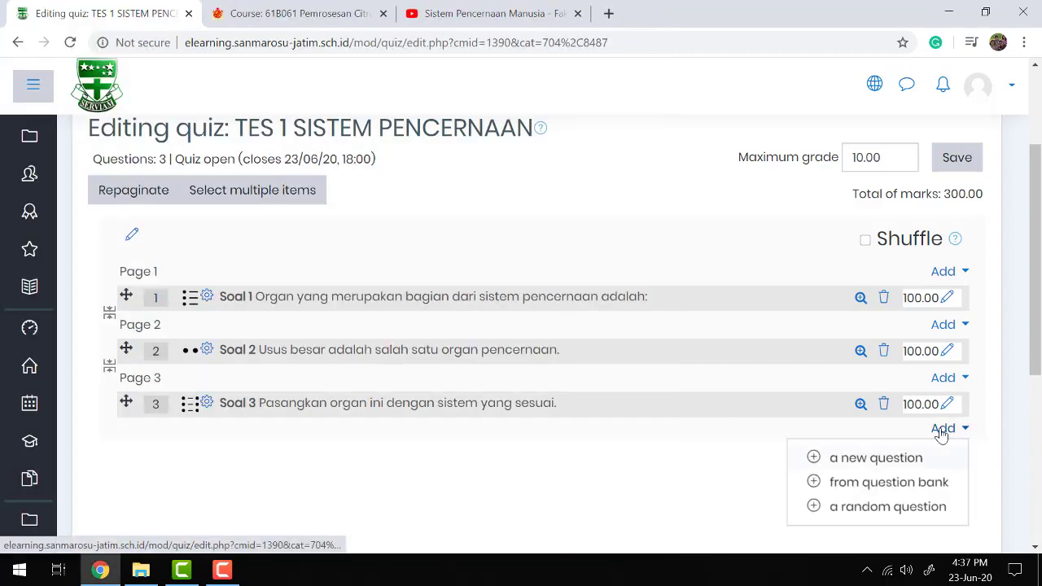
click(876, 458)
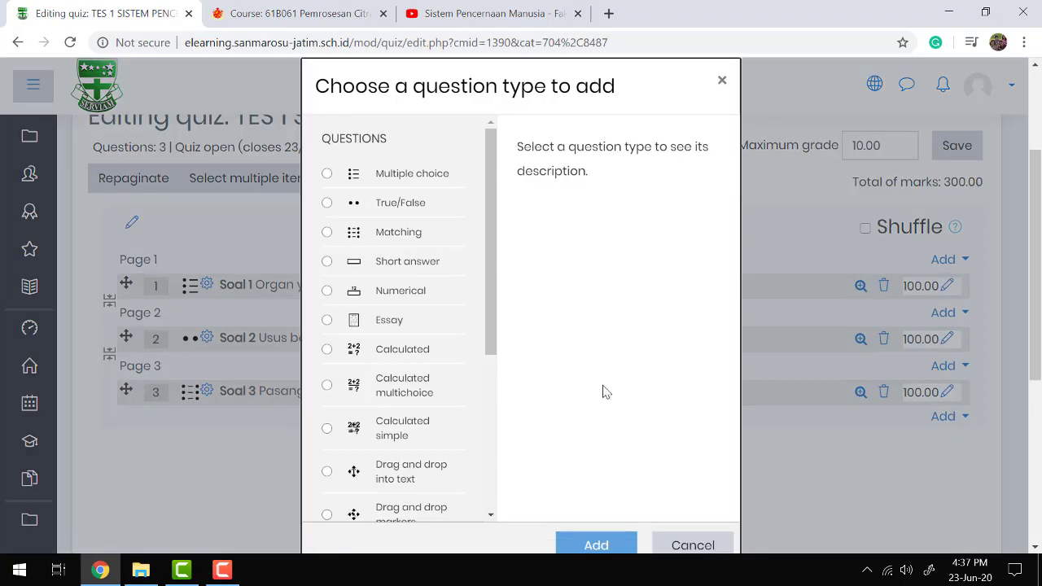
click(326, 262)
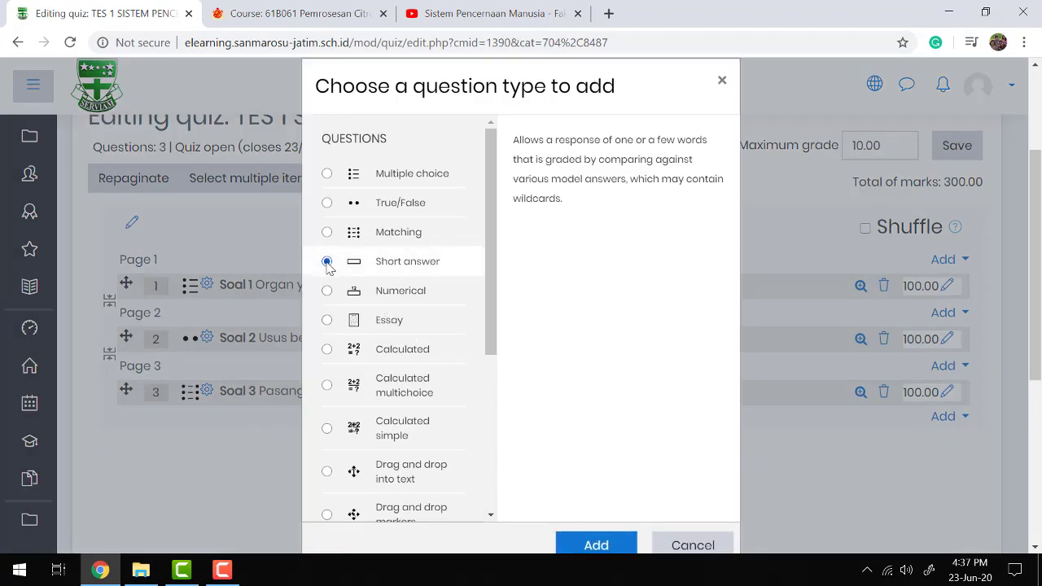
click(593, 548)
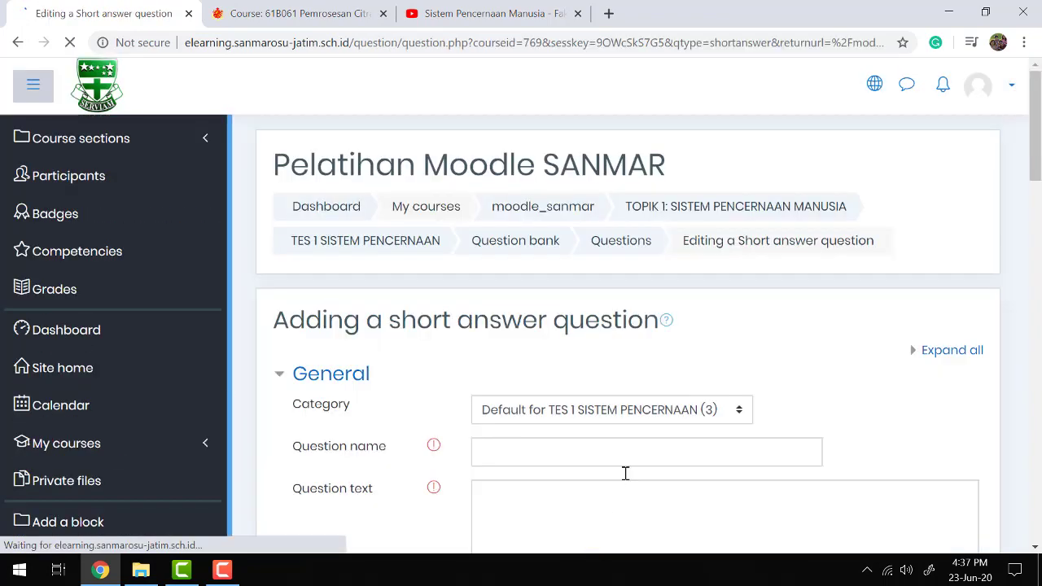
Name the question "Soal 4" and enter the text "Gelembung dalam paru-paru yang berfungsi untuk pertukaran oksigen dan kabondioksida adalah:".
scroll(749, 366, down, 2)
click(698, 327)
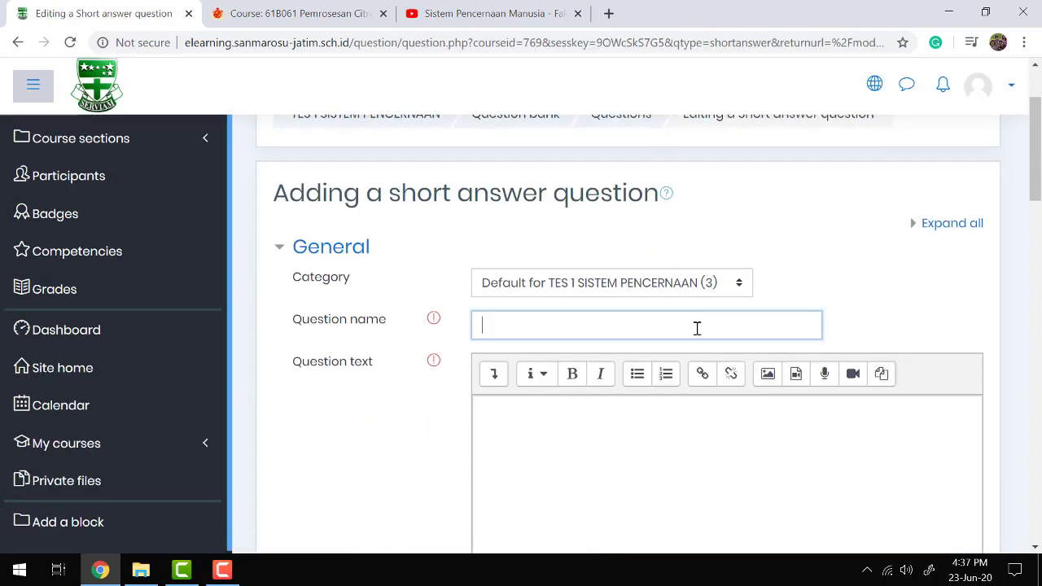
text(Soal 4)
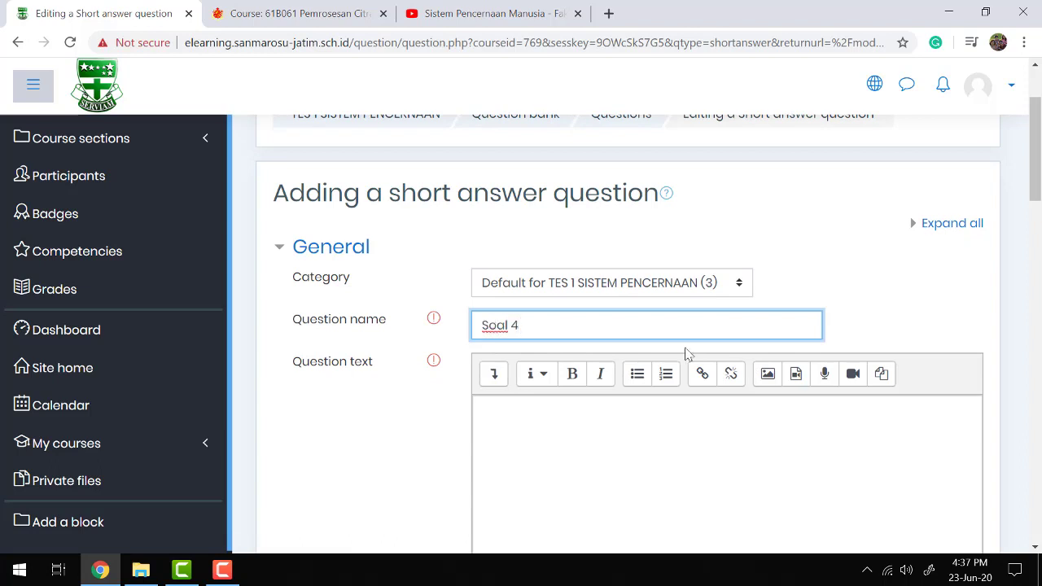
click(642, 419)
text(Gelembun)
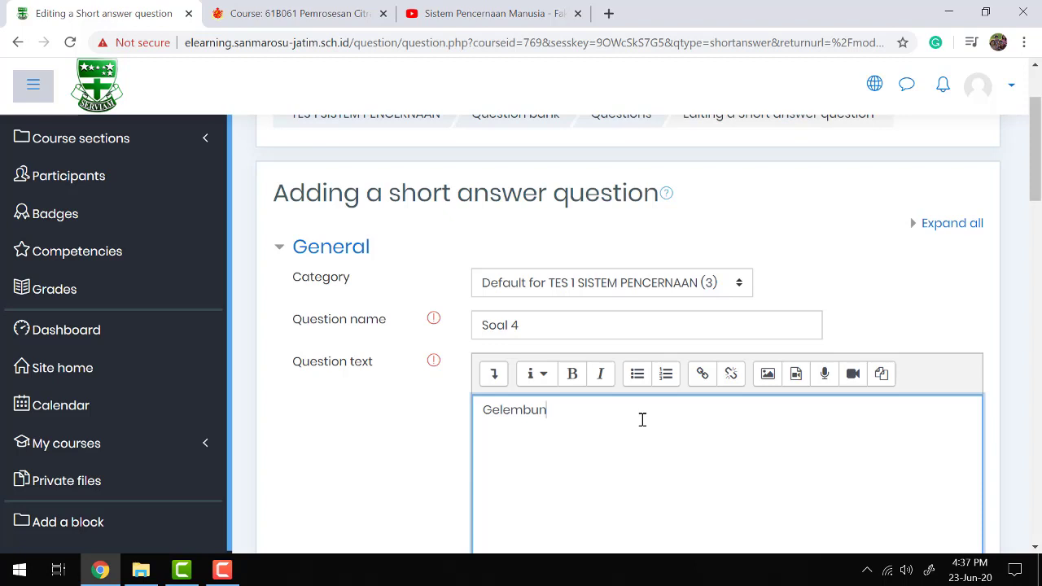
text(g dalam paru)
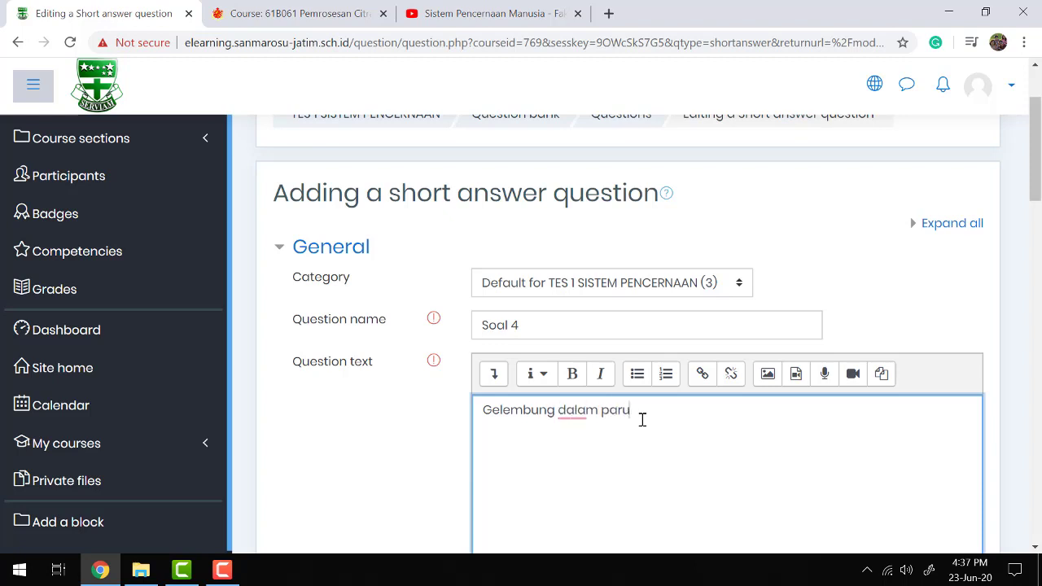
text(-paru yang berfungs)
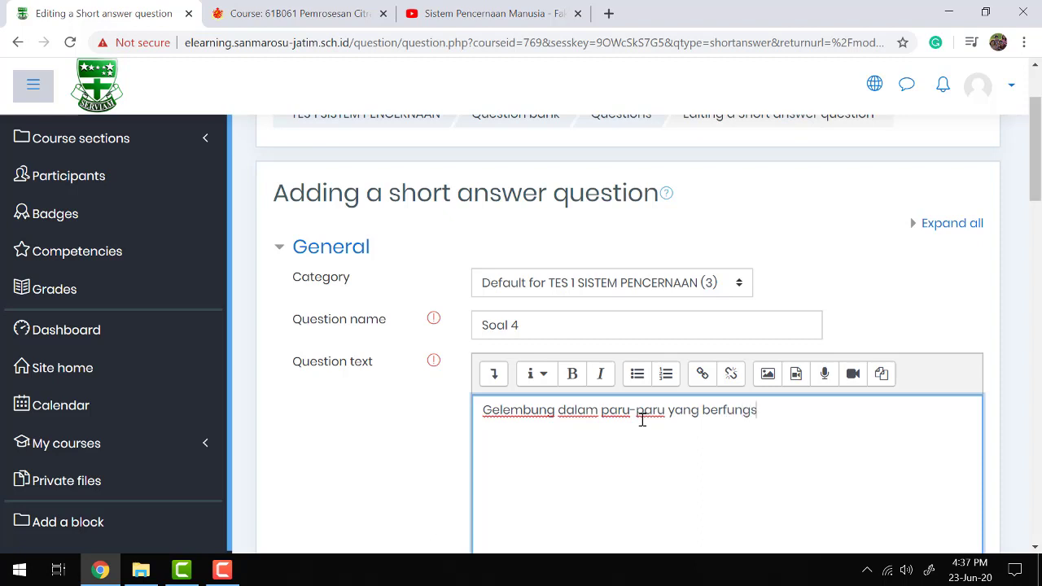
text(i untuk pertu)
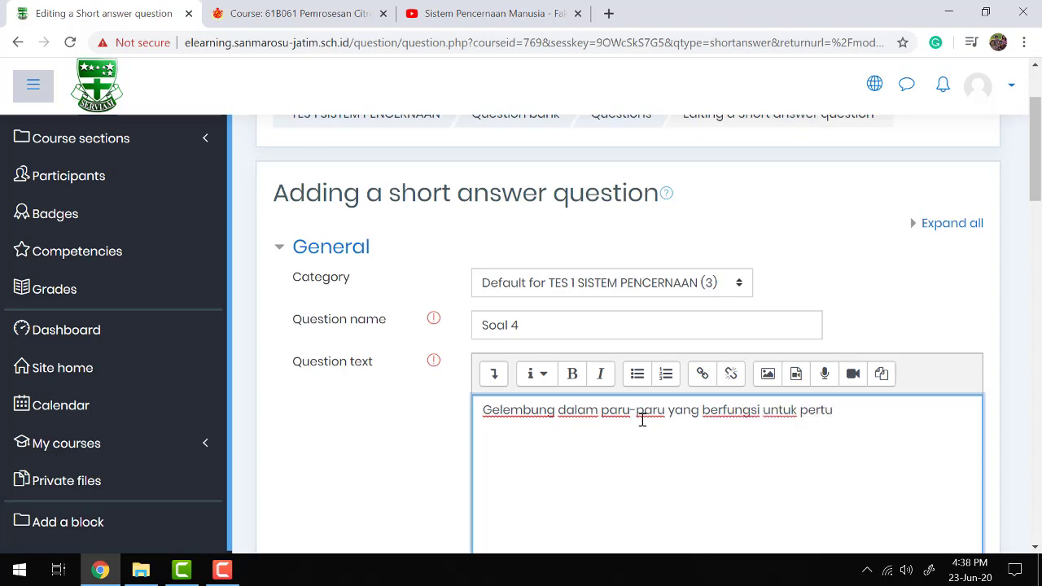
text(karan oksi)
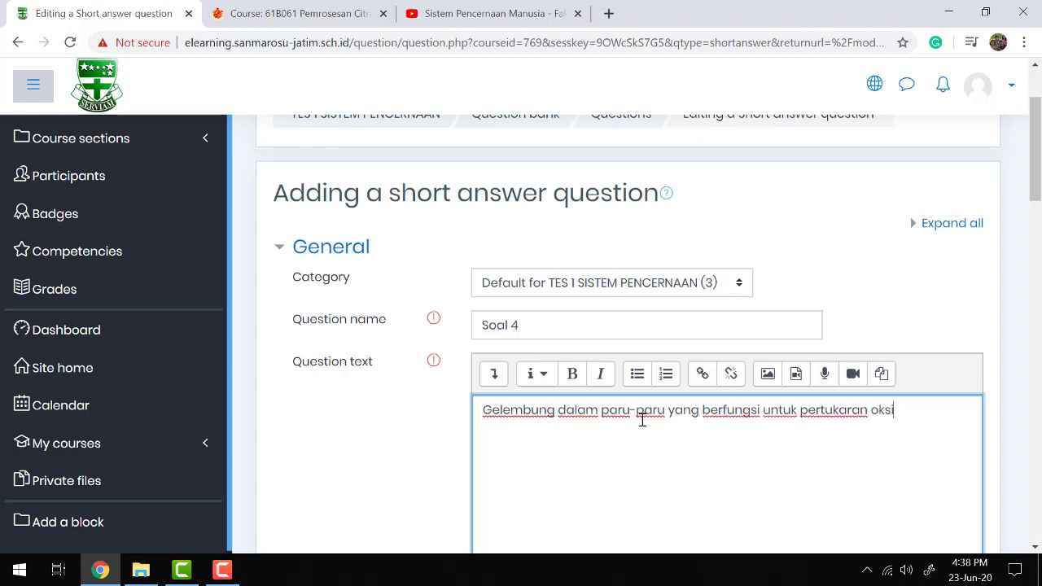
text(gen dan kabo)
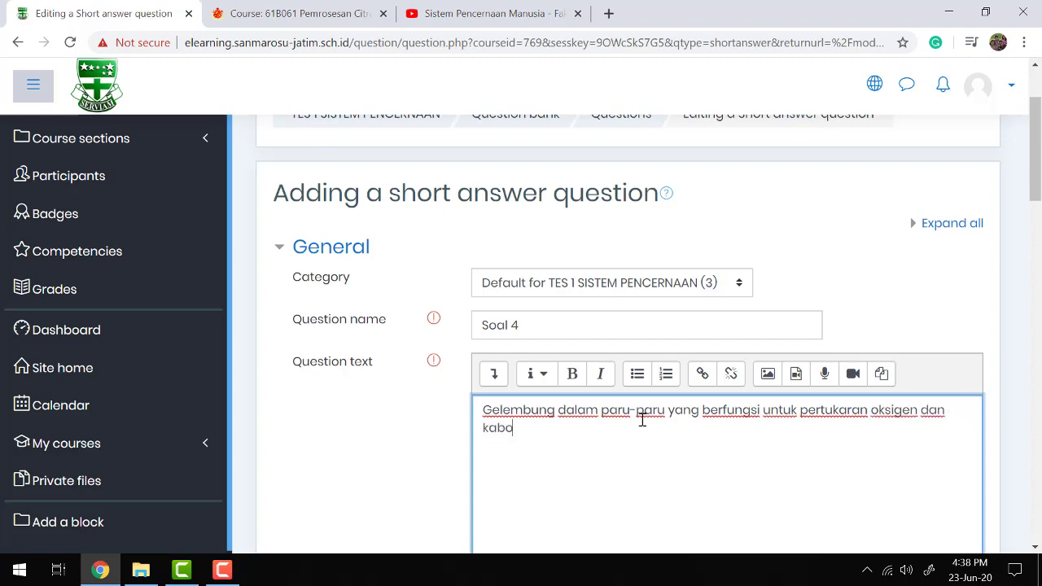
text(ndioksida adalaah)
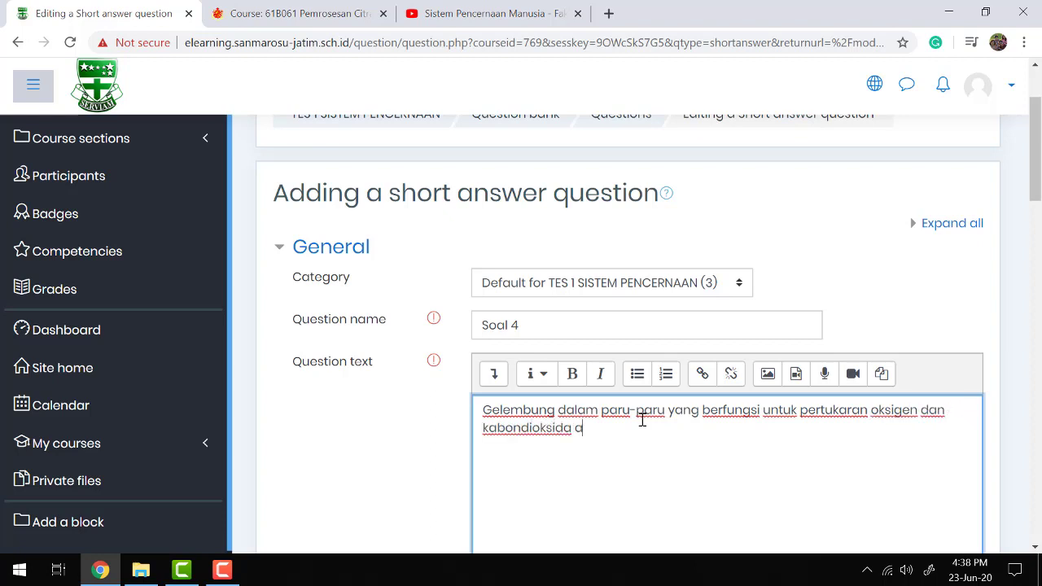
key(BackSpace)
key(BackSpace)
Set the default mark to 100 and enter "Alveoly" as Answer 1 with a 100% grade.
scroll(641, 419, down, 3)
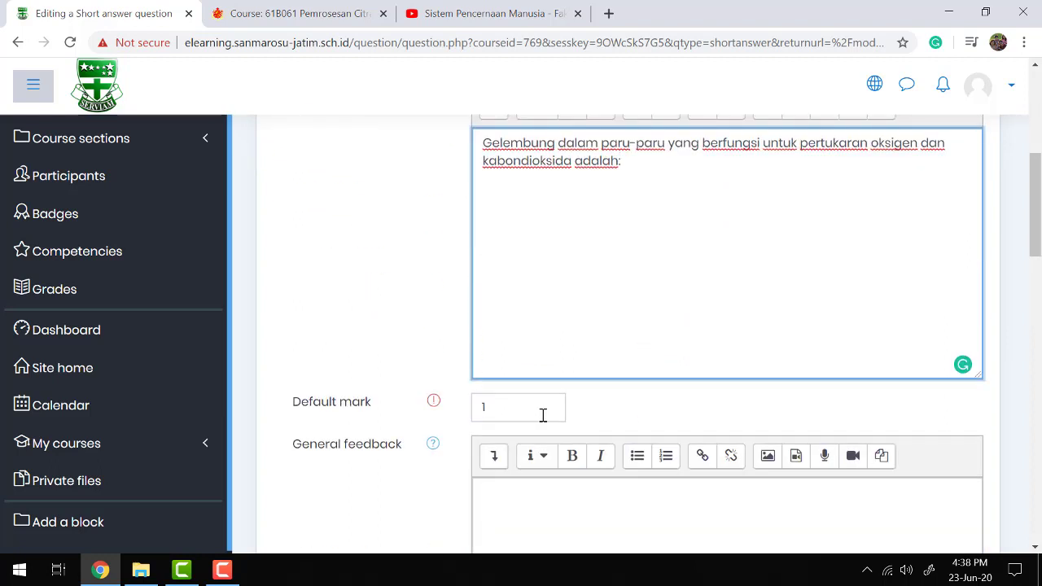
click(543, 415)
scroll(542, 415, down, 4)
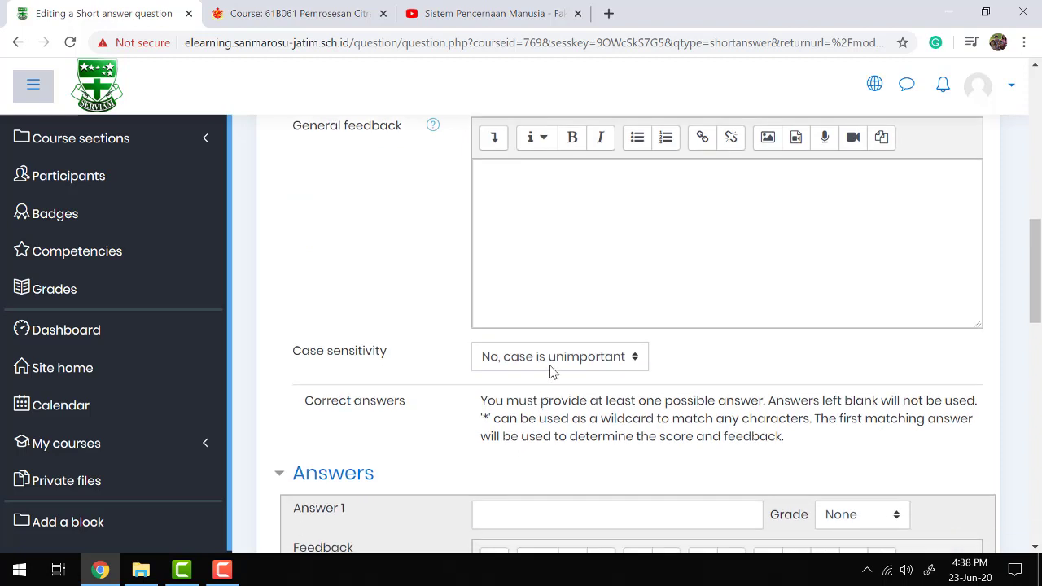
scroll(550, 371, down, 1)
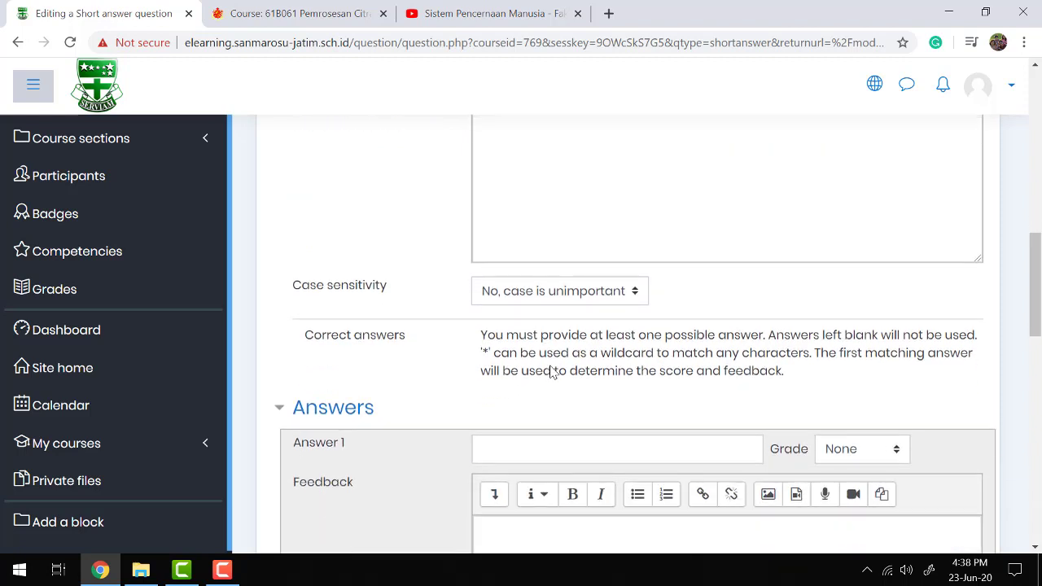
click(515, 462)
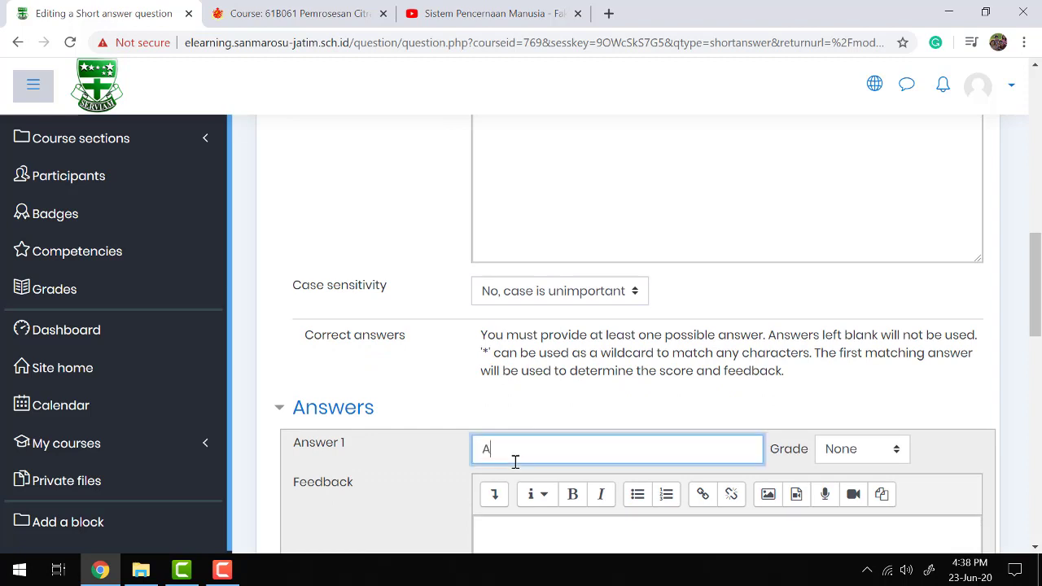
text(Alveoly)
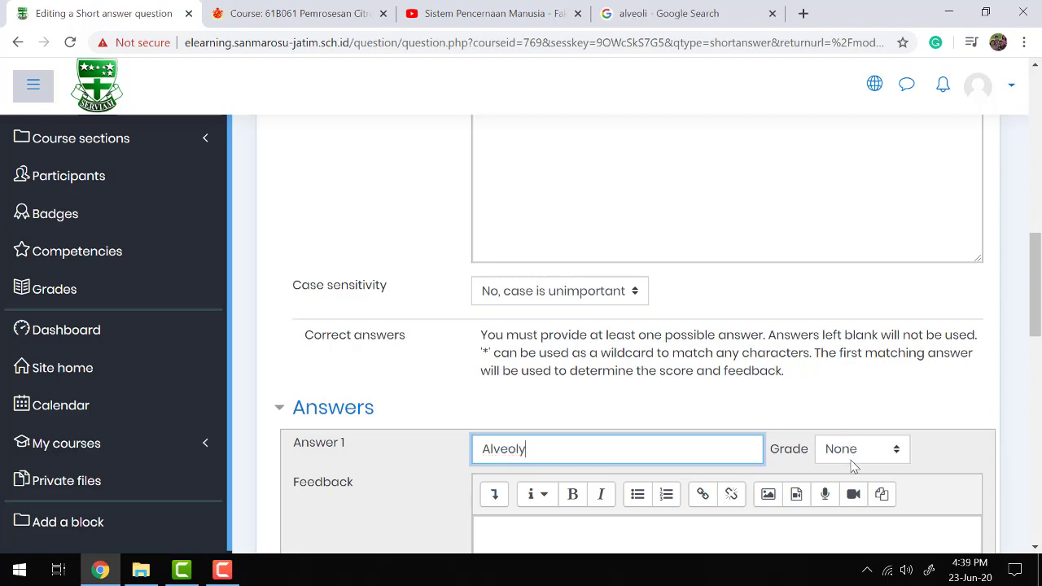
click(852, 460)
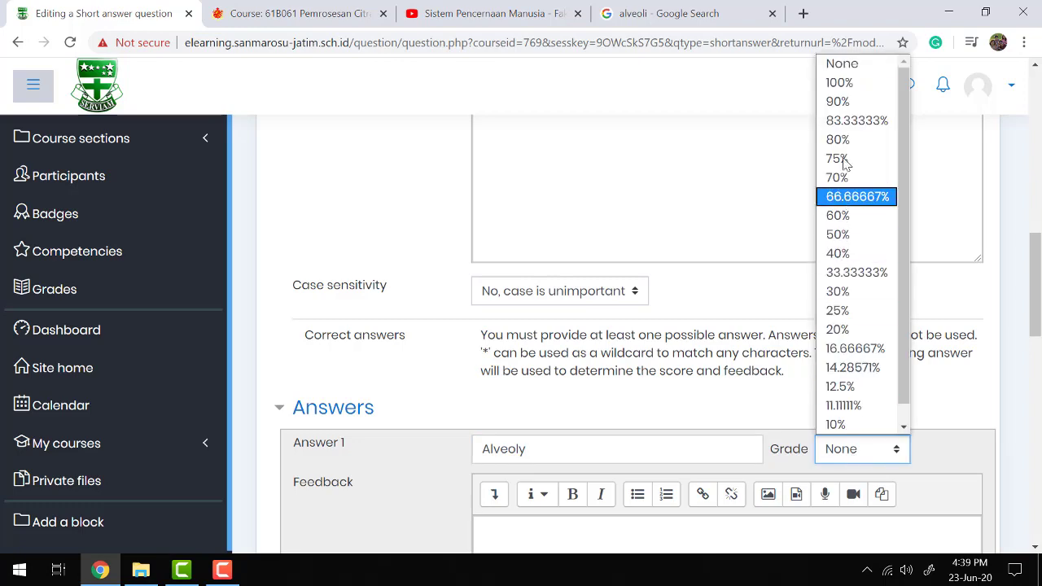
click(845, 83)
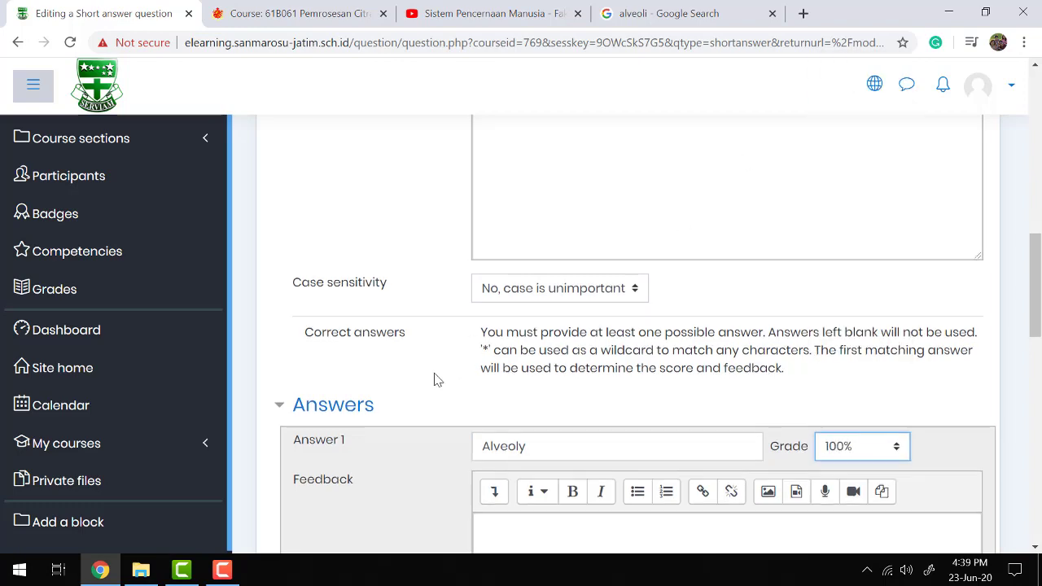
Enter "Alveoli" as Answer 2 and give it a 100% grade.
scroll(433, 380, down, 3)
click(492, 395)
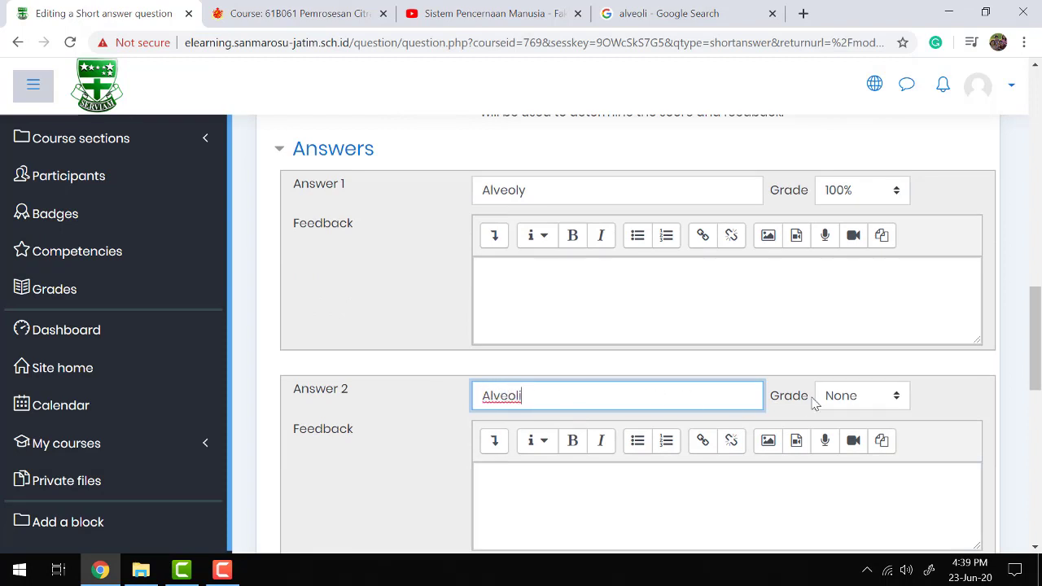
click(847, 397)
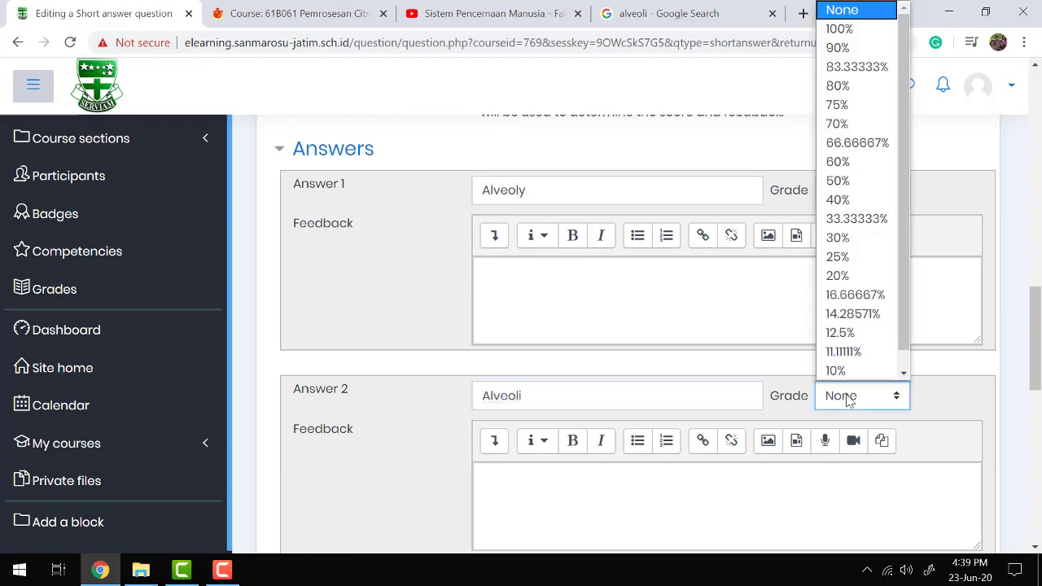
click(881, 36)
Enter "Gelembung paru" as Answer 3 and give it a 30% grade.
scroll(430, 332, down, 1)
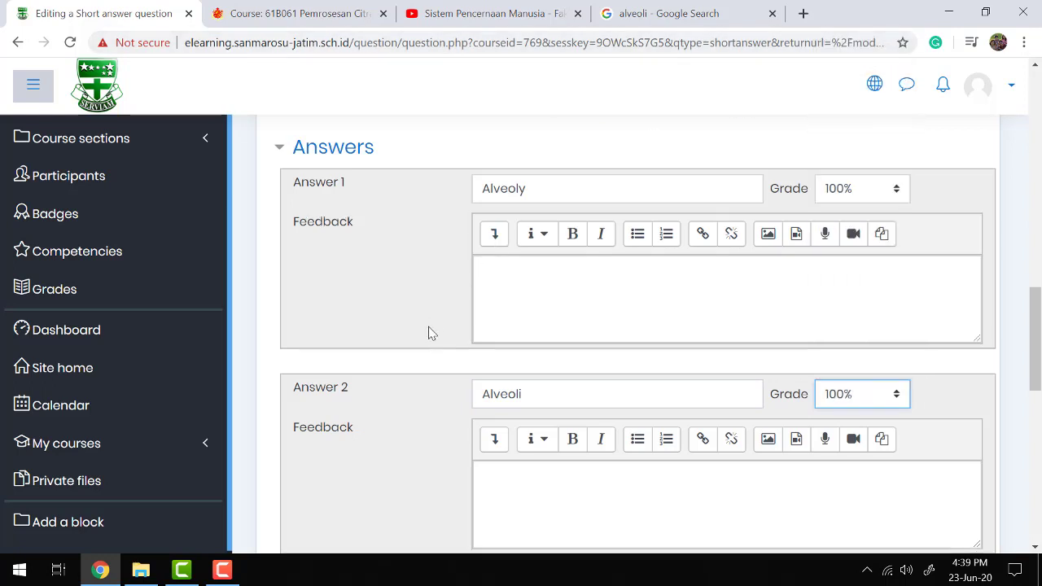
scroll(430, 332, down, 1)
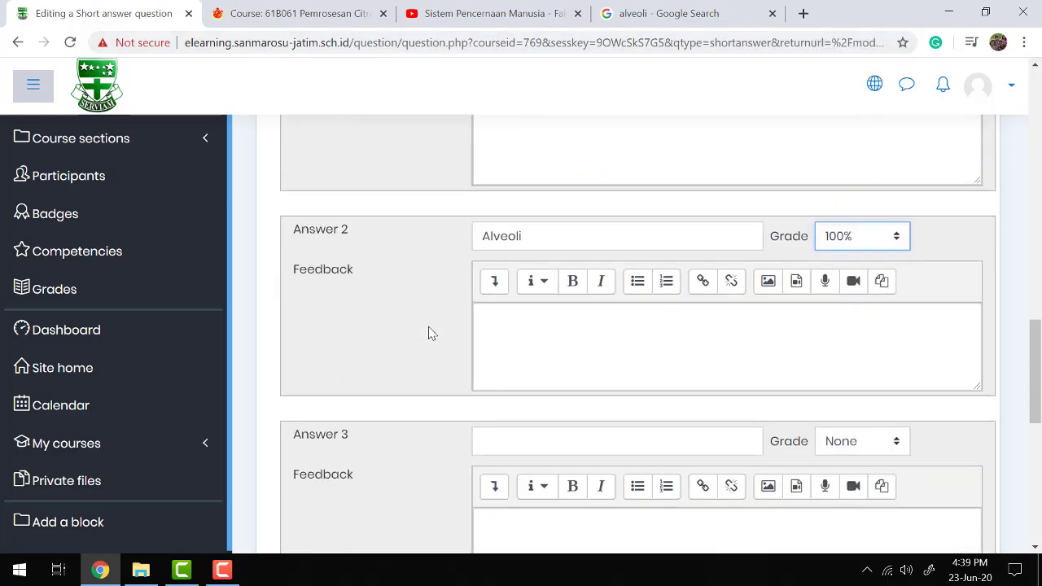
click(528, 451)
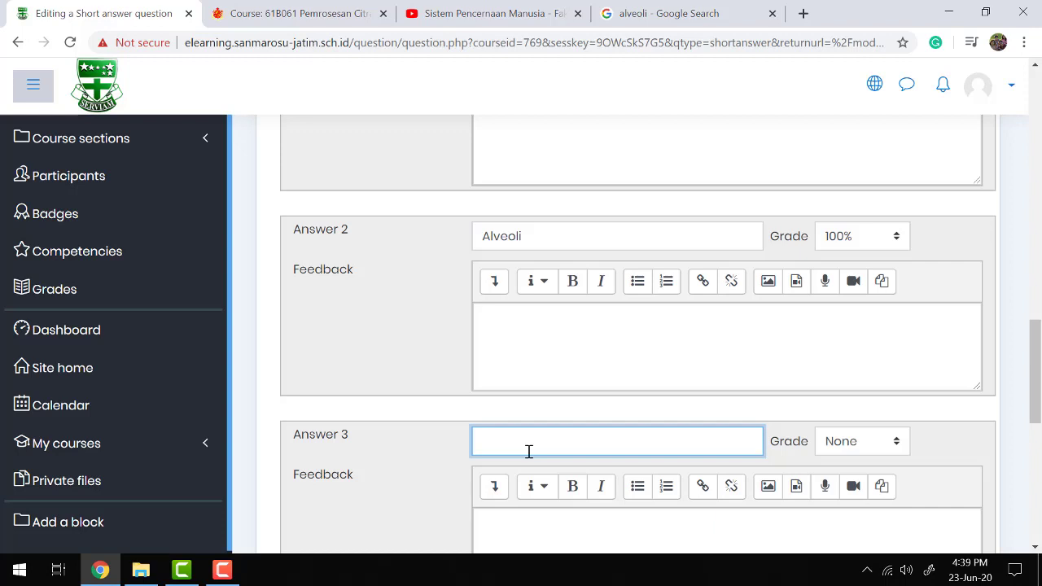
text(Gelembung paru)
click(866, 449)
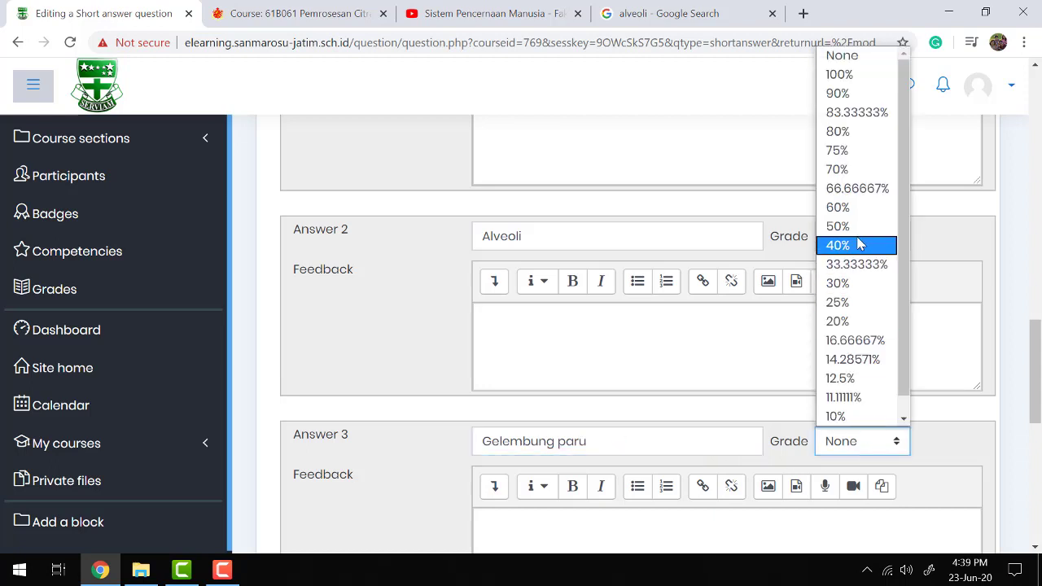
click(856, 284)
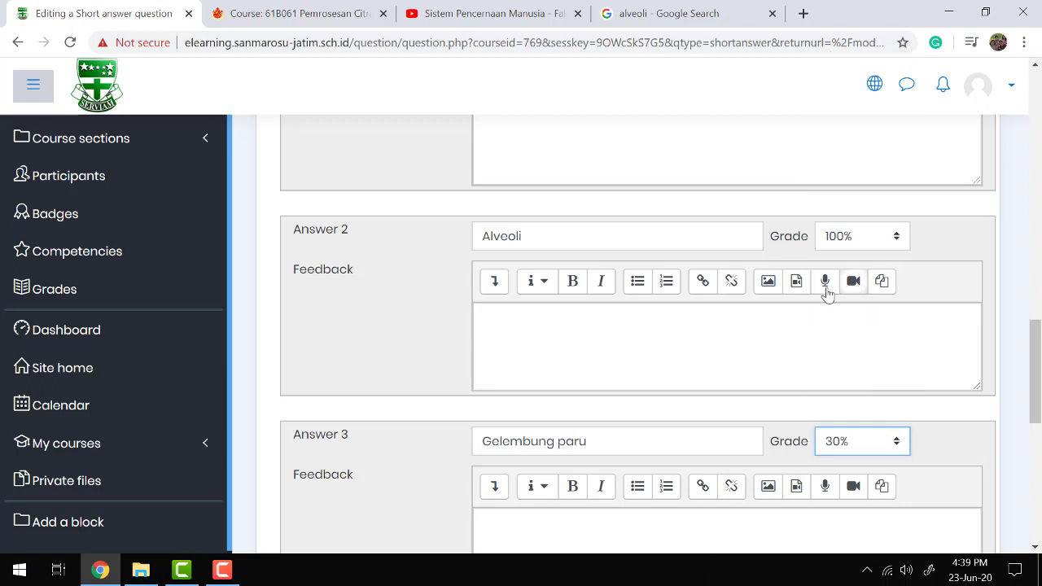
Remove the final letters of "Alveoly" in Answer 1 and save the Short answer question.
scroll(586, 314, up, 2)
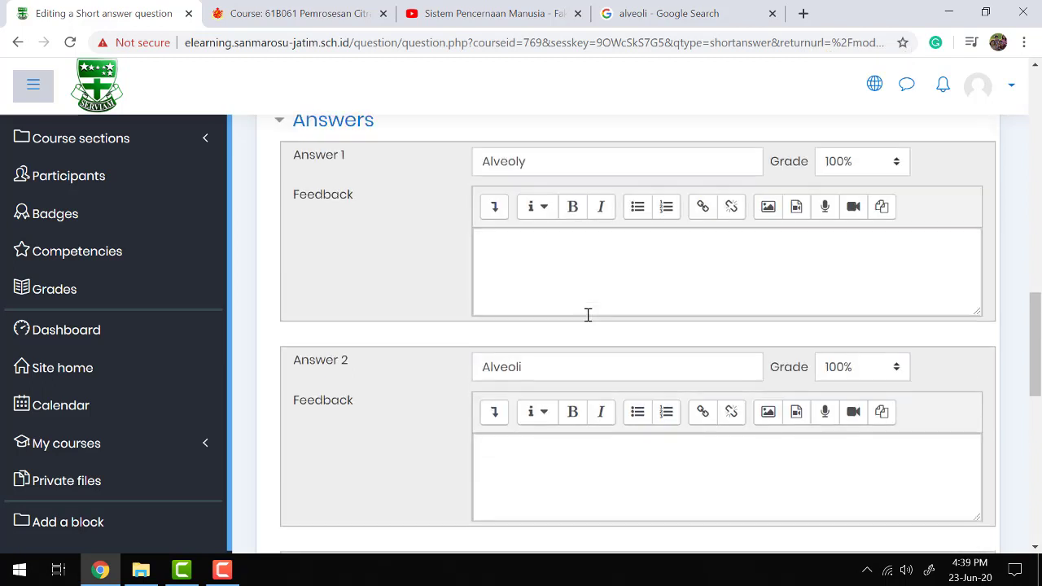
click(529, 163)
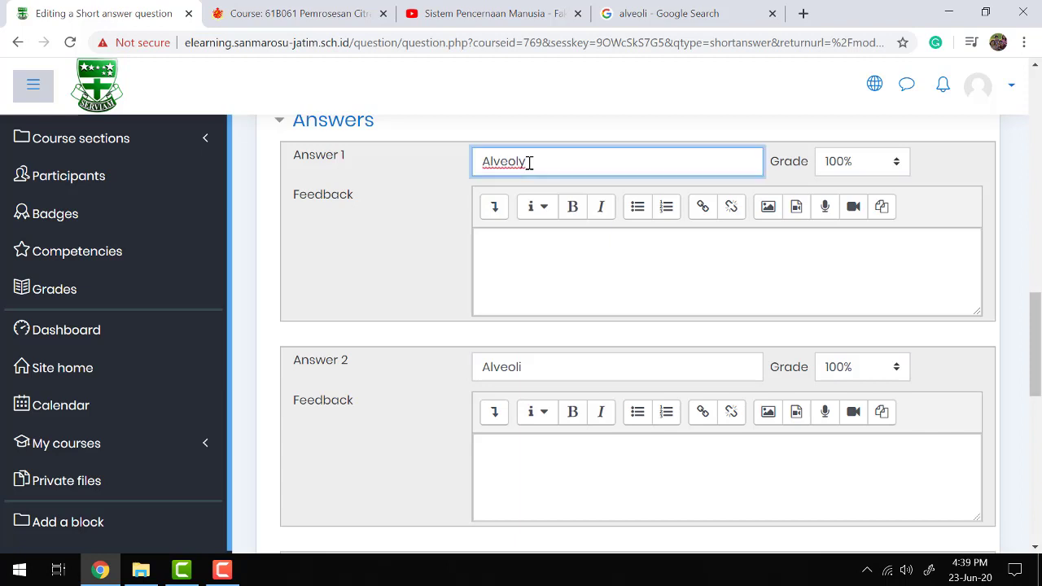
key(BackSpace)
key(BackSpace)
scroll(588, 167, down, 8)
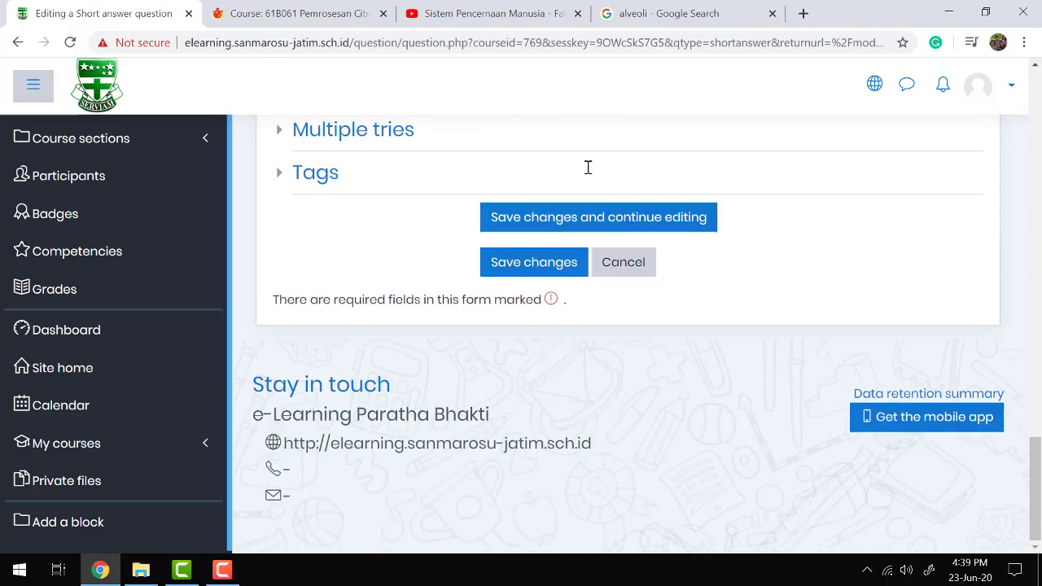
click(546, 265)
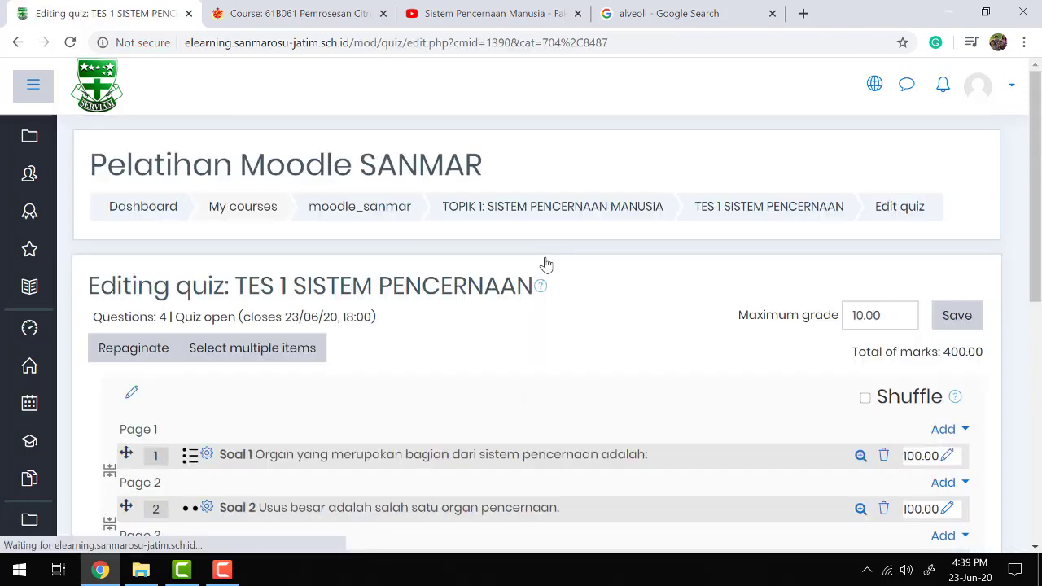
Preview Soal 4, submit the answer "alveoli" and set the marks display to Show mark and max.
scroll(550, 333, down, 3)
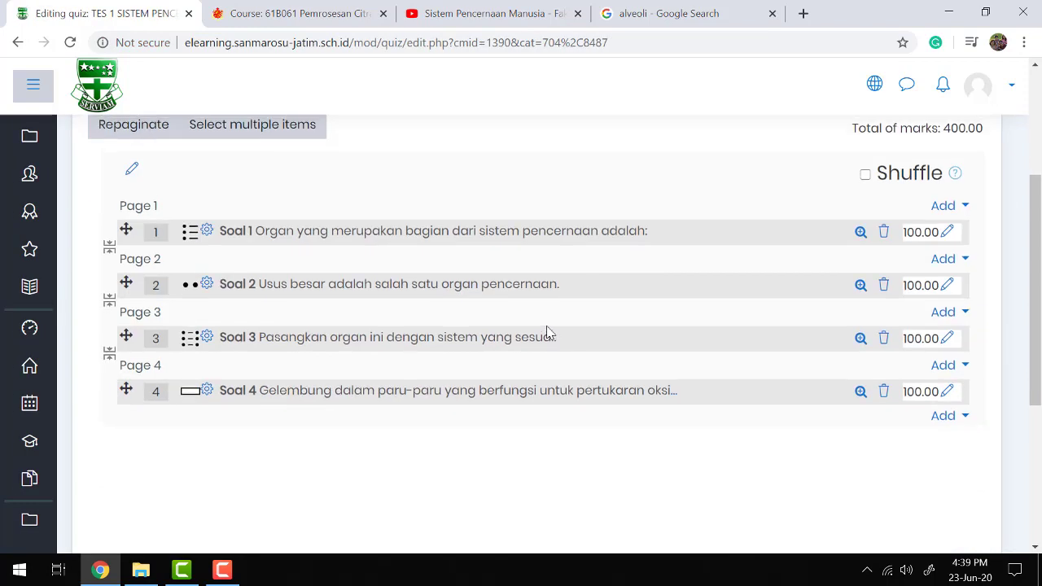
click(860, 393)
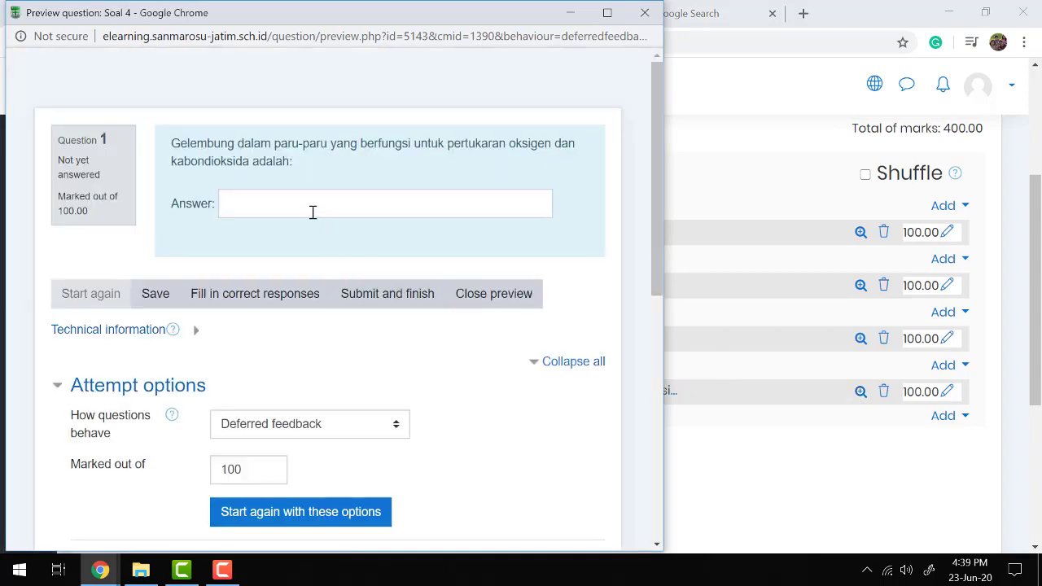
click(312, 212)
text(alveoli)
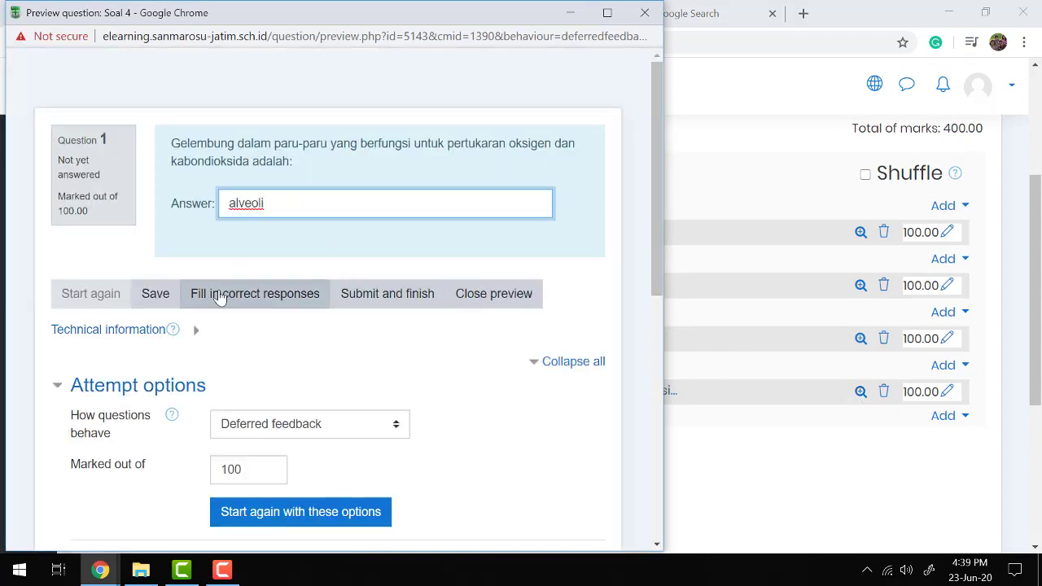
click(411, 294)
scroll(327, 318, down, 6)
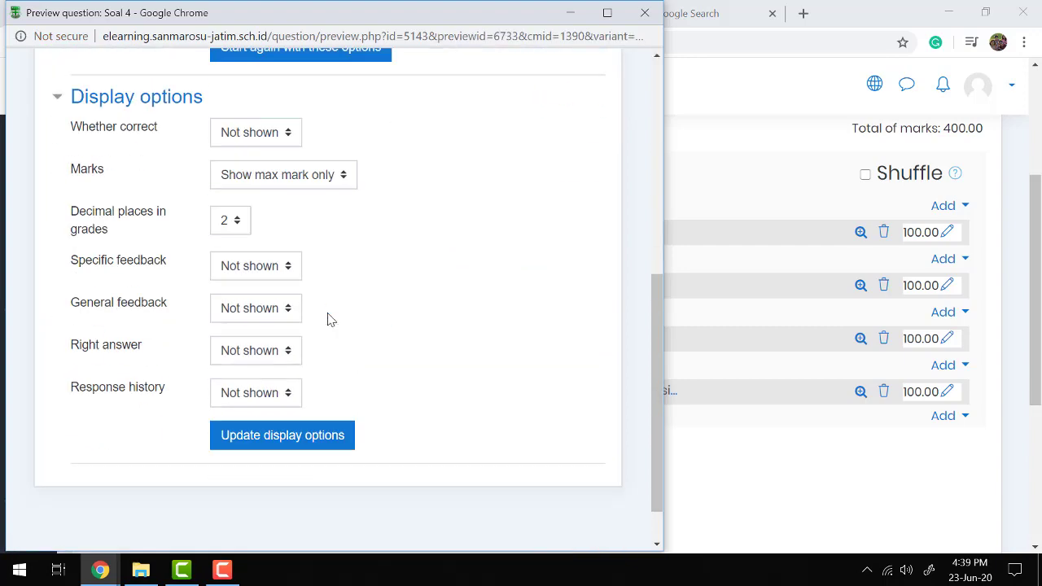
click(316, 155)
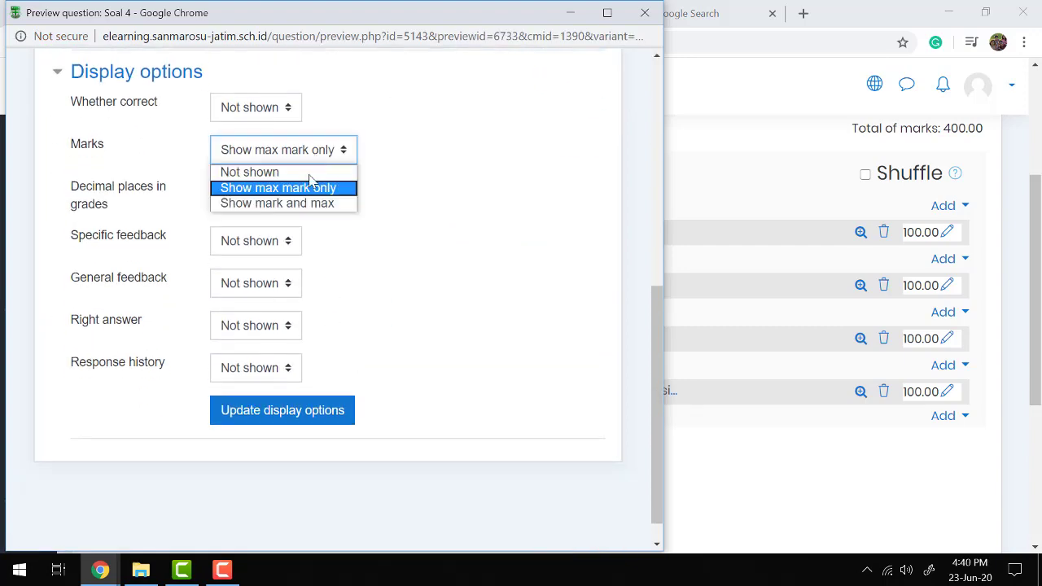
click(303, 203)
click(281, 410)
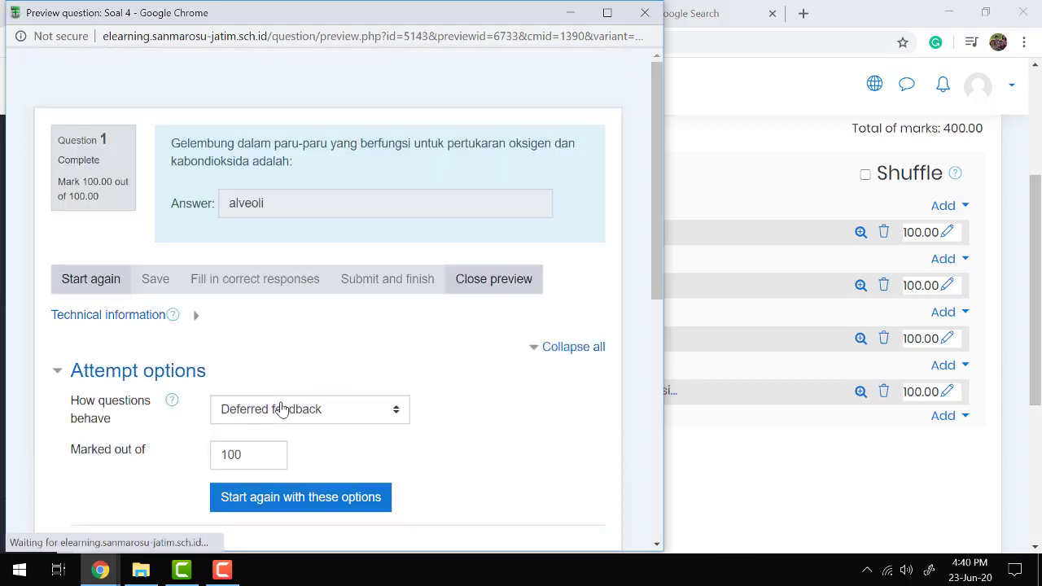
Restart the Soal 4 preview, submit "alveoli" again and close the preview.
click(93, 291)
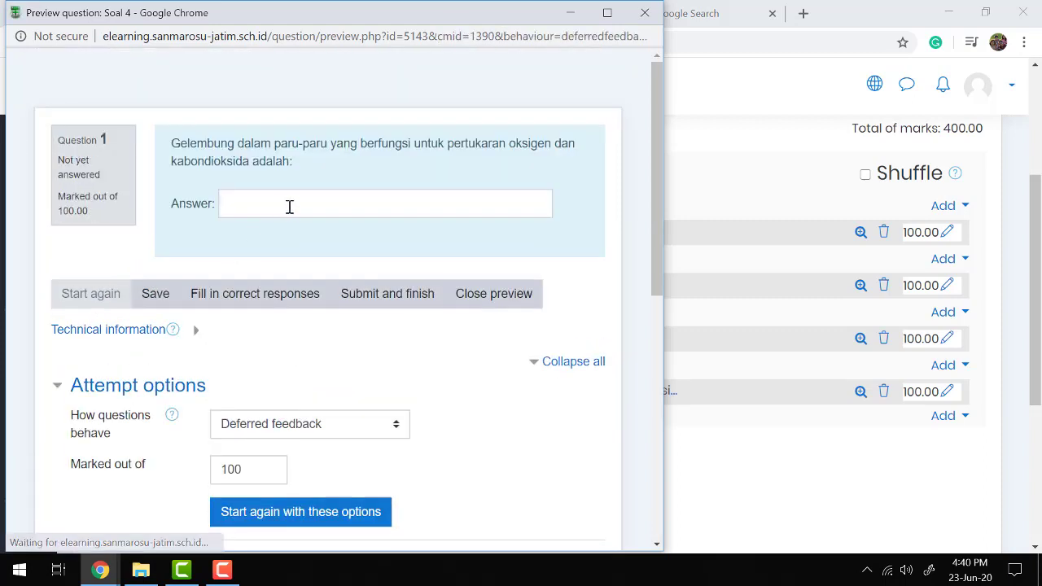
click(289, 206)
text(alveoli)
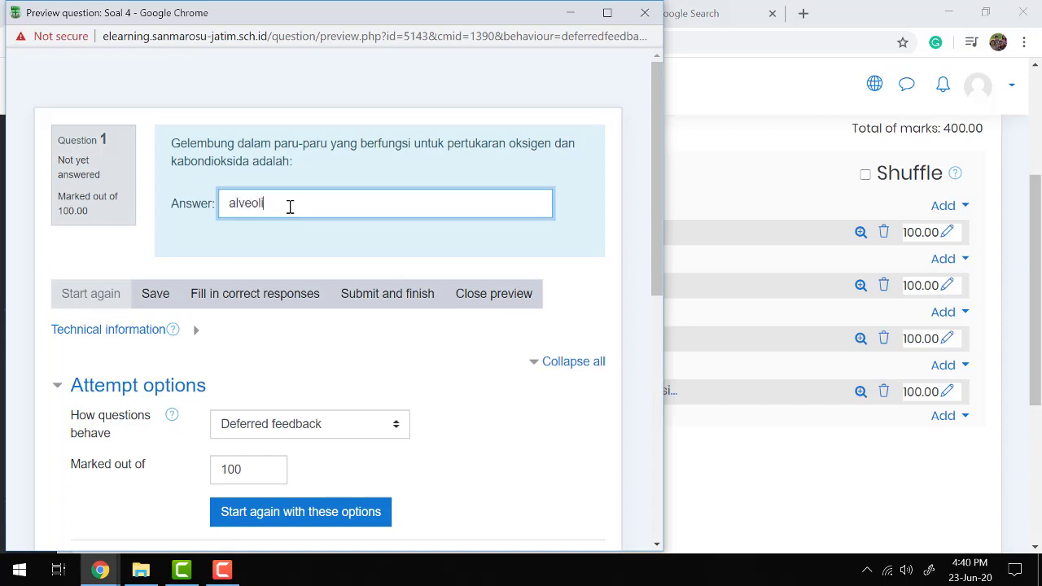
click(370, 294)
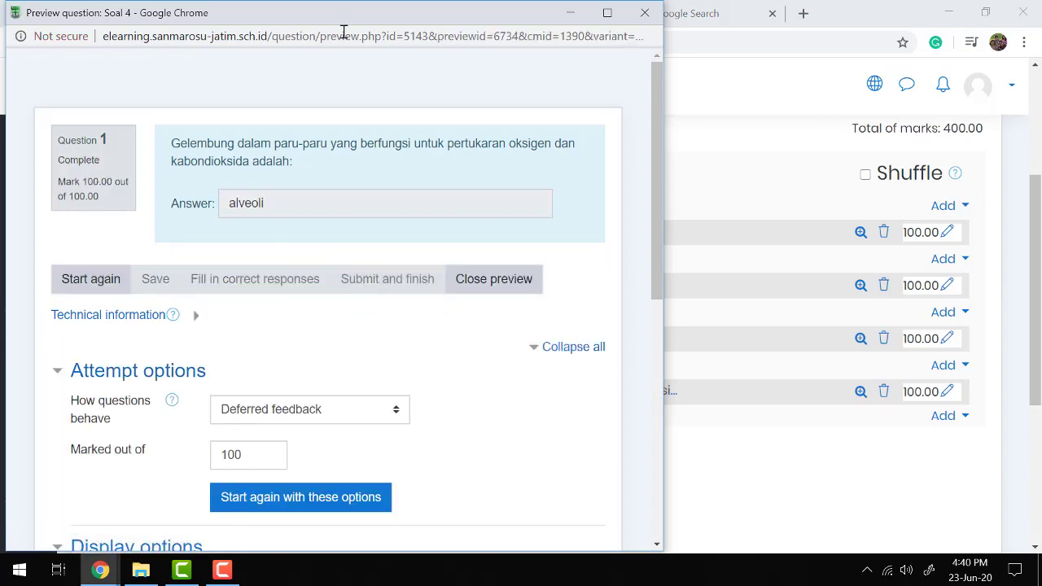
click(640, 18)
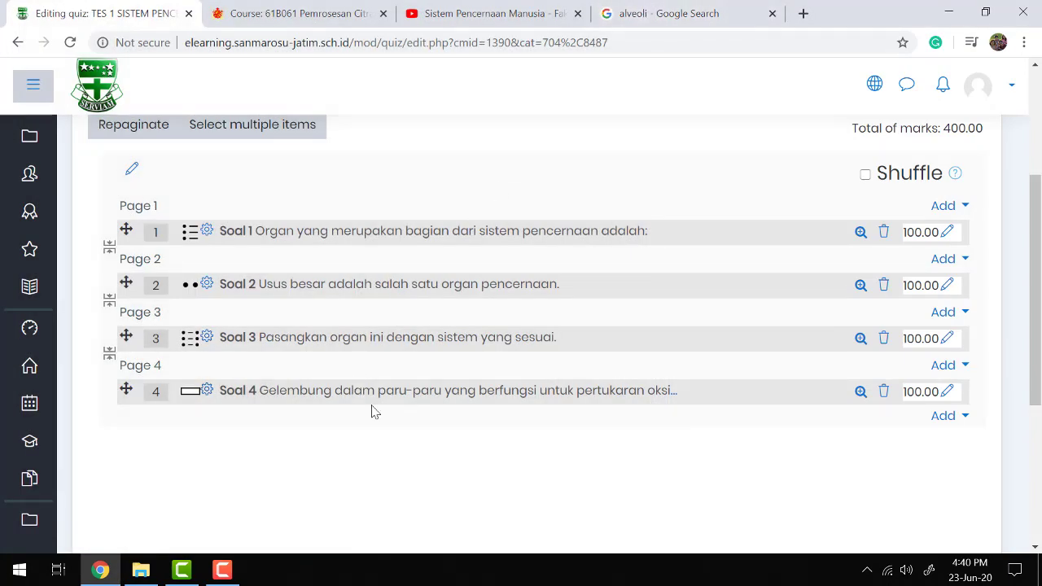
Add a new Numerical question at the end of the quiz, after Soal 4.
click(944, 418)
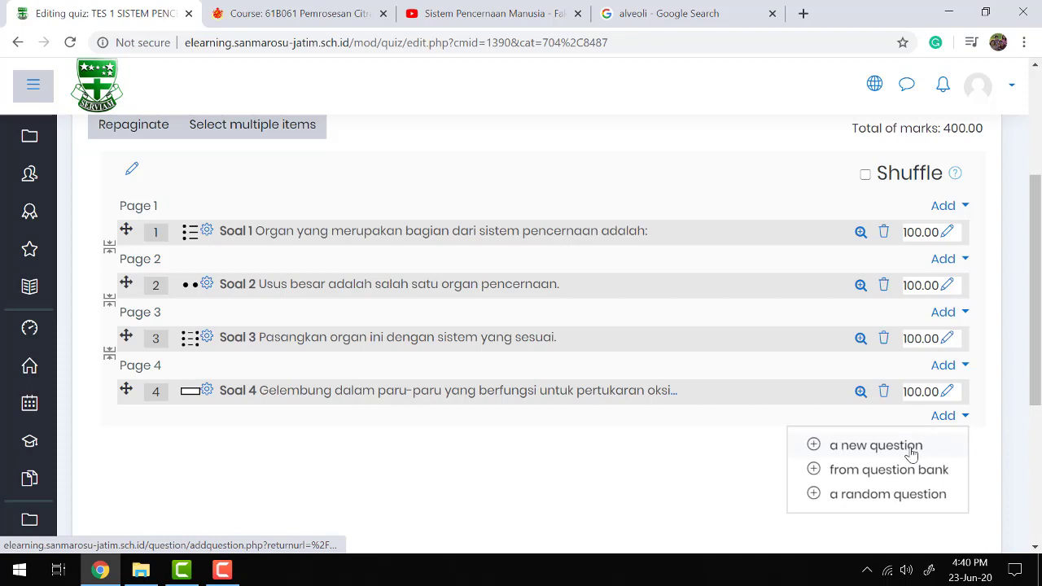
click(912, 453)
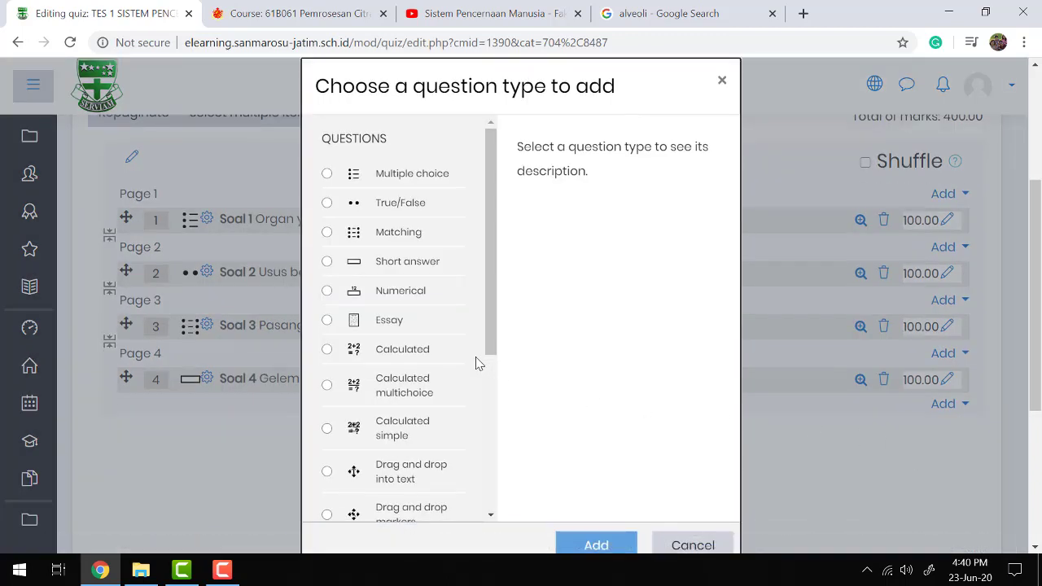
click(328, 292)
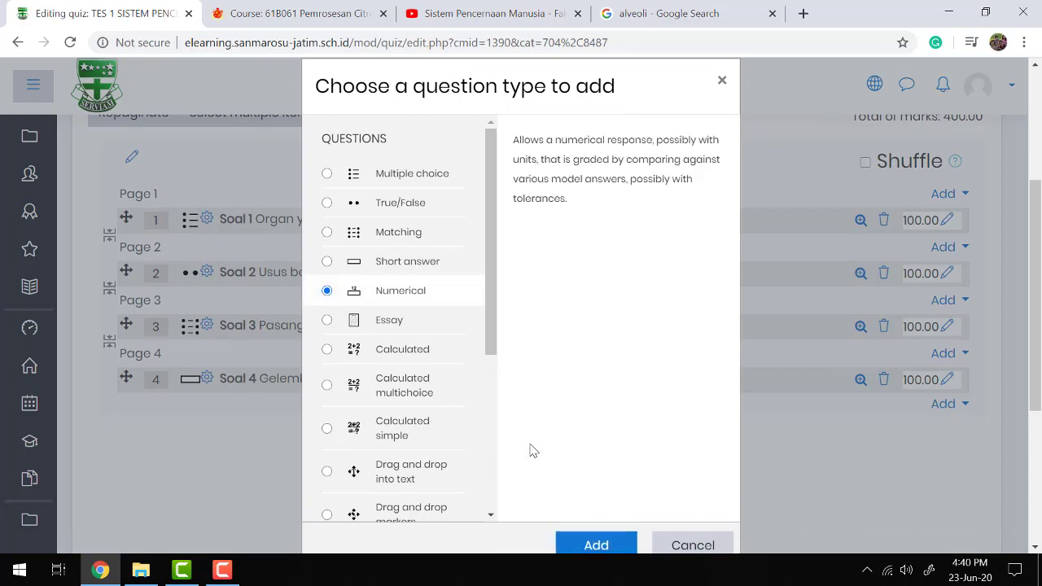
click(578, 547)
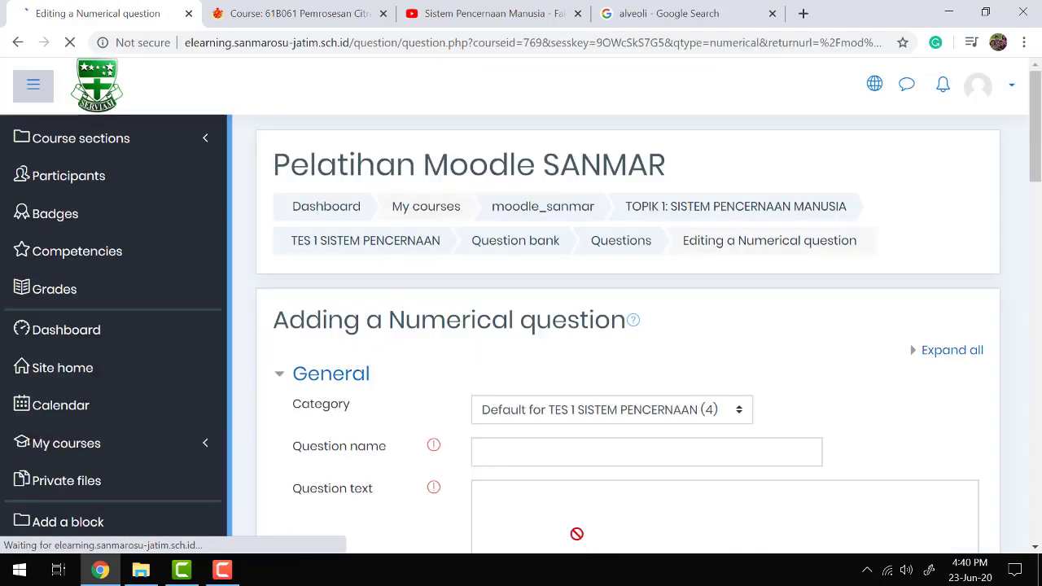
Name the numerical question "Soal 5" and enter the question text "Hitunglah -5 x 3".
click(561, 456)
text(Soal 5)
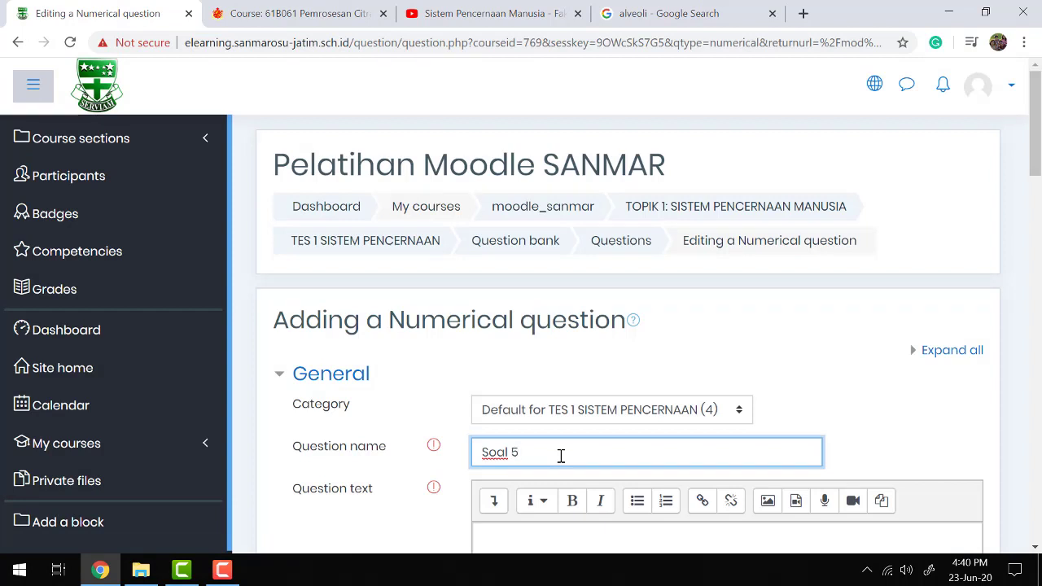
scroll(561, 456, down, 2)
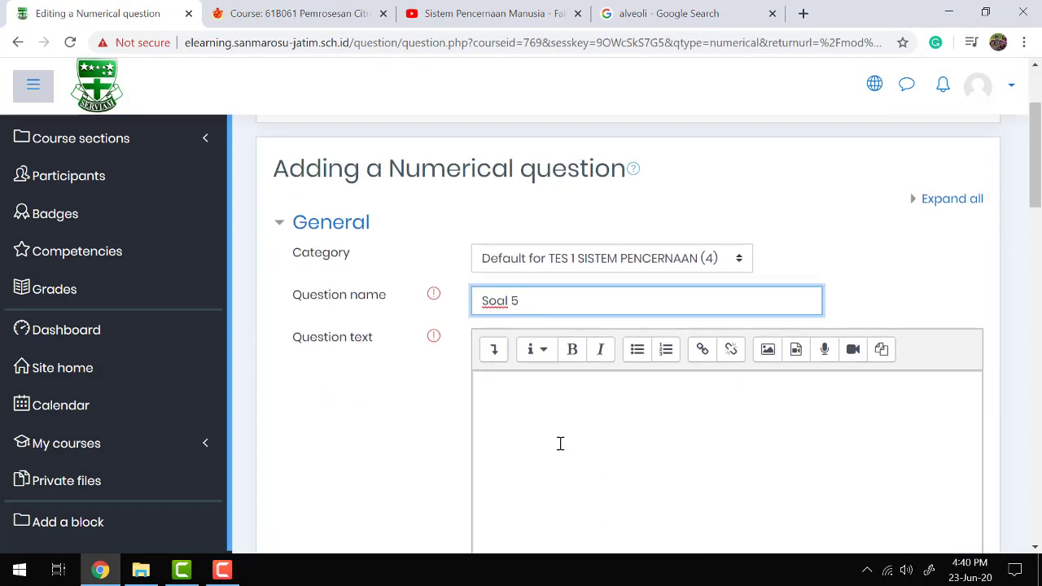
click(560, 443)
text(Hitungla)
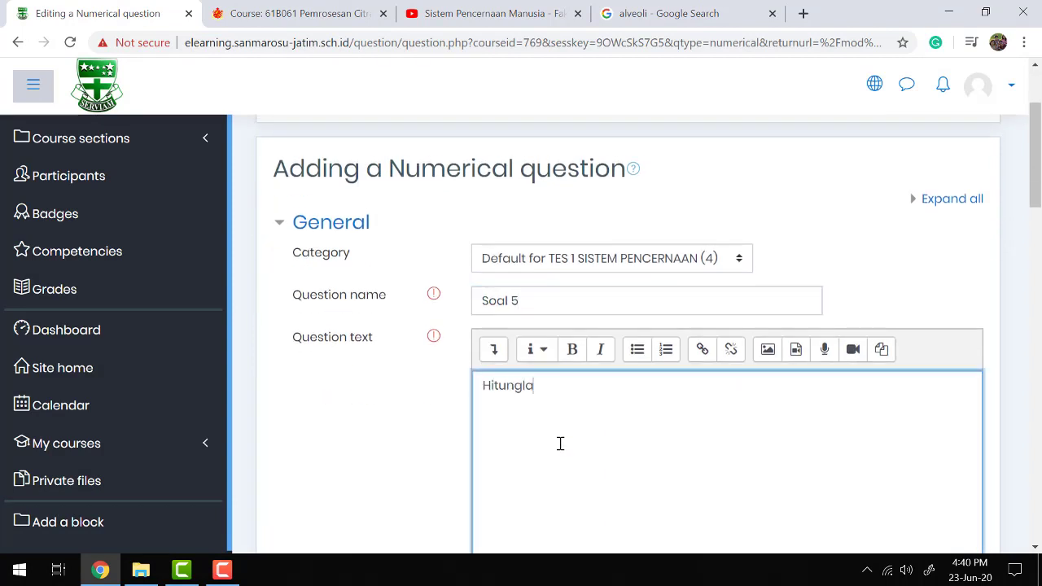
text(h hasil kali an)
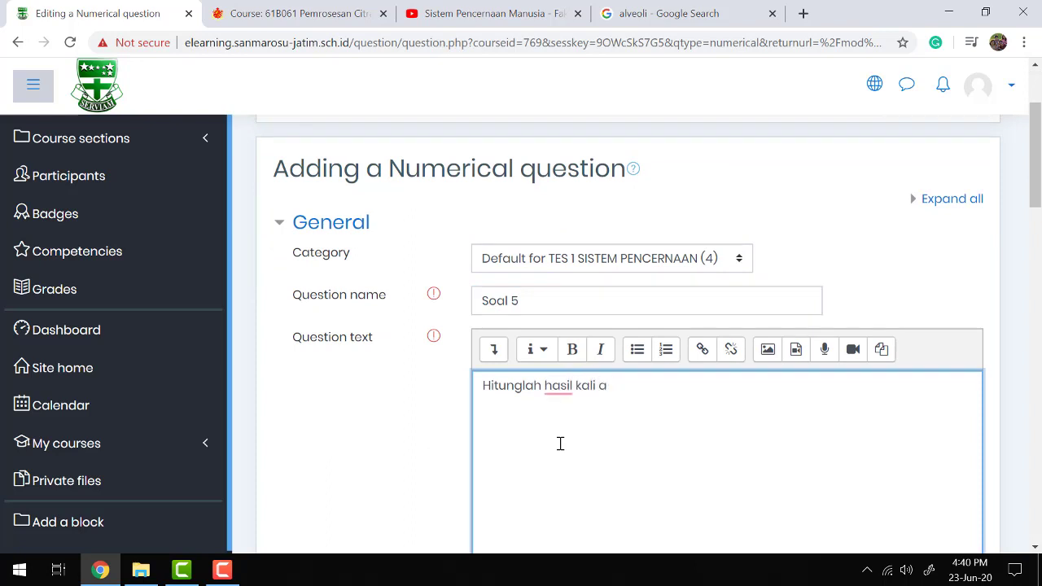
key(BackSpace)
key(BackSpace)
key(BackSpace)
key(BackSpace)
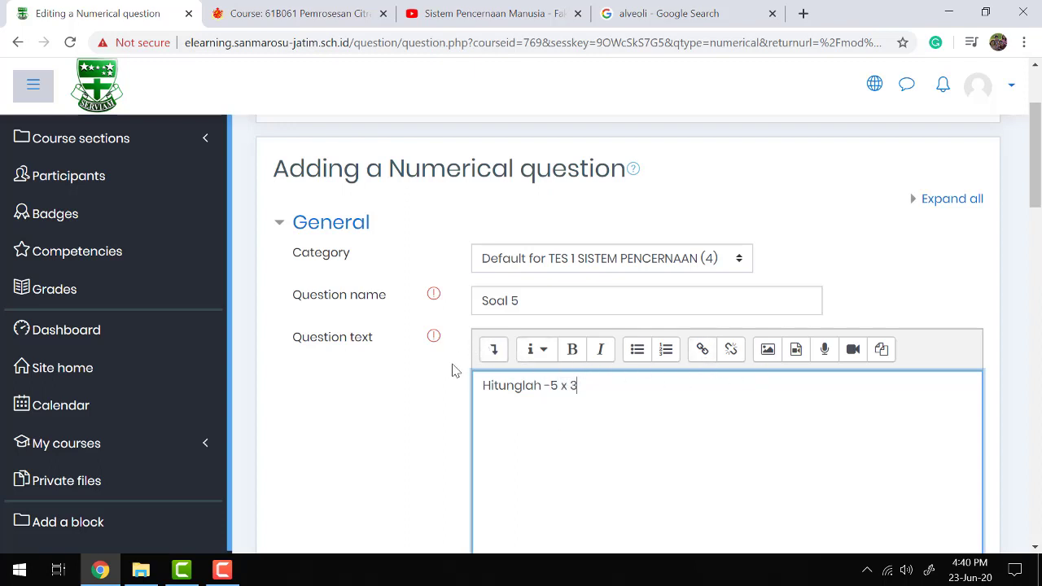
Add an equals sign at the end of the question text so it reads "Hitunglah -5 x 3 =".
click(491, 351)
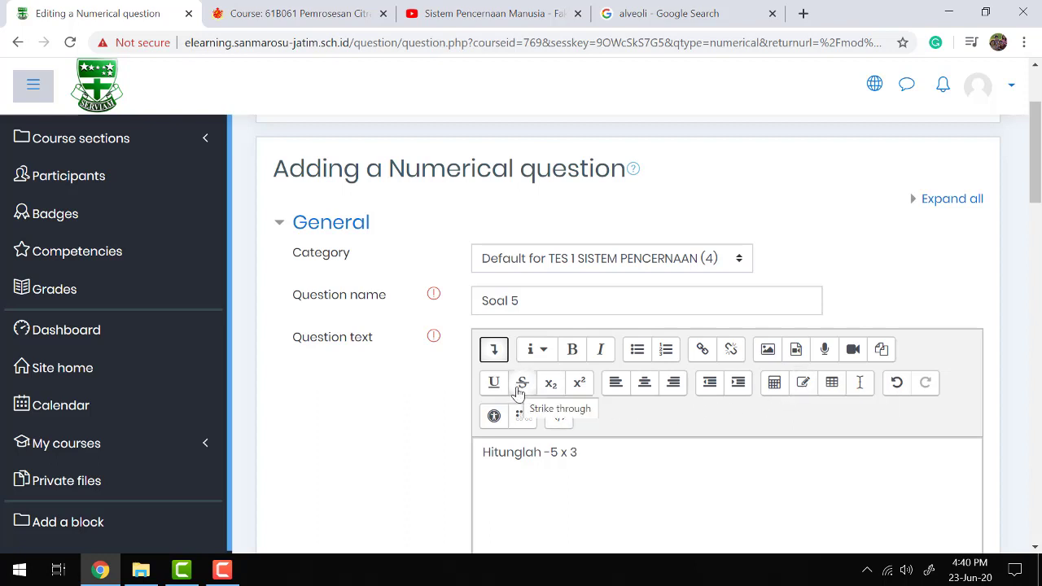
click(494, 350)
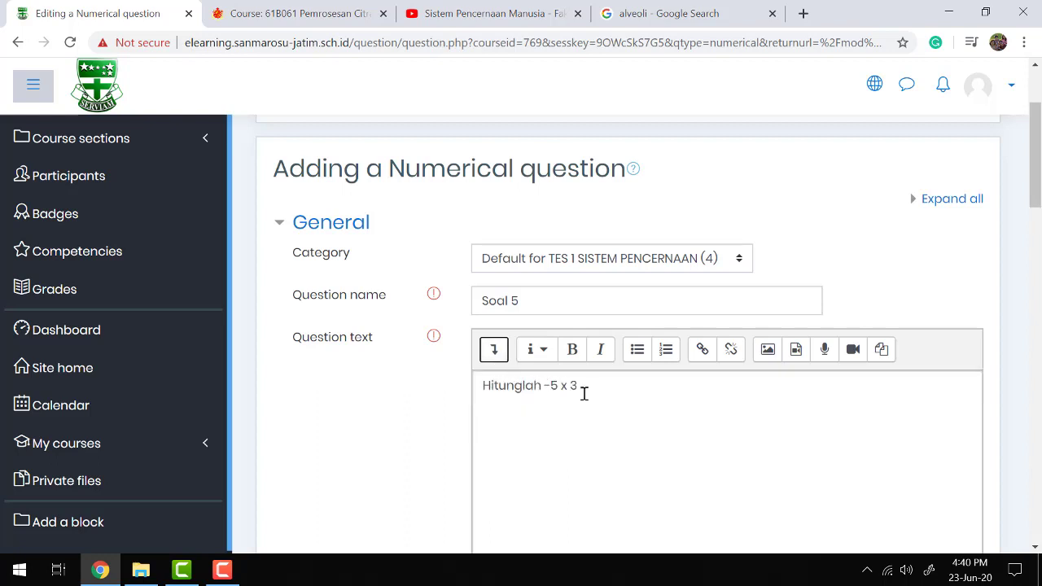
click(591, 385)
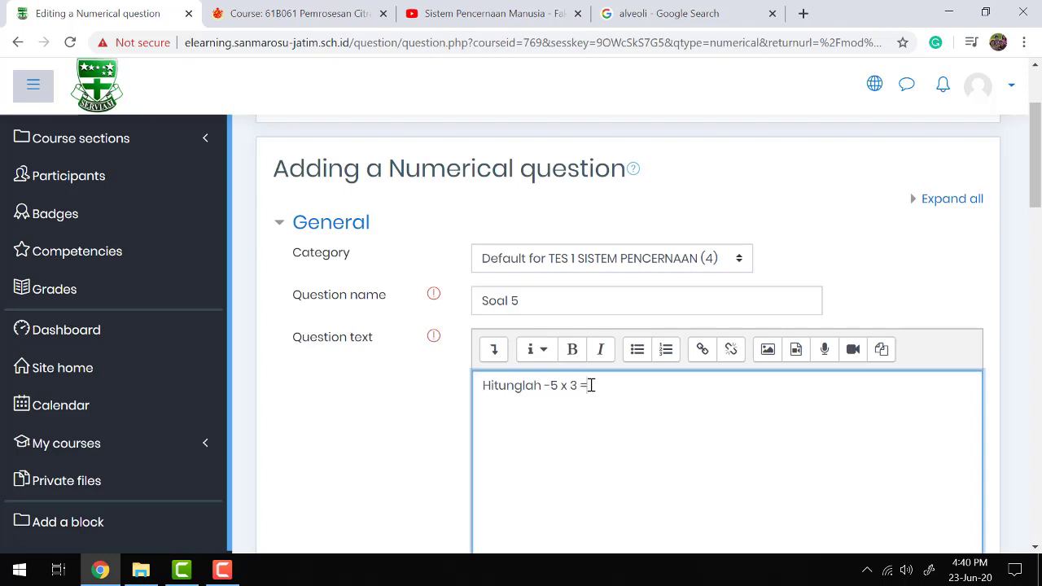
Set the default mark of the numerical question to 100.
scroll(591, 385, down, 4)
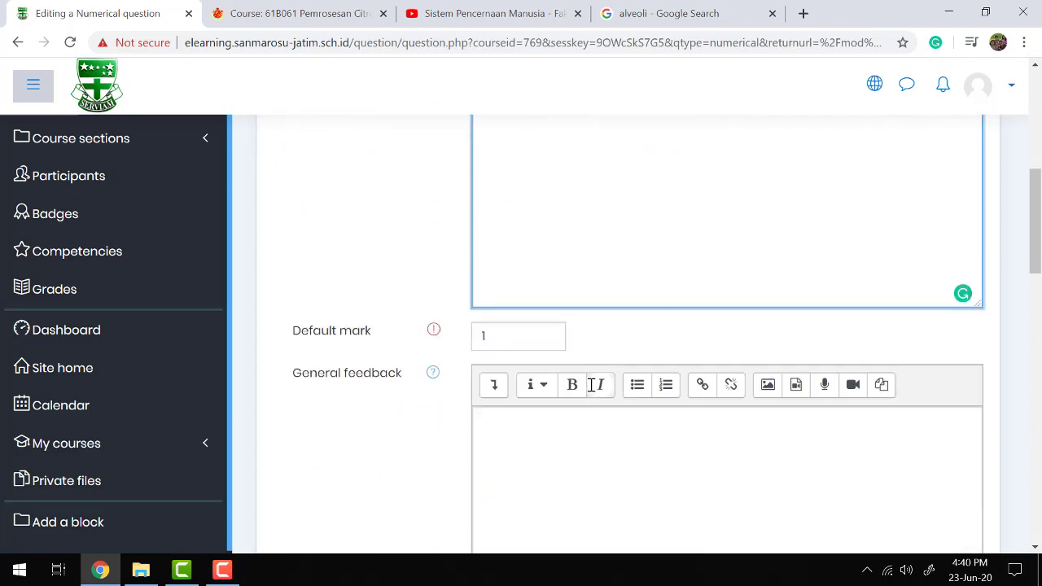
click(544, 337)
text(00)
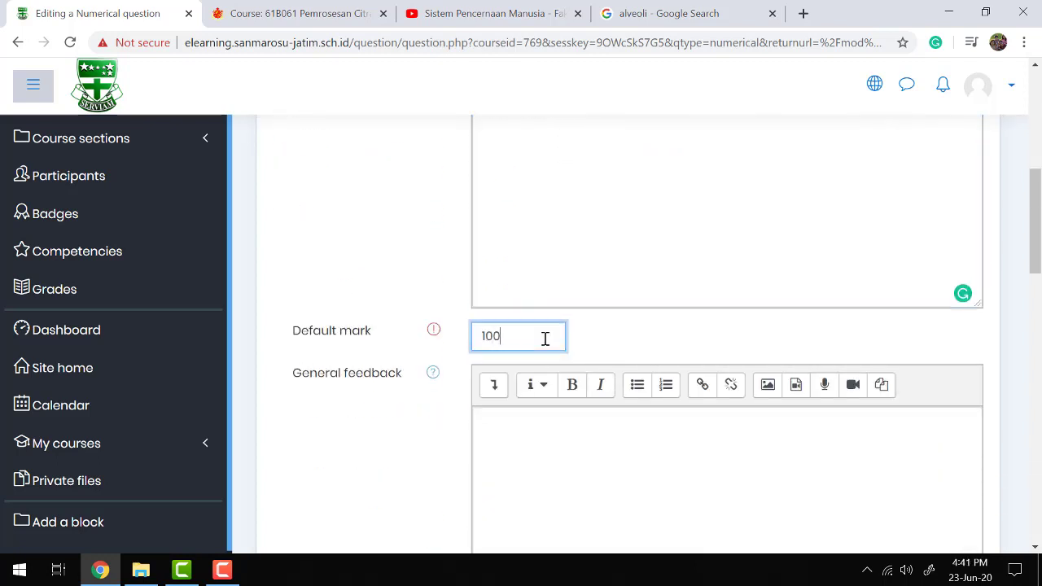
Enter -15 as Answer 1 with an error of 0 and a grade of 100%.
scroll(544, 339, up, 1)
scroll(544, 339, down, 5)
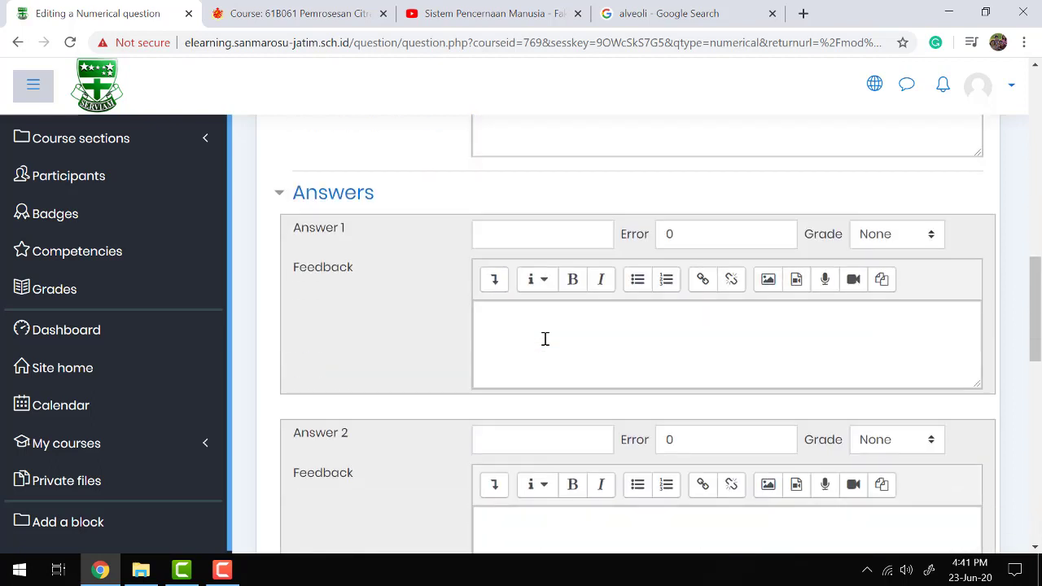
scroll(545, 339, up, 1)
click(551, 293)
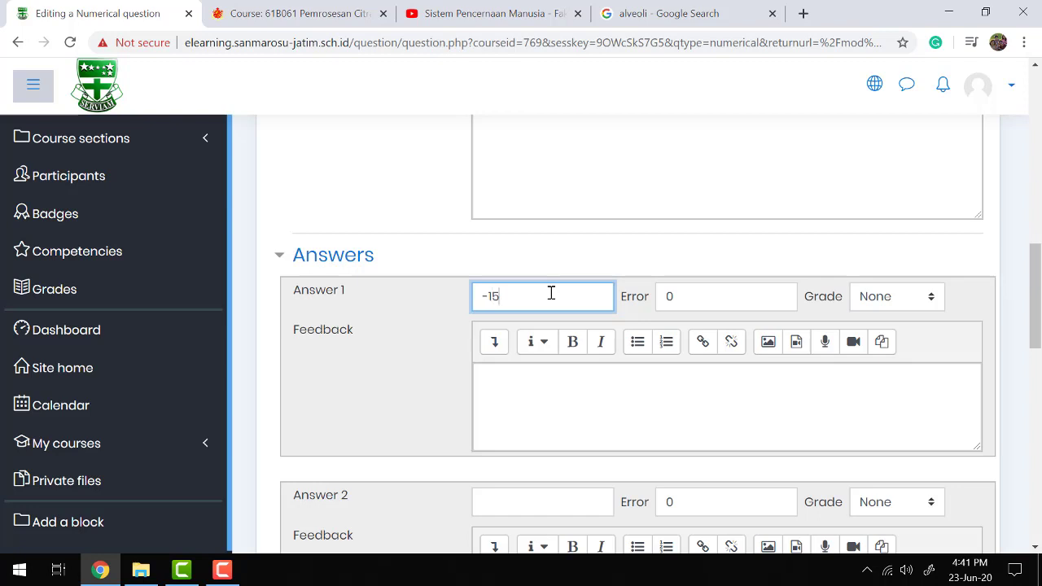
click(702, 299)
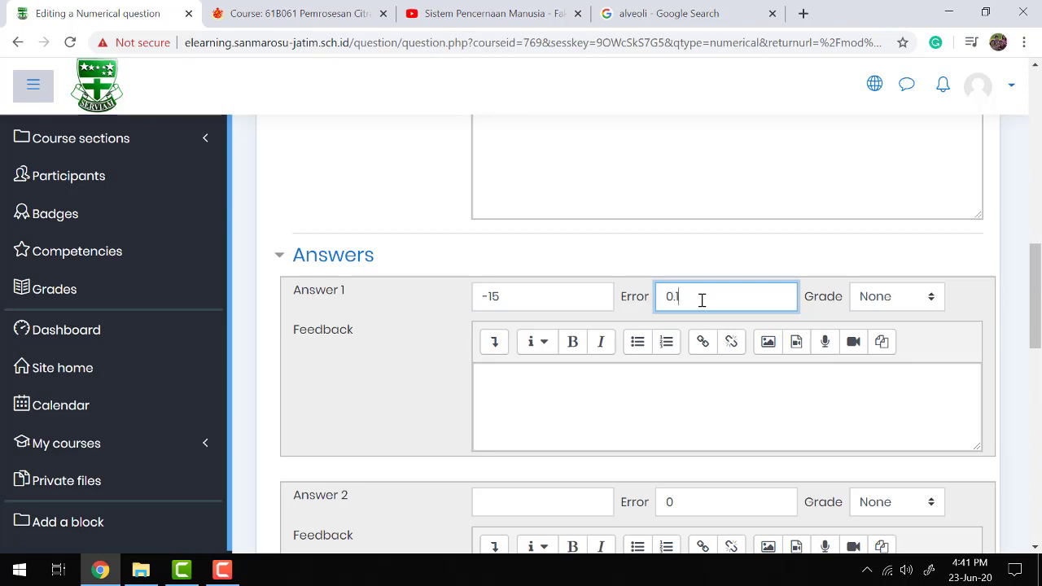
key(BackSpace)
key(BackSpace)
click(925, 296)
click(913, 31)
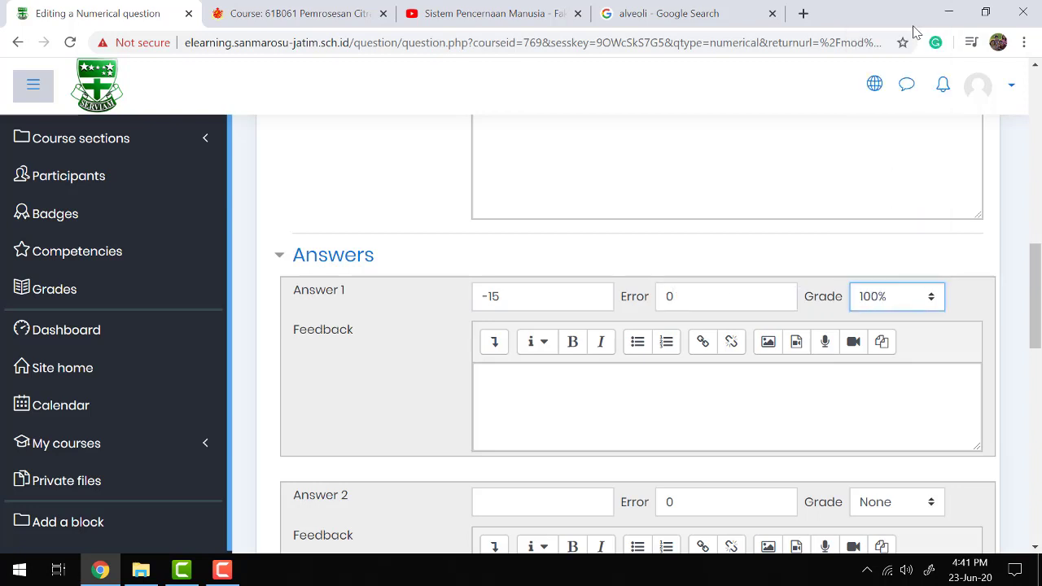
Enter 15 as Answer 2 with a grade of 40%.
scroll(430, 329, down, 1)
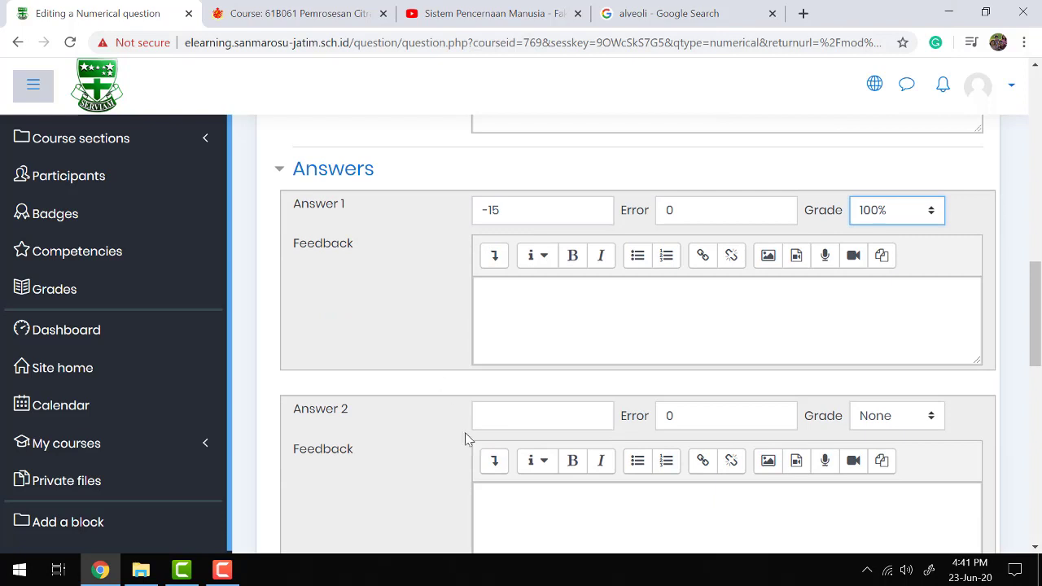
click(481, 417)
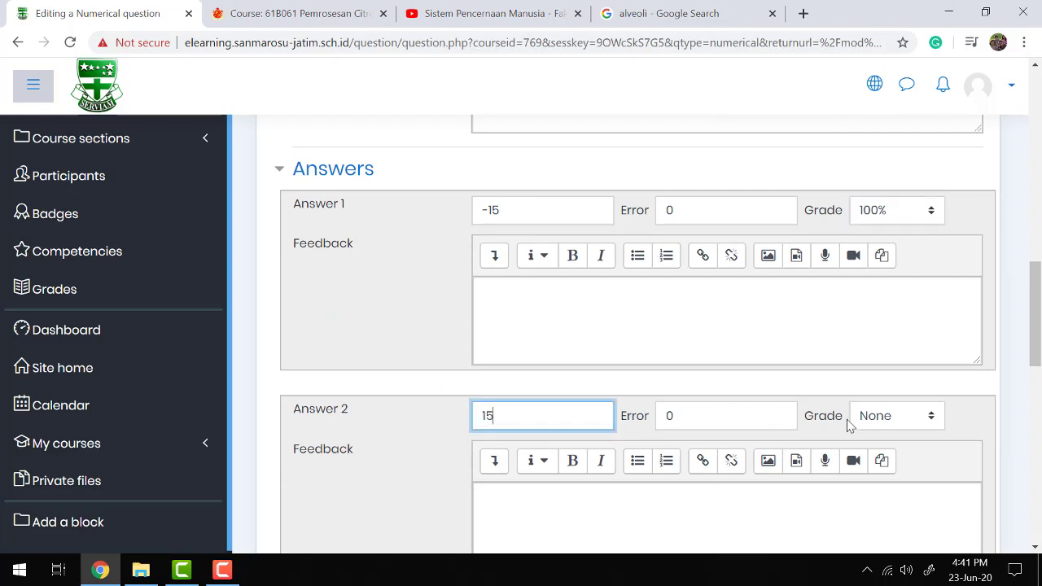
click(900, 417)
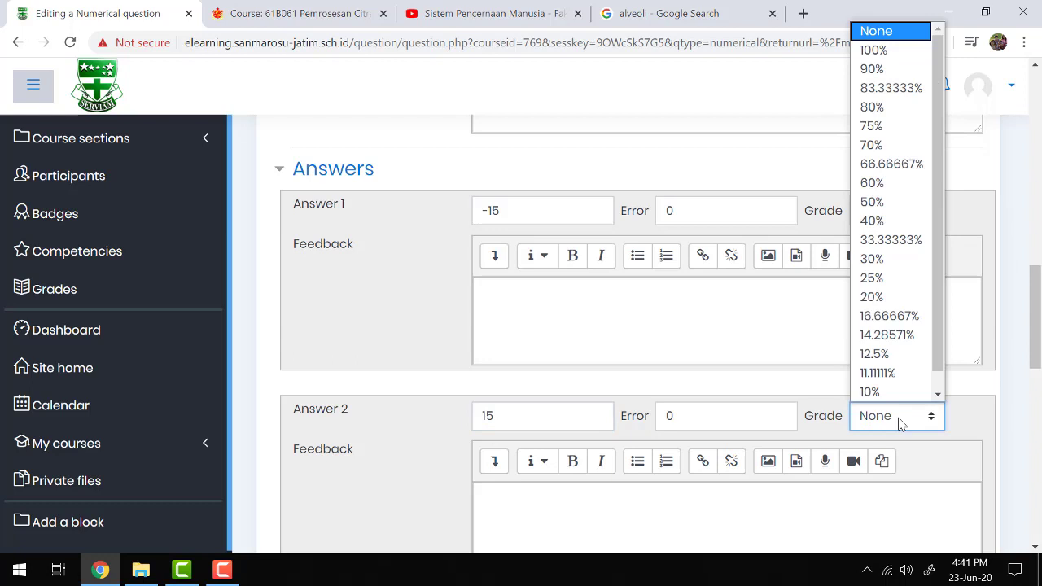
click(891, 221)
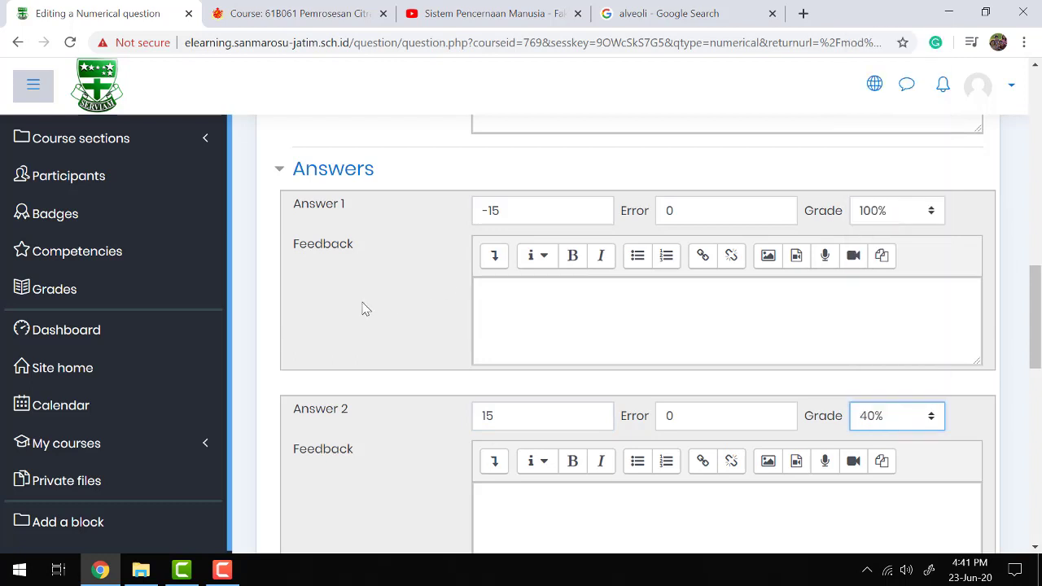
scroll(365, 309, down, 3)
scroll(366, 310, down, 5)
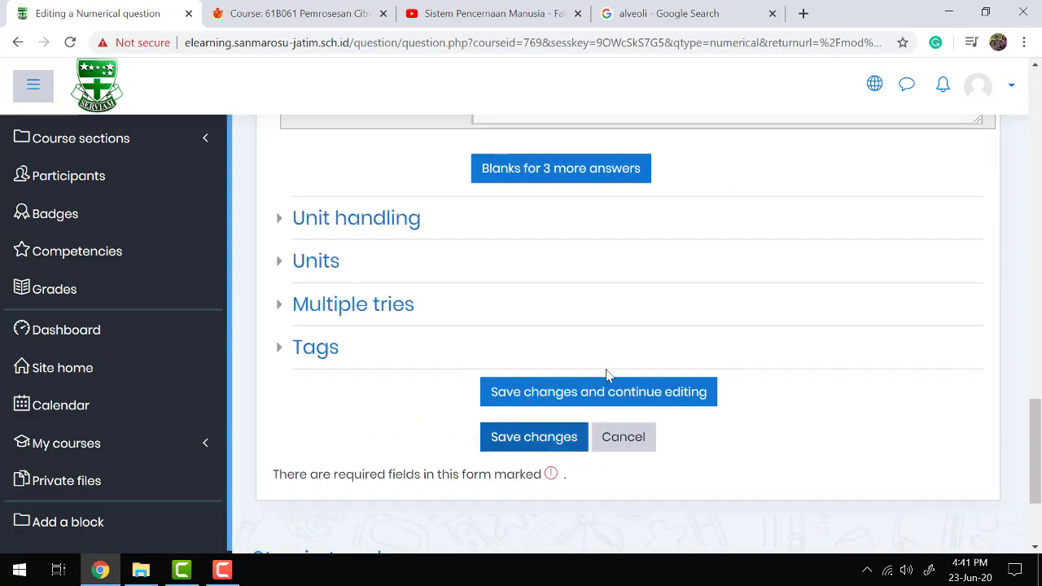
Clear Answer 2, reset its grade to None and save the numerical question.
scroll(605, 373, up, 10)
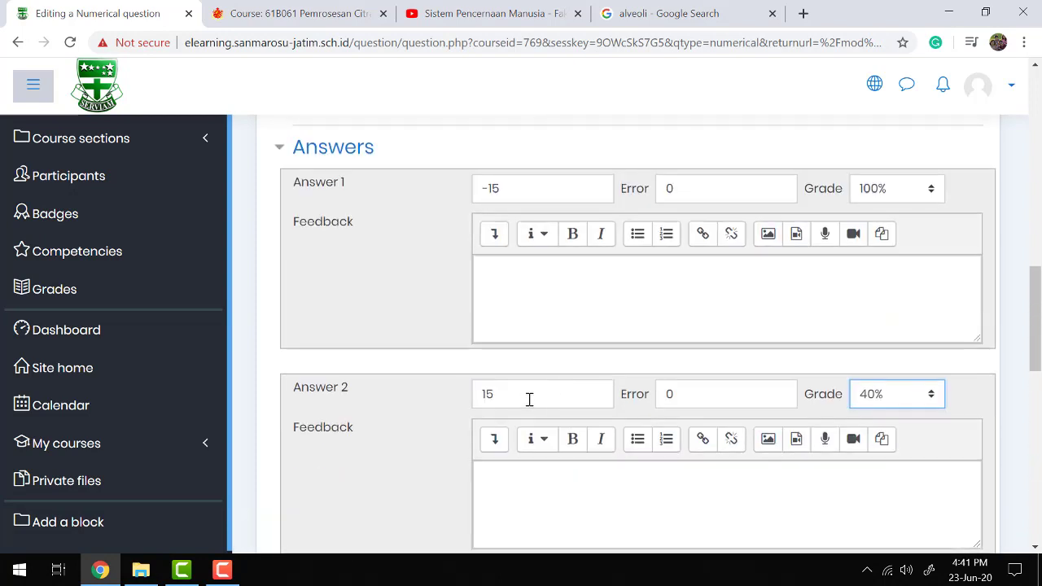
click(529, 399)
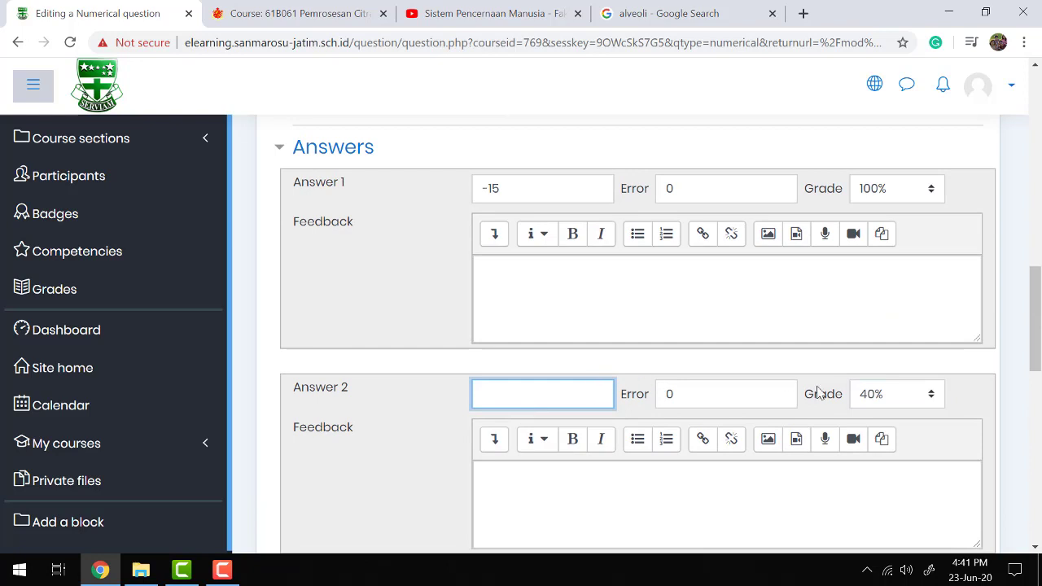
click(921, 394)
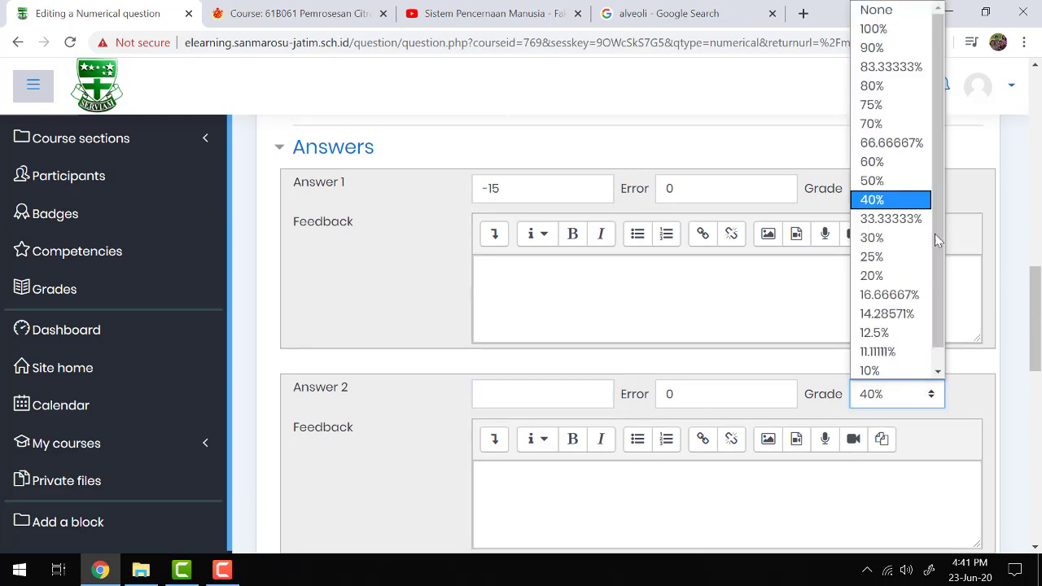
click(887, 9)
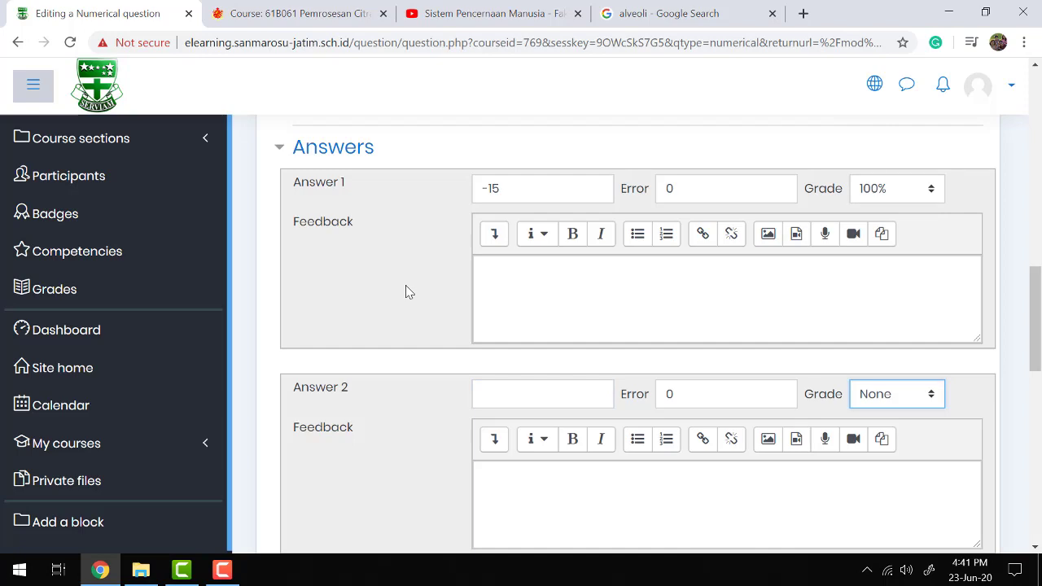
scroll(409, 292, down, 9)
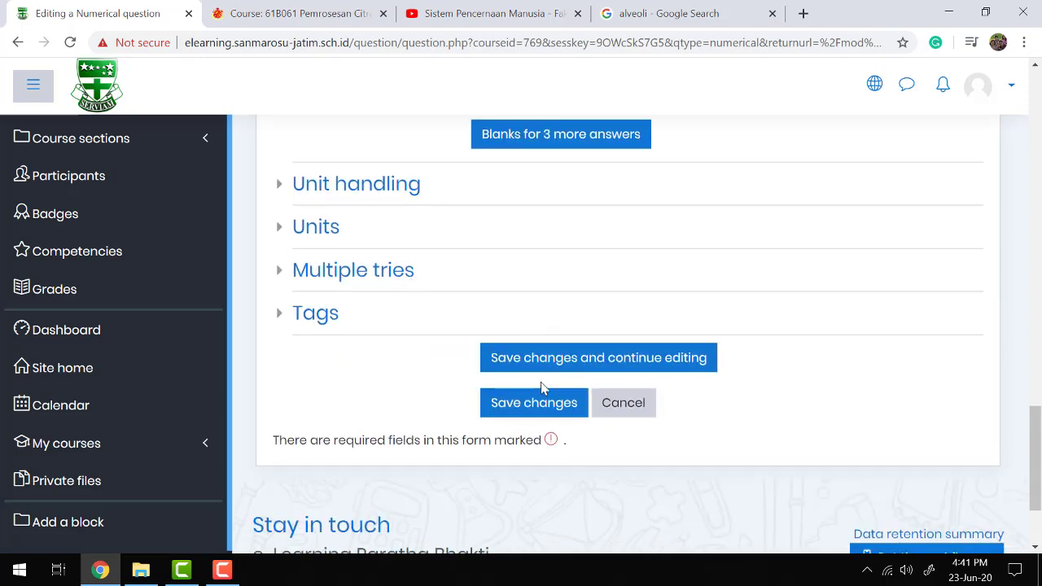
click(530, 413)
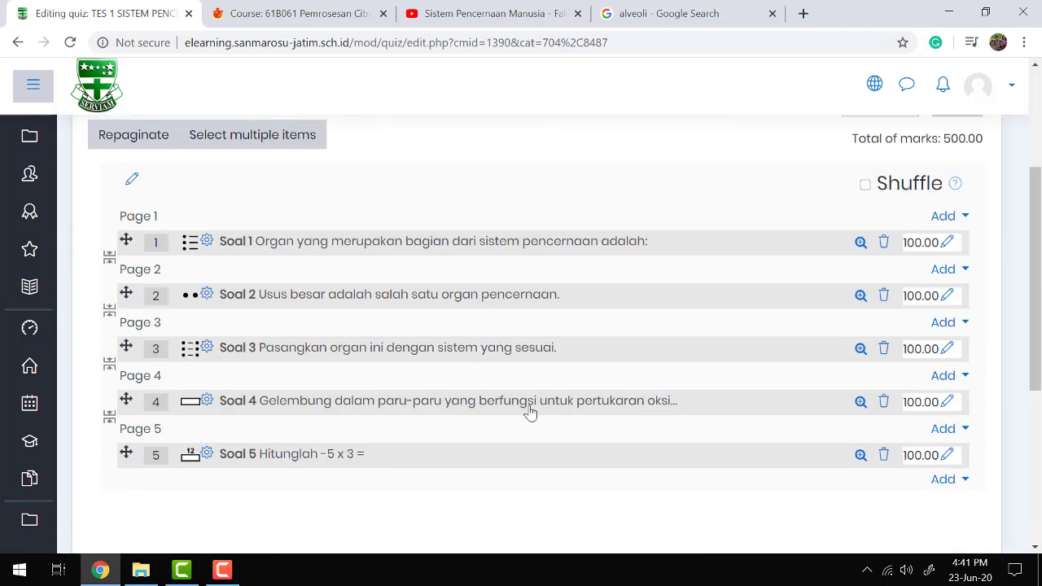
Open the preview of Soal 5 and update its marks display to Show mark and max.
click(859, 456)
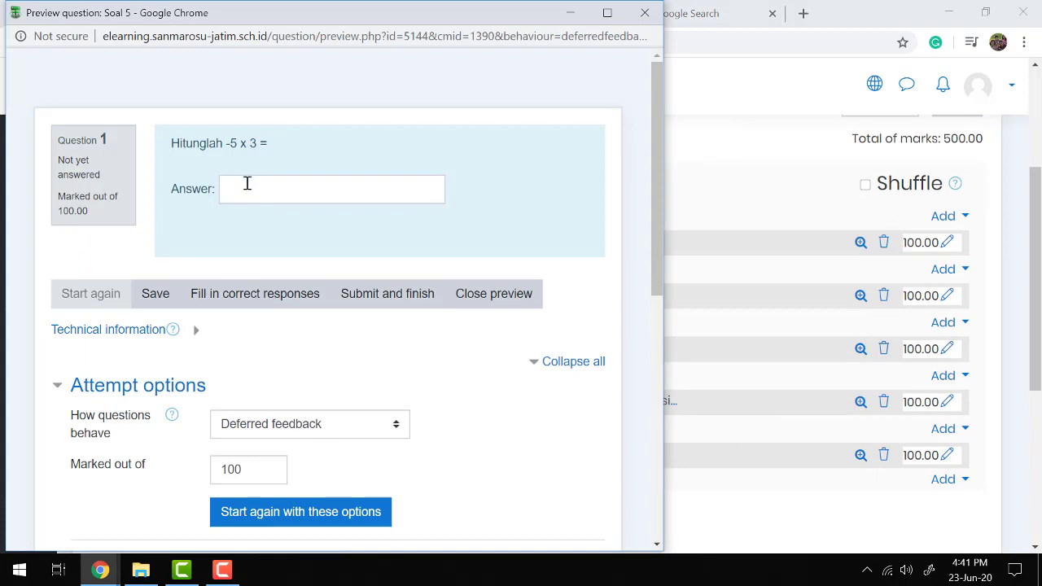
click(246, 183)
scroll(246, 184, down, 8)
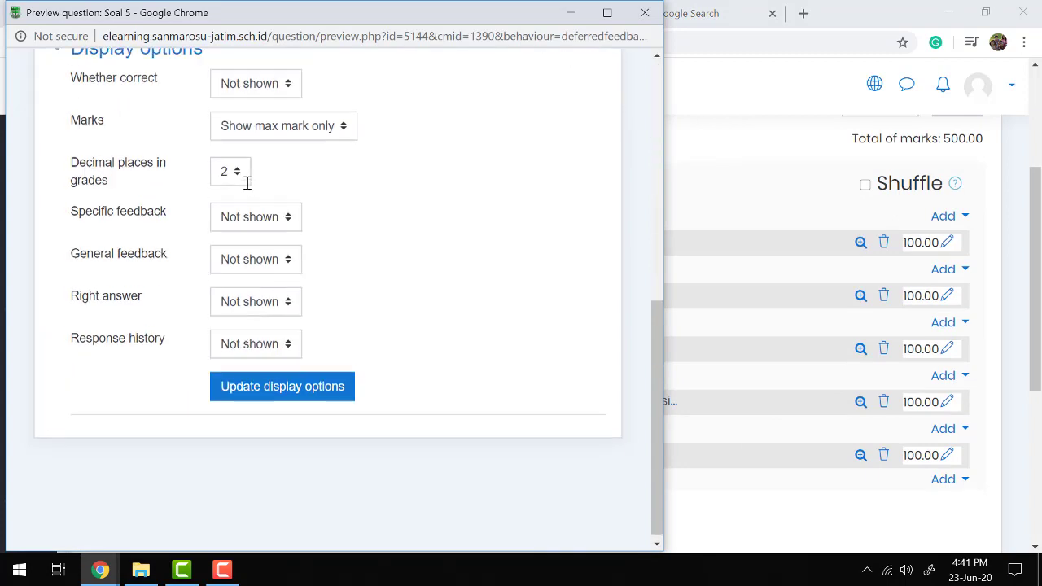
click(269, 120)
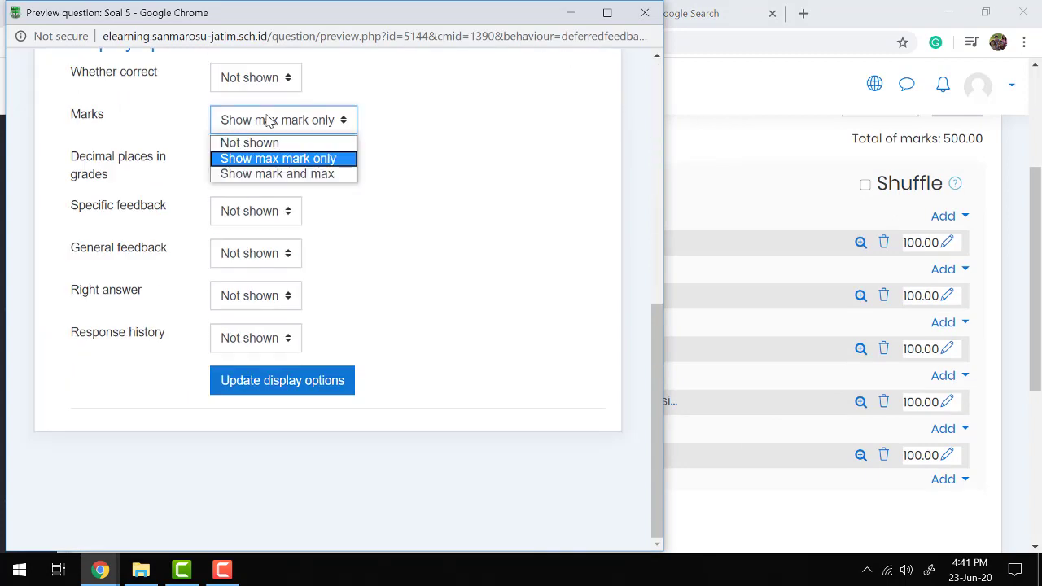
click(264, 174)
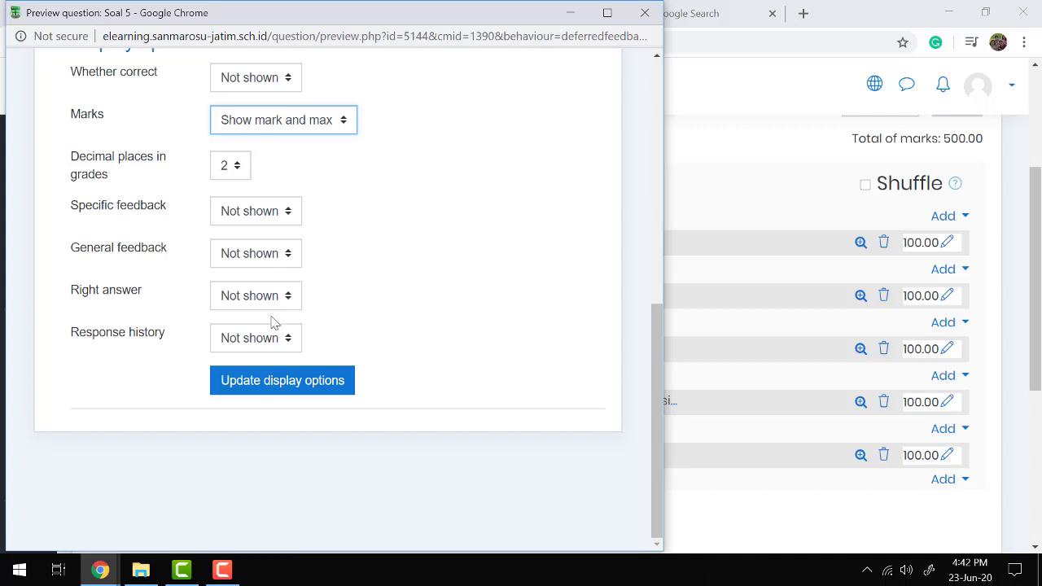
click(267, 383)
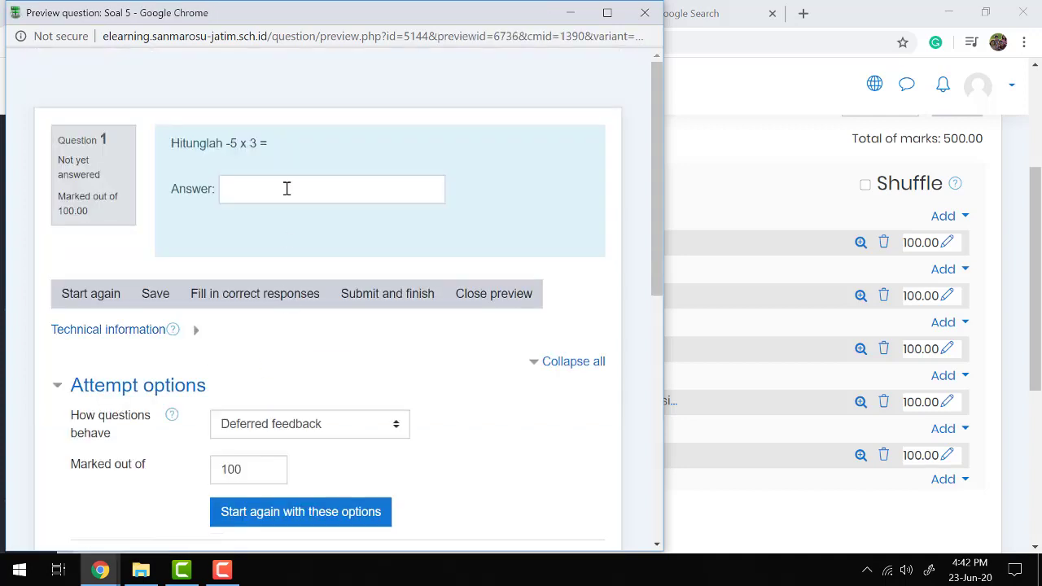
Submit the answer -15 in the Soal 5 preview, restart the preview and submit 15.
click(286, 189)
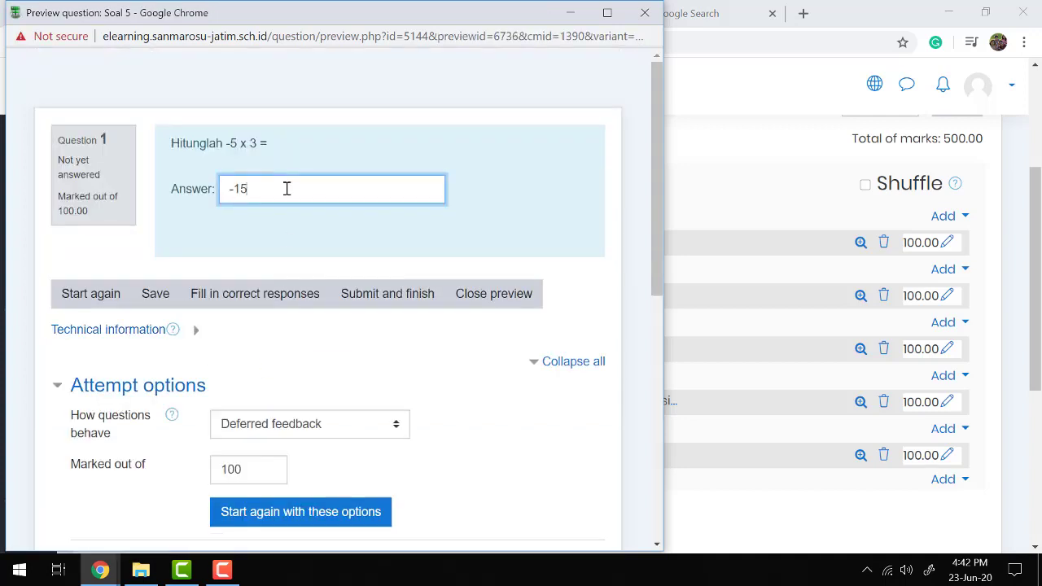
click(387, 293)
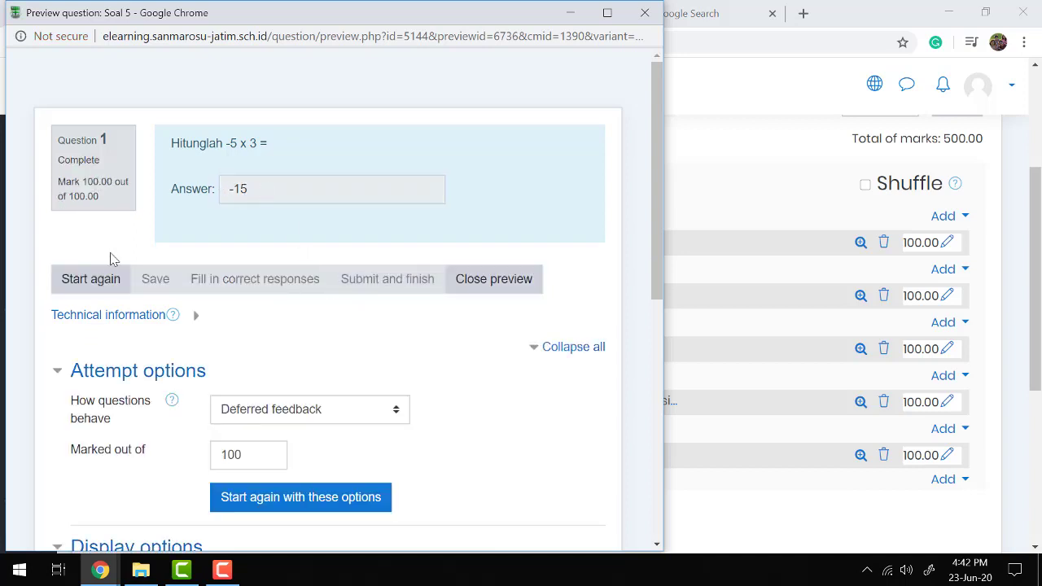
click(100, 280)
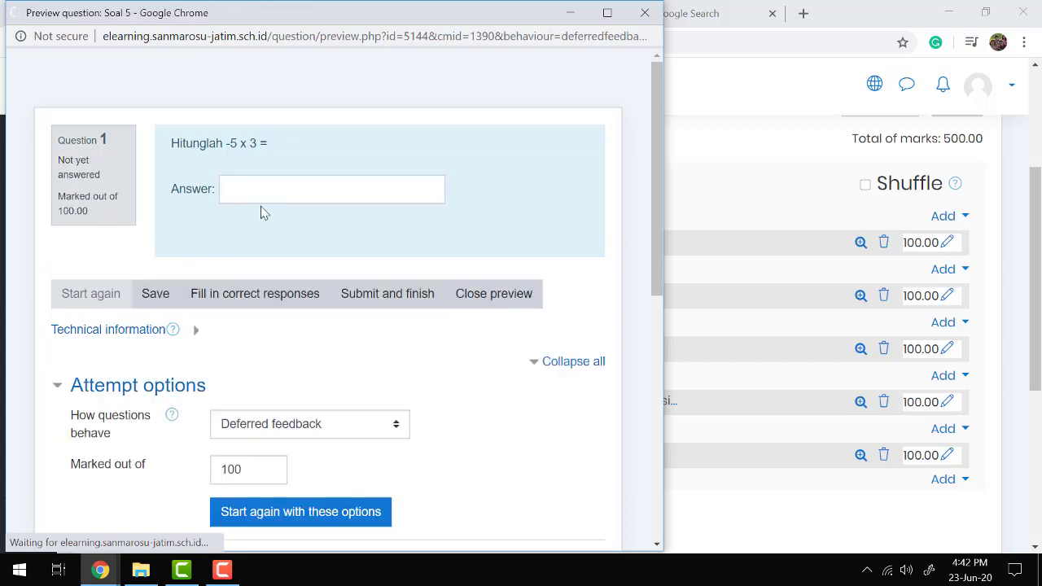
click(263, 197)
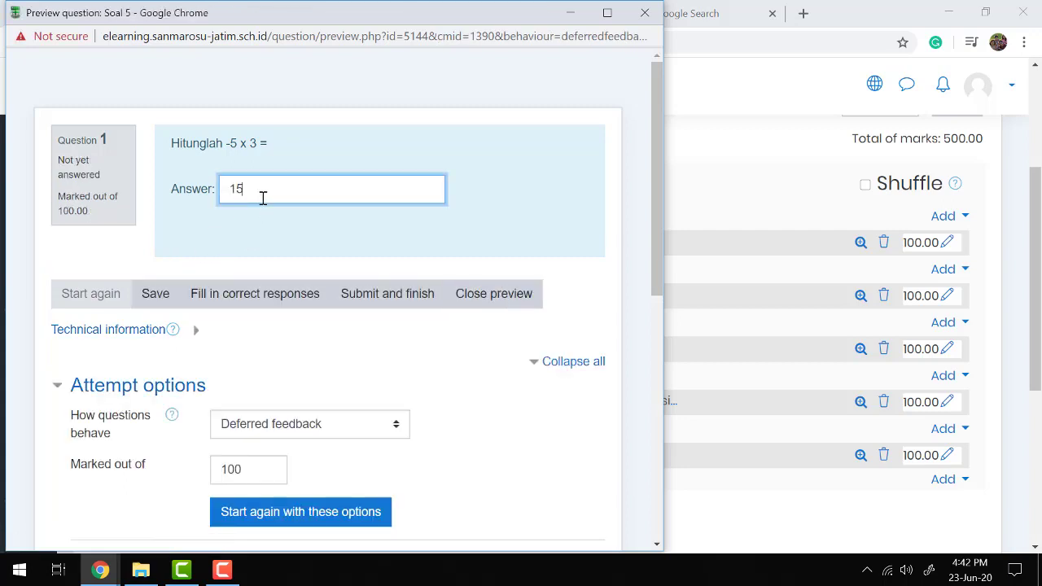
click(360, 295)
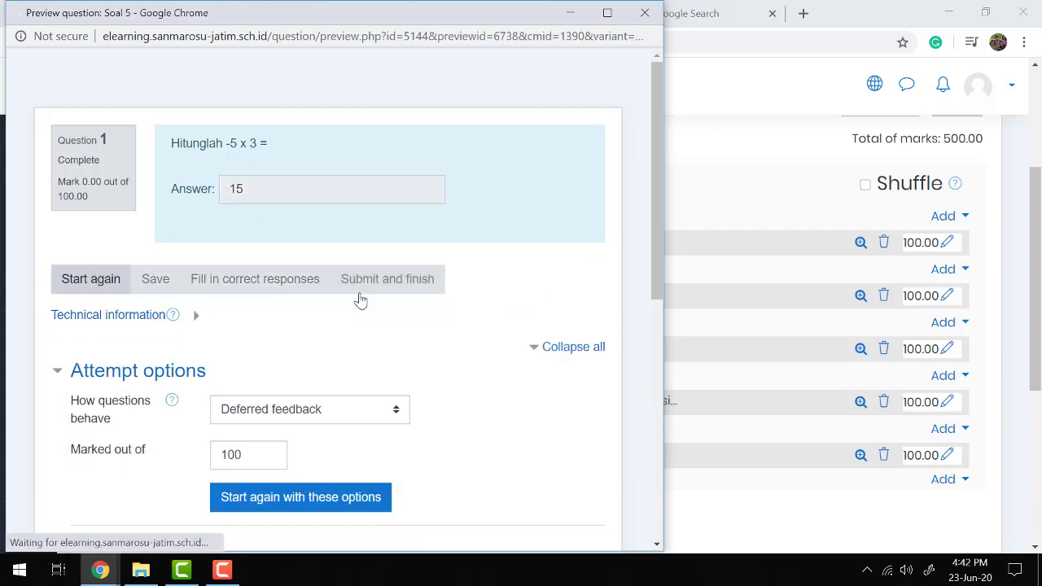
Close the Soal 5 preview and add a new Essay question at the end of the quiz.
click(645, 13)
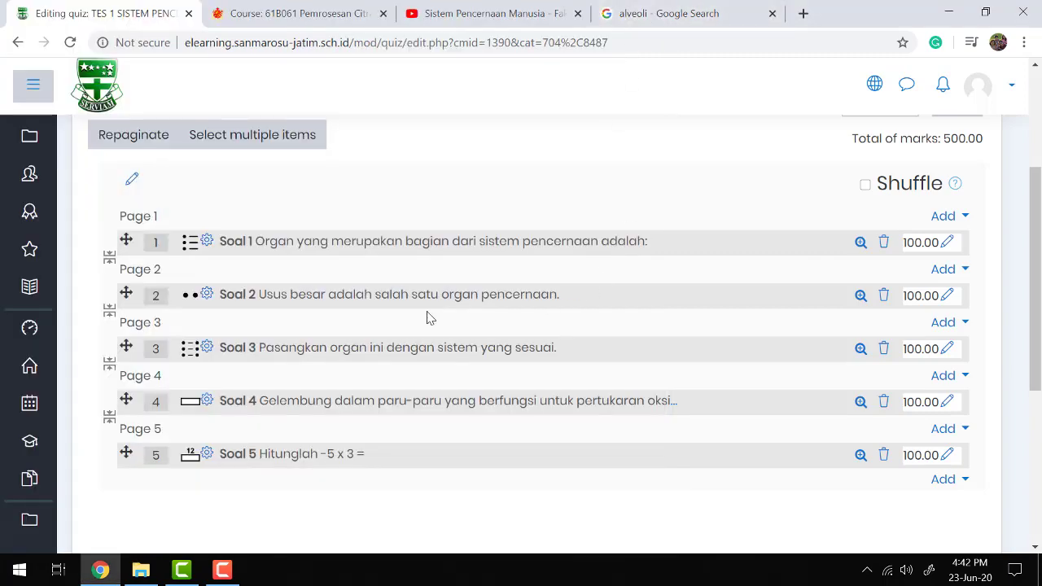
scroll(430, 318, down, 1)
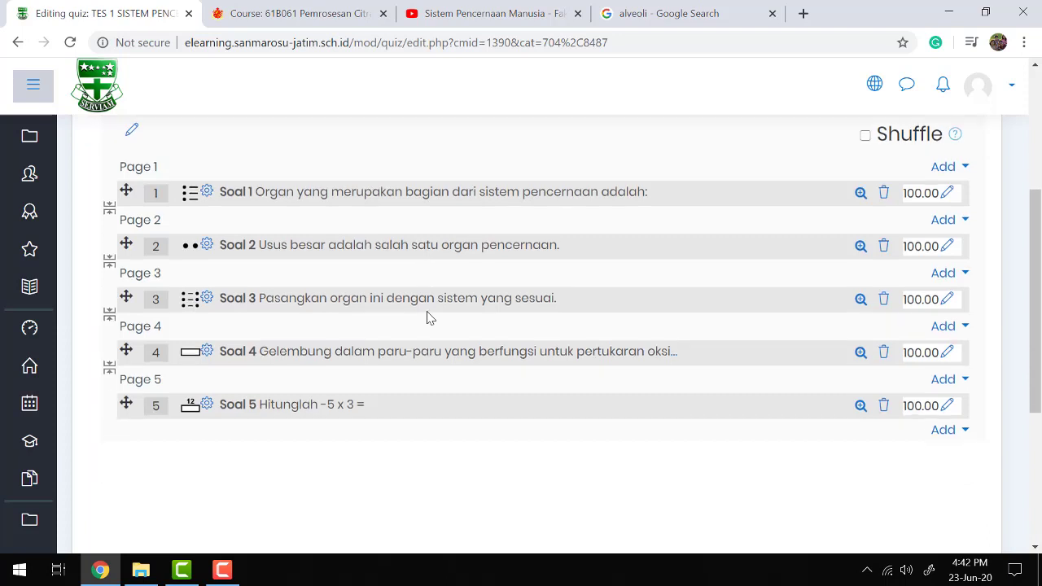
click(943, 429)
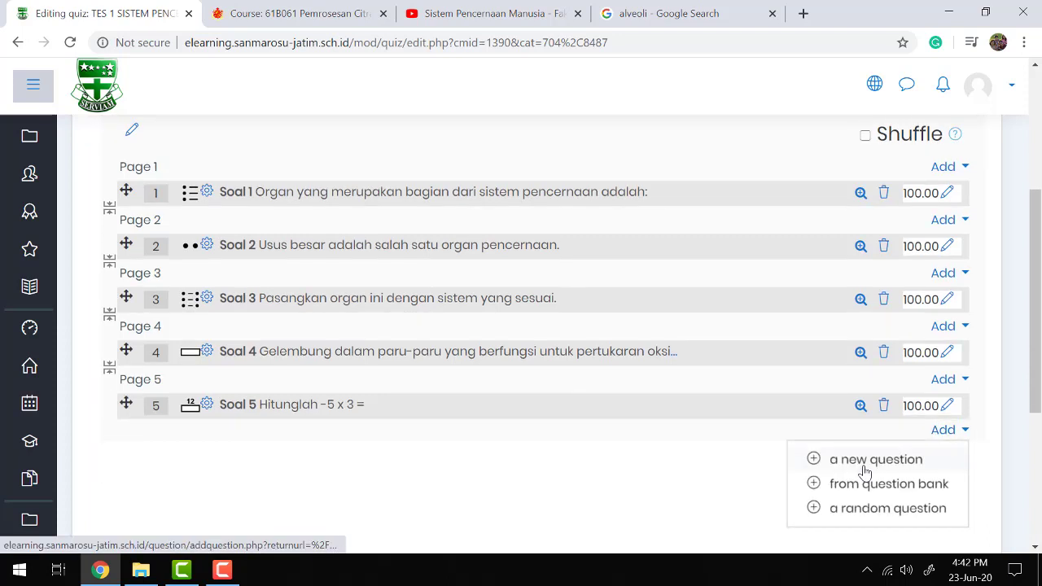
click(865, 471)
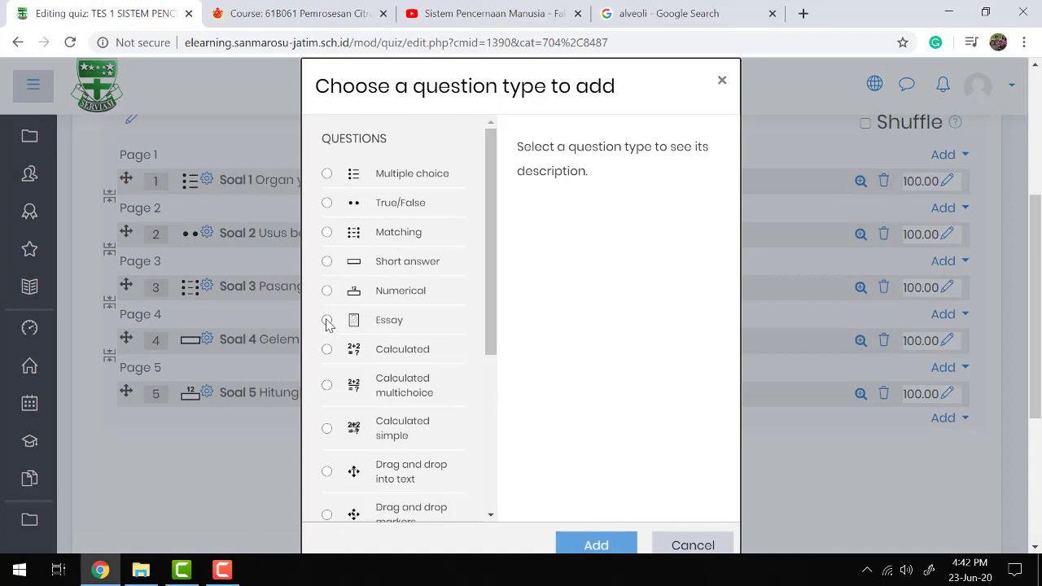
click(326, 320)
scroll(552, 302, down, 1)
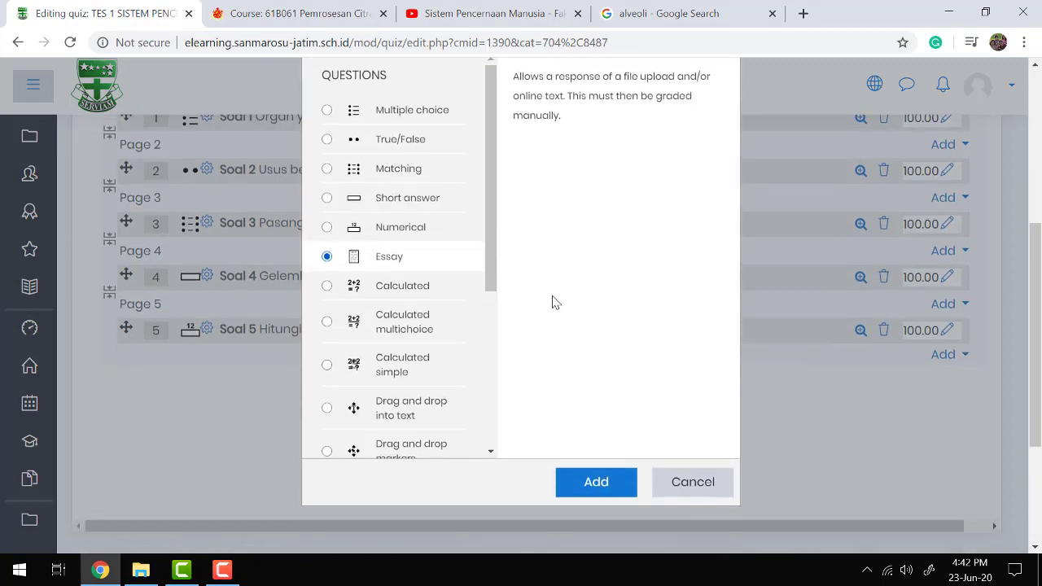
click(564, 479)
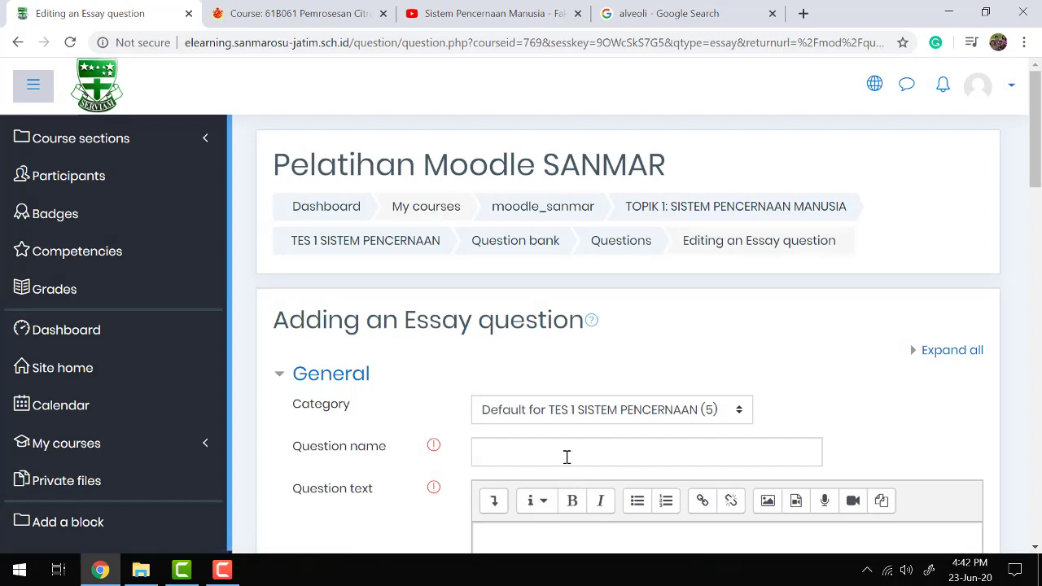
Name the essay question Soal 6, enter the text "Jelaskan tentang proses pencernaan!" and save it.
click(567, 456)
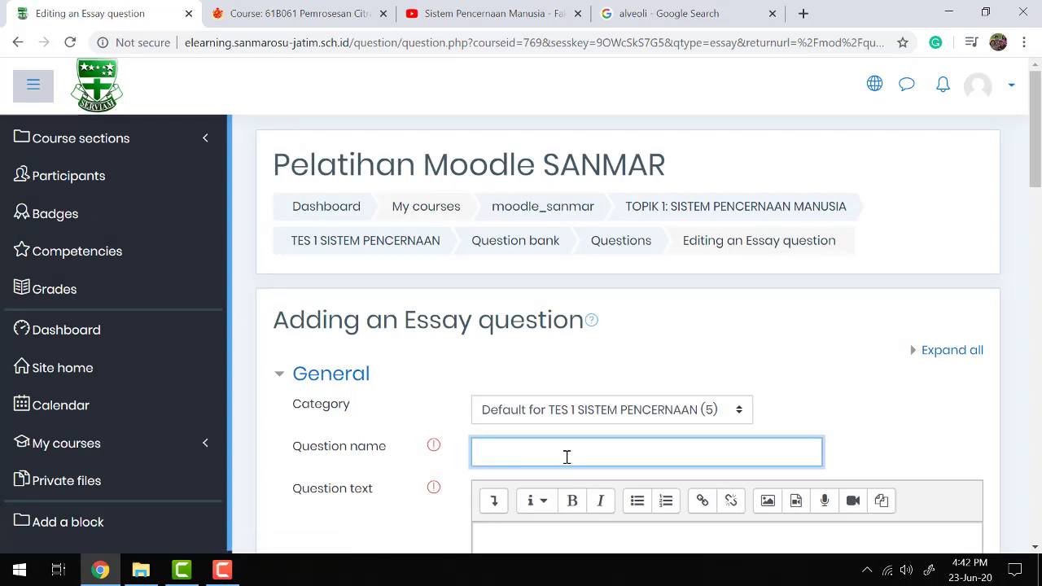
text(Soal 6)
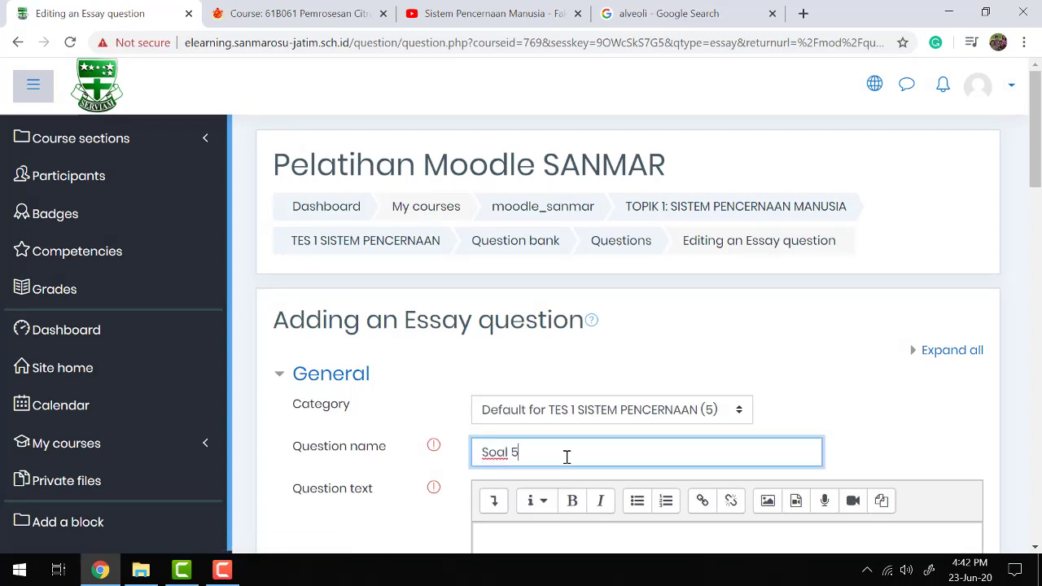
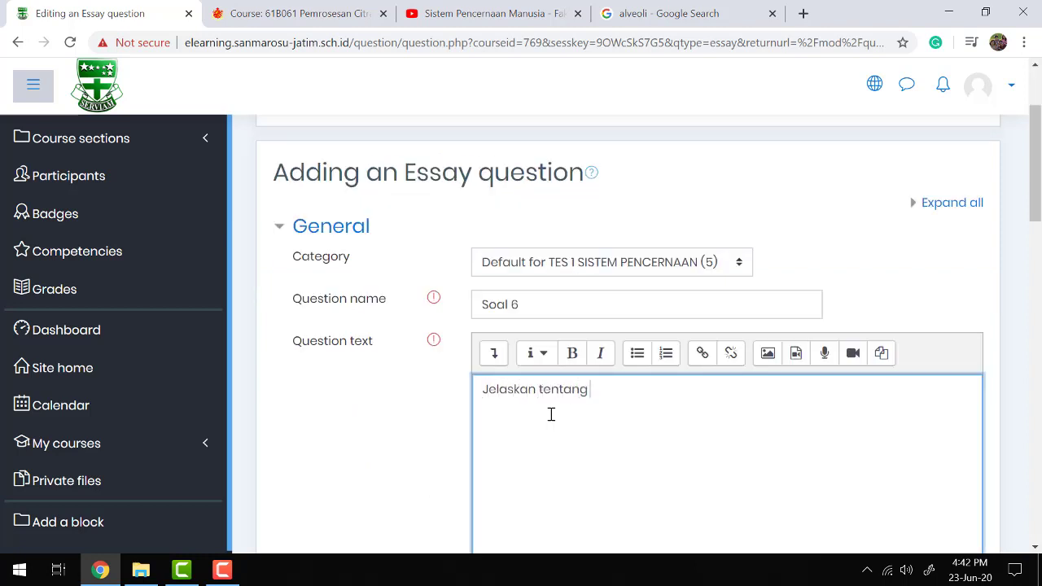
text(oses pencernaan!)
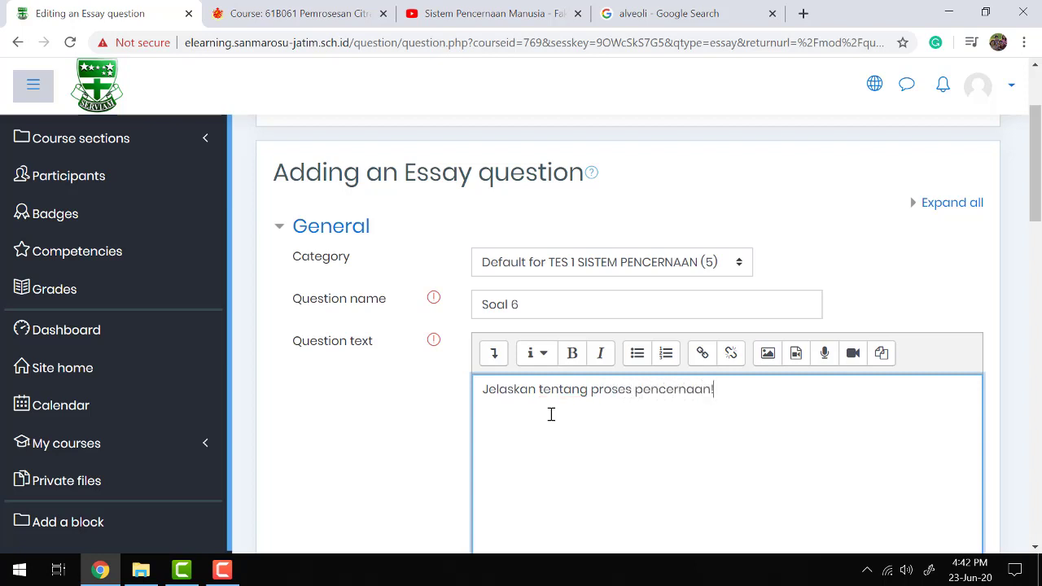
scroll(551, 415, down, 15)
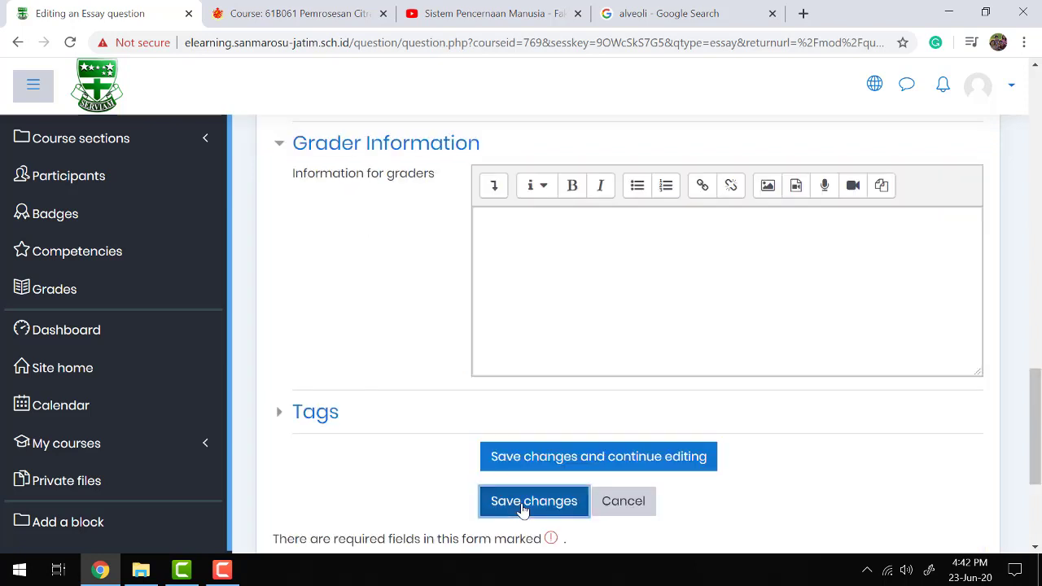
click(523, 503)
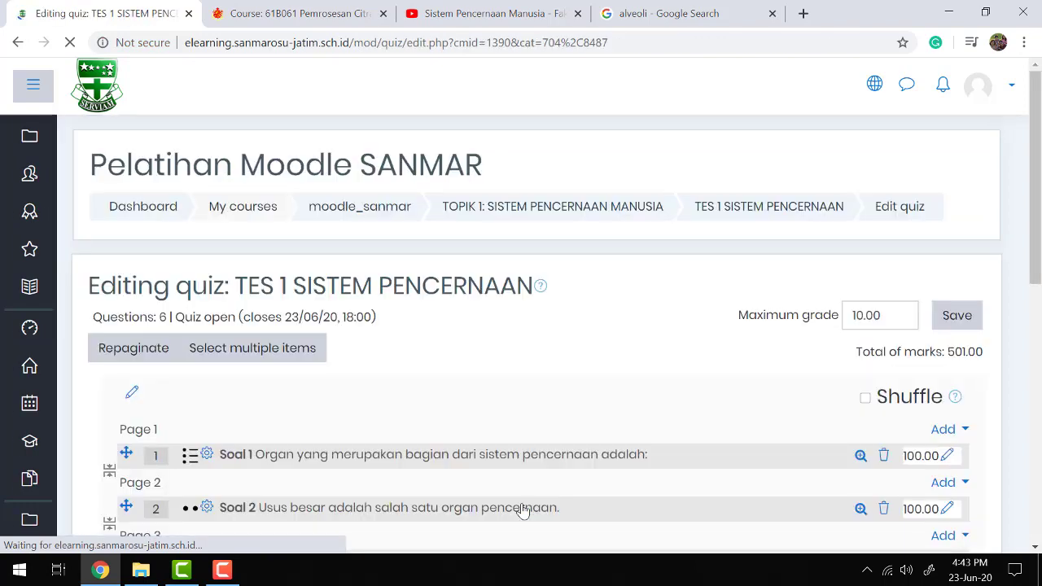
Set the maximum mark of Soal 6 to 100 in the quiz's question list.
scroll(548, 407, down, 4)
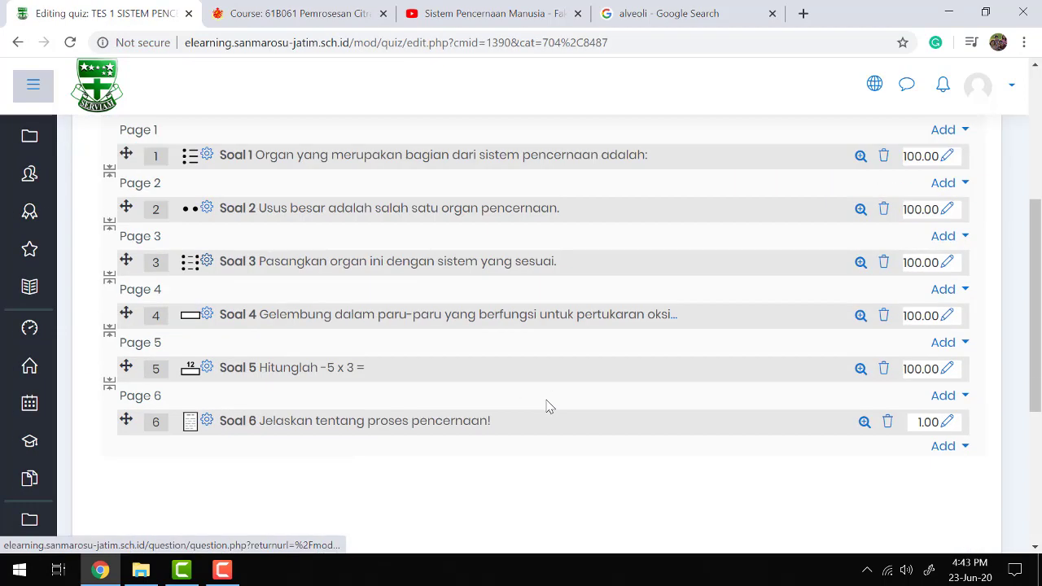
click(949, 425)
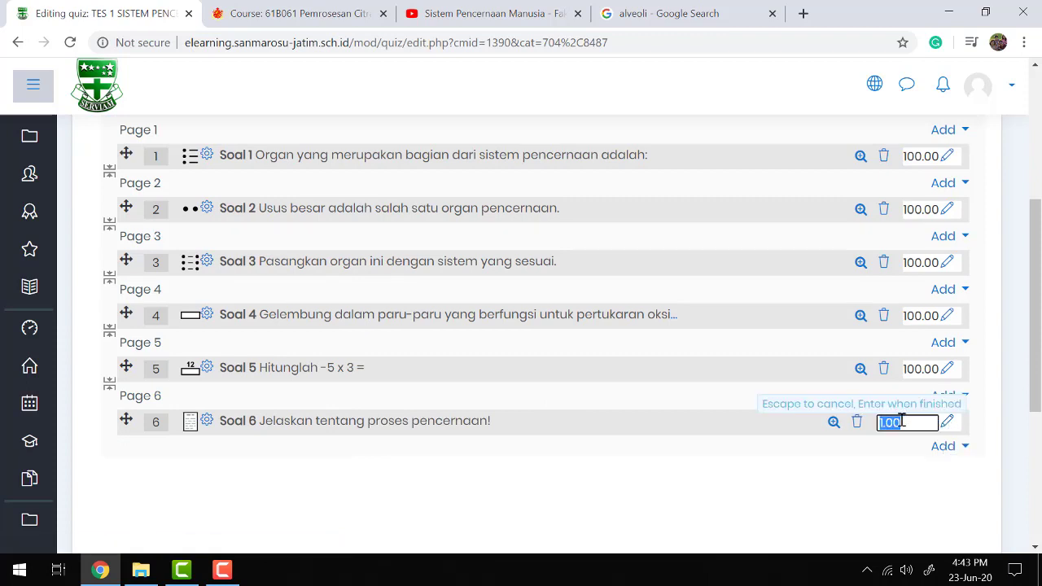
text(1)
key(Return)
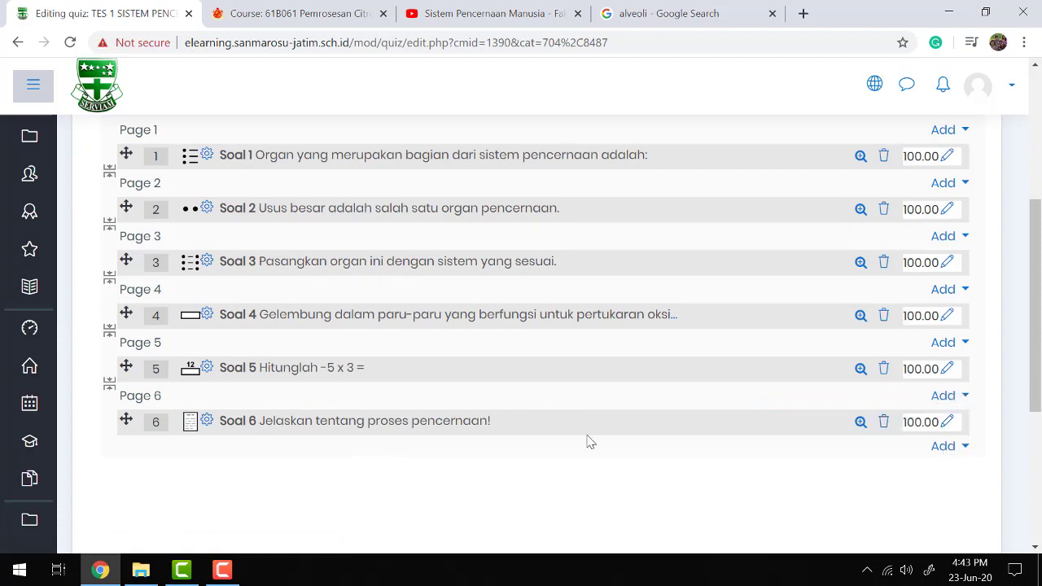
Preview Soal 6 to check its essay answer box, then close the preview.
click(860, 422)
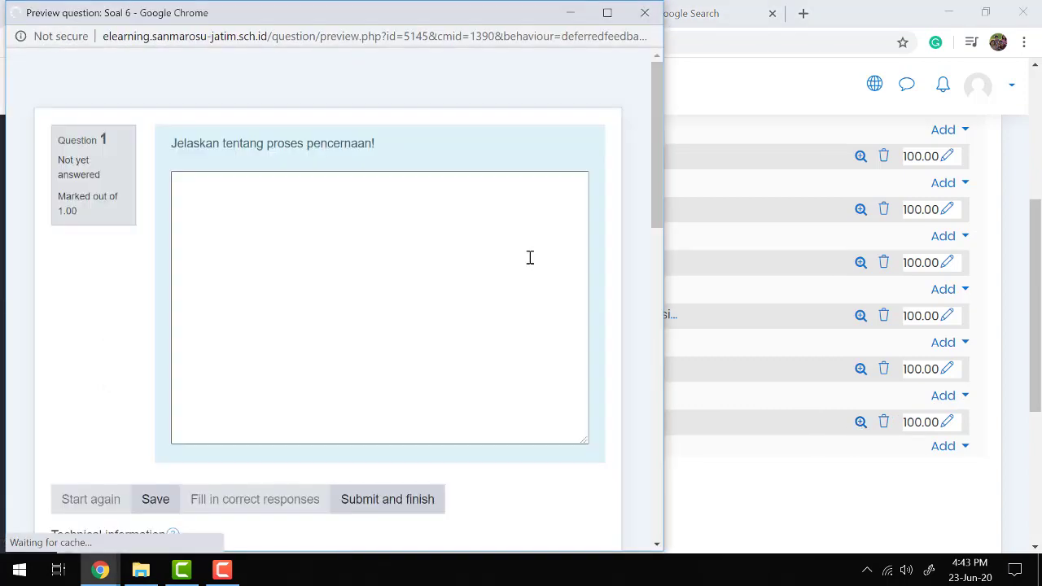
click(306, 250)
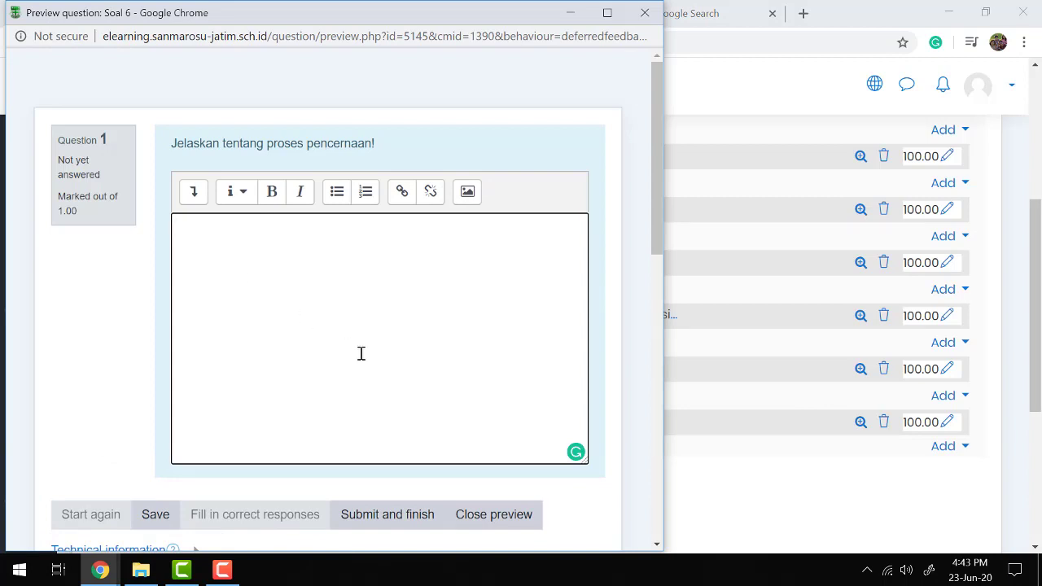
click(645, 12)
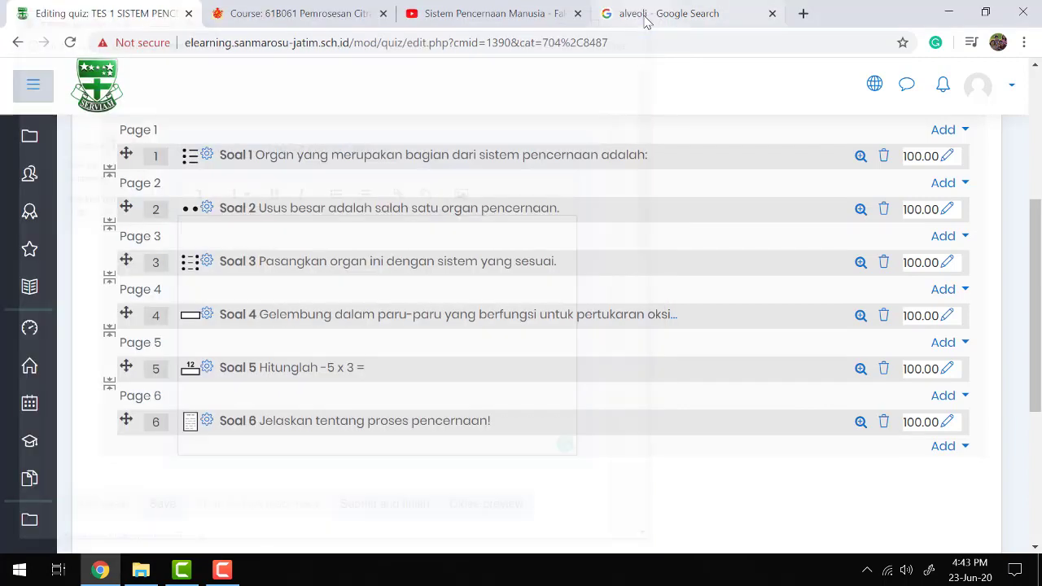
Set the default mark of Soal 6 to 100 in its question settings and save the changes.
click(207, 422)
scroll(449, 396, down, 5)
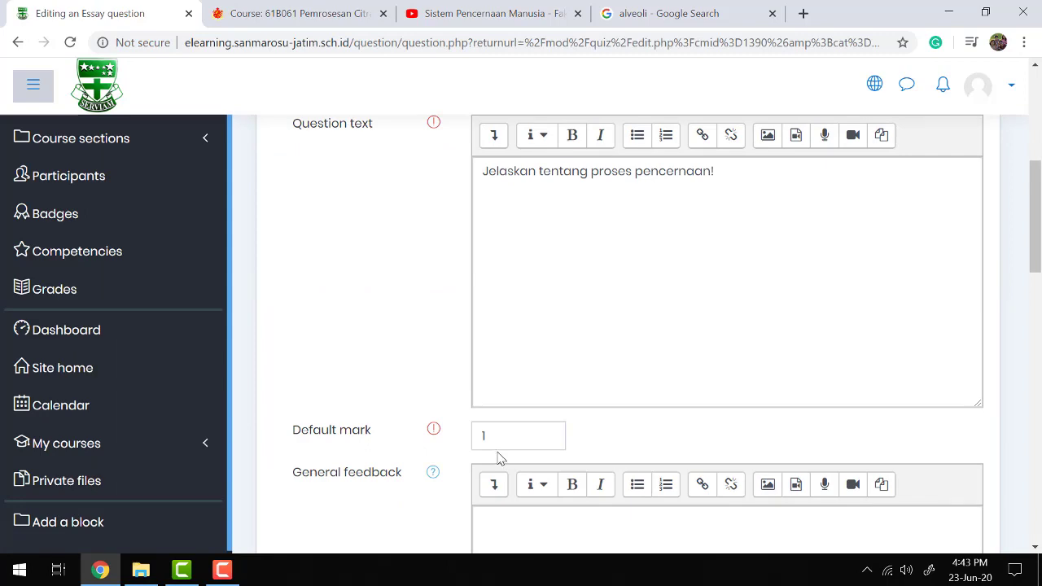
click(501, 441)
text(00)
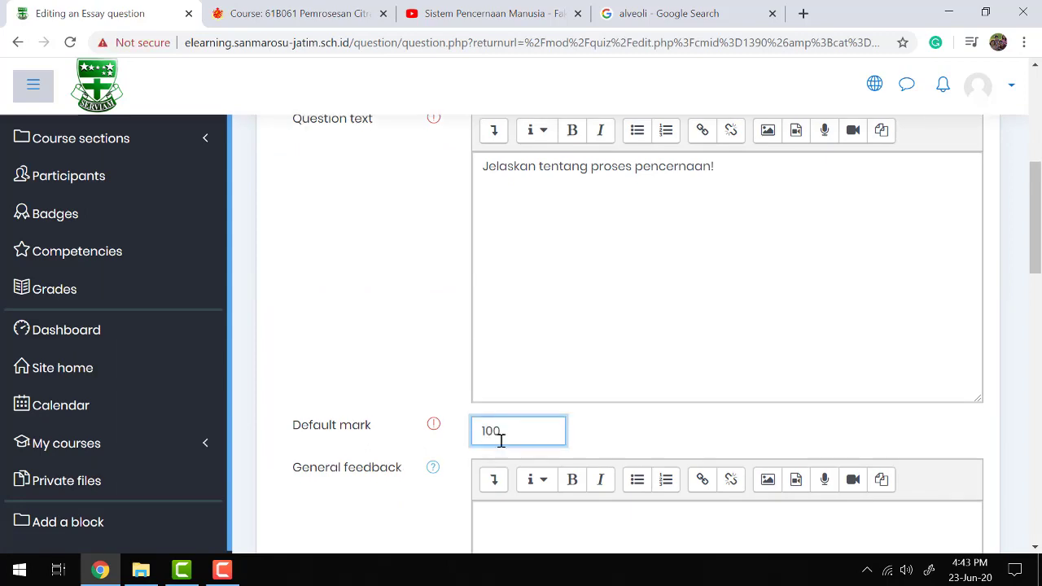
scroll(502, 441, down, 6)
scroll(501, 440, down, 8)
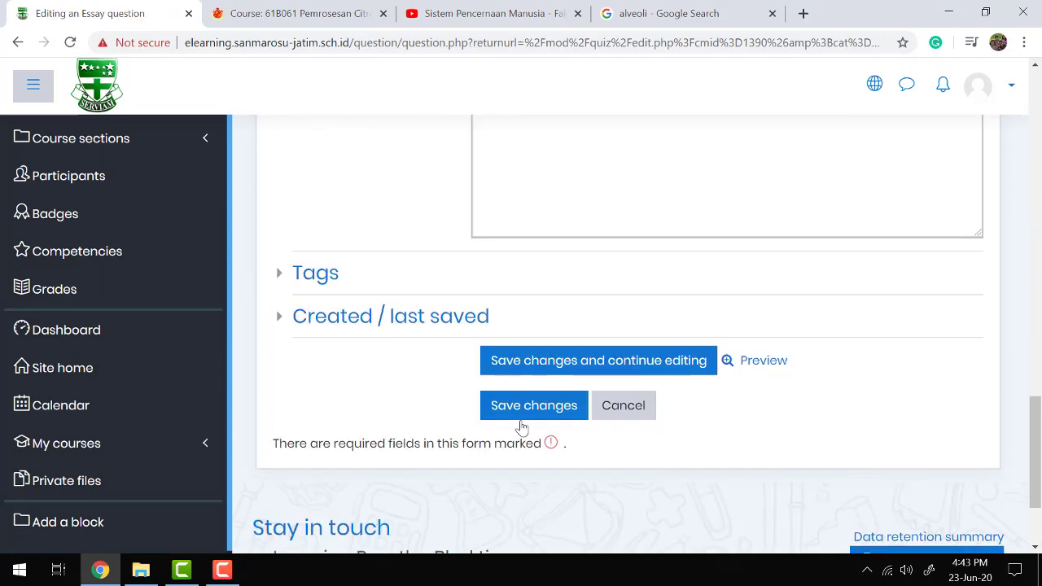
click(522, 418)
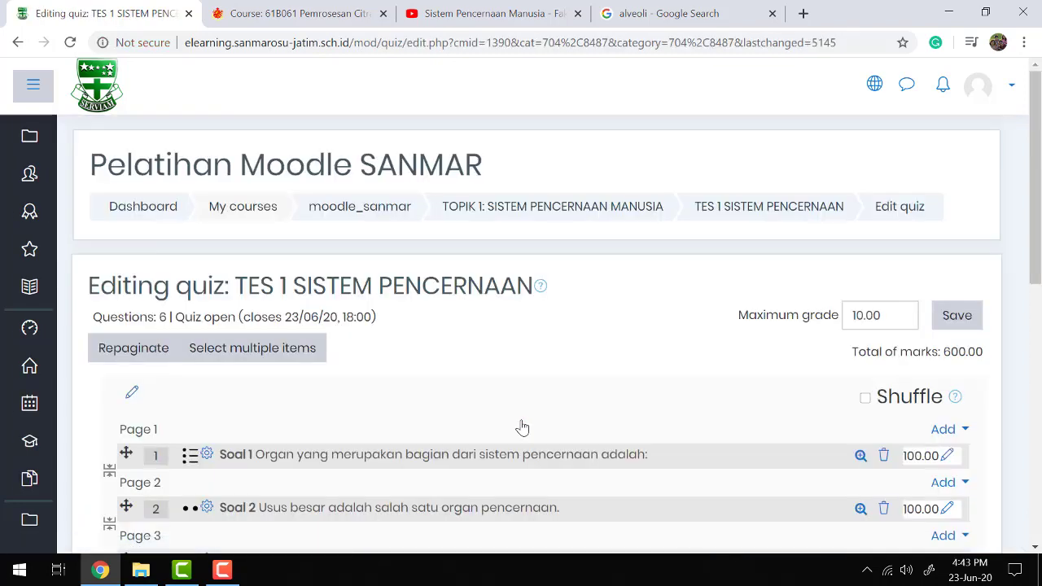
Add a new Drag and drop onto image question after Soal 6.
scroll(530, 366, down, 5)
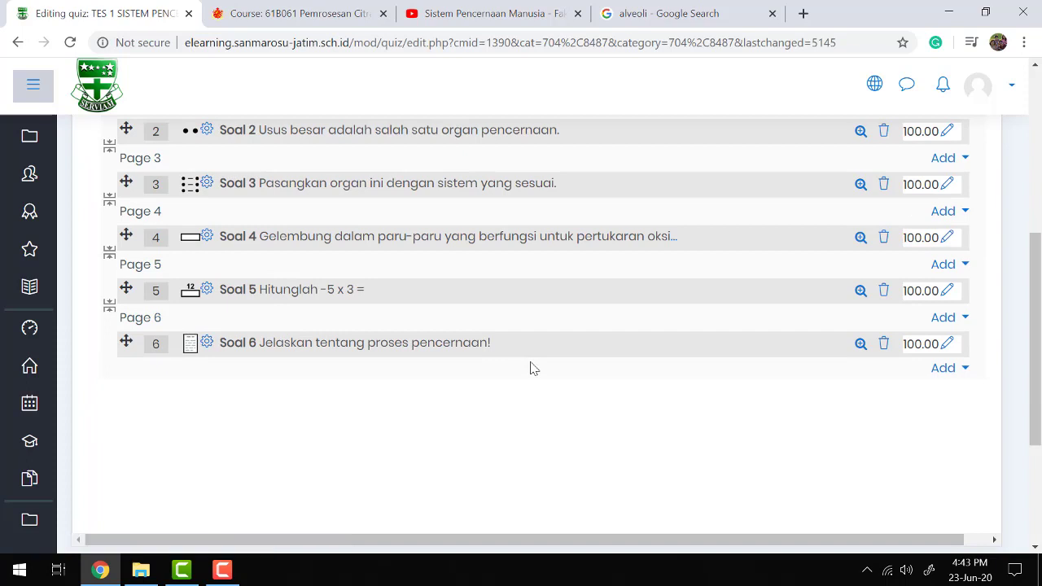
click(944, 368)
click(839, 397)
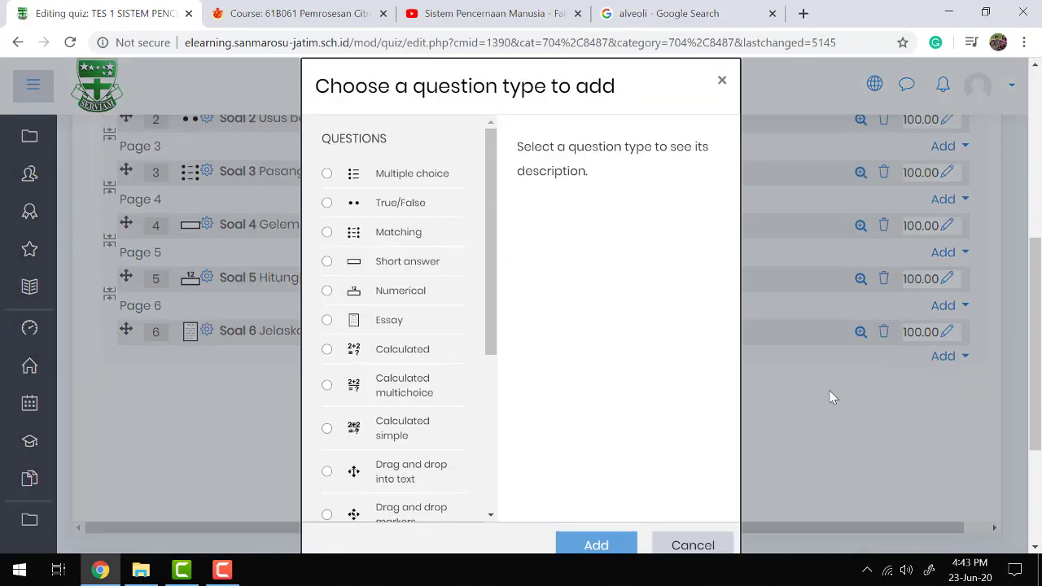
scroll(402, 337, down, 1)
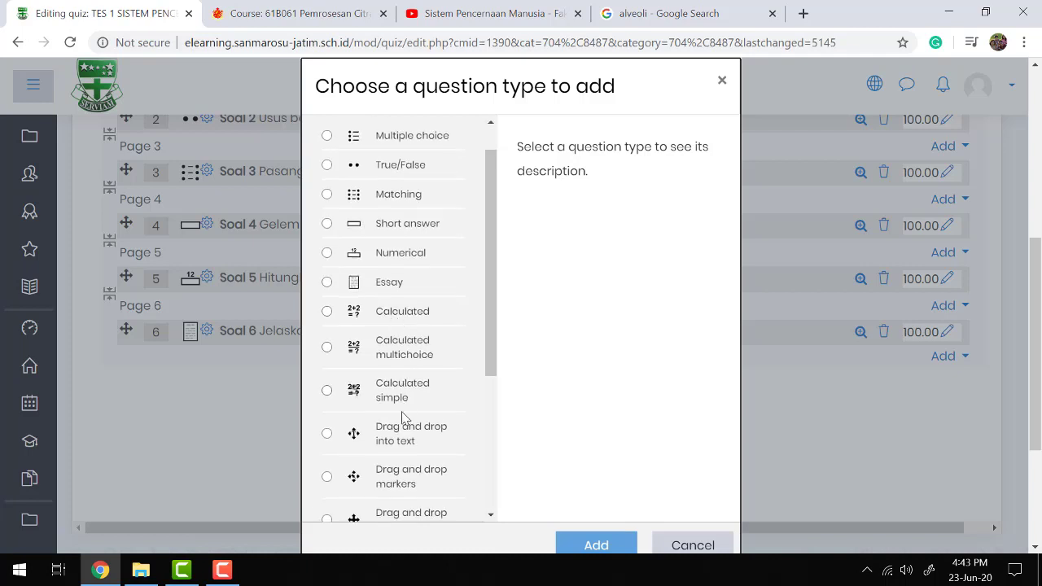
scroll(403, 417, down, 4)
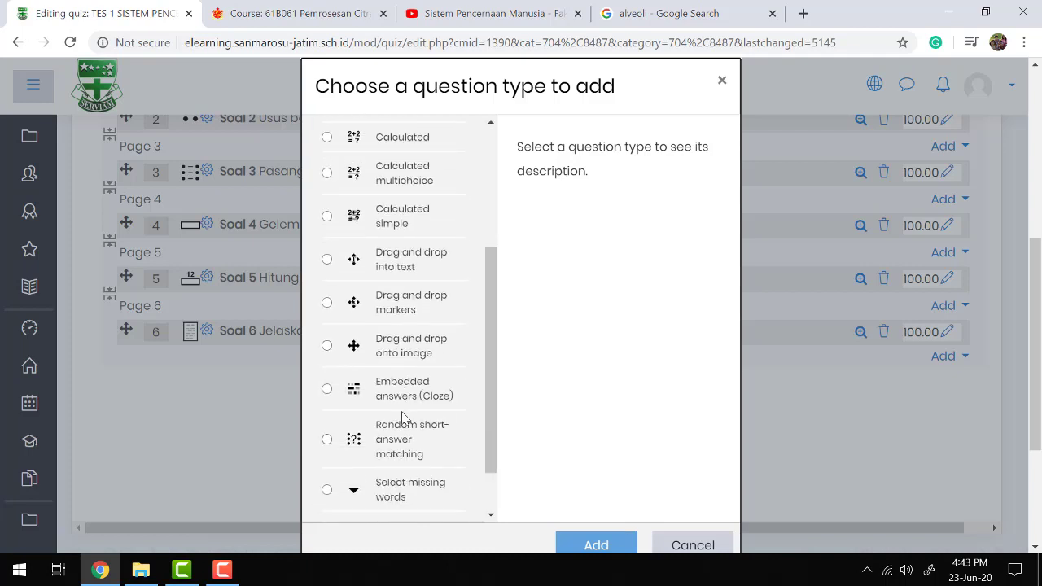
click(327, 346)
scroll(579, 380, down, 1)
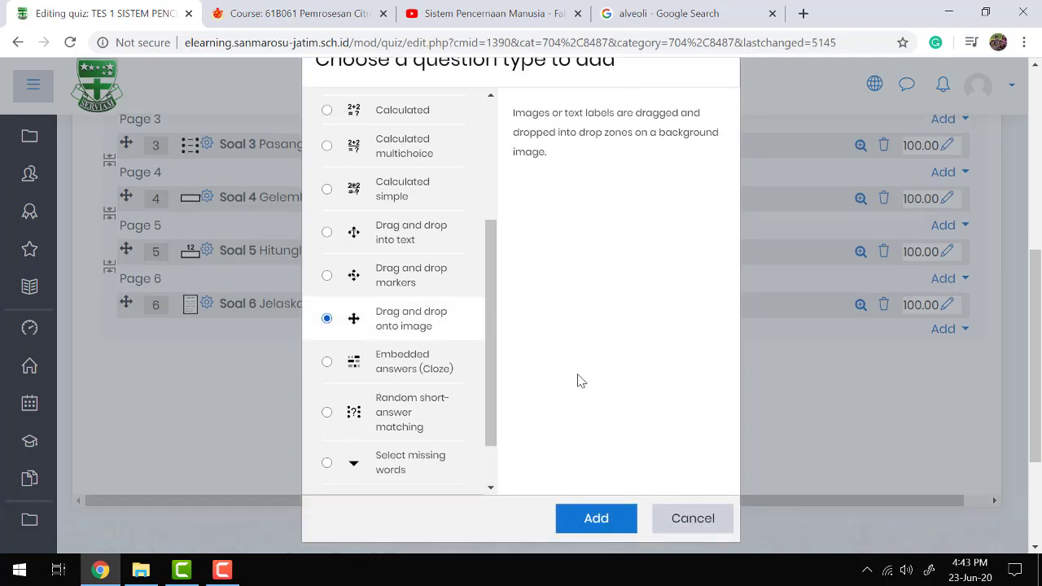
click(595, 500)
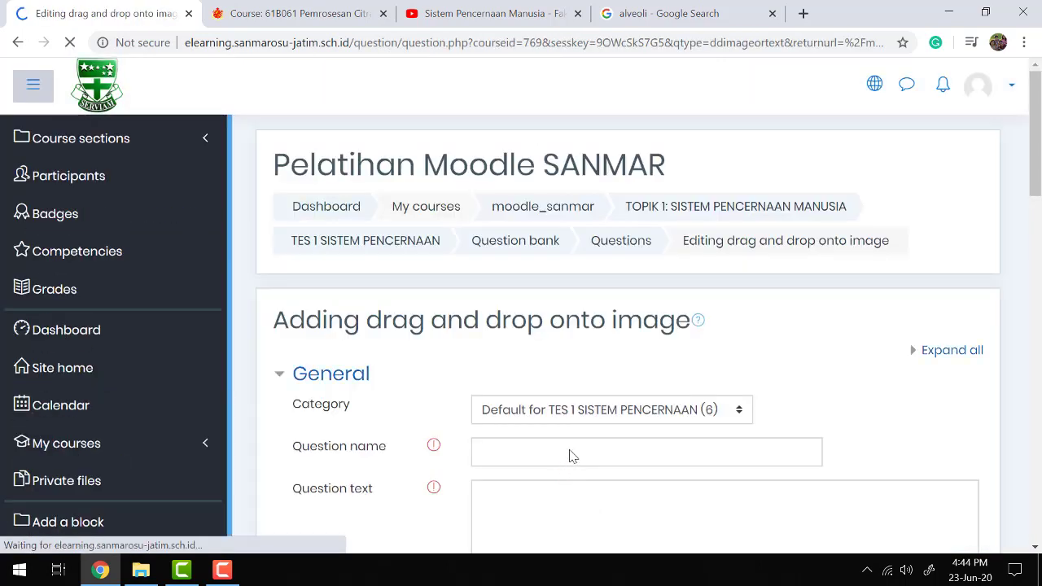
Name the drag and drop question Soal 7 and enter the text "Tentukan nama dari organ pencernaan dalam gambar.".
click(571, 452)
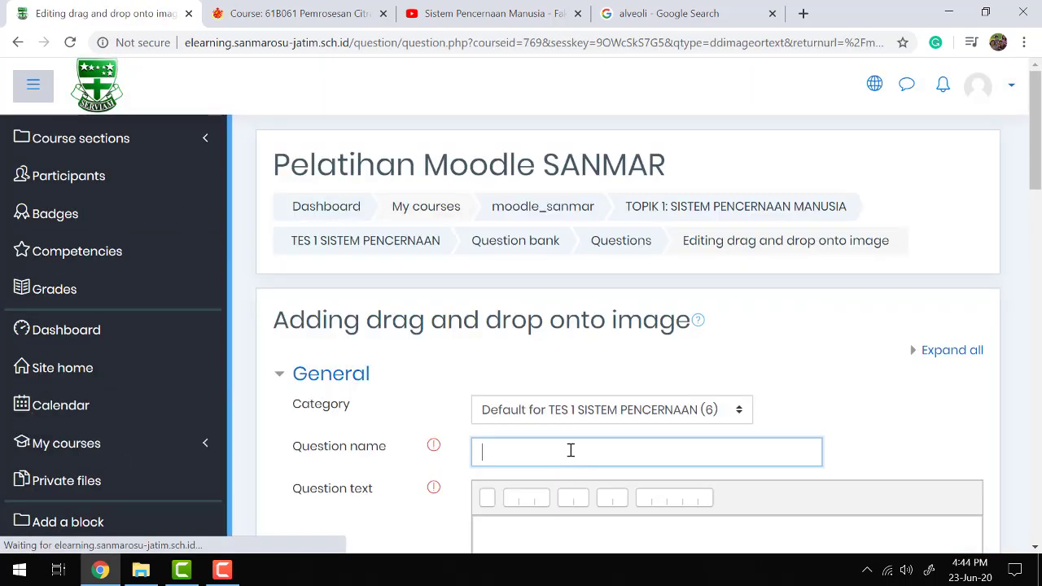
text(Soal 7)
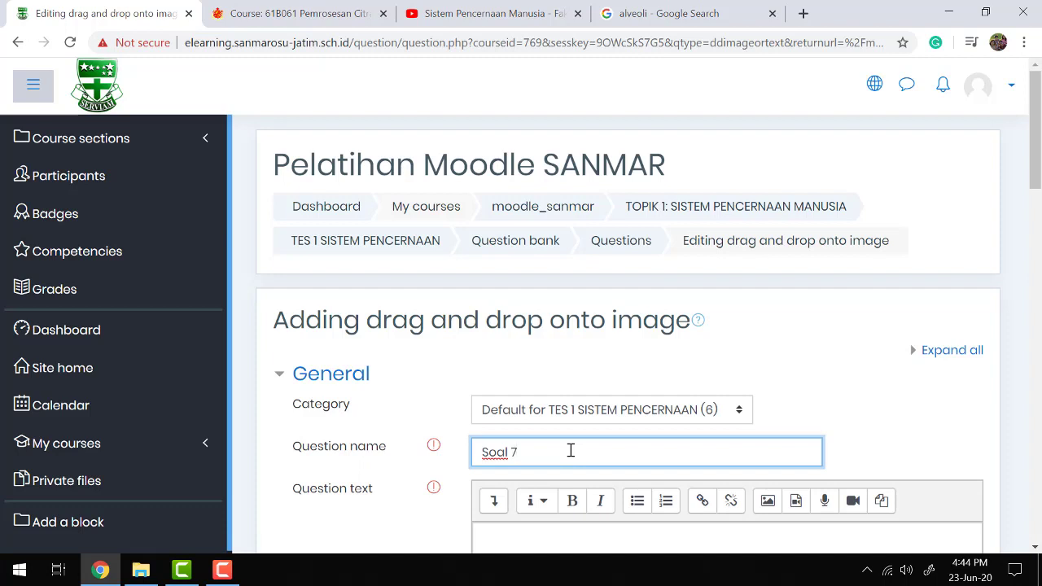
scroll(571, 450, down, 2)
click(571, 450)
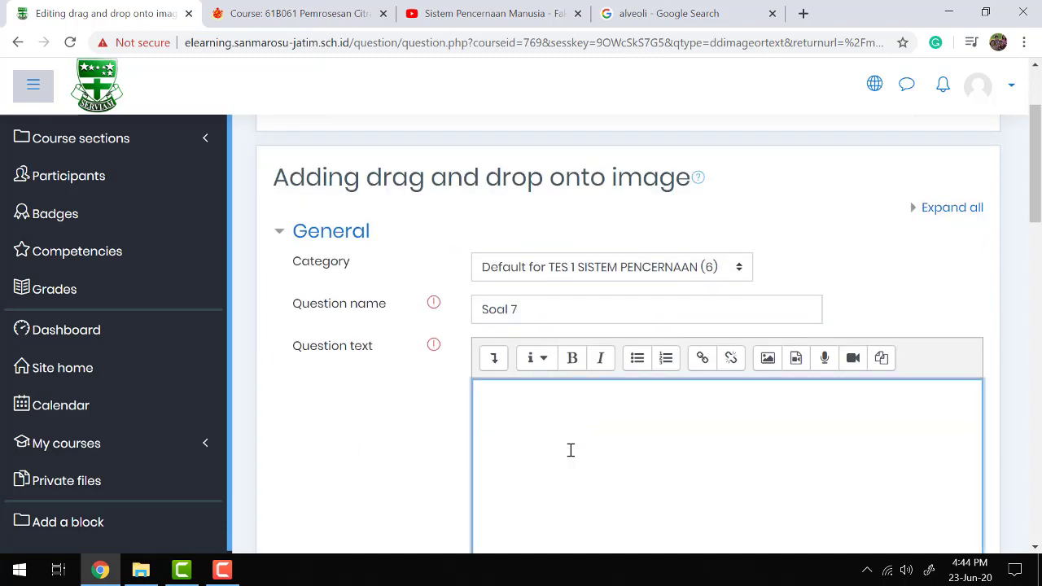
text(Tem)
text(tukan )
text(nama d)
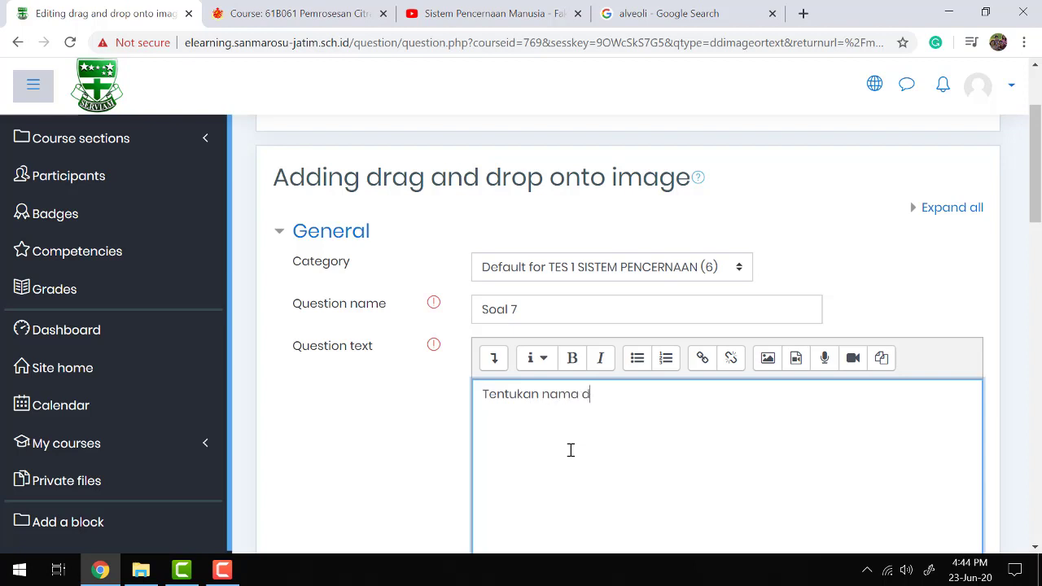
text(ari o)
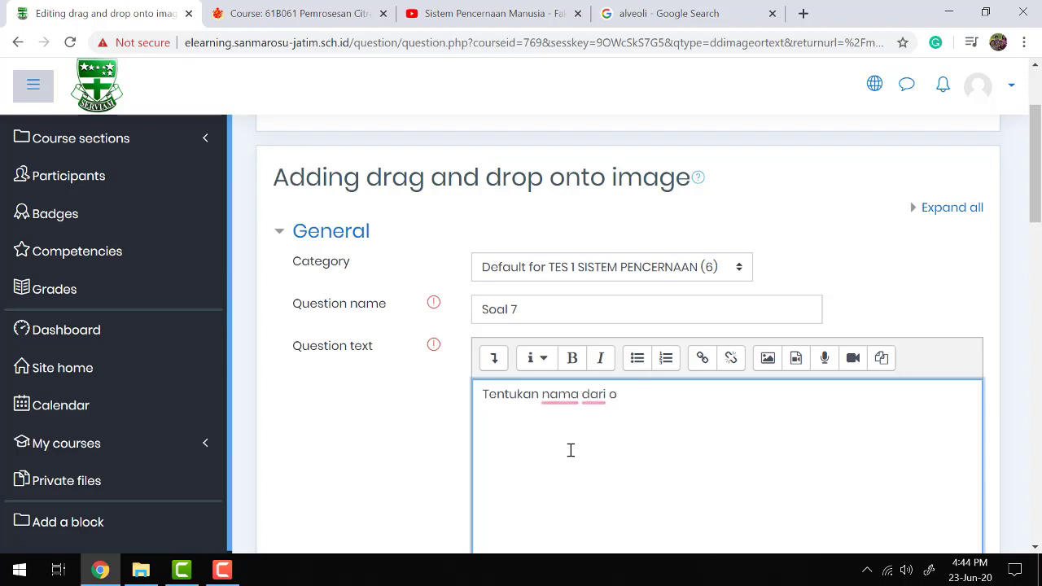
text(rgan pencerna)
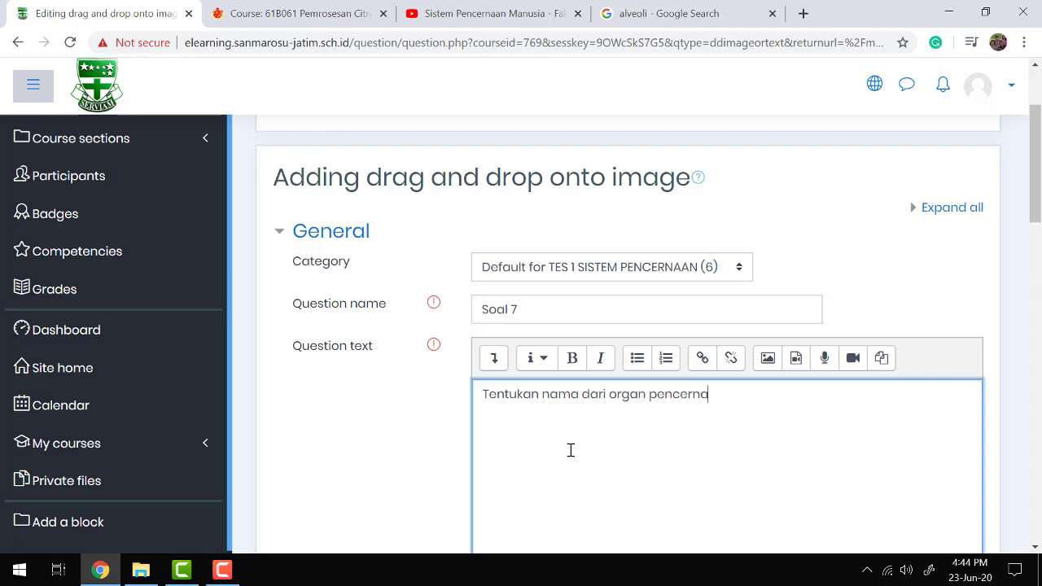
text(an dalam gambar.)
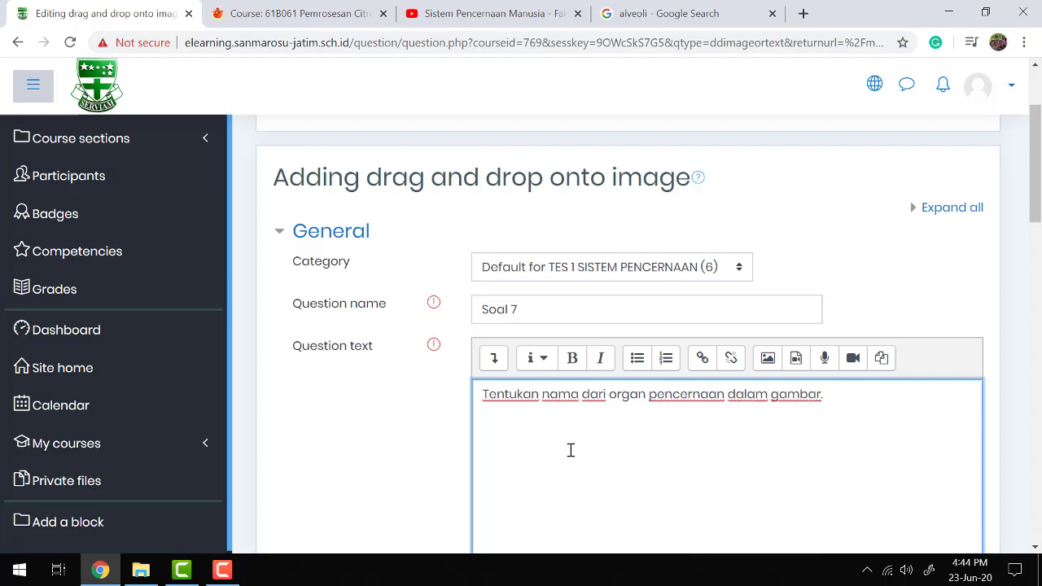
Set the default mark of Soal 7 to 100.
scroll(635, 317, down, 5)
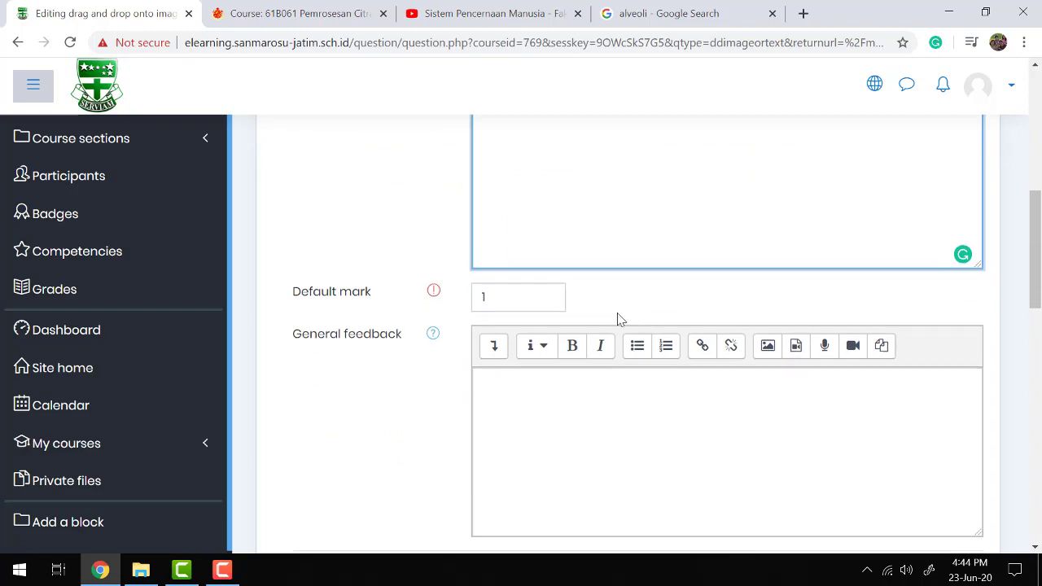
click(521, 297)
text(0)
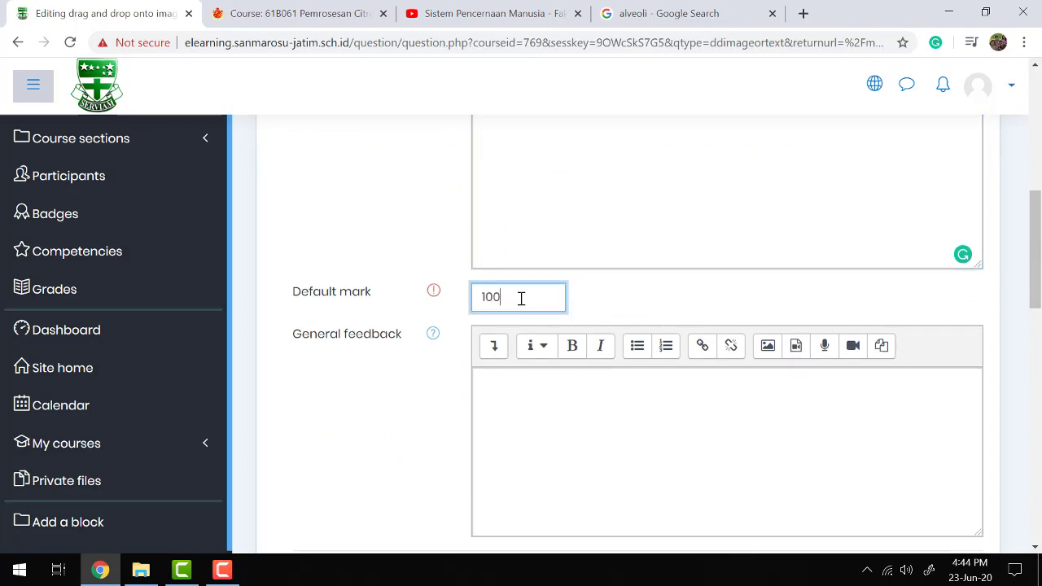
text(0)
Add the Capture13 image from the MPR folder as the question's background image.
scroll(521, 298, down, 7)
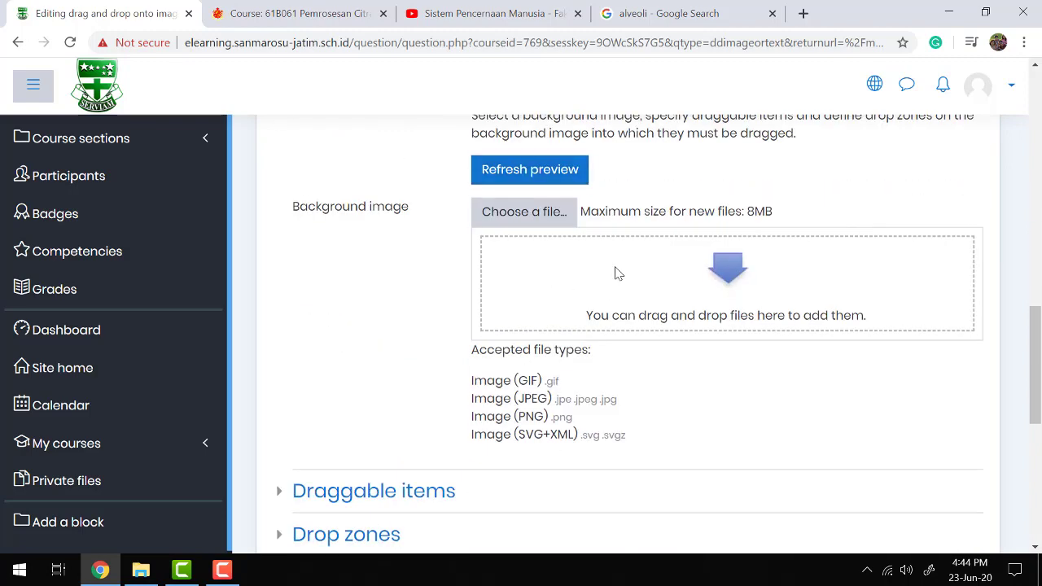
scroll(616, 274, down, 1)
double_click(878, 9)
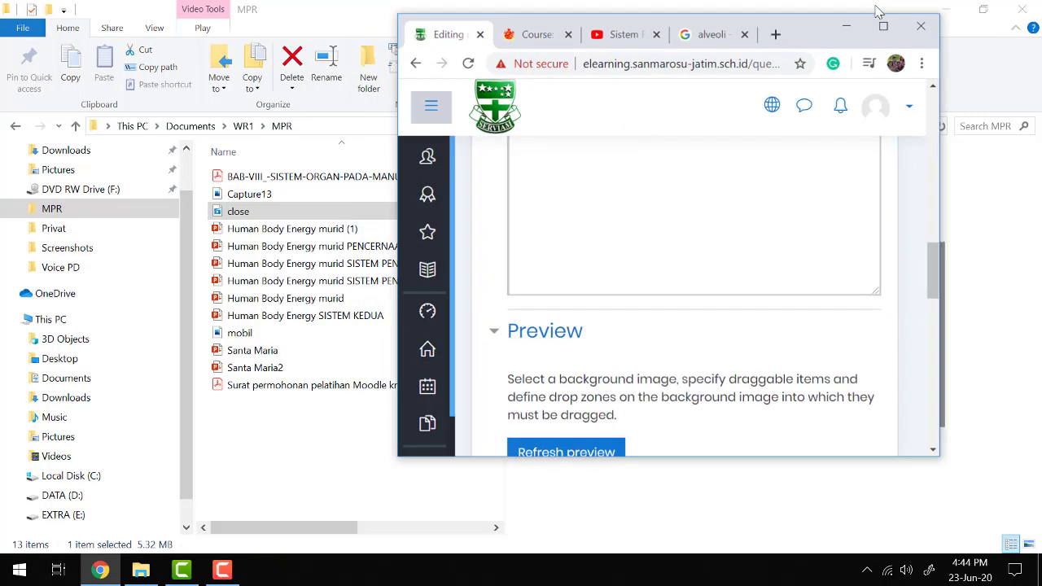
scroll(700, 269, down, 4)
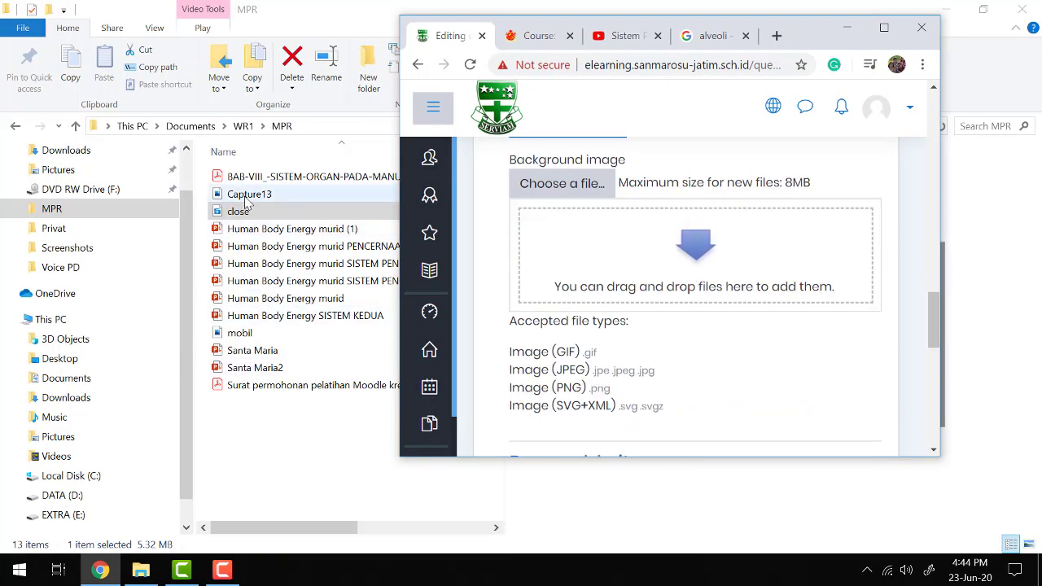
drag(246, 201, 675, 289)
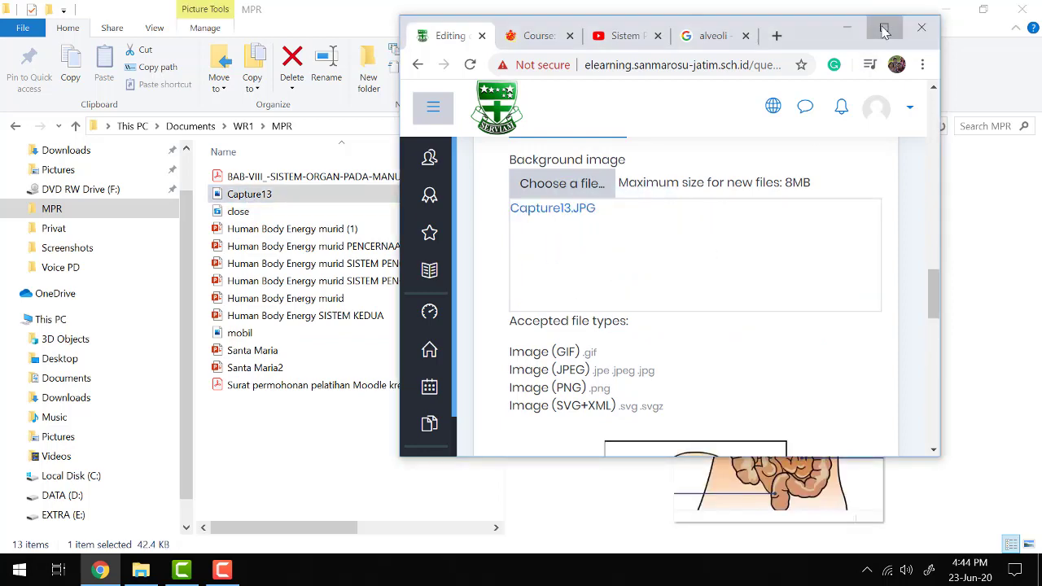
click(885, 30)
scroll(665, 226, up, 1)
scroll(666, 226, down, 2)
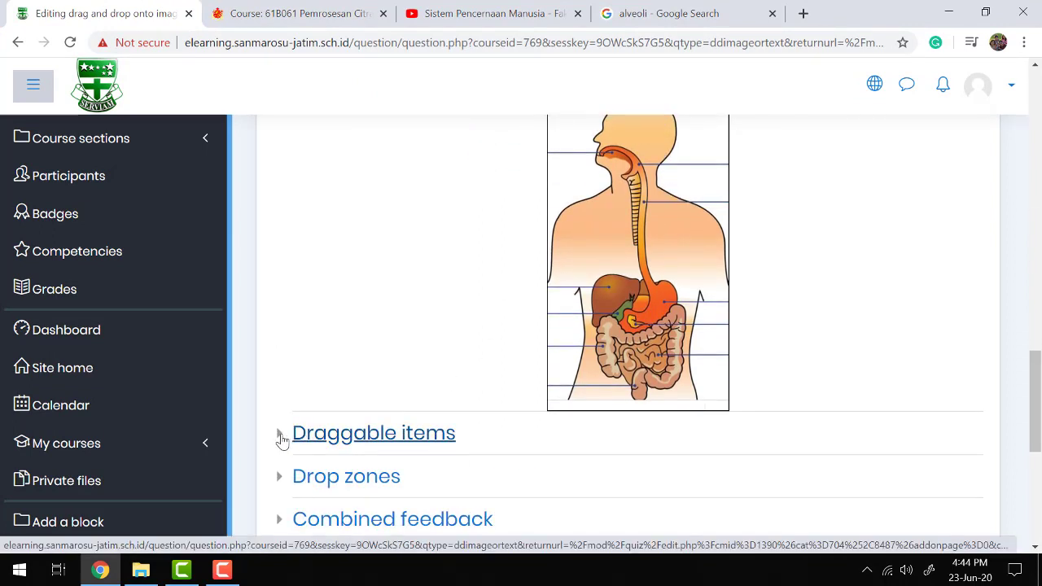
Expand the draggable items and make item 1 a draggable text reading "Usus besar".
click(287, 438)
scroll(453, 352, down, 1)
scroll(453, 352, down, 3)
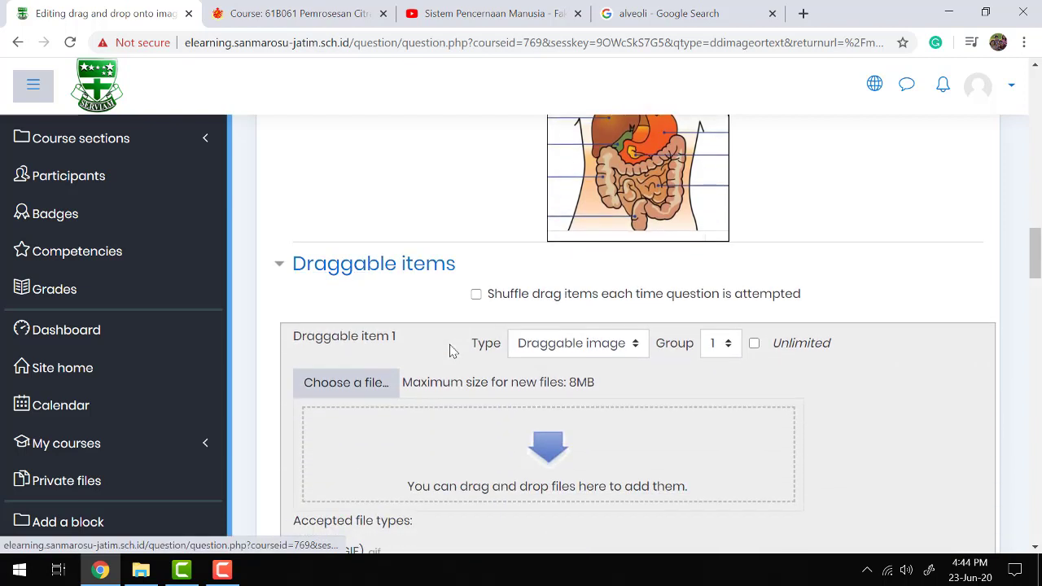
scroll(476, 359, down, 2)
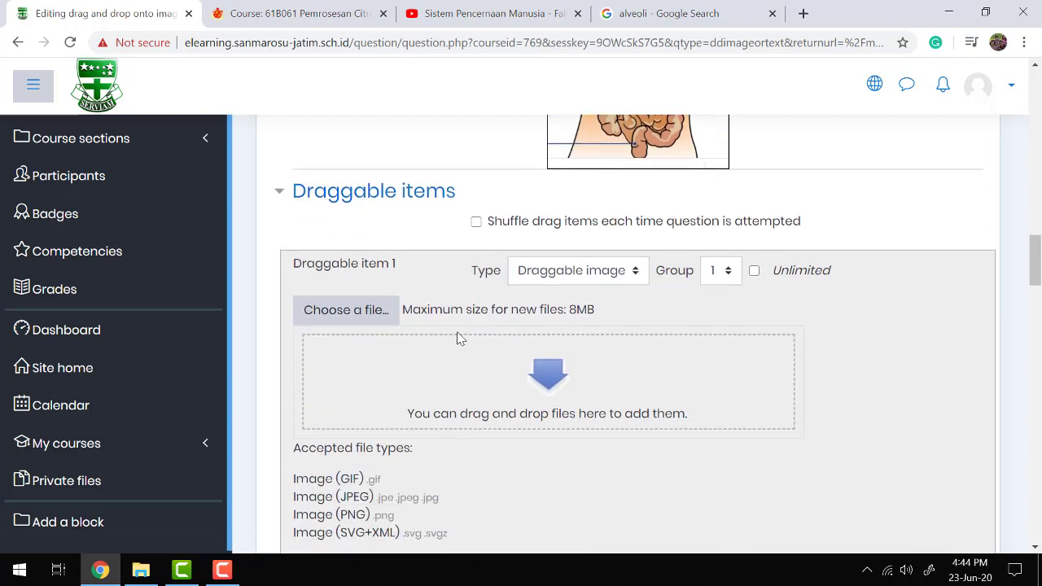
click(641, 275)
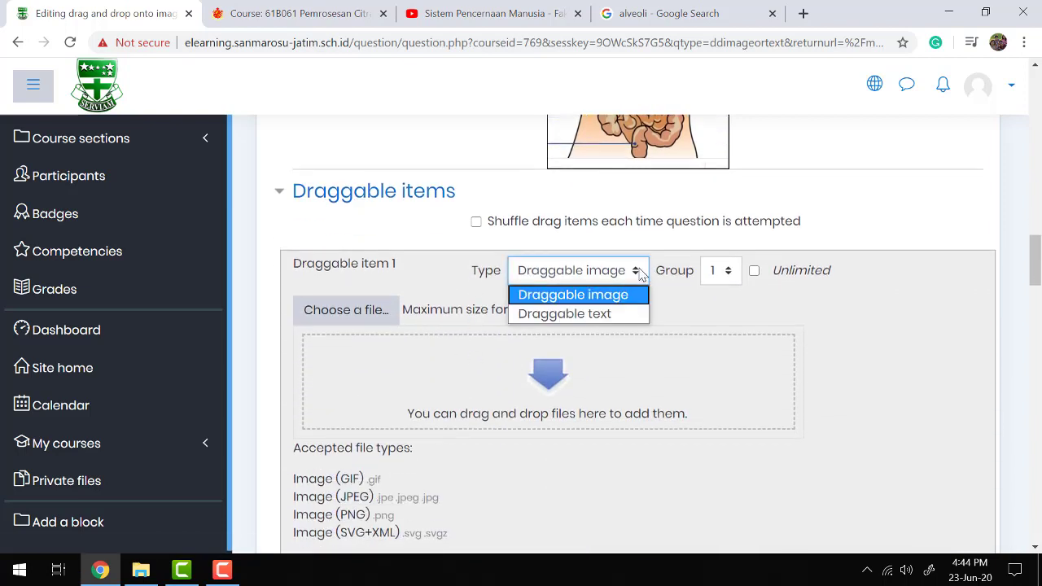
click(602, 314)
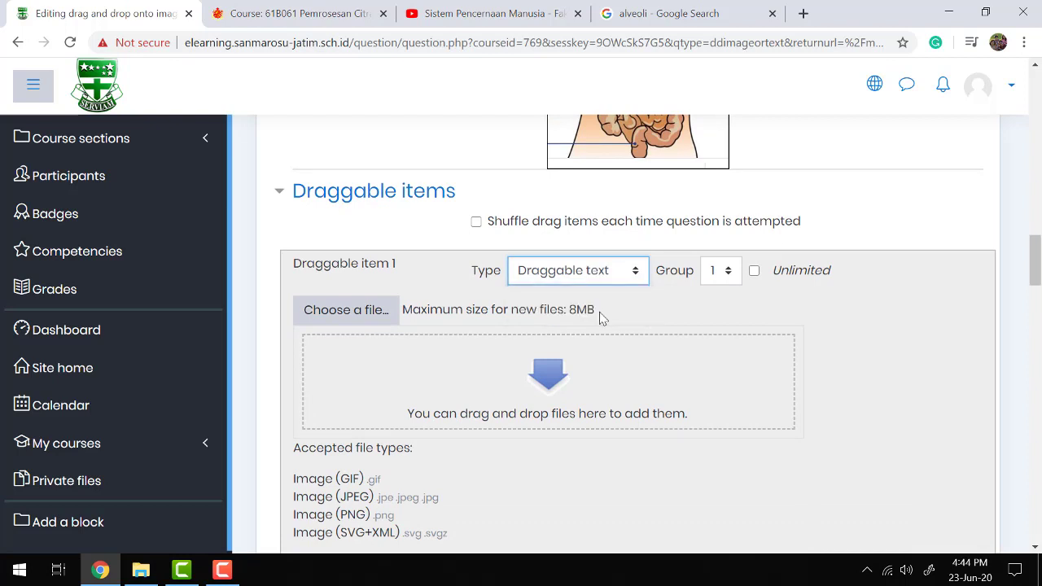
scroll(508, 456, down, 2)
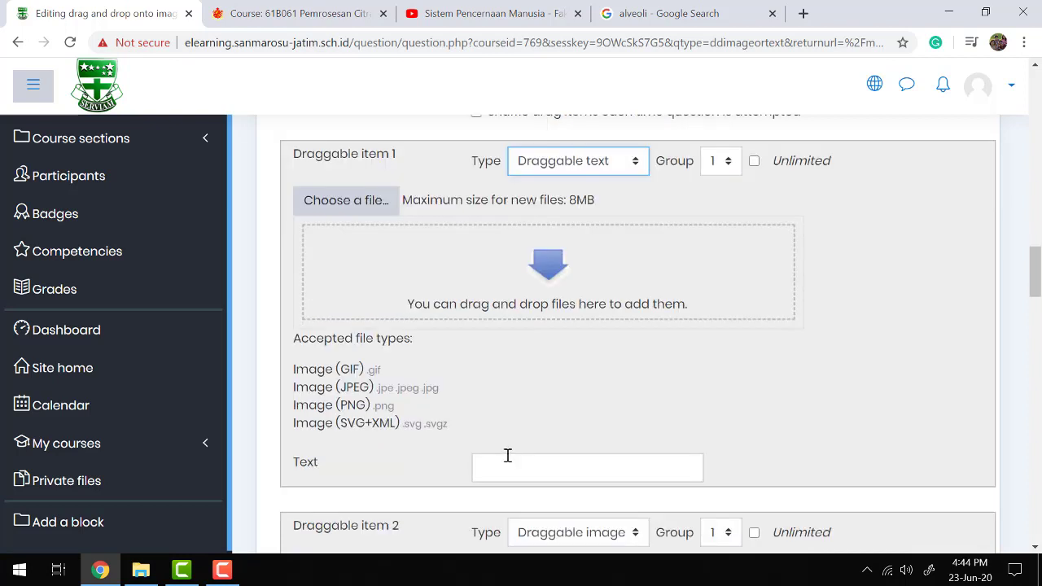
click(503, 467)
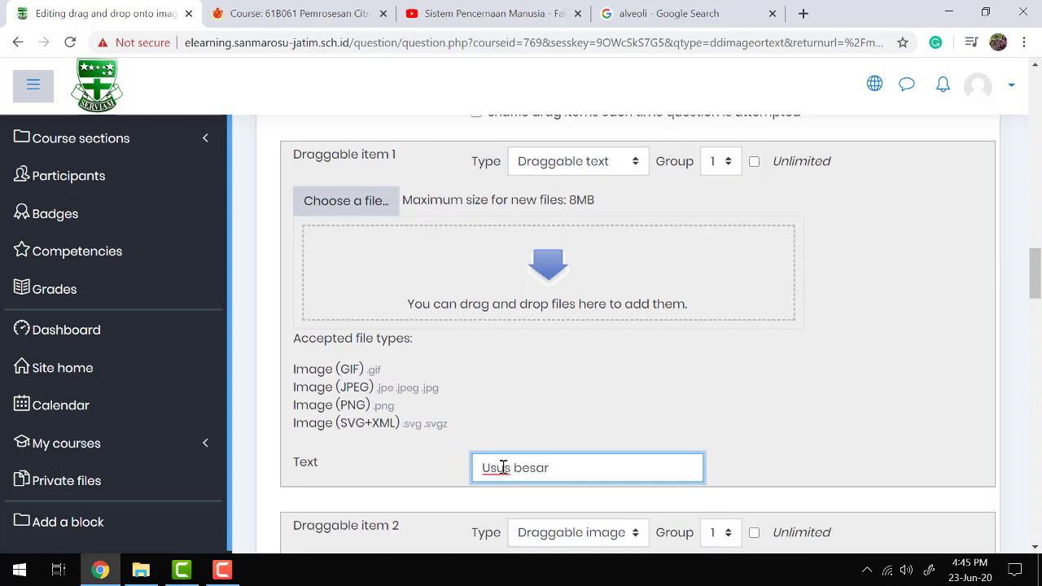
Change draggable item 2 to draggable text and enter "Lambung" as its text.
scroll(503, 467, down, 5)
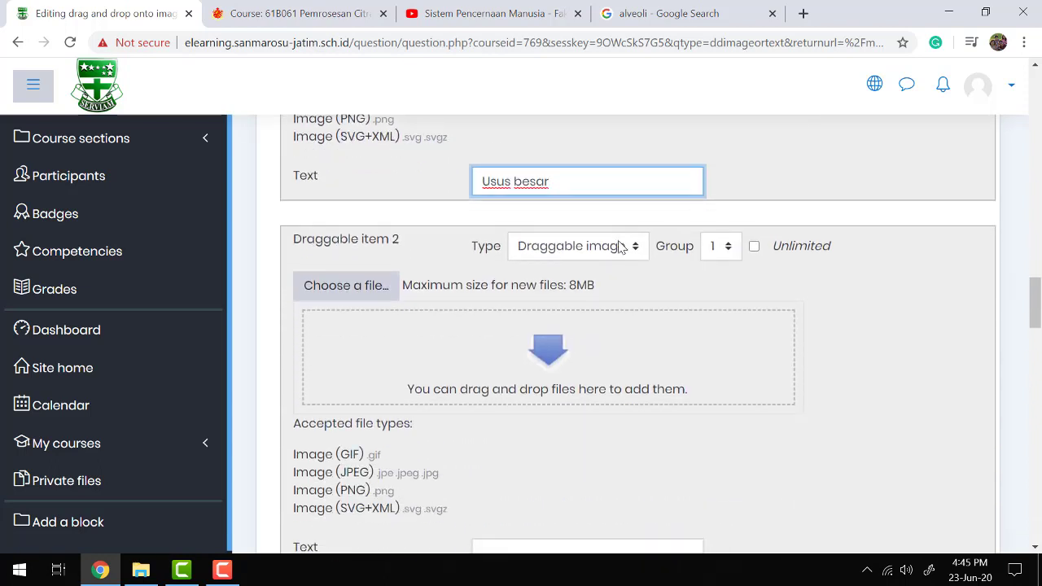
click(613, 246)
click(596, 291)
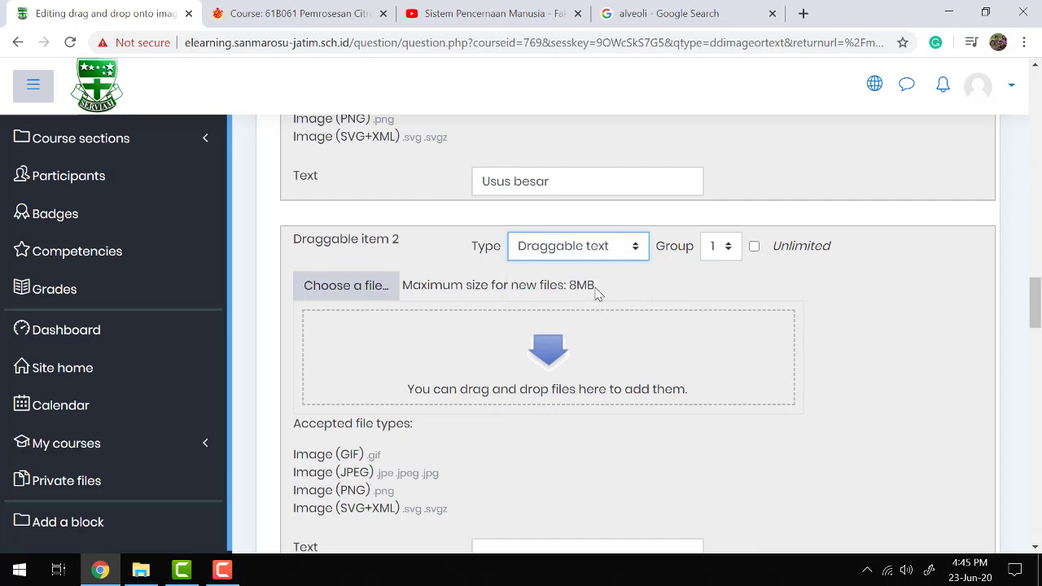
scroll(595, 293, down, 3)
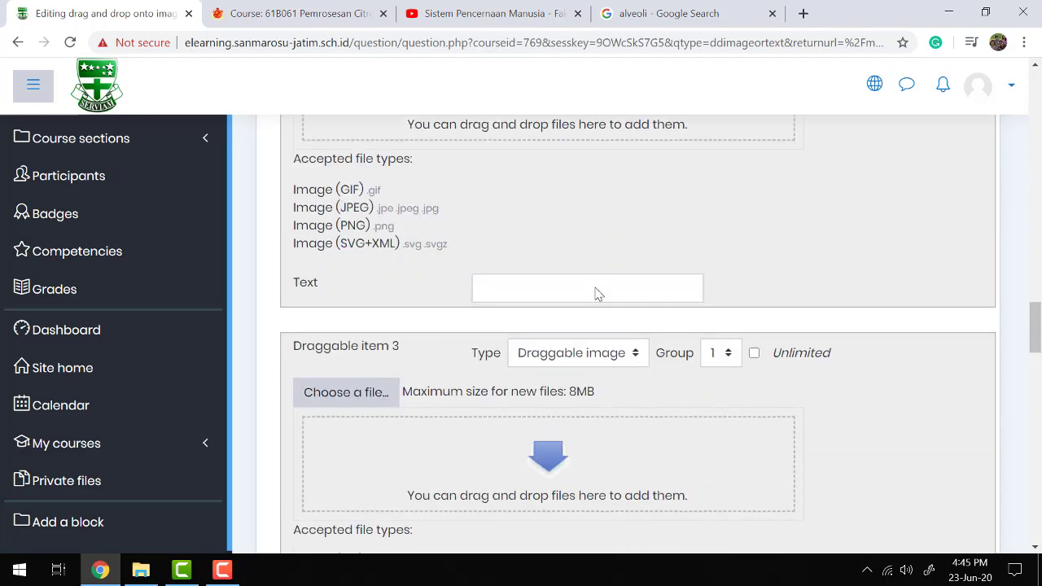
click(597, 293)
text(Lambung)
Change draggable item 3 to draggable text and enter "Mulut" as its text.
scroll(595, 288, down, 3)
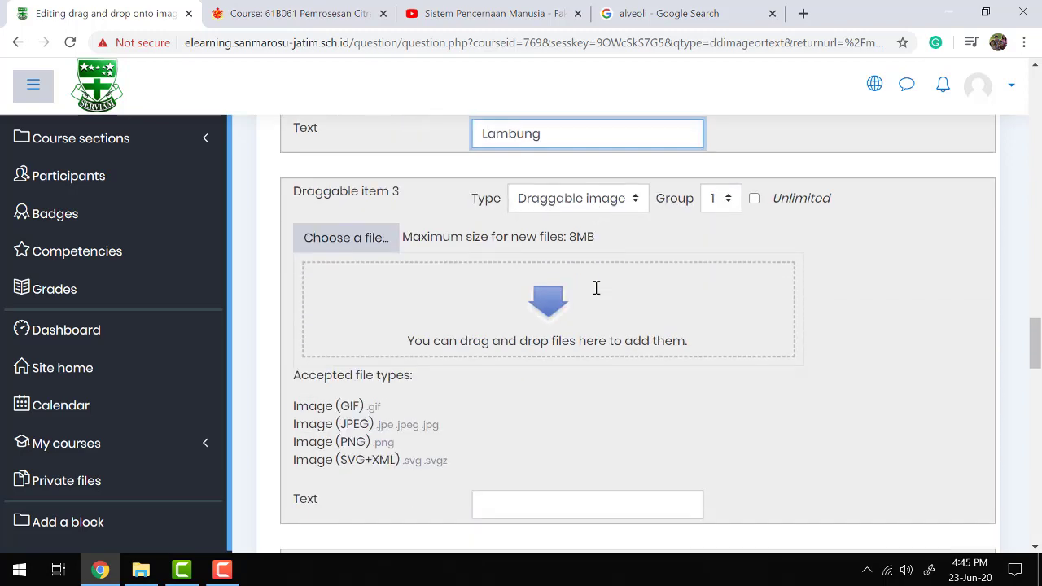
scroll(608, 263, up, 1)
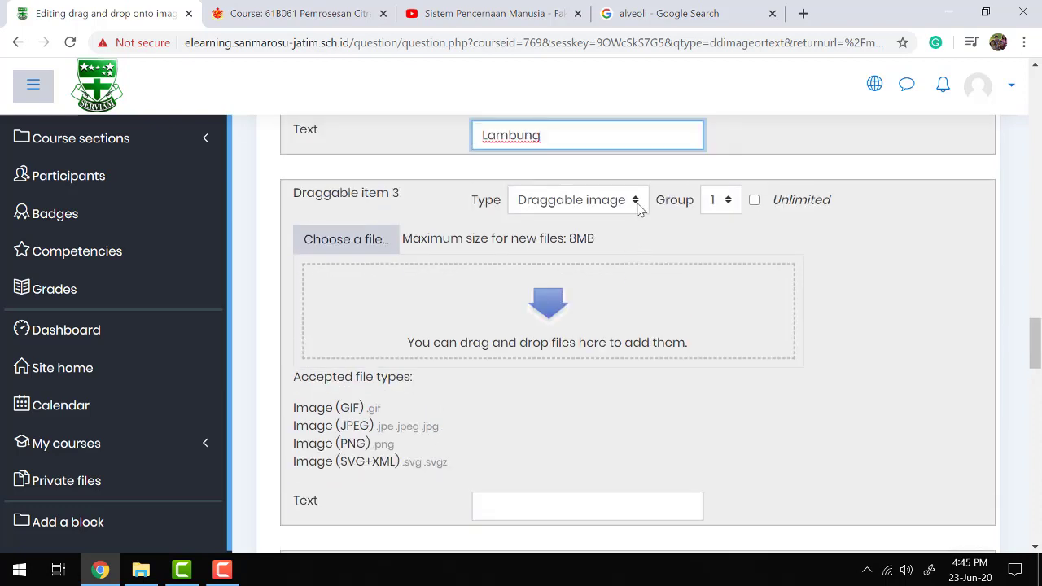
click(639, 203)
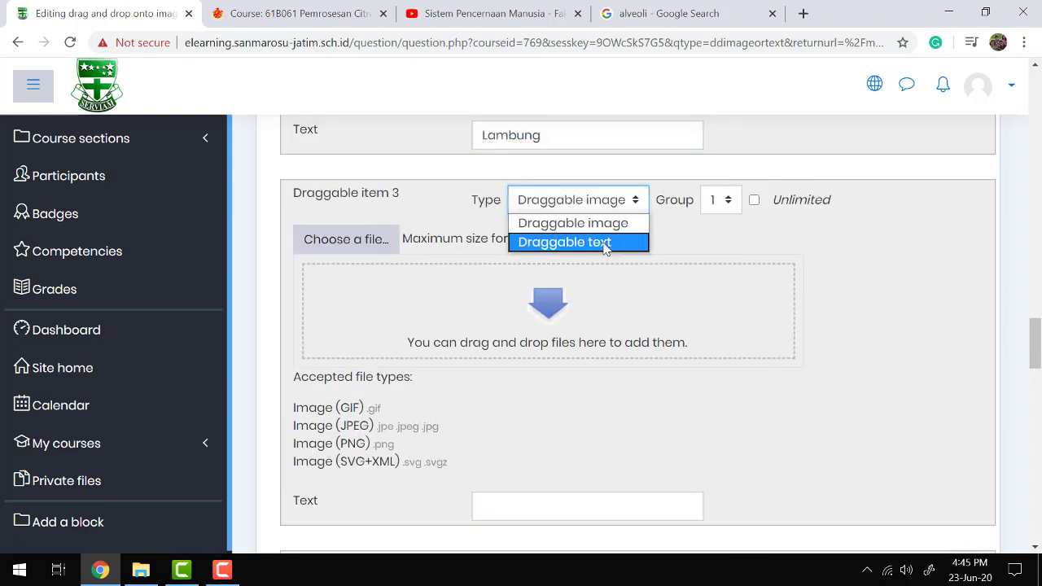
click(605, 243)
scroll(605, 253, down, 2)
click(566, 343)
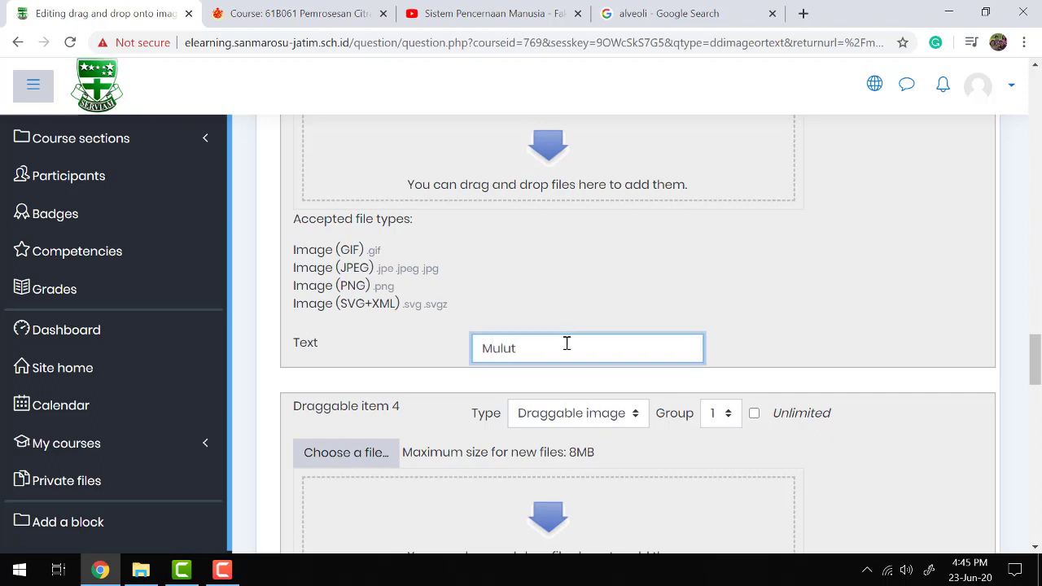
Change draggable item 4 to draggable text and enter "Usus halus" as its text.
scroll(566, 343, down, 3)
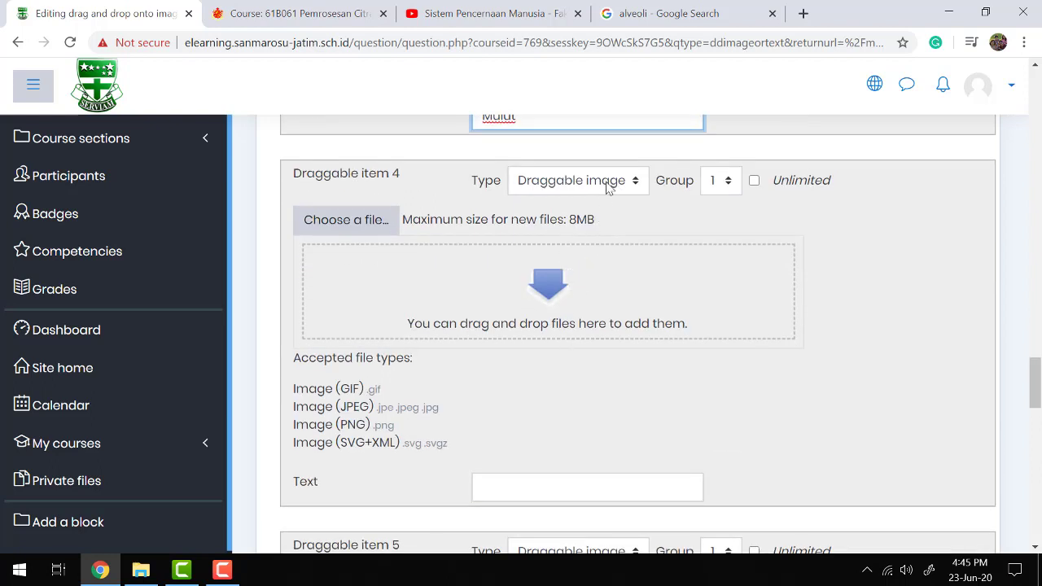
click(606, 185)
click(590, 225)
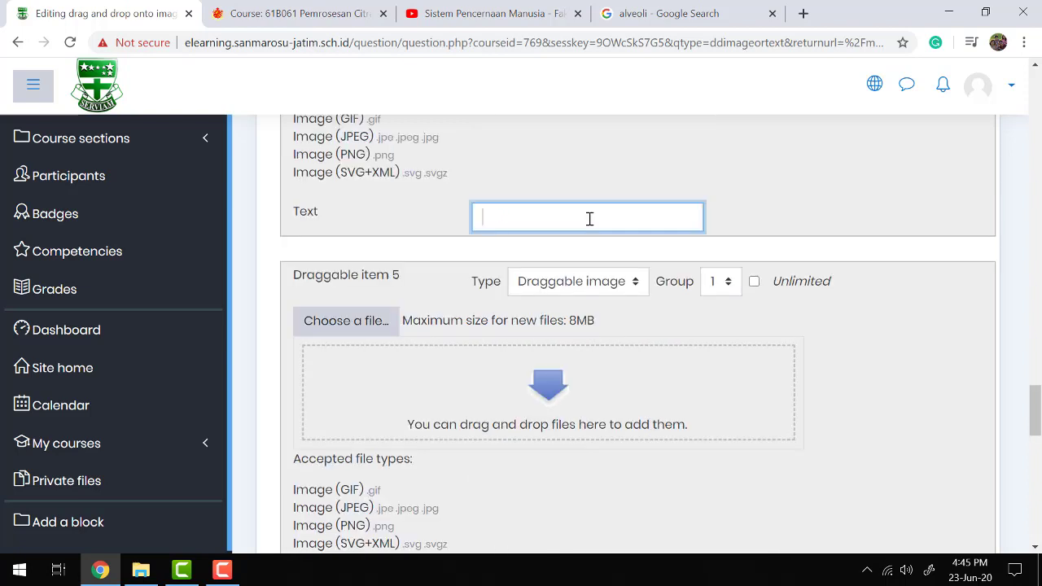
click(589, 219)
text(Usus )
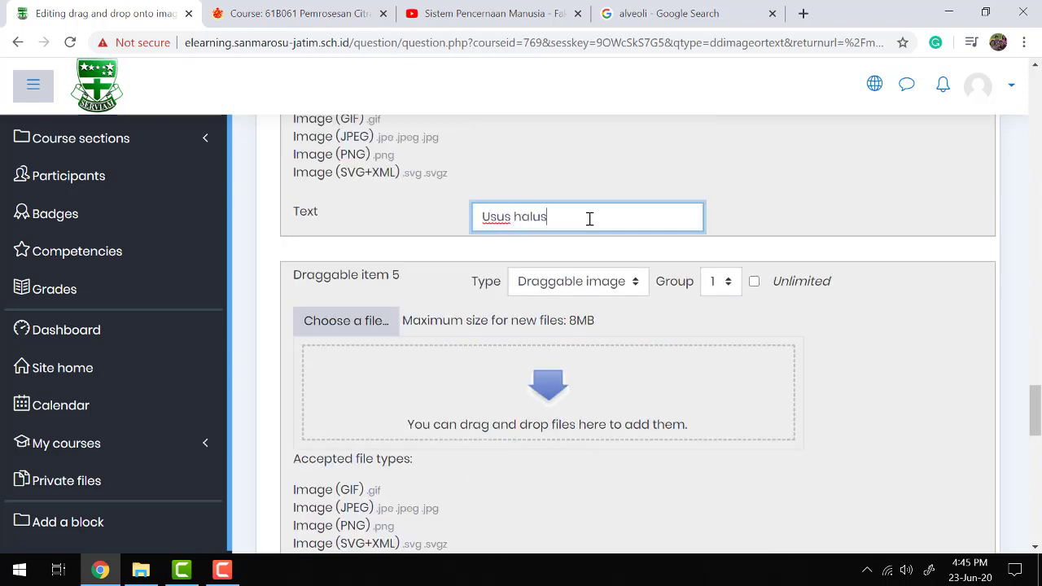
text(halus)
Expand the drop zone settings, leave the zones blank and save Soal 7 to the quiz.
scroll(589, 218, up, 3)
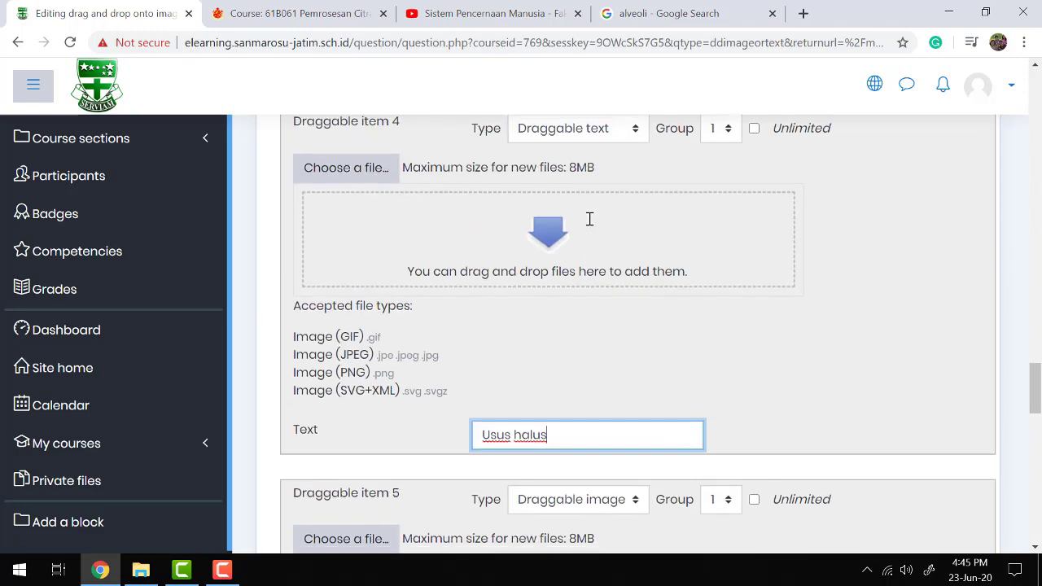
scroll(589, 219, down, 2)
scroll(590, 219, down, 1)
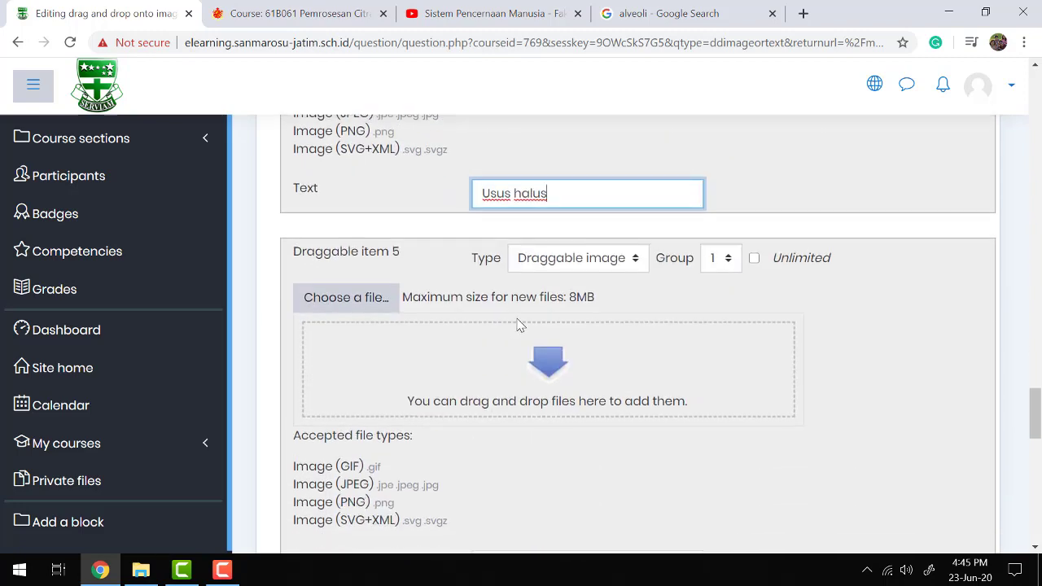
scroll(521, 324, up, 2)
scroll(521, 324, down, 5)
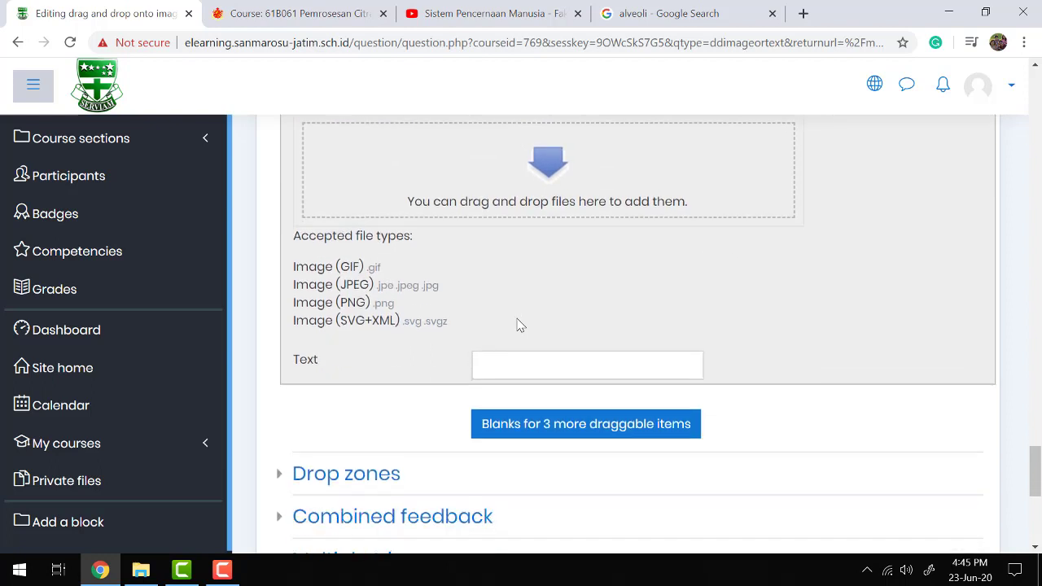
scroll(419, 389, down, 1)
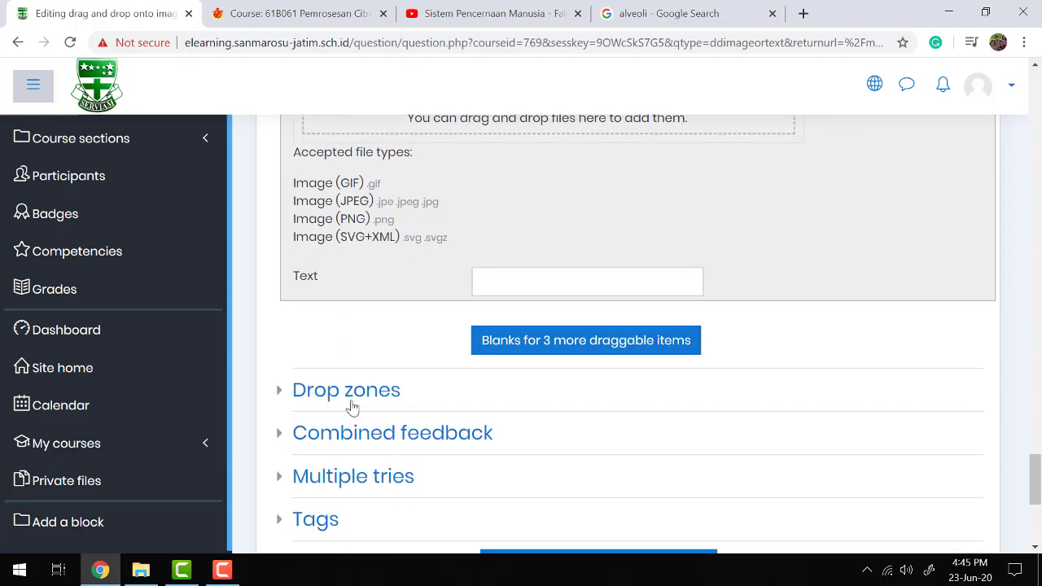
click(279, 397)
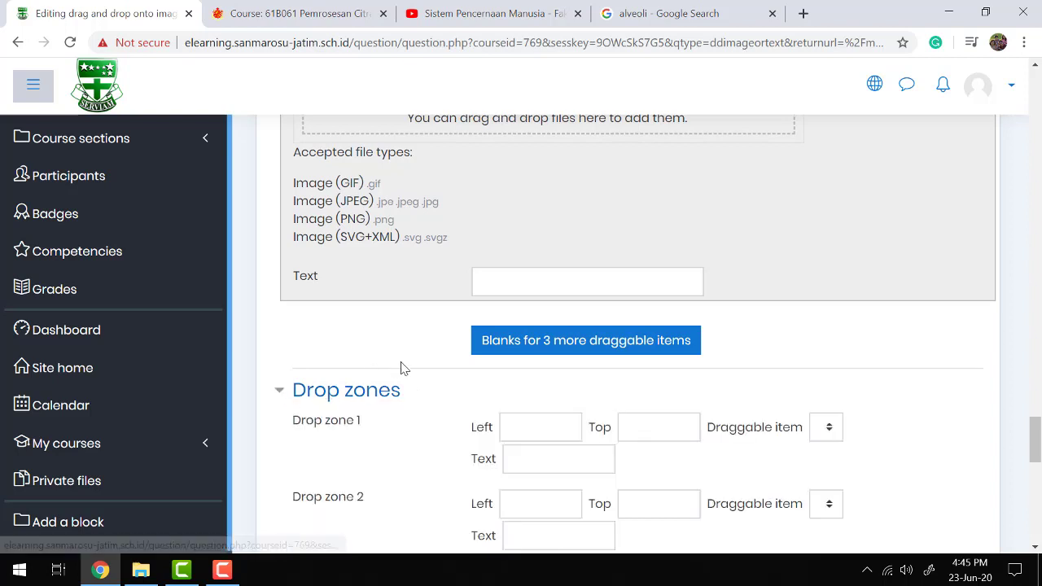
scroll(411, 370, down, 1)
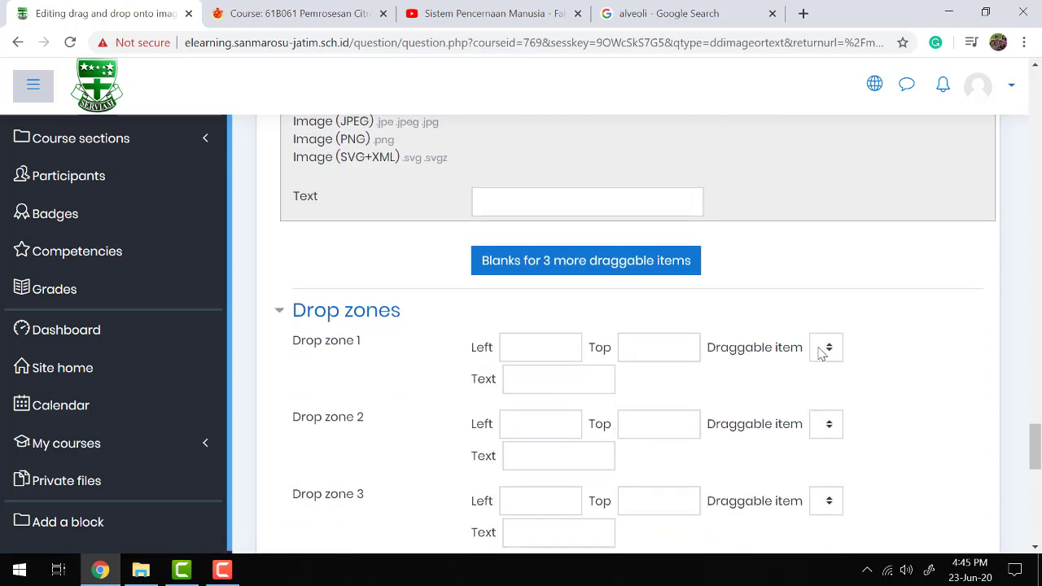
scroll(341, 350, down, 8)
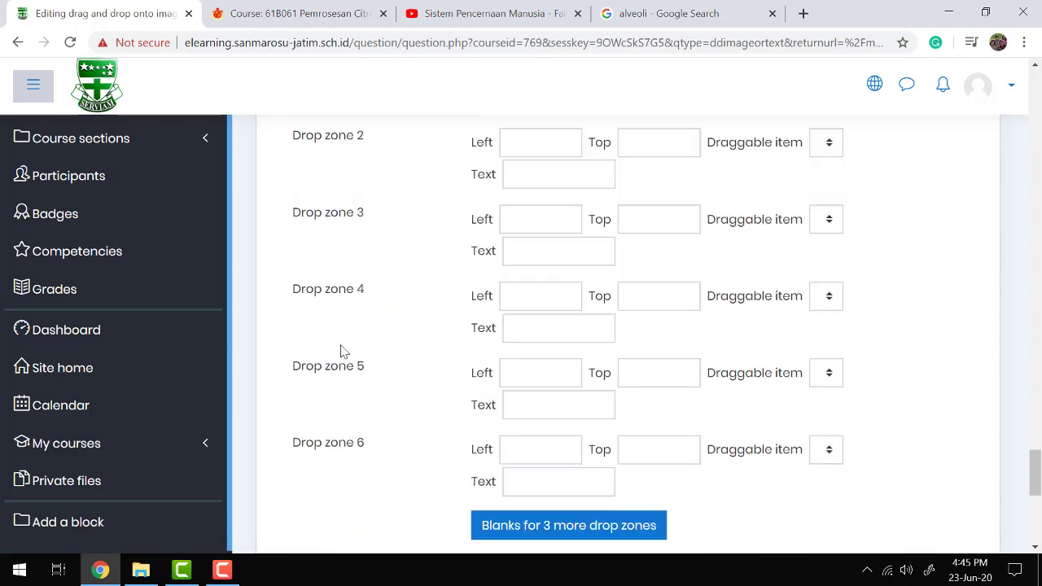
click(506, 398)
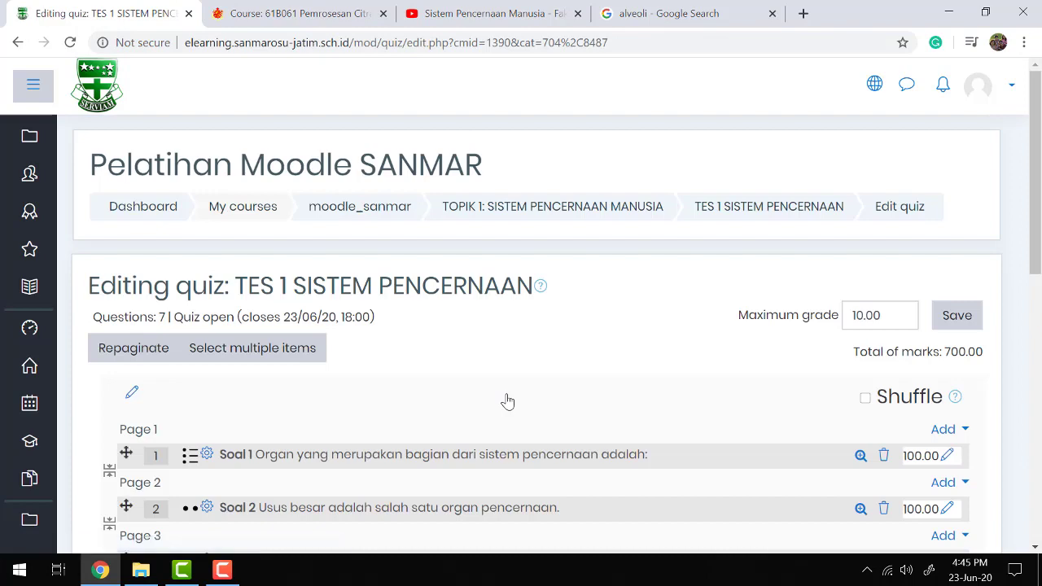
Reopen Soal 7 from the quiz for editing and expand its drop zone settings.
scroll(507, 401, down, 5)
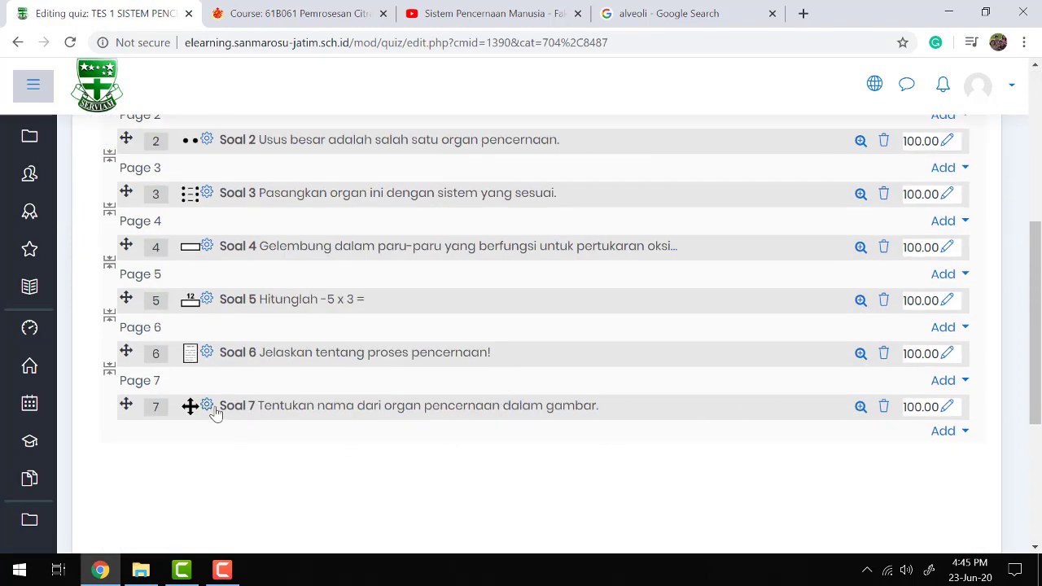
click(207, 407)
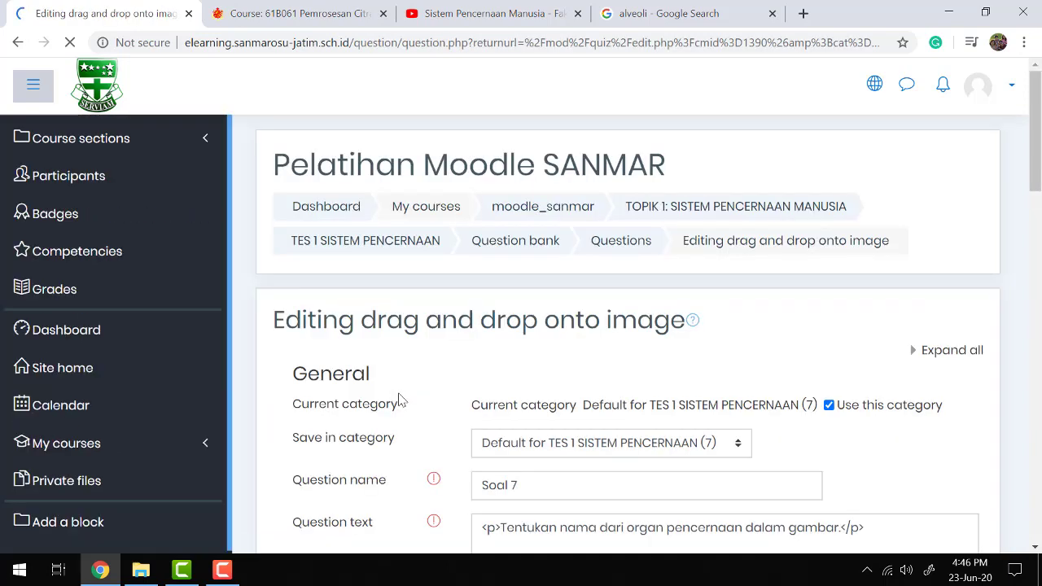
scroll(399, 399, down, 8)
scroll(399, 399, down, 12)
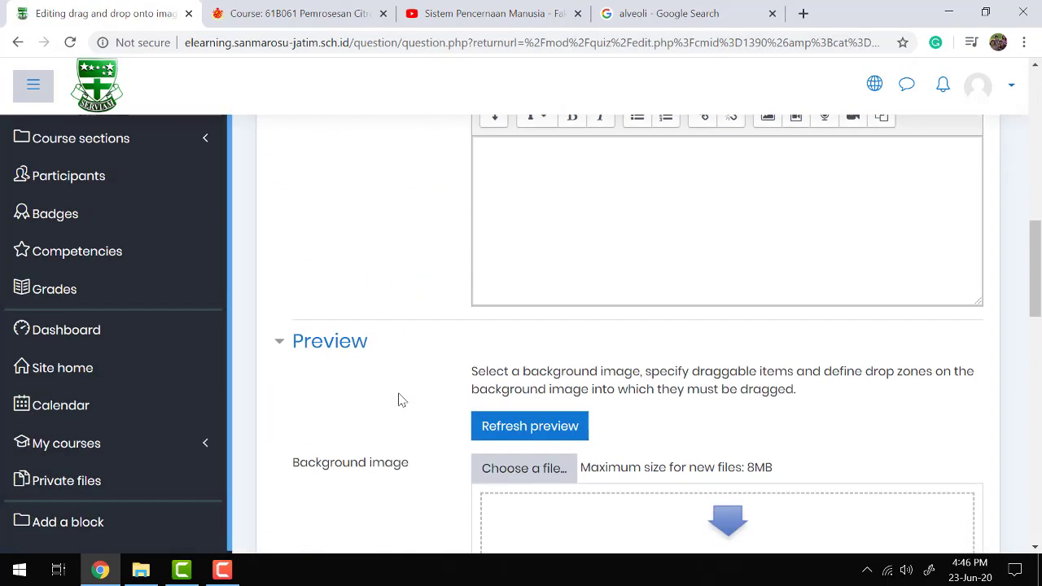
scroll(399, 399, down, 4)
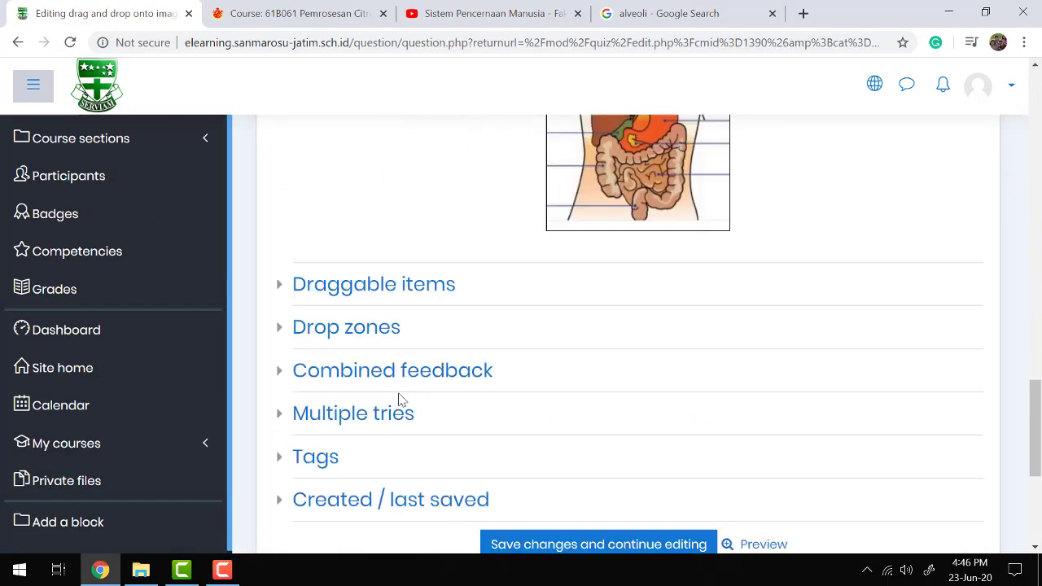
scroll(399, 399, up, 1)
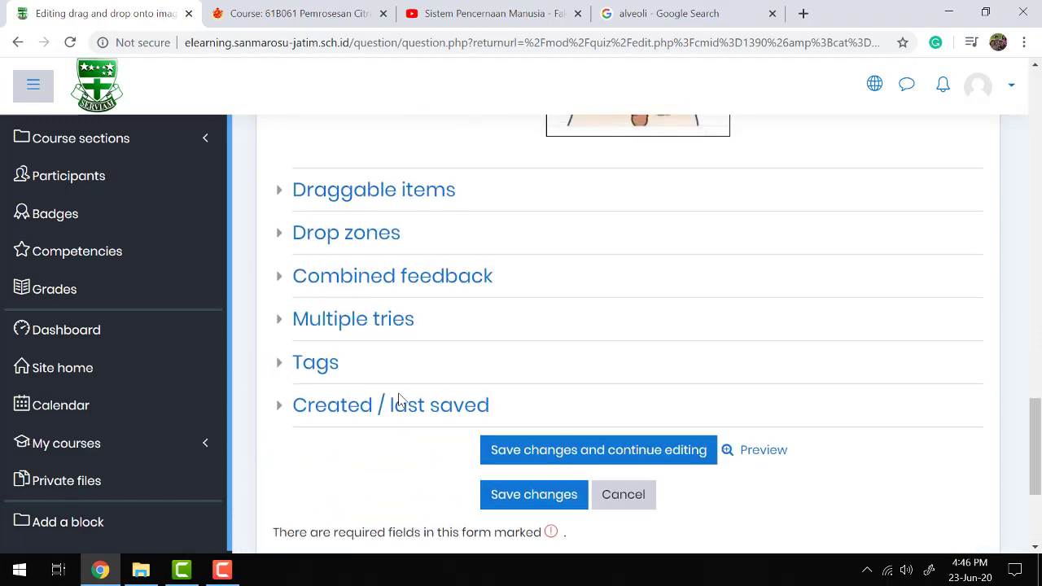
click(280, 235)
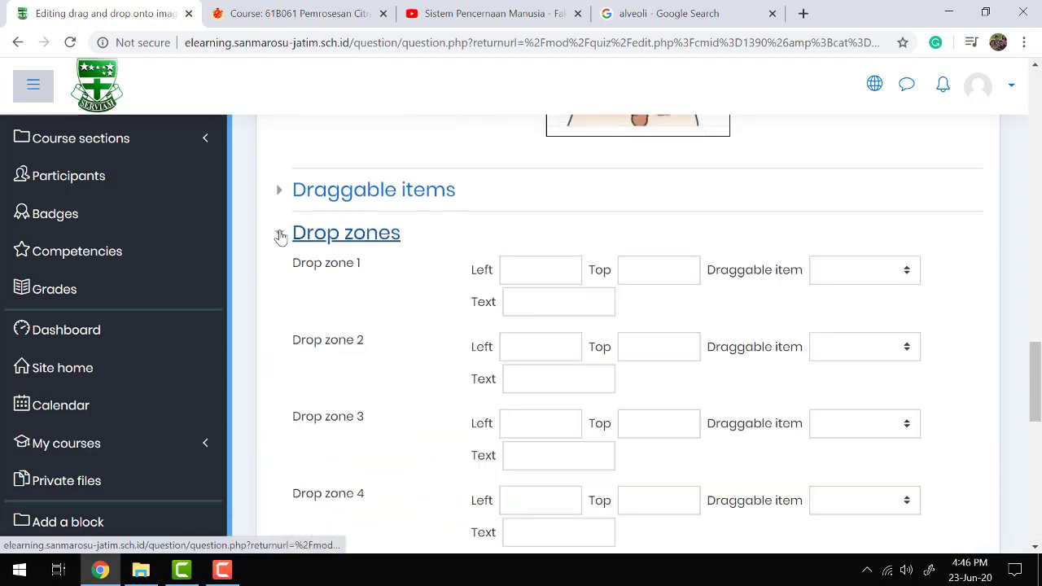
Assign the draggable items to the drop zones: Usus besar to zone 1, Lambung to zone 2, Mulut to zone 3 and Usus halus to zone 4.
click(886, 280)
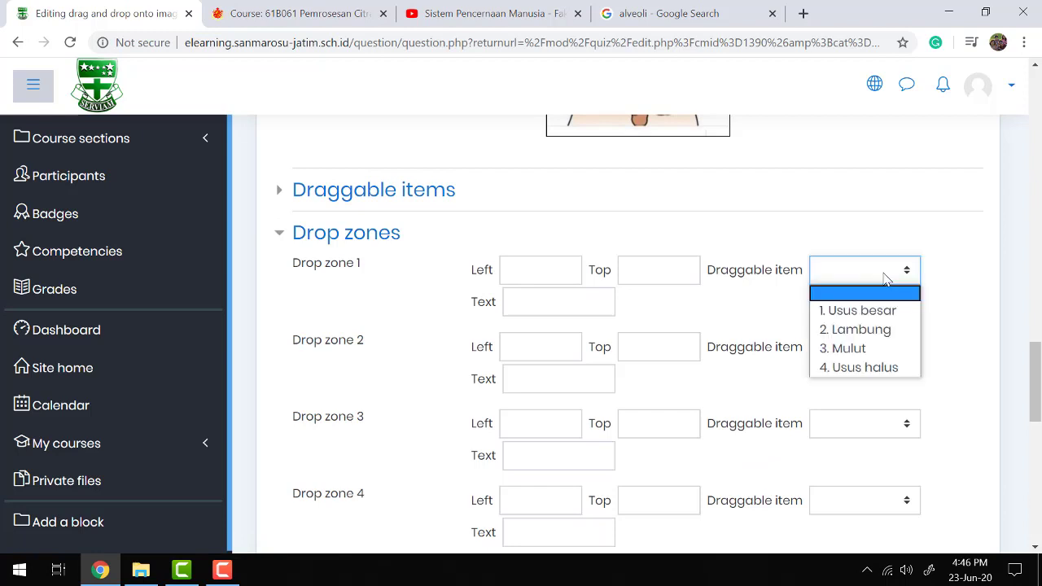
click(875, 311)
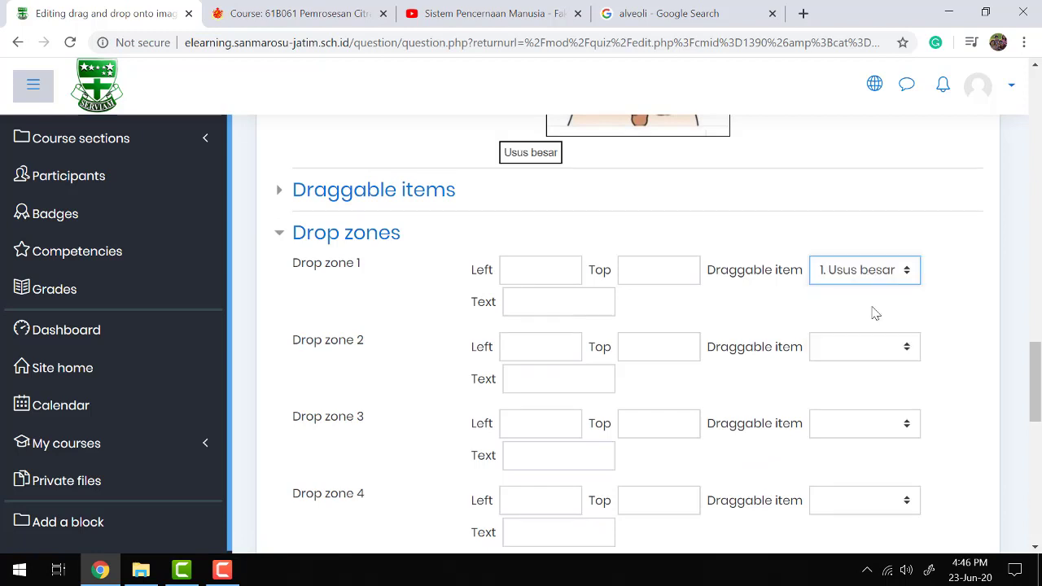
click(889, 347)
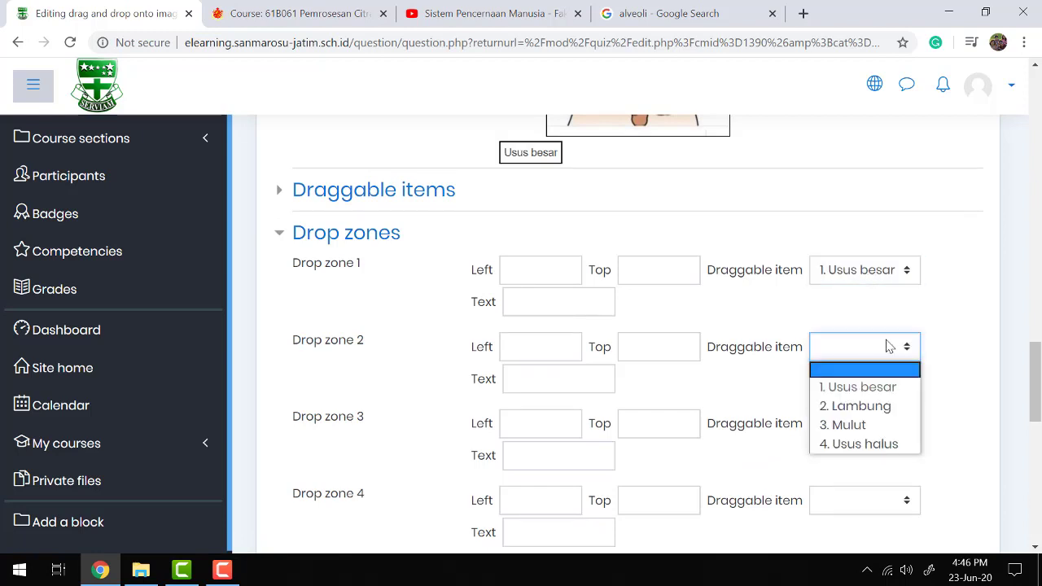
click(868, 407)
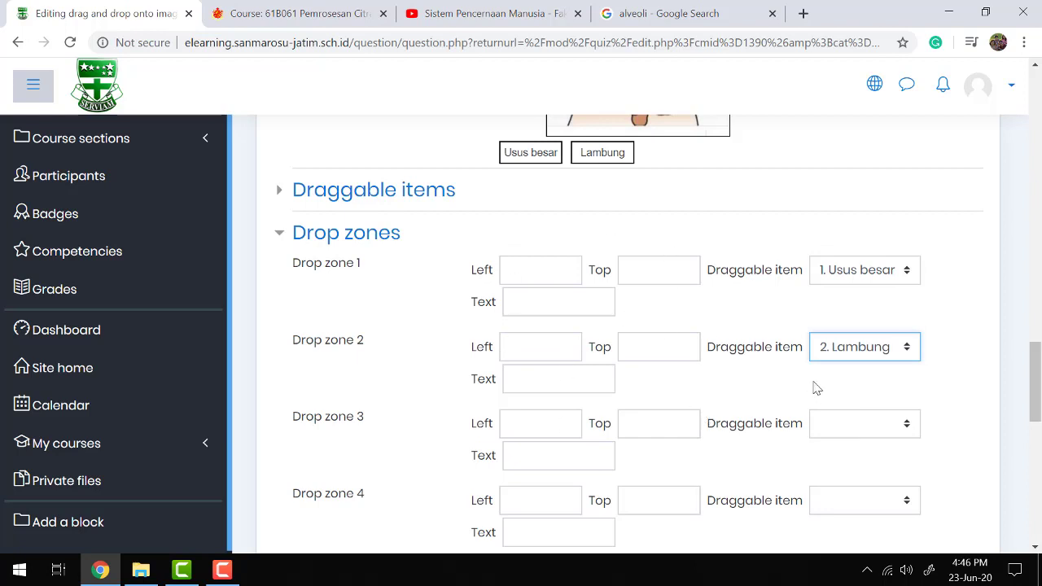
scroll(824, 293, down, 3)
click(835, 301)
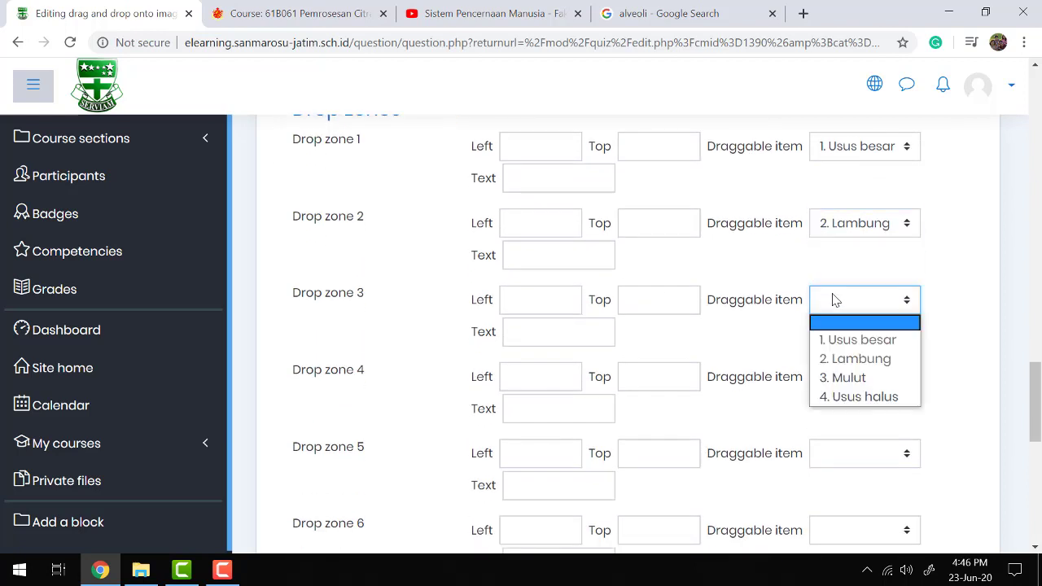
click(842, 377)
scroll(840, 377, down, 1)
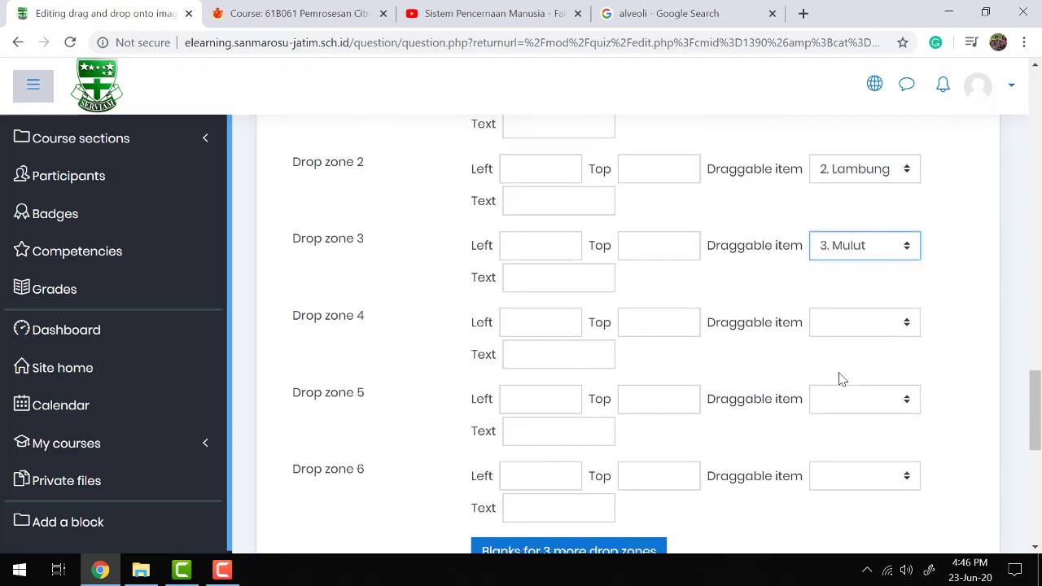
click(879, 328)
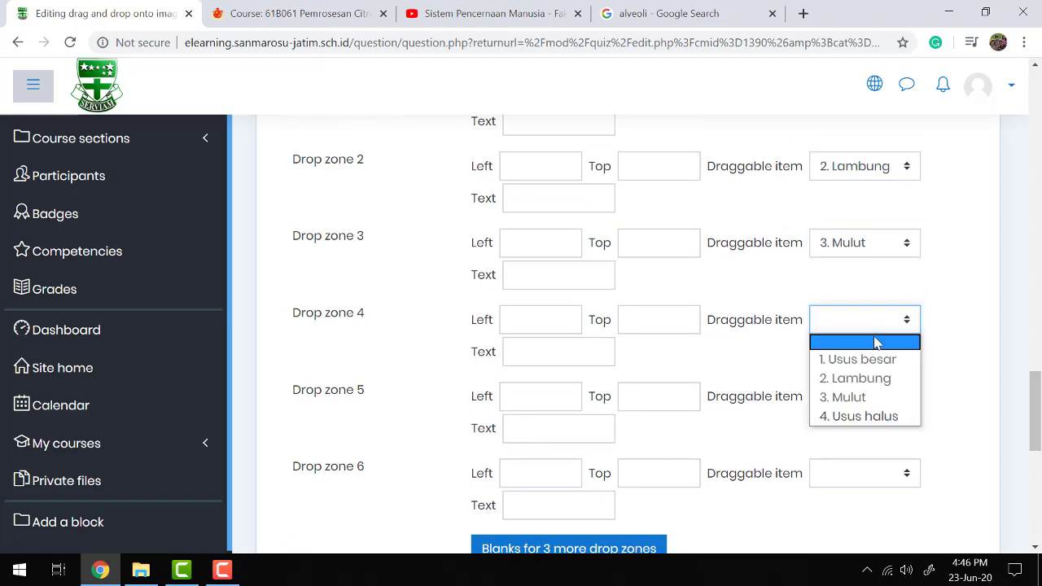
click(859, 418)
Place the labels on the preview image: Mulut at the mouth, Lambung at the stomach, Usus halus at the small intestine, Usus besar at the large intestine.
scroll(693, 384, up, 5)
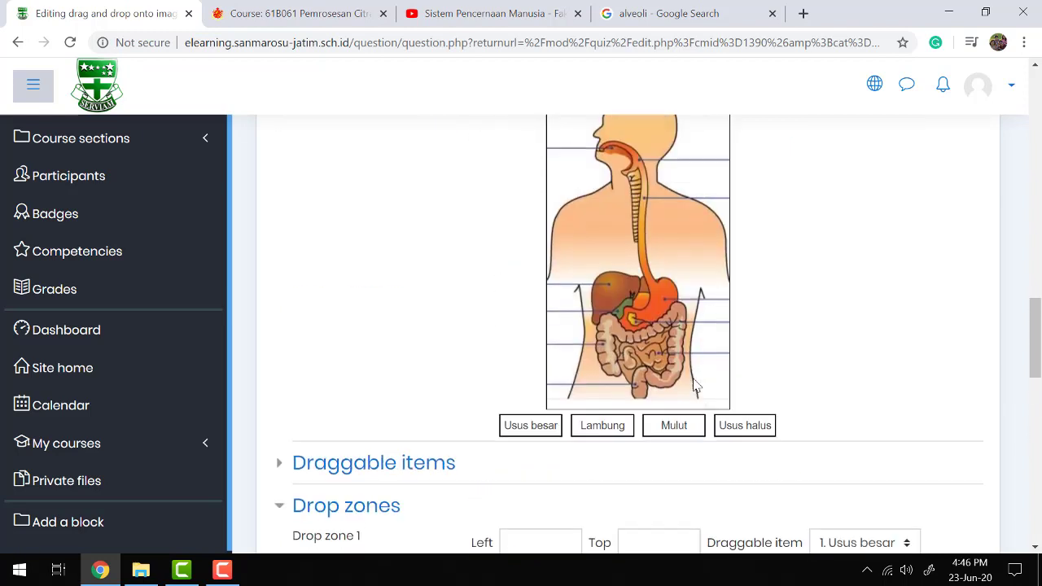
scroll(828, 312, up, 2)
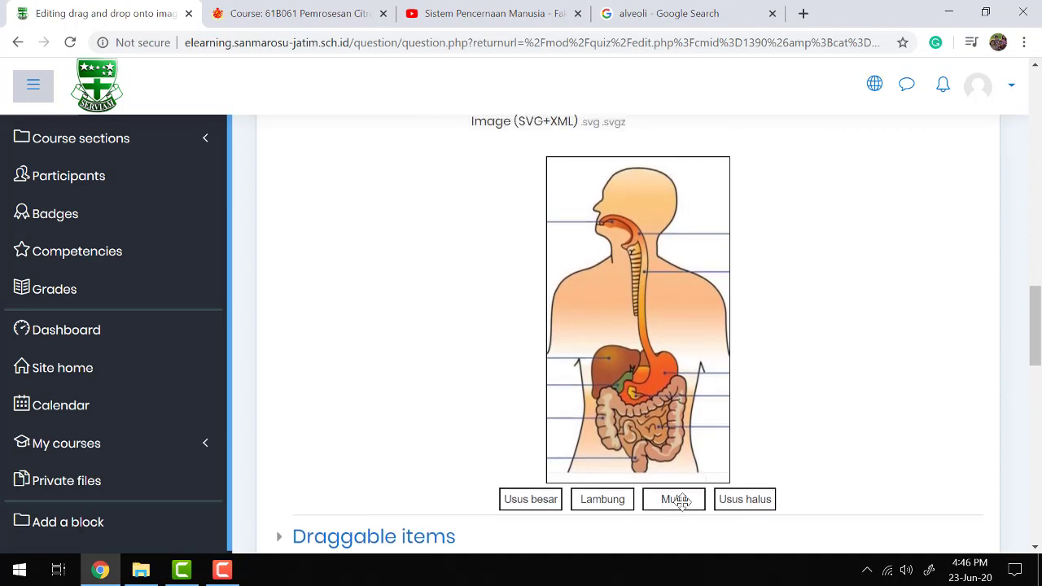
drag(678, 500, 611, 230)
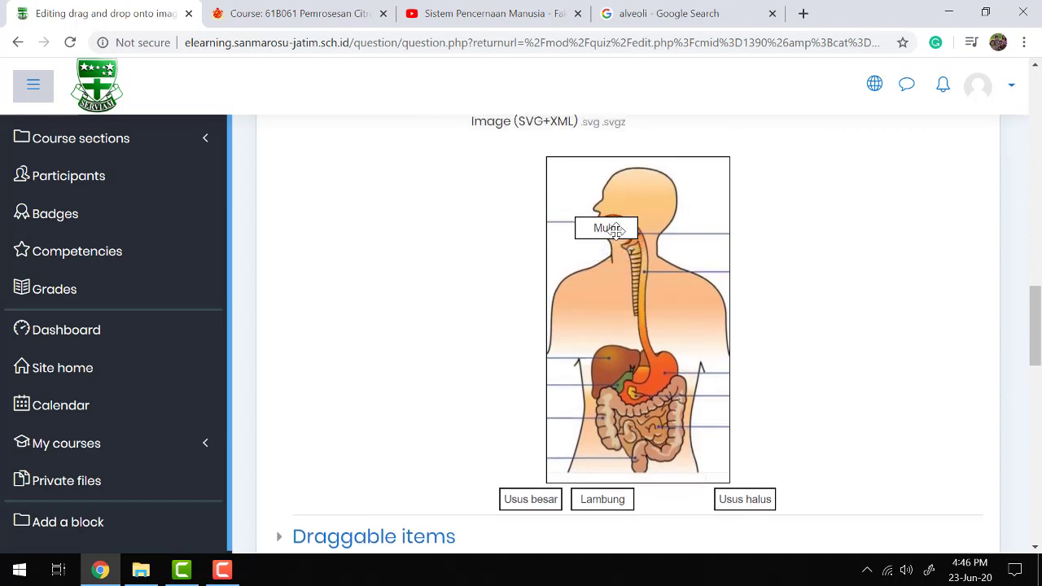
drag(604, 499, 659, 362)
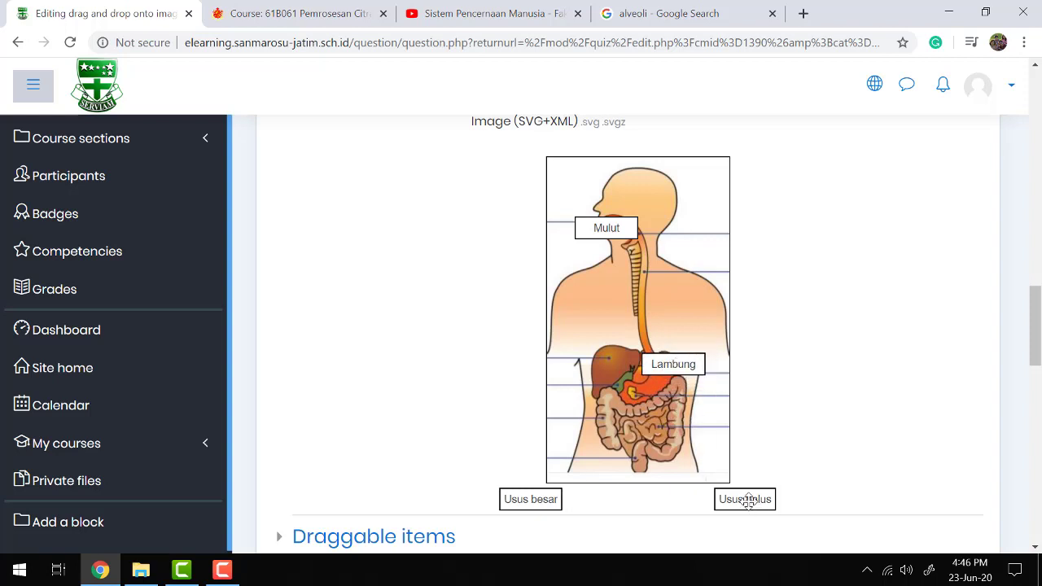
drag(747, 499, 651, 434)
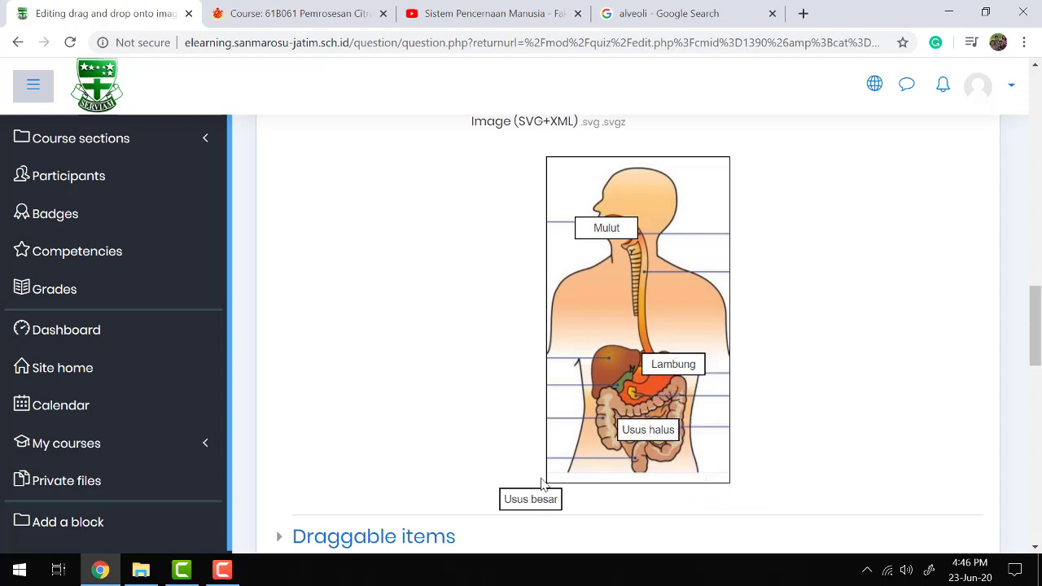
drag(530, 499, 579, 413)
Save Soal 7 with its positioned drop zones and return to the quiz's question list.
scroll(936, 349, down, 2)
scroll(942, 352, down, 10)
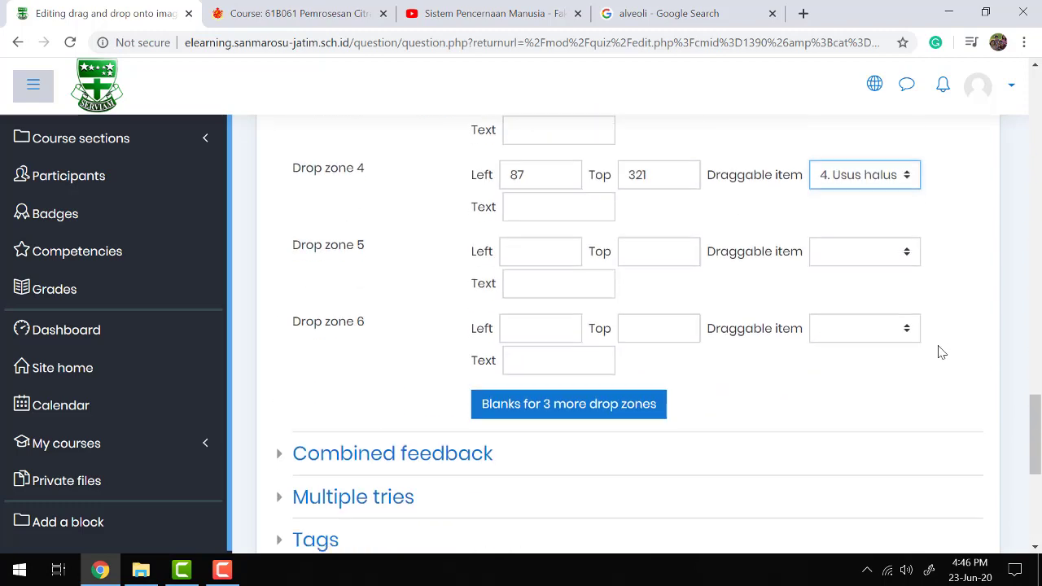
click(552, 265)
click(552, 264)
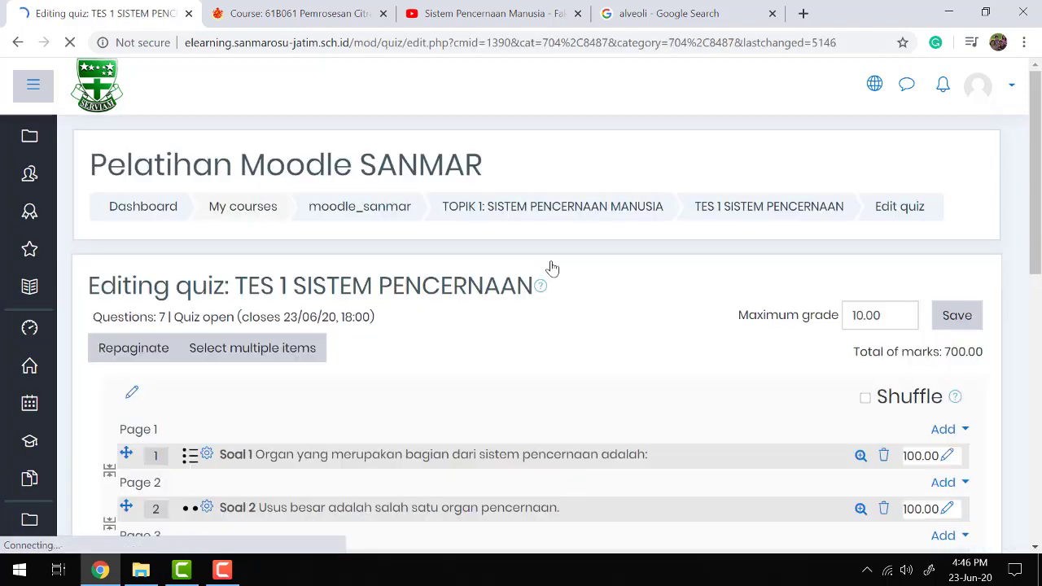
Preview Soal 7 and examine the body image, its empty drop zones and the four labels.
scroll(550, 268, down, 3)
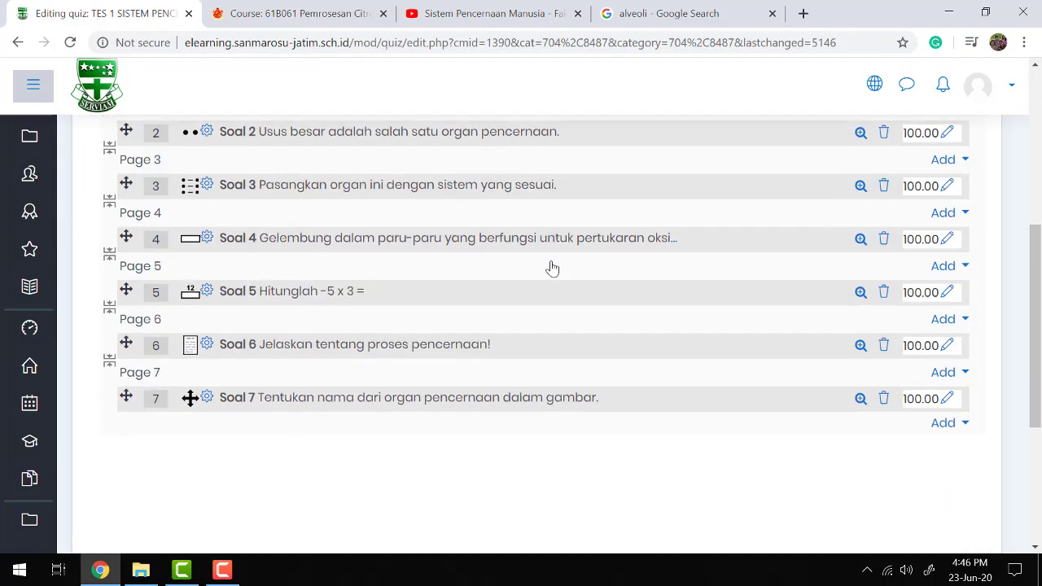
click(861, 398)
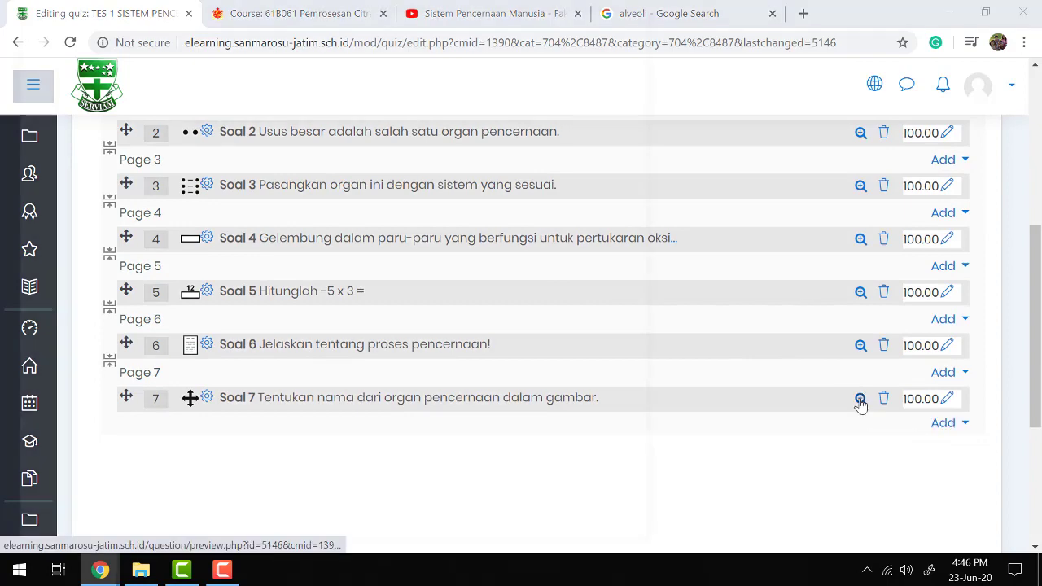
scroll(575, 326, down, 1)
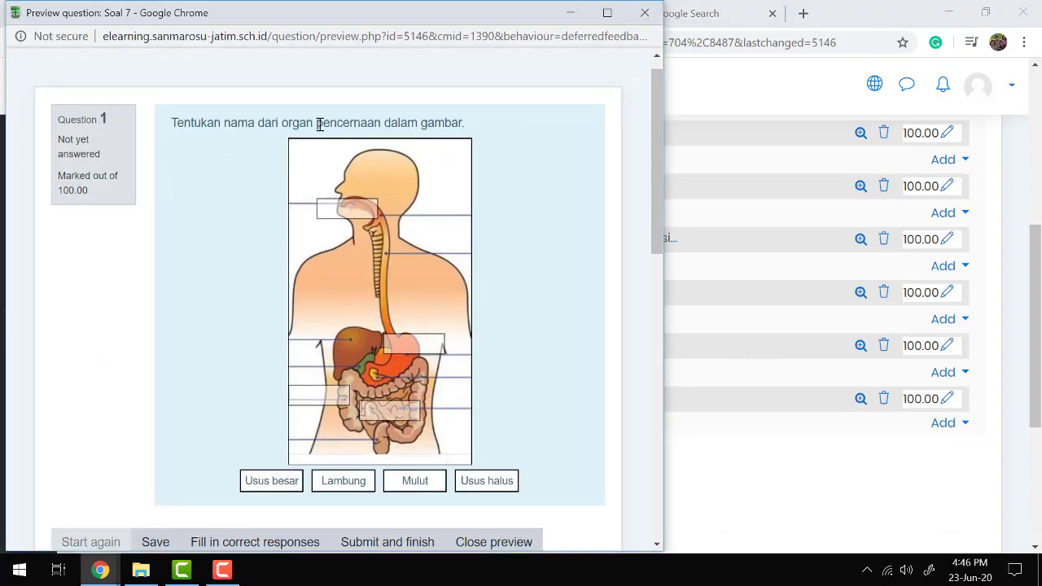
scroll(467, 156, down, 1)
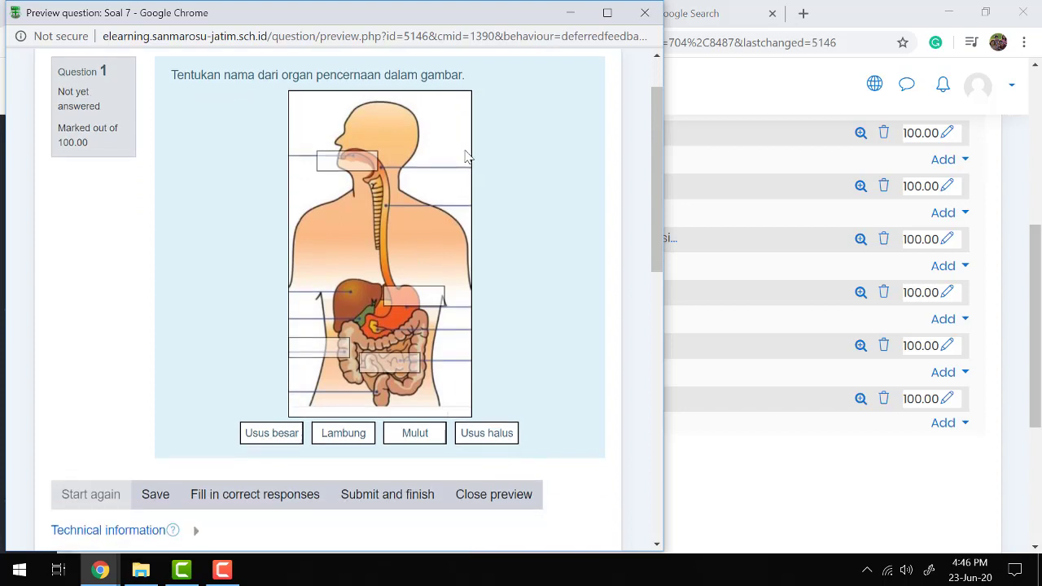
Test the preview with Usus besar and Mulut placed correctly but Lambung and Usus halus swapped, submit it, check the mark and return to the quiz.
drag(272, 432, 324, 345)
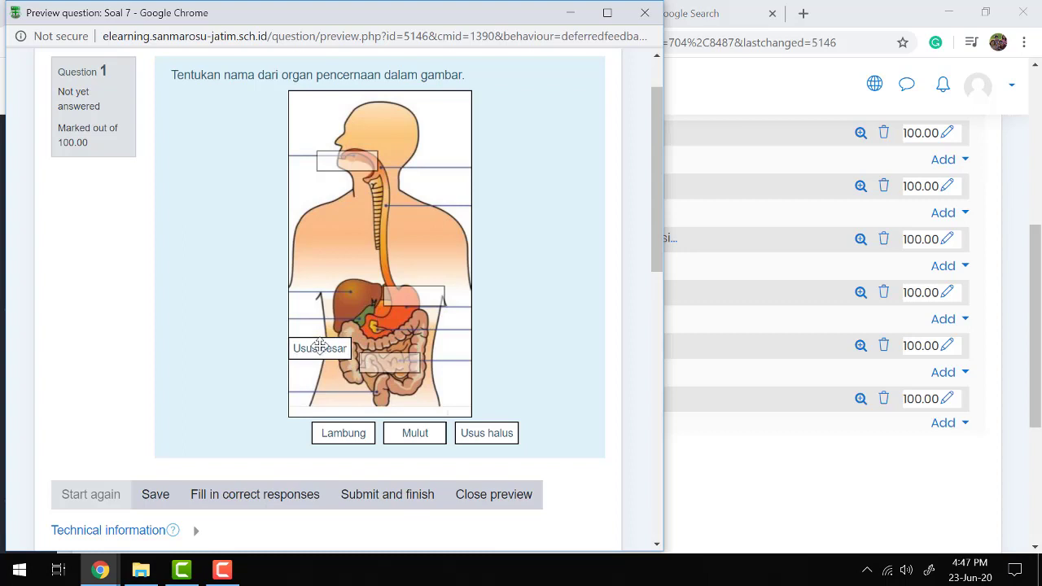
scroll(370, 434, up, 2)
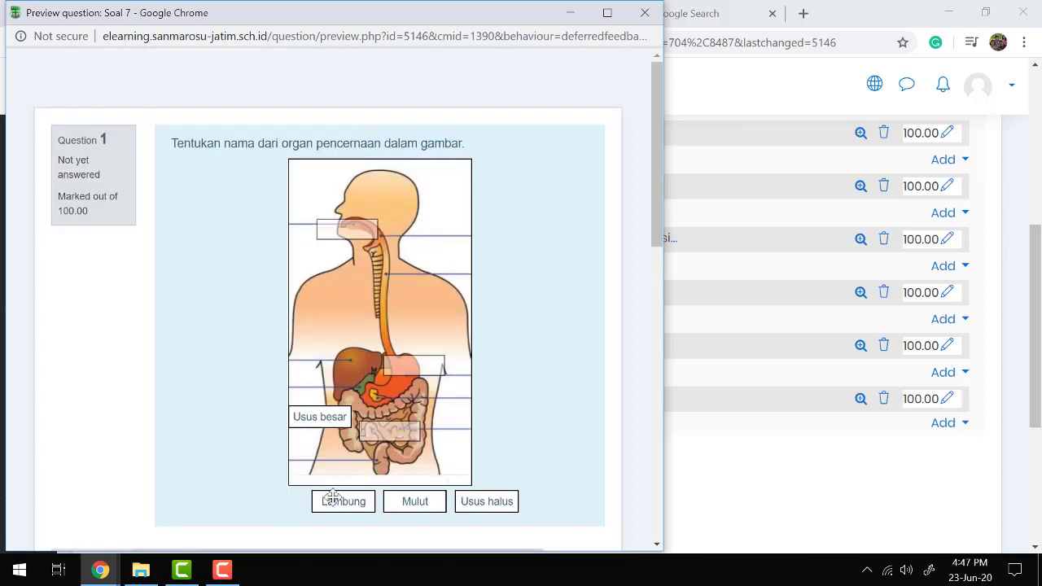
drag(334, 506, 388, 439)
drag(349, 499, 390, 429)
drag(399, 500, 335, 234)
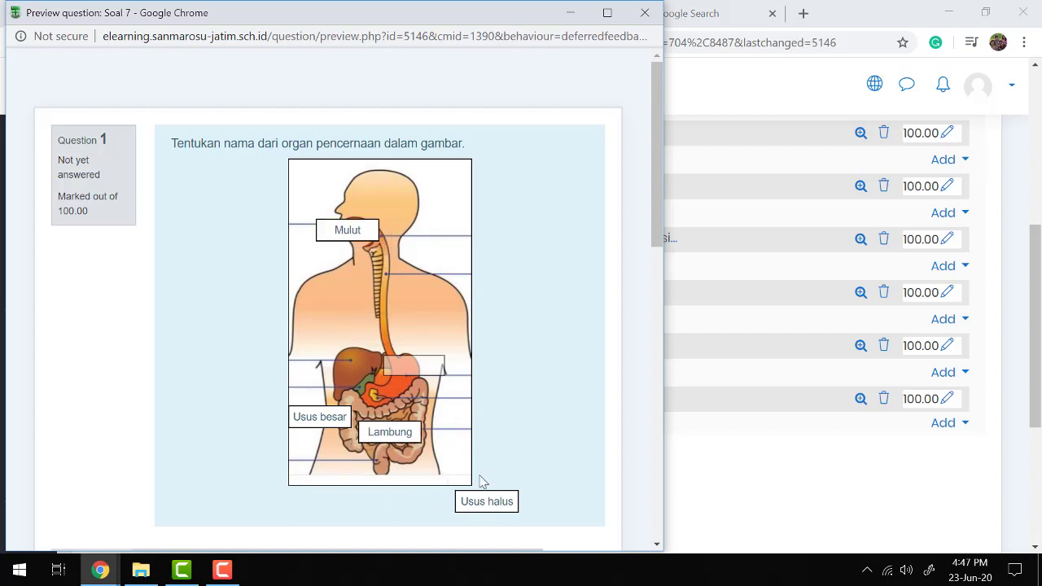
drag(476, 499, 408, 369)
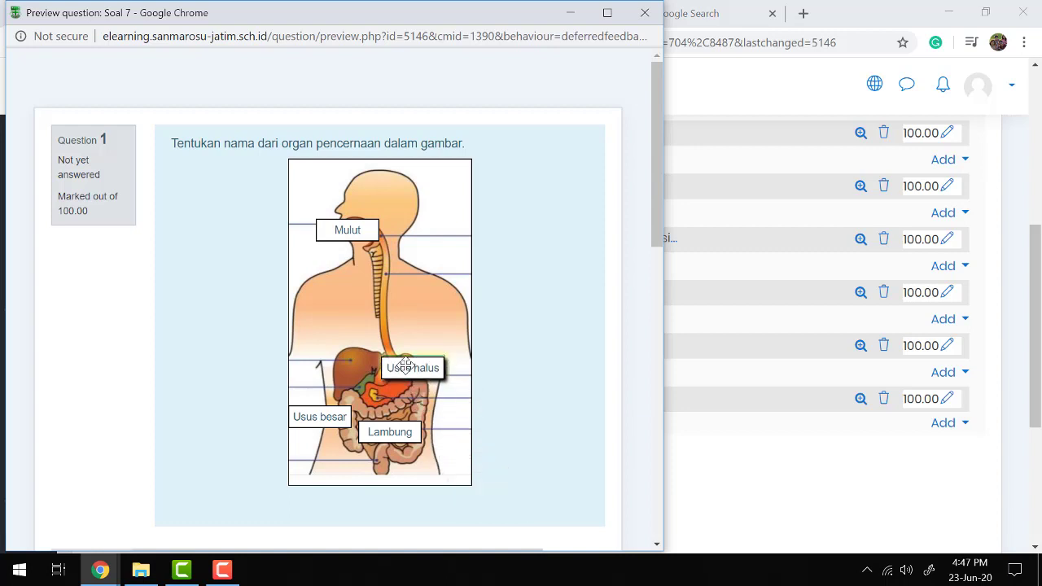
scroll(221, 353, down, 1)
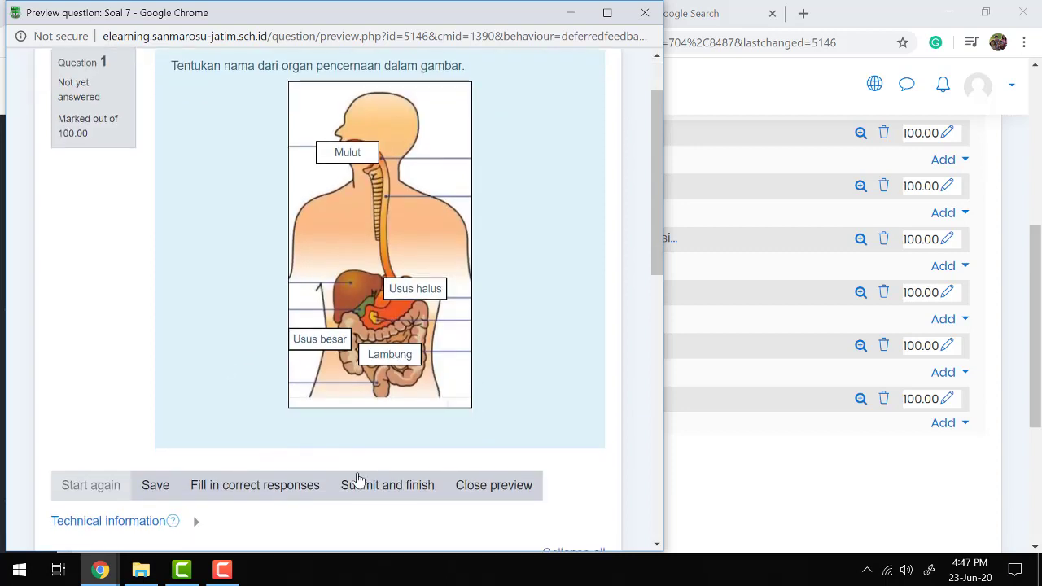
click(358, 484)
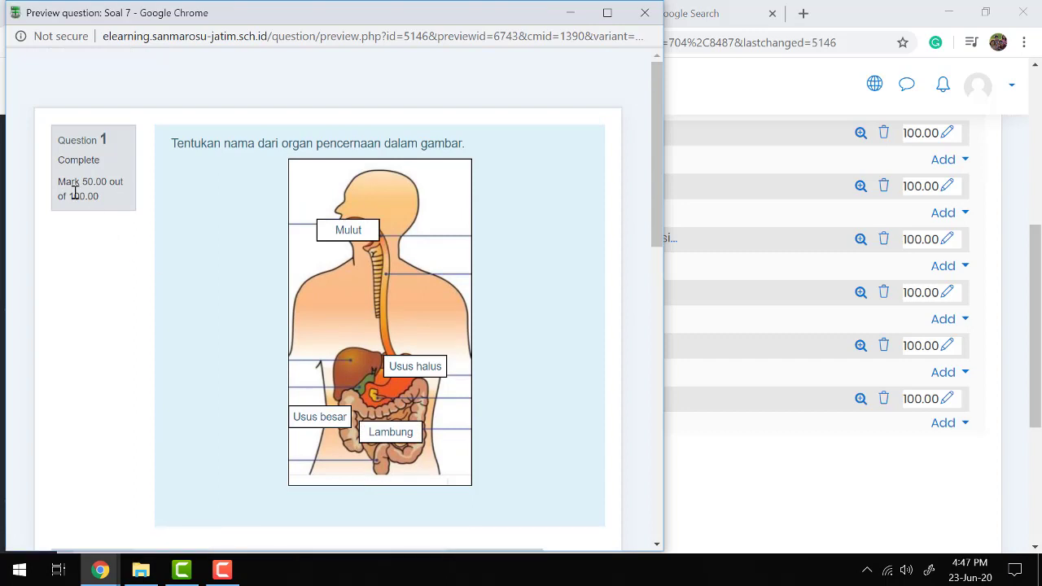
click(765, 442)
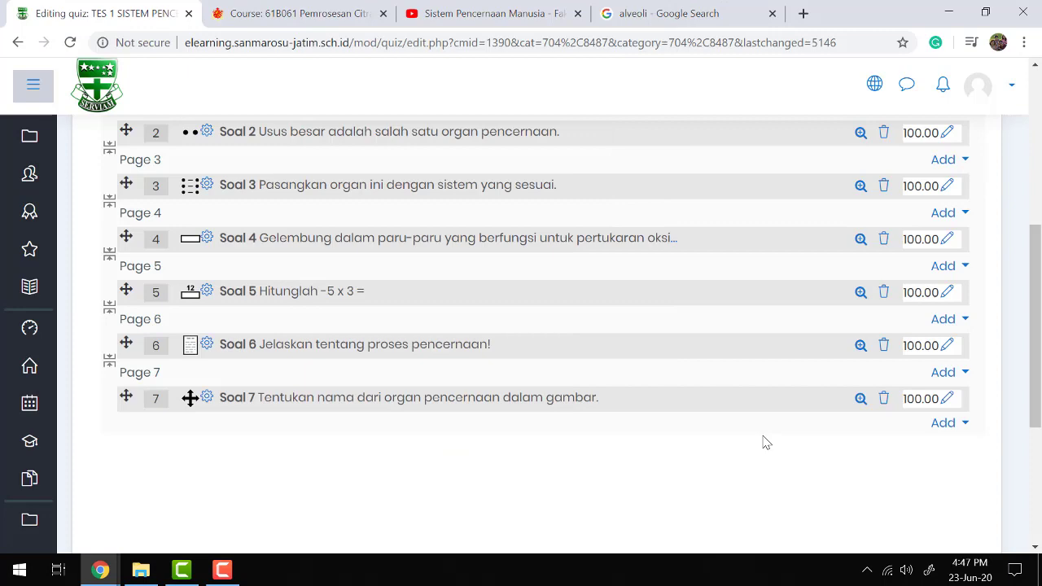
Return to the course section TOPIK 1: SISTEM PENCERNAAN MANUSIA and find the TES 1 SISTEM PENCERNAAN quiz there.
scroll(616, 431, up, 5)
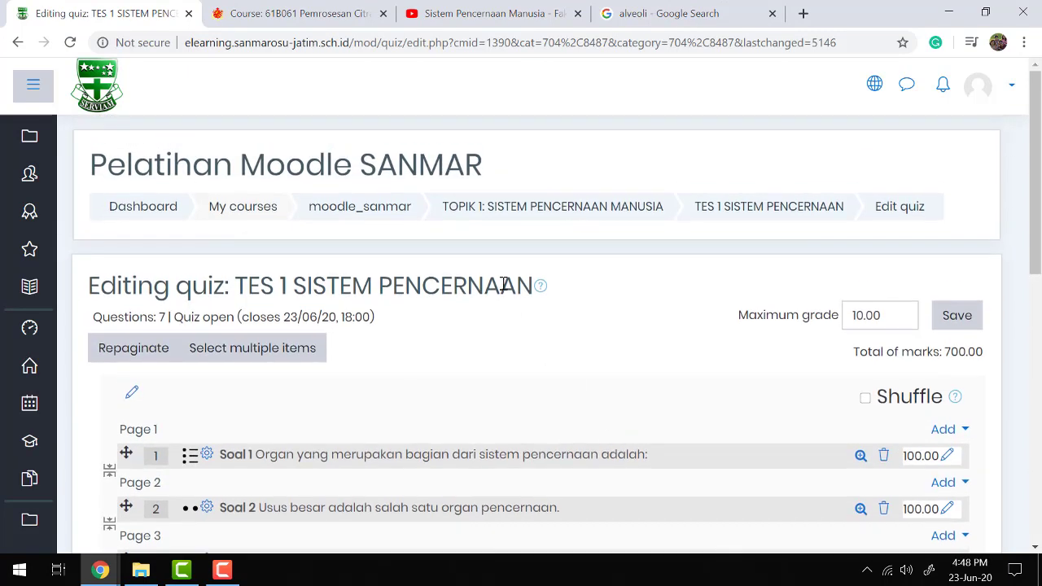
click(460, 220)
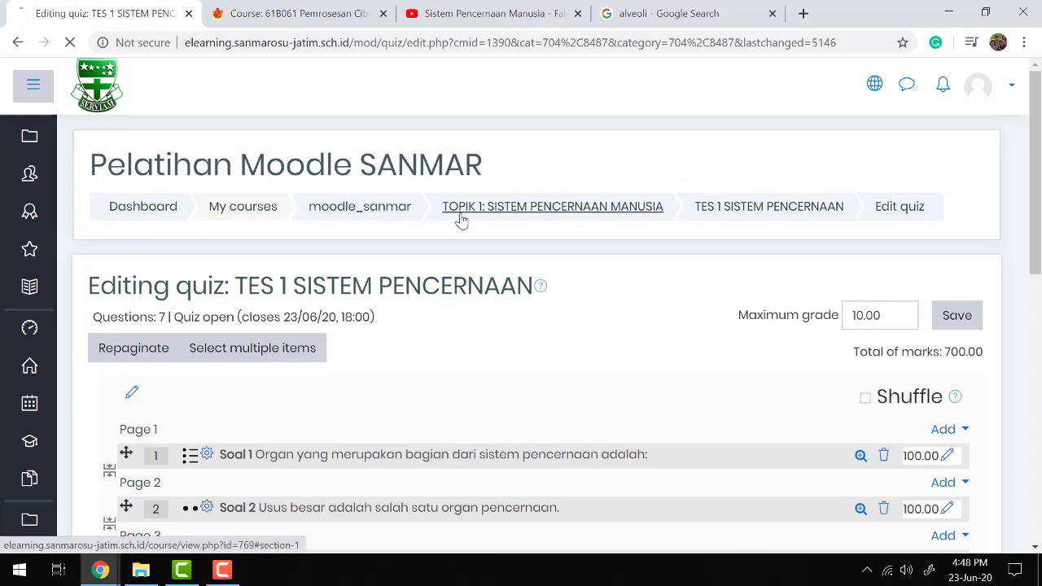
scroll(411, 265, down, 2)
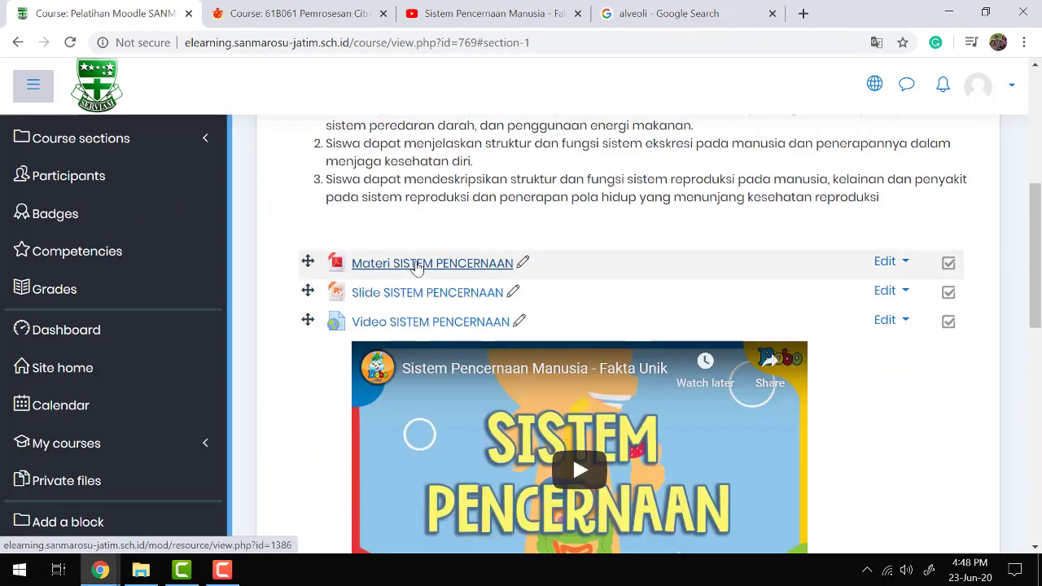
scroll(415, 269, down, 4)
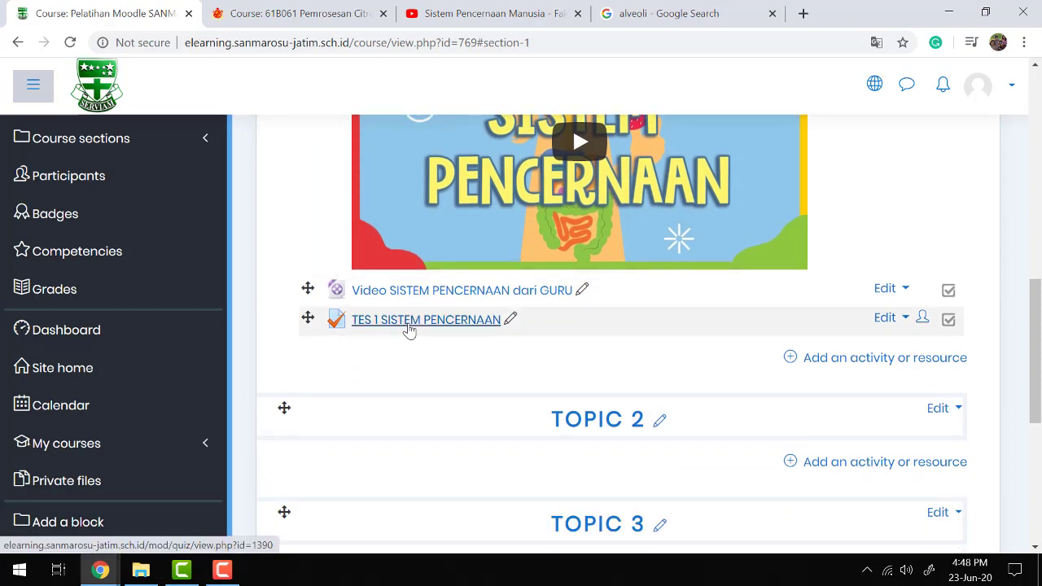
Open the TES 1 SISTEM PENCERNAAN quiz, start a preview attempt and view question 1.
click(408, 324)
scroll(410, 330, down, 2)
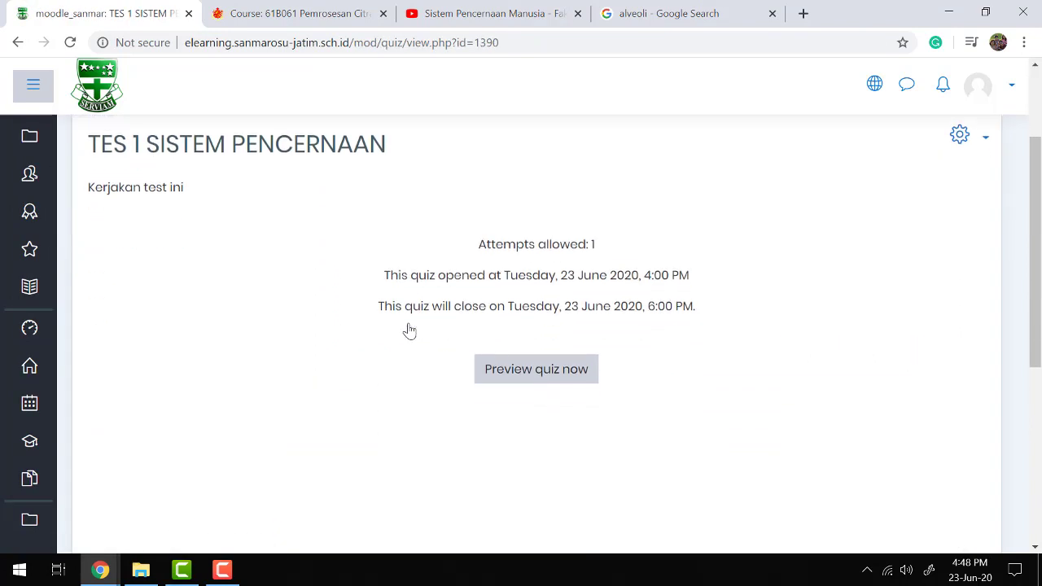
click(501, 376)
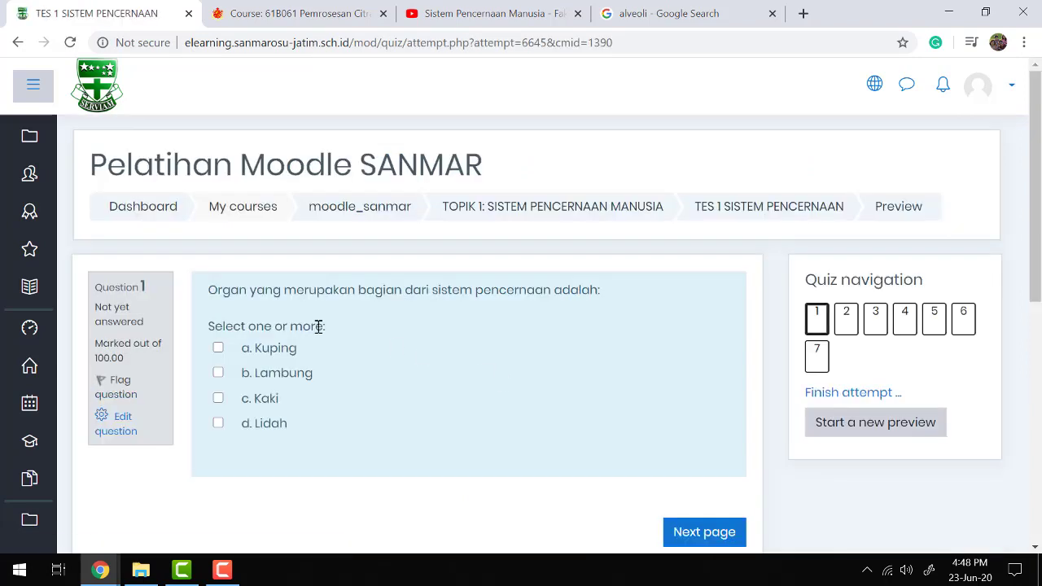
scroll(320, 327, down, 1)
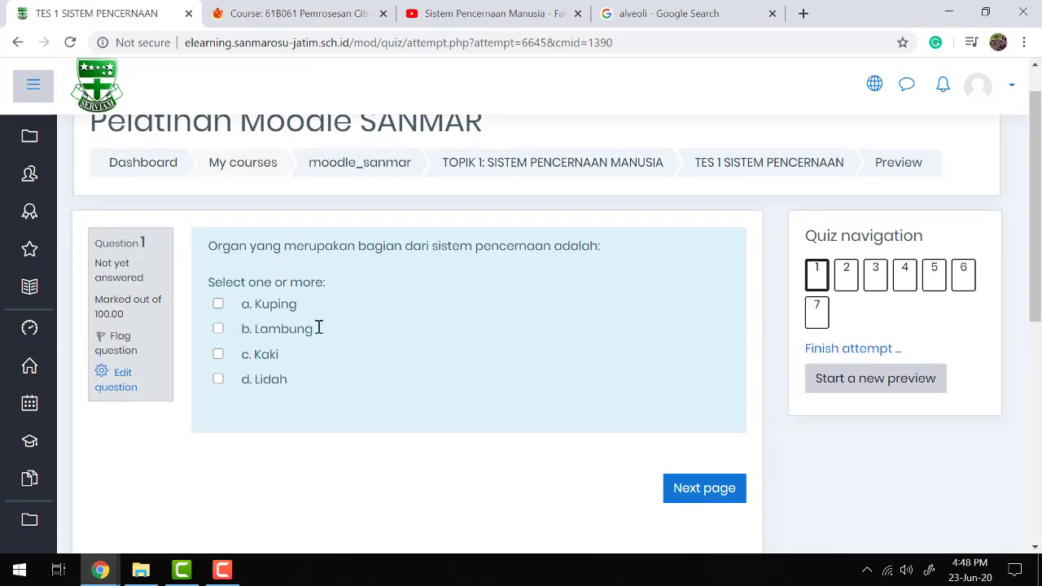
Look through questions 2, 3 and 4 of the quiz preview and return to the course page.
click(844, 270)
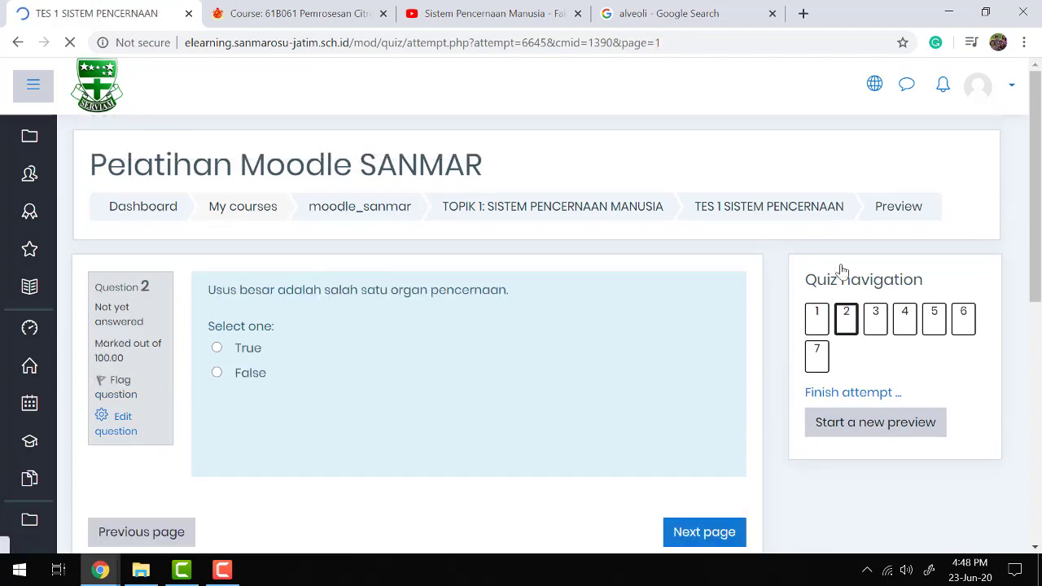
click(873, 321)
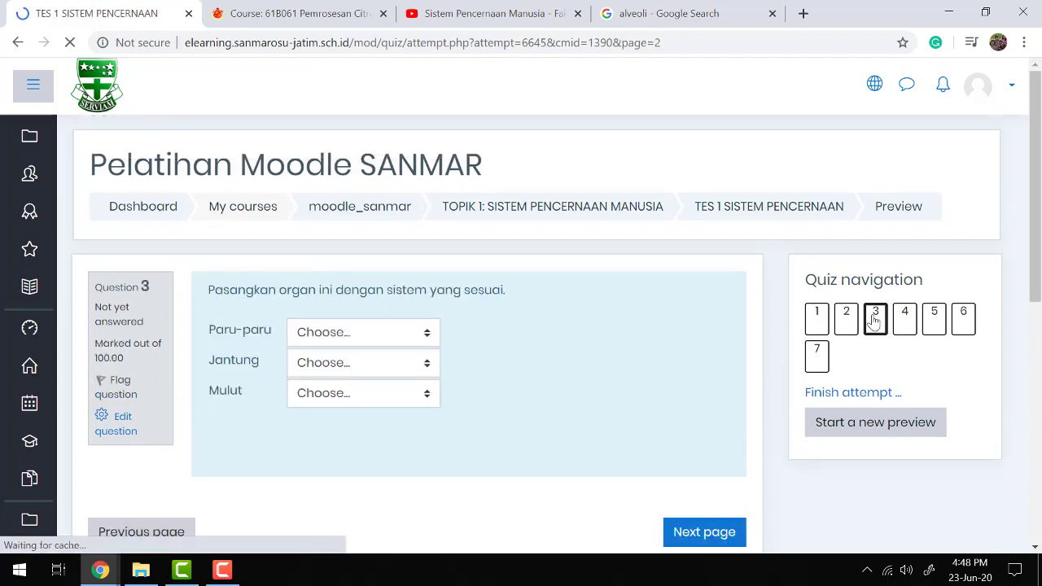
click(914, 327)
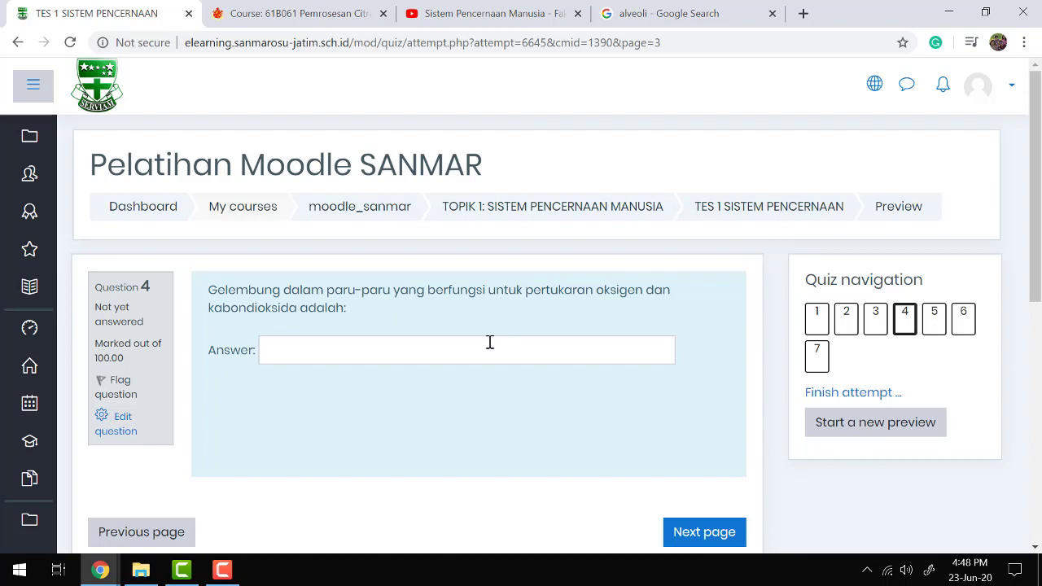
scroll(490, 341, down, 1)
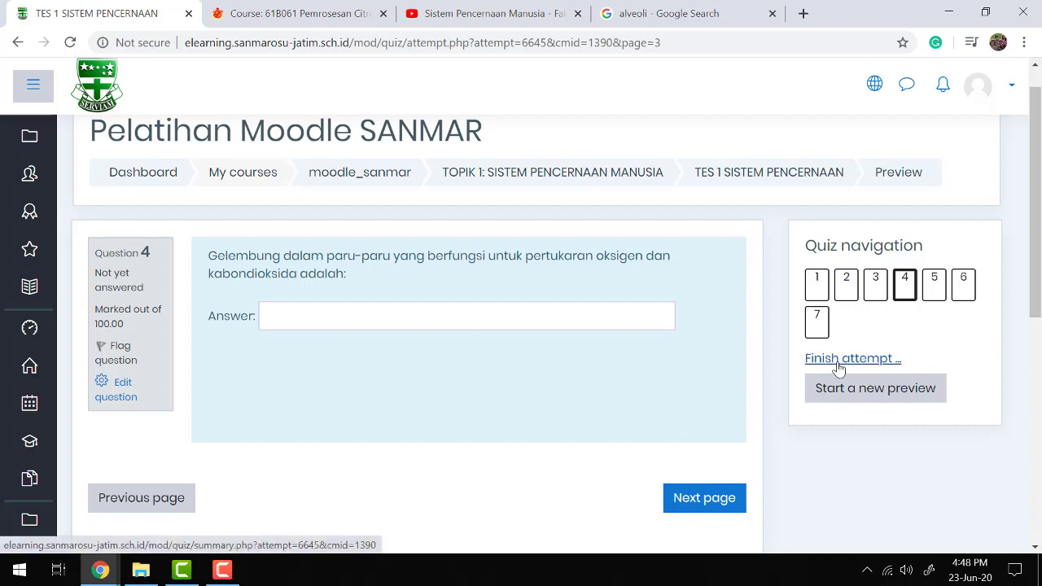
click(360, 172)
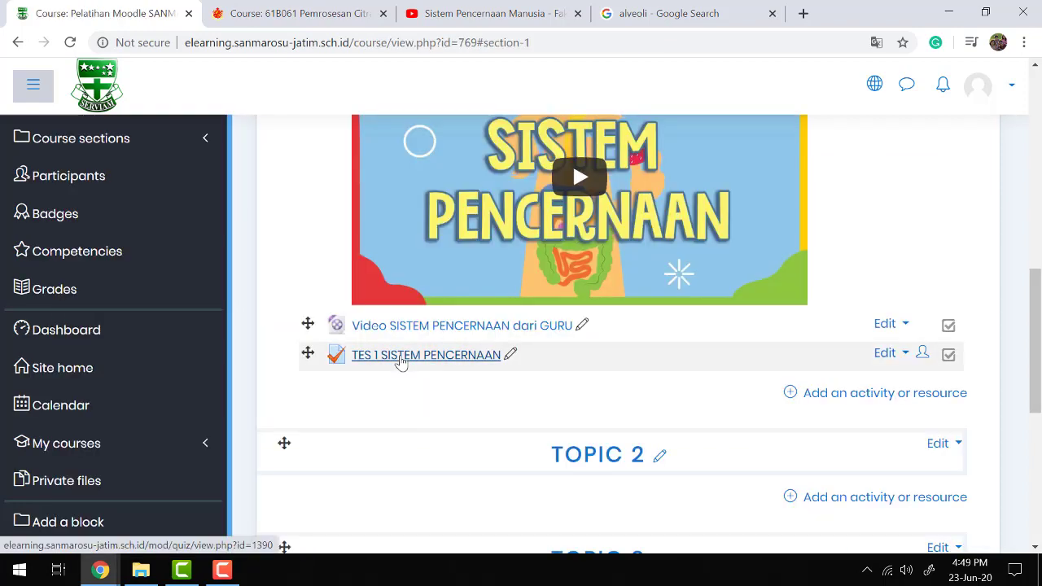
Reopen the TES 1 SISTEM PENCERNAAN quiz and open its question list for editing.
click(401, 356)
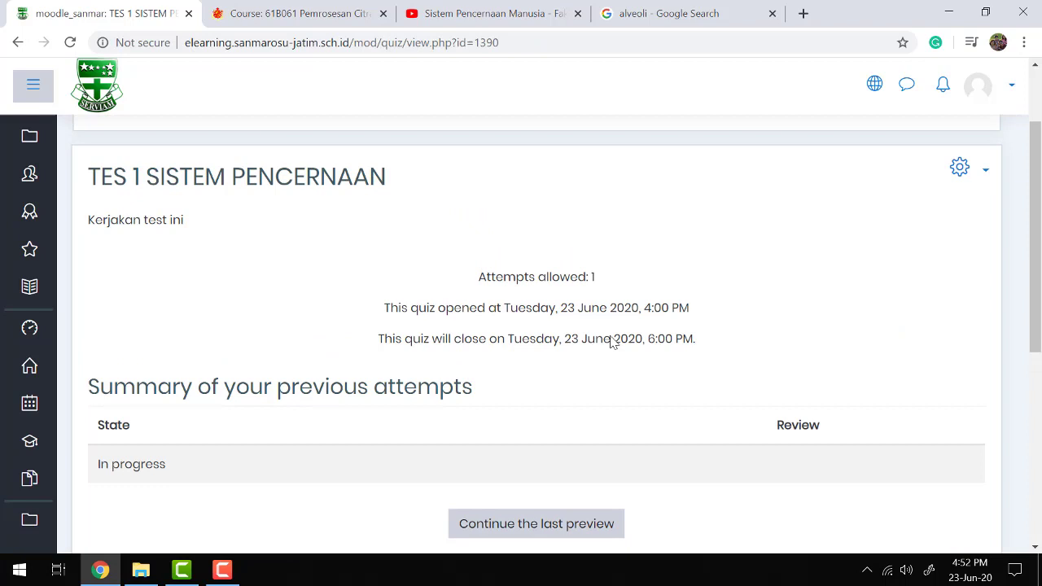
scroll(612, 342, down, 1)
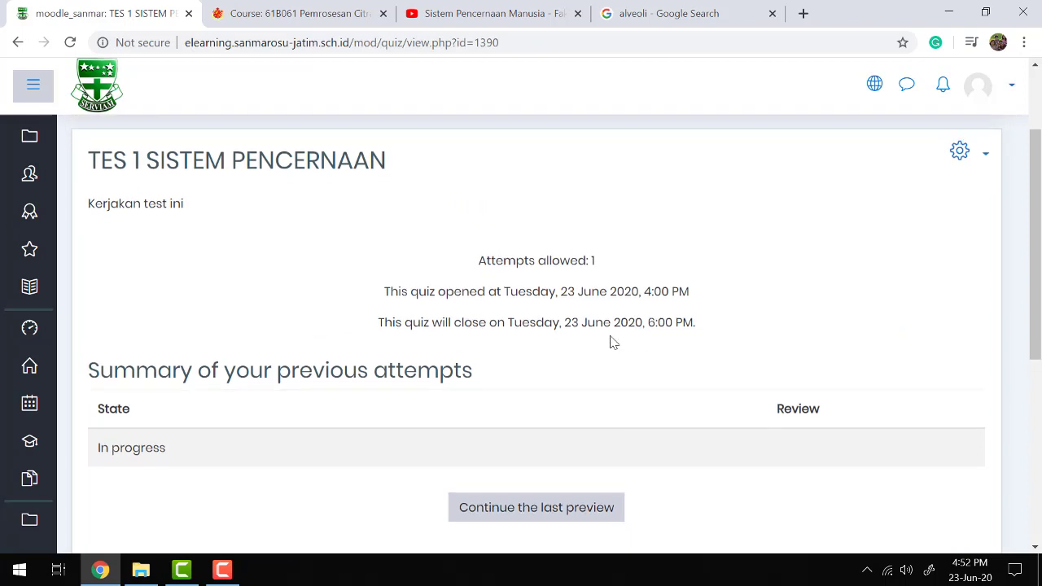
click(964, 153)
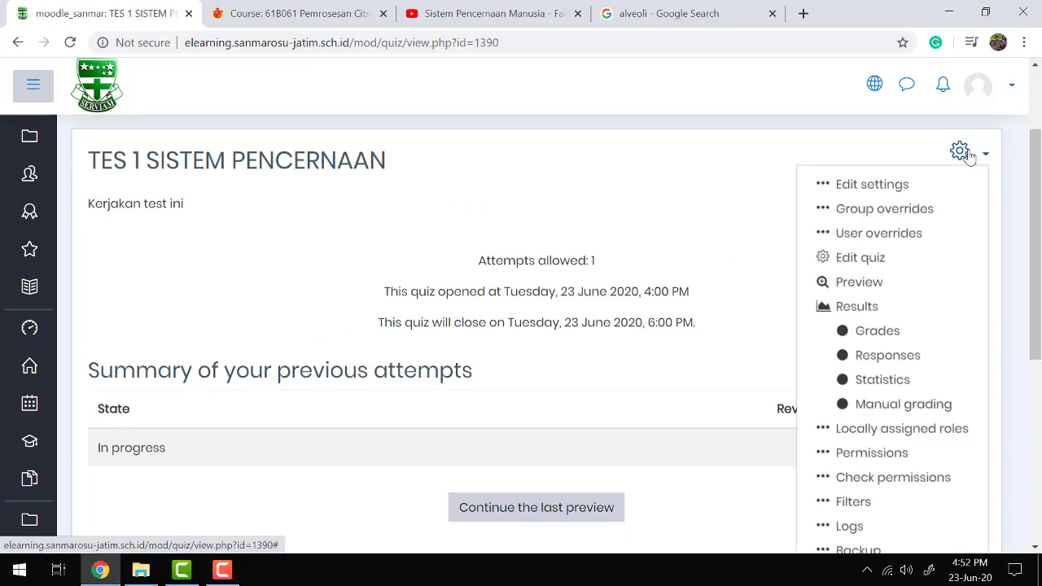
click(878, 267)
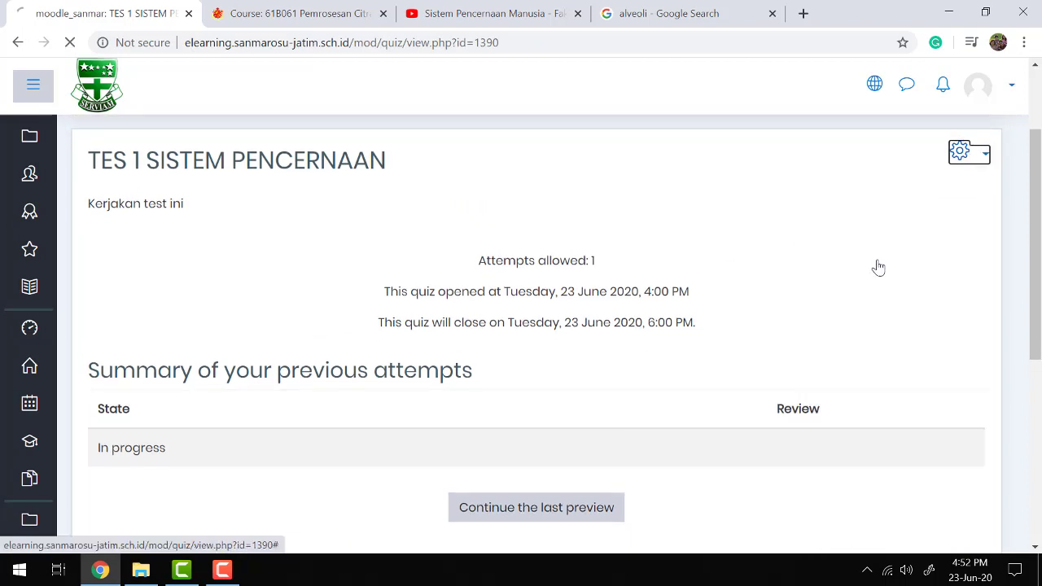
Open the choice of new question types for the quiz and examine the types on offer, from Numerical to Description.
scroll(632, 272, down, 4)
scroll(633, 272, down, 3)
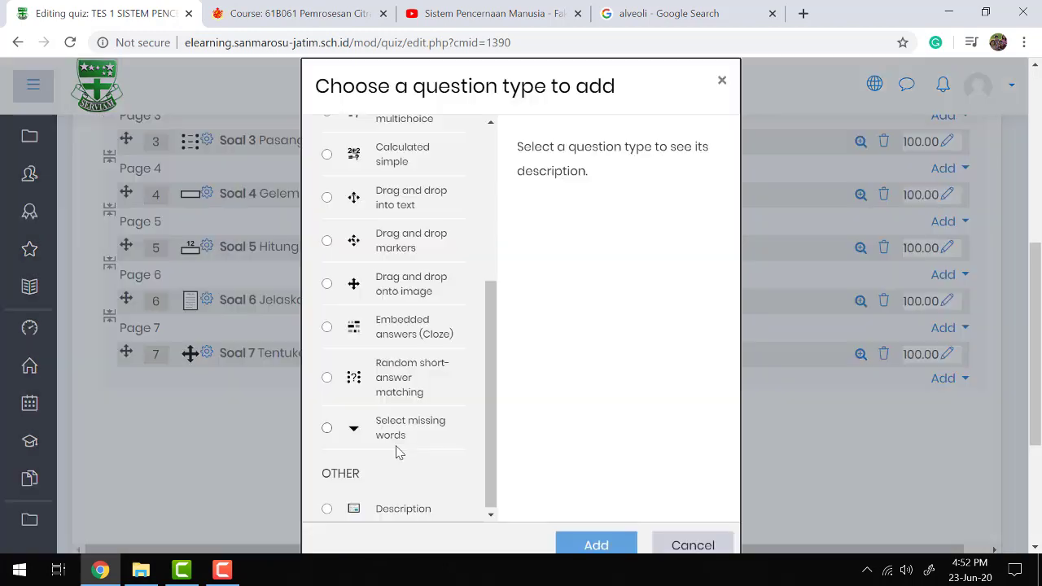
scroll(398, 451, up, 1)
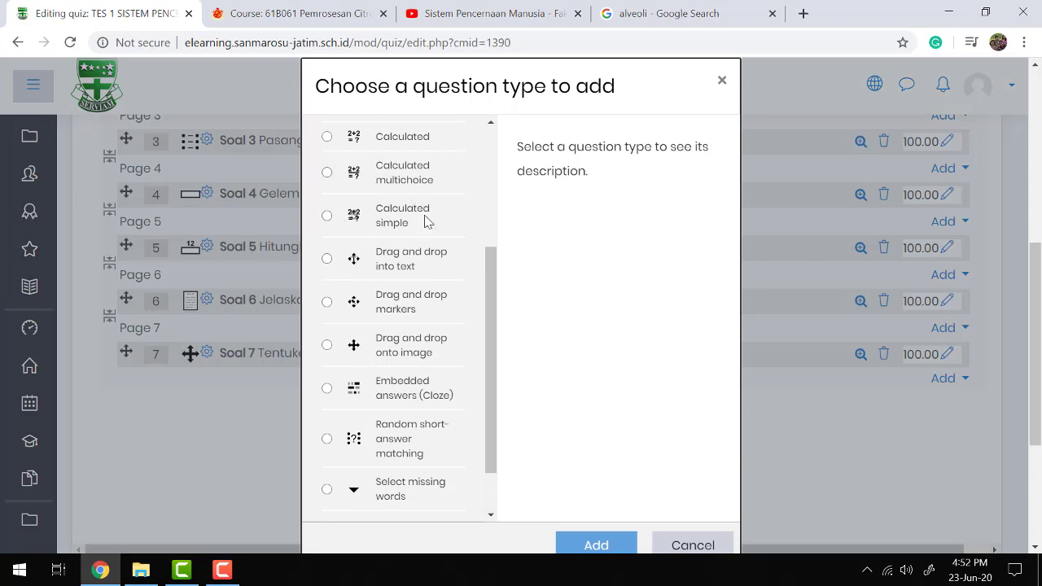
scroll(427, 221, up, 1)
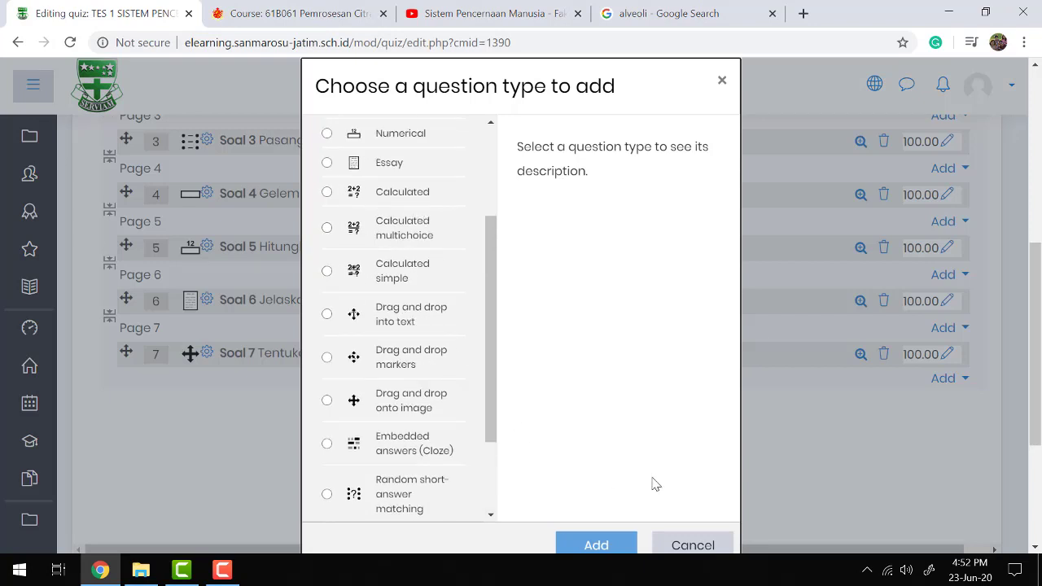